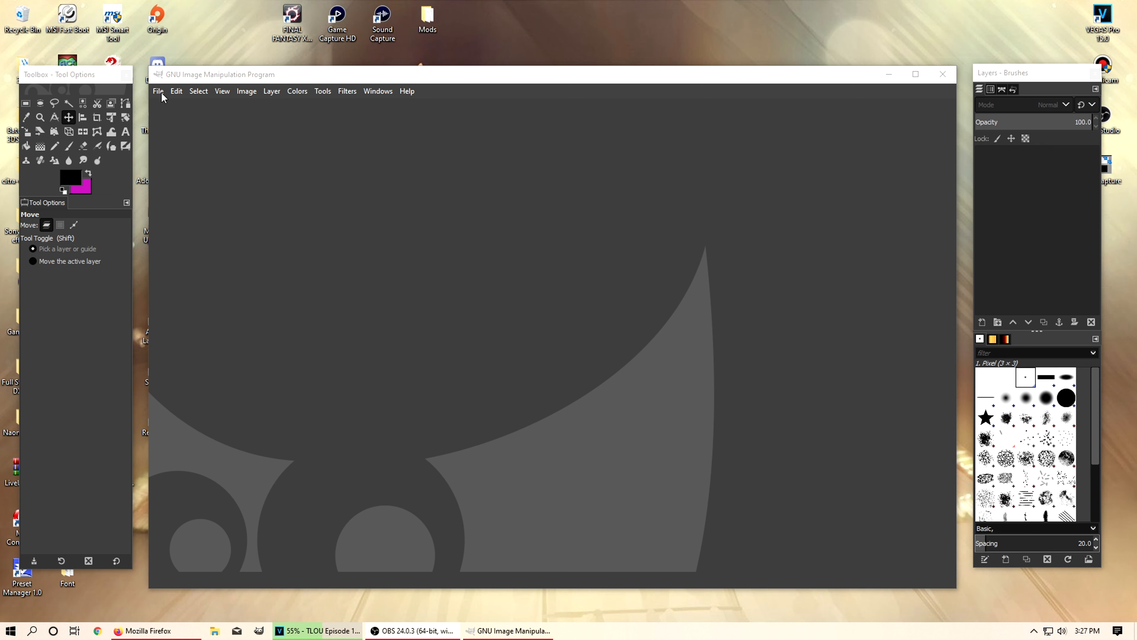
Step: Create a new 1920 × 1080 px image and delete its Background layer
left_click(160, 91)
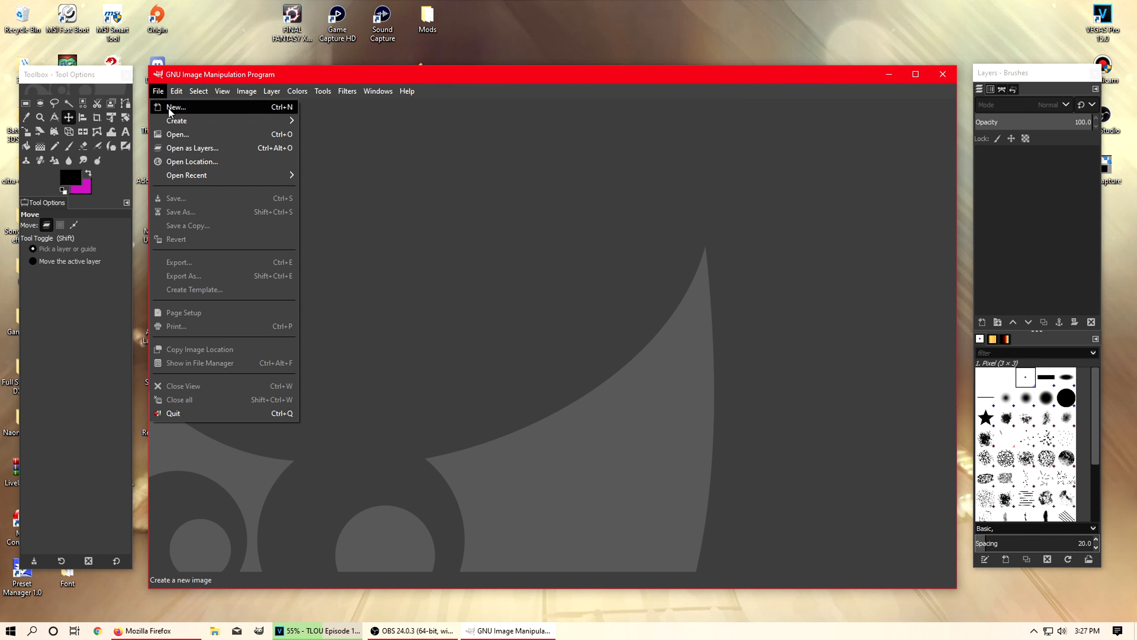
left_click(168, 109)
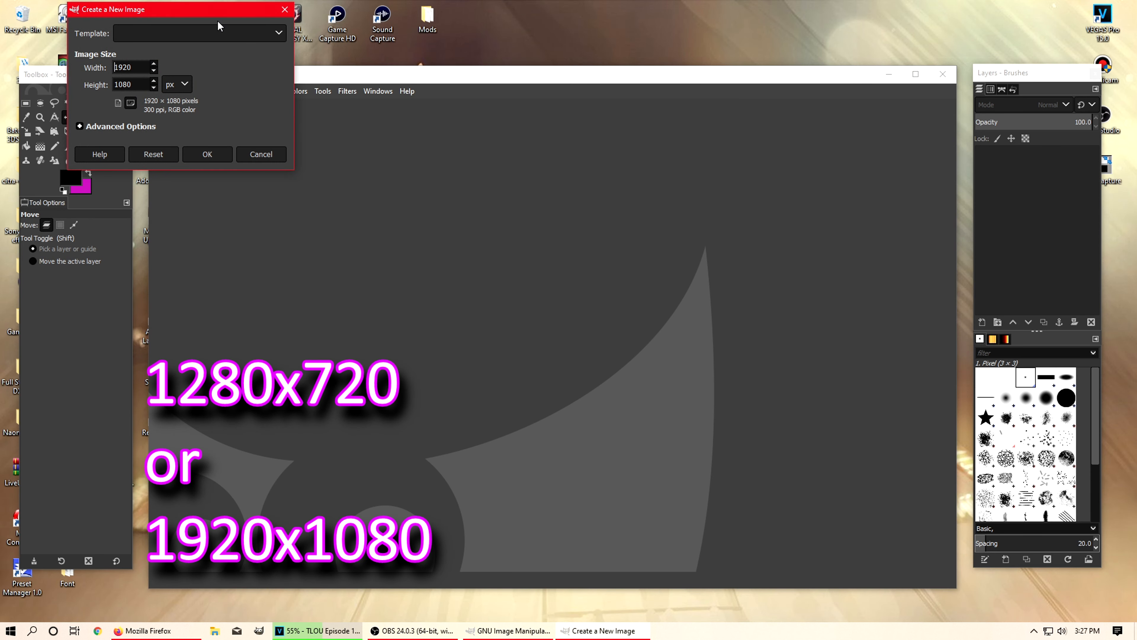
left_click(206, 155)
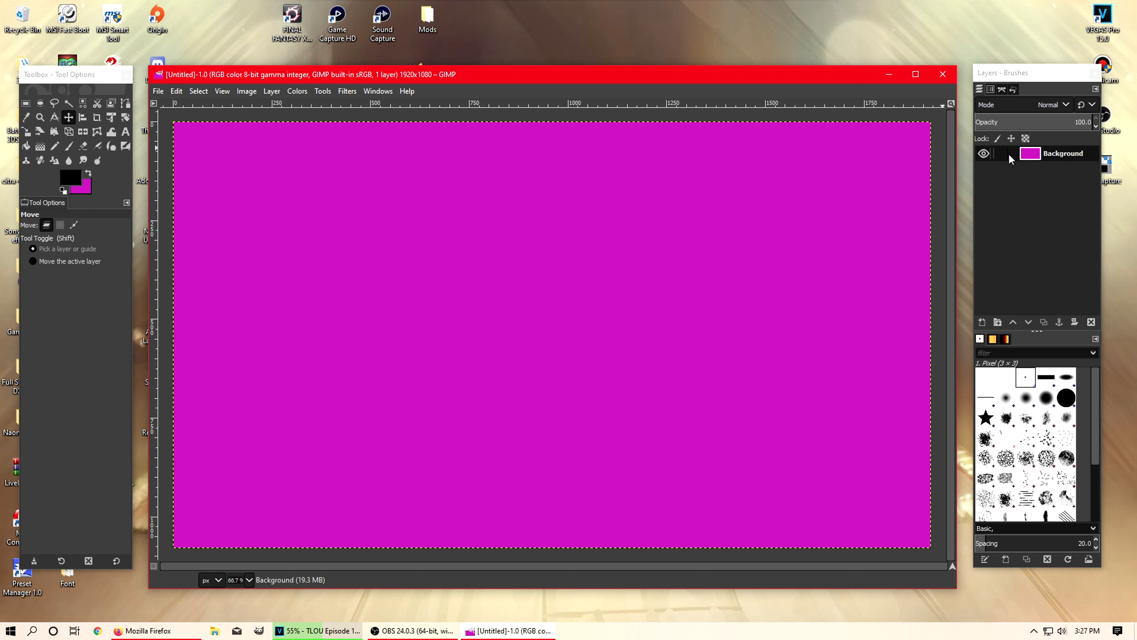
left_click(1078, 198)
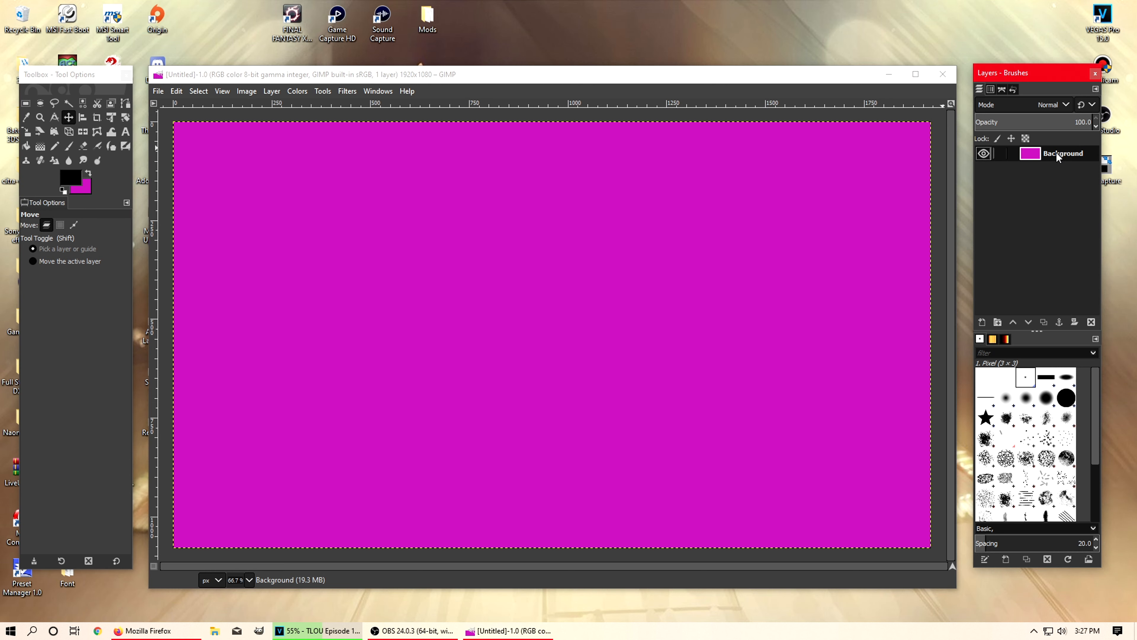
left_click(1093, 323)
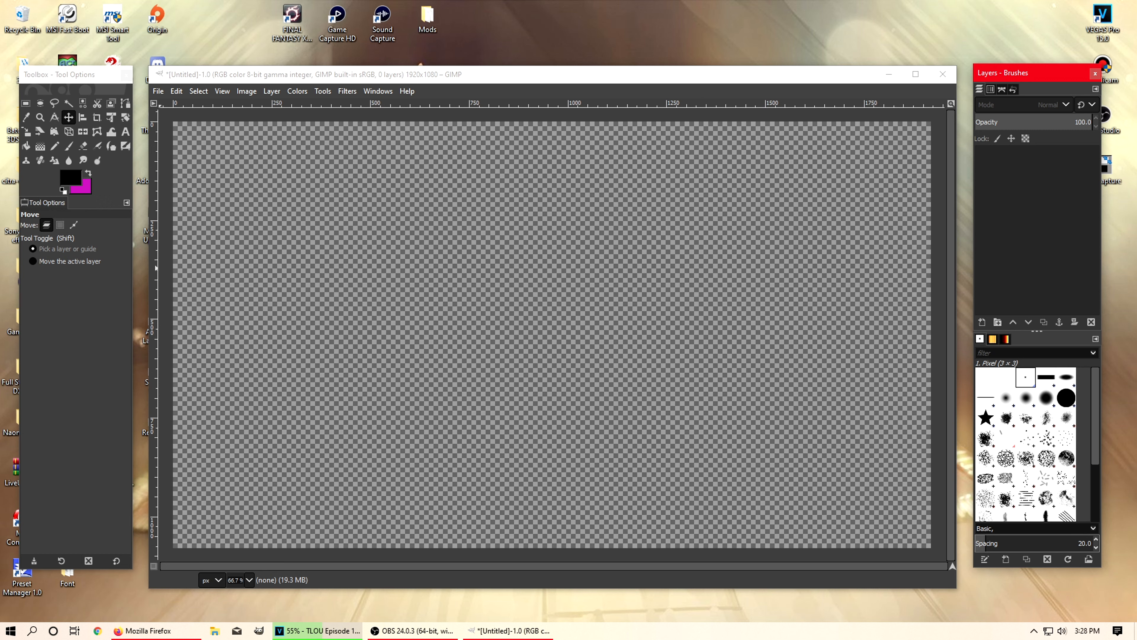
Step: Paste the Pikachu PNG copied from Firefox into the empty image and move it so the feet sit at the canvas's lower edge
key("alt+Tab")
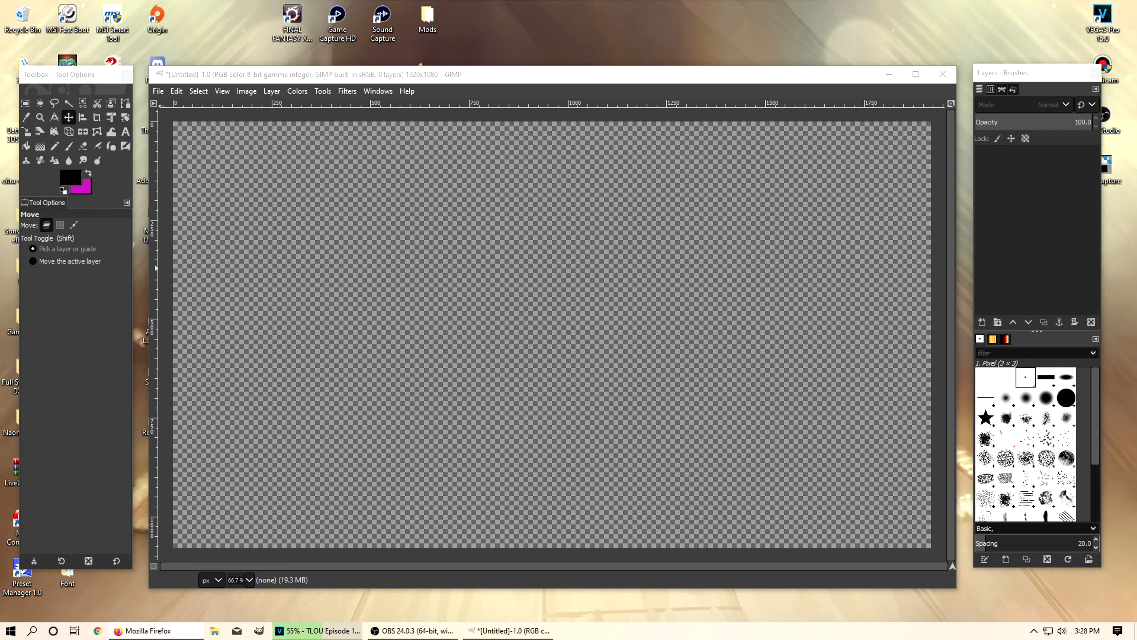
key("alt+Tab")
key("ctrl+v")
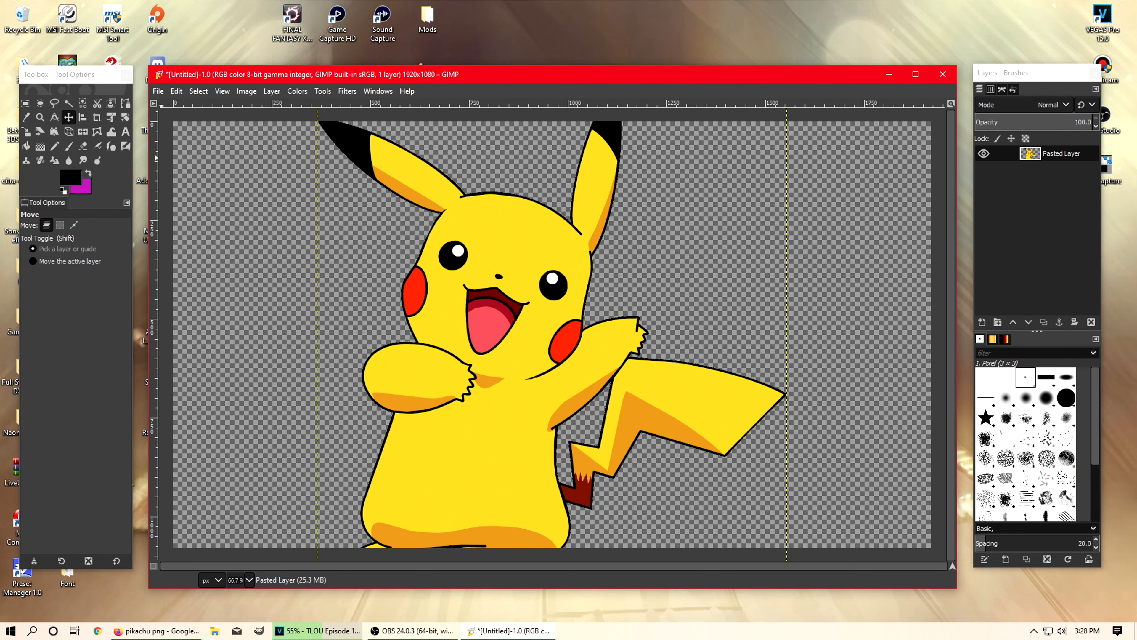
left_click_drag(516, 347, 503, 373)
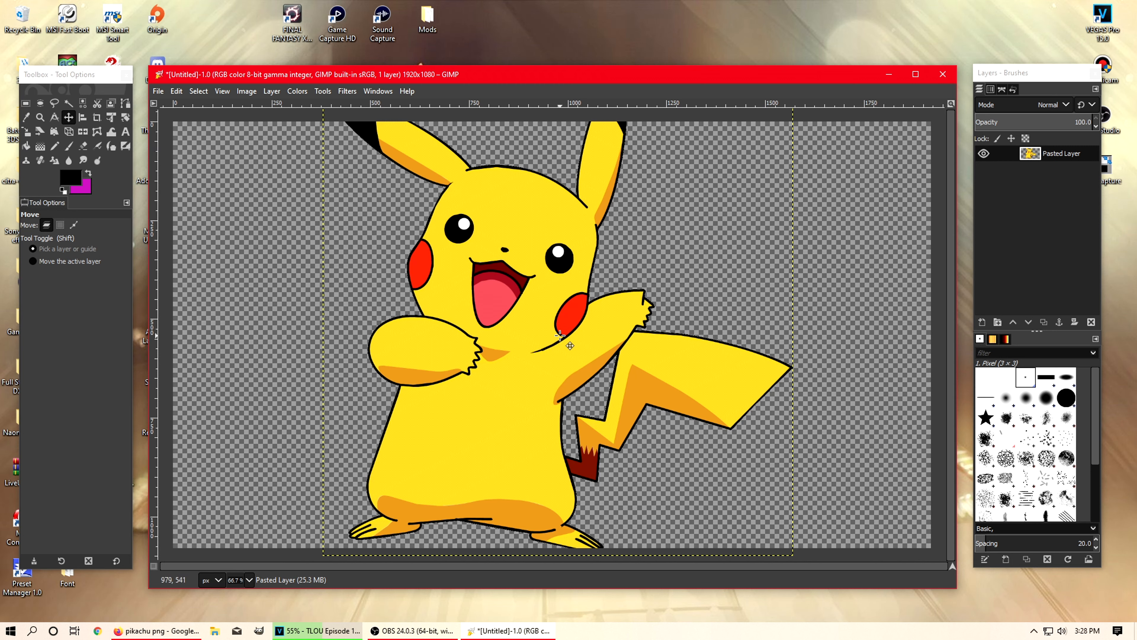
left_click_drag(598, 416, 601, 369)
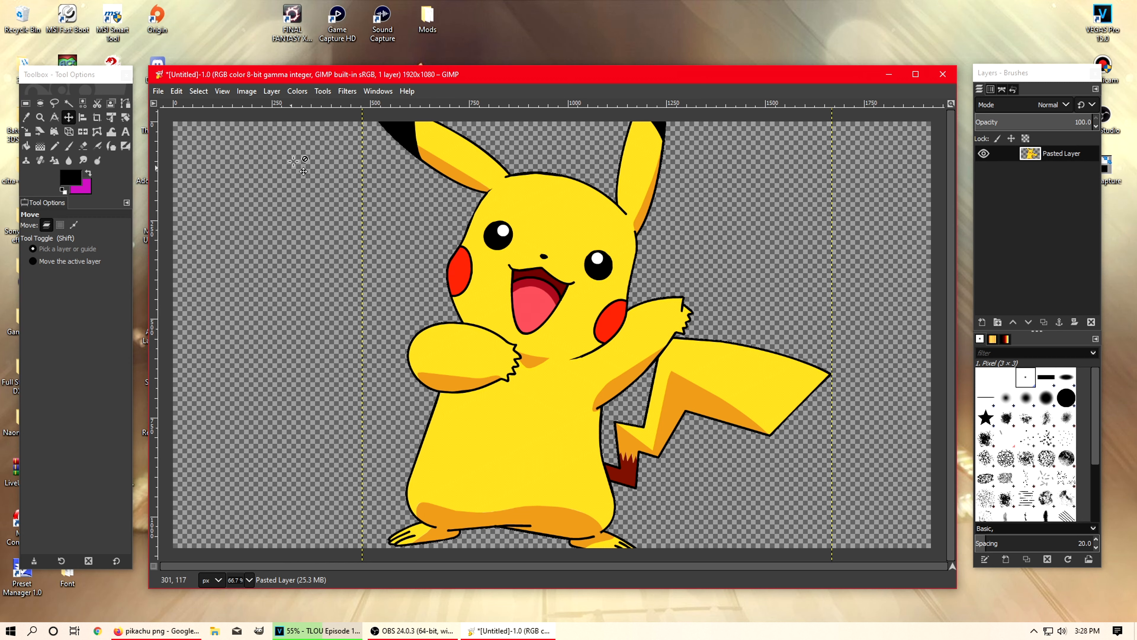
Step: Add a new black layer and arrange it beneath the pasted Pikachu layer as a backdrop
left_click(26, 146)
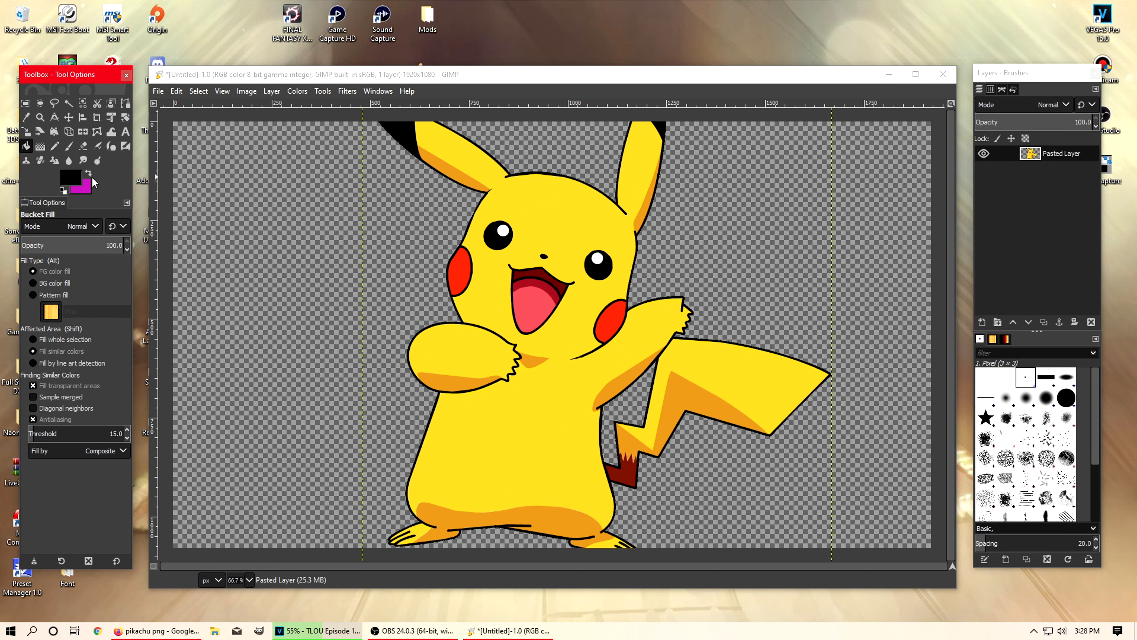
left_click(982, 320)
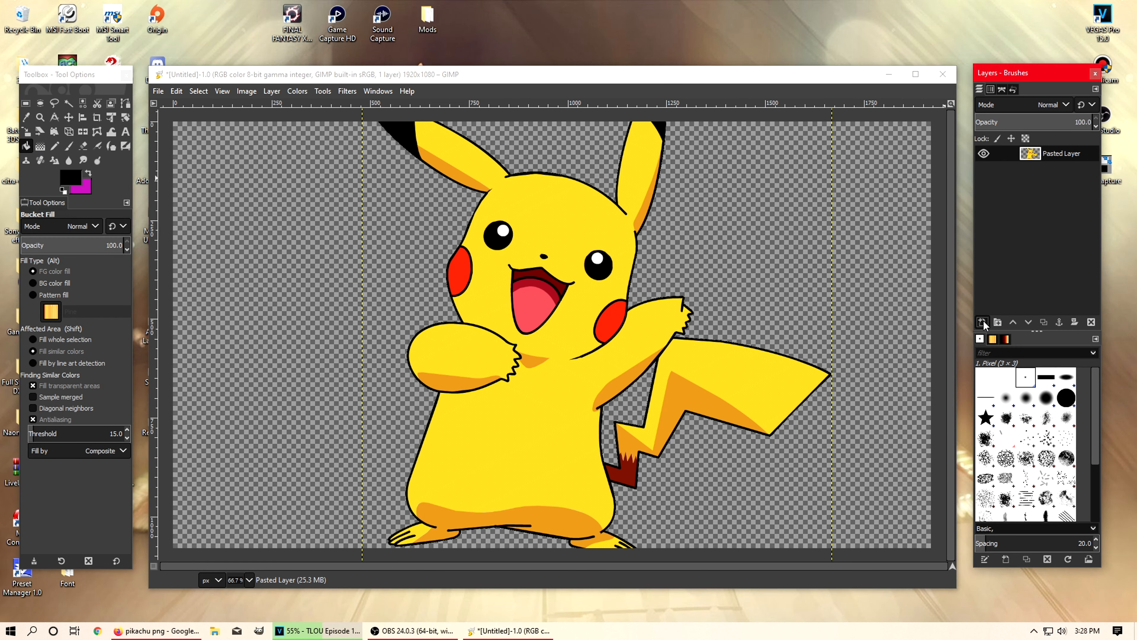
left_click(1027, 471)
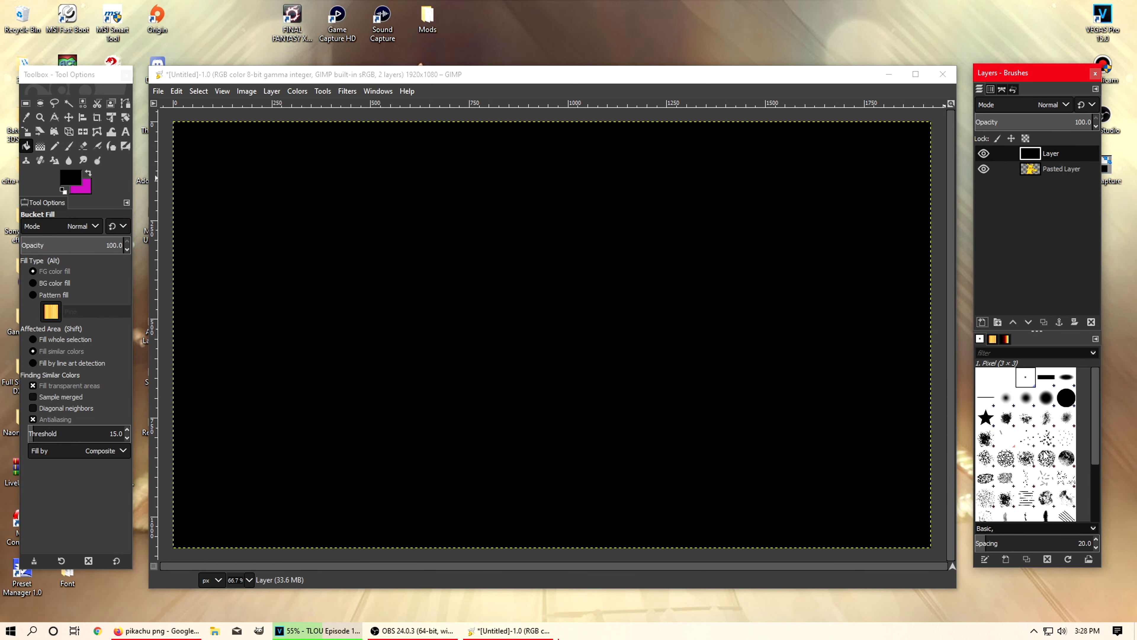
left_click(1055, 170)
left_click_drag(1055, 169, 1043, 153)
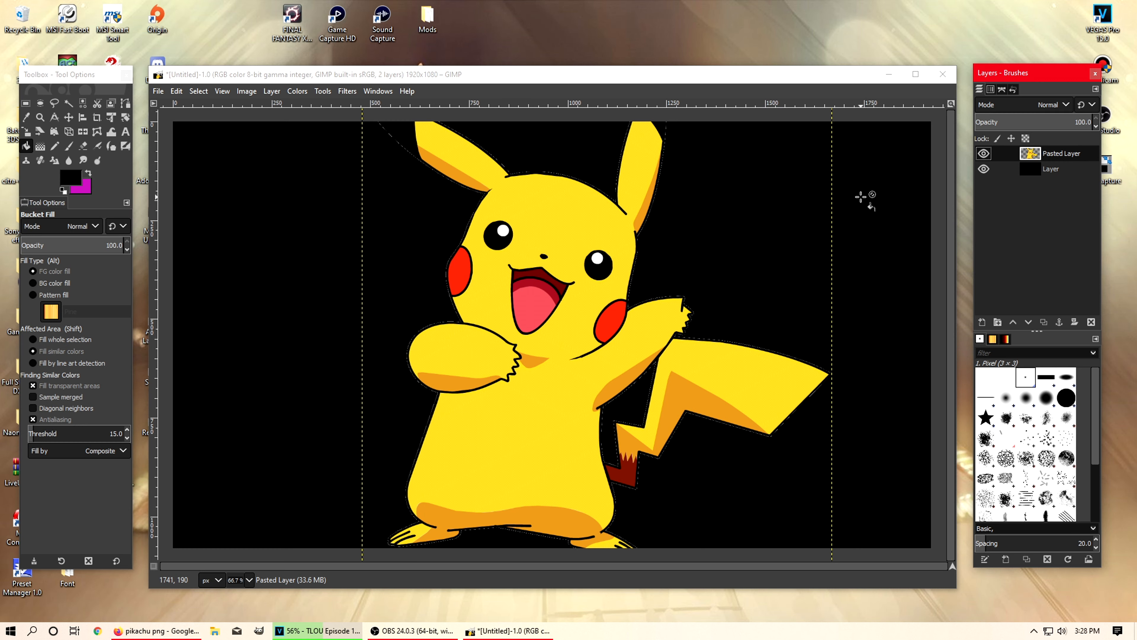
Step: Delete the black layer and the pasted Pikachu layer
left_click(1050, 169)
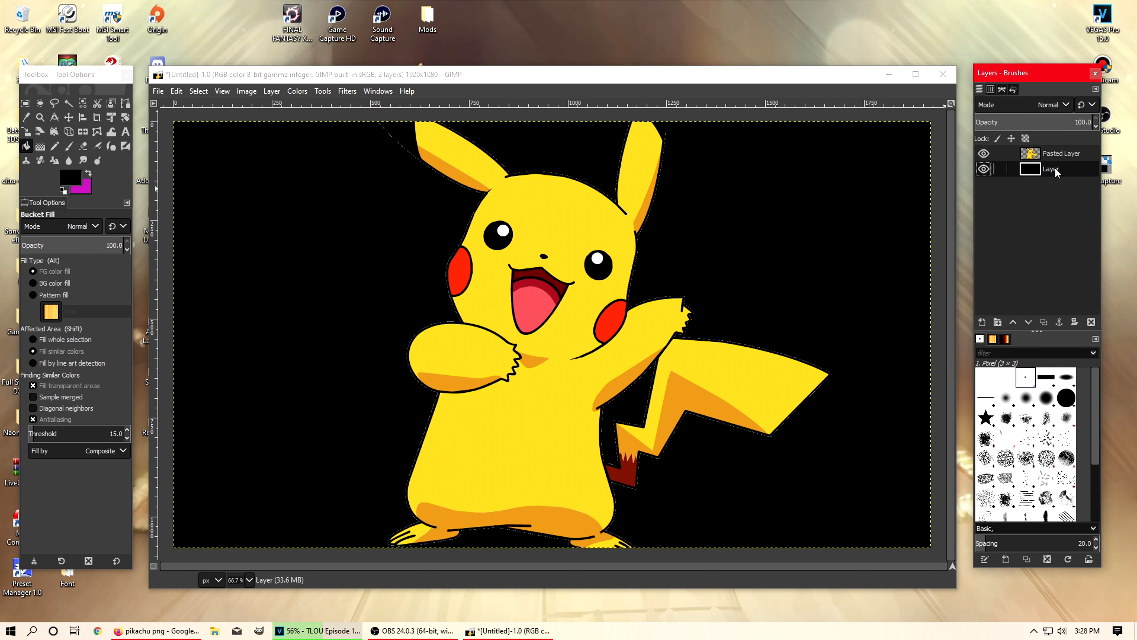
left_click(1091, 322)
left_click(1090, 322)
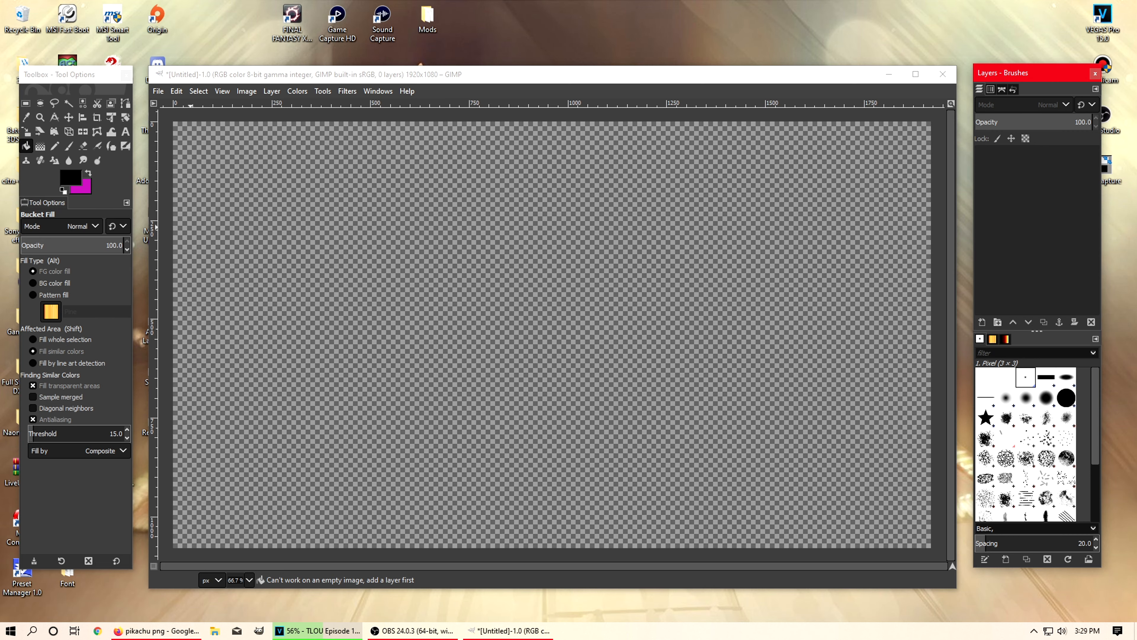
Step: Switch to Firefox and search Google Images for "pokemon hd background", refining the query to "pokemon hd background 1080"
key("alt+Tab")
double_click(252, 132)
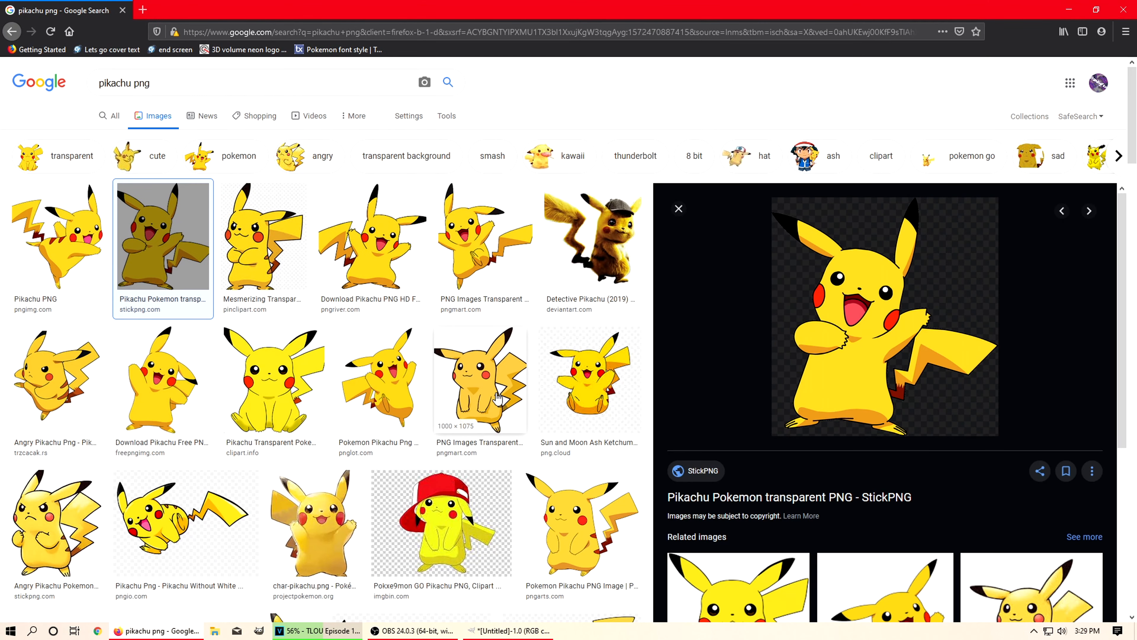
triple_click(254, 84)
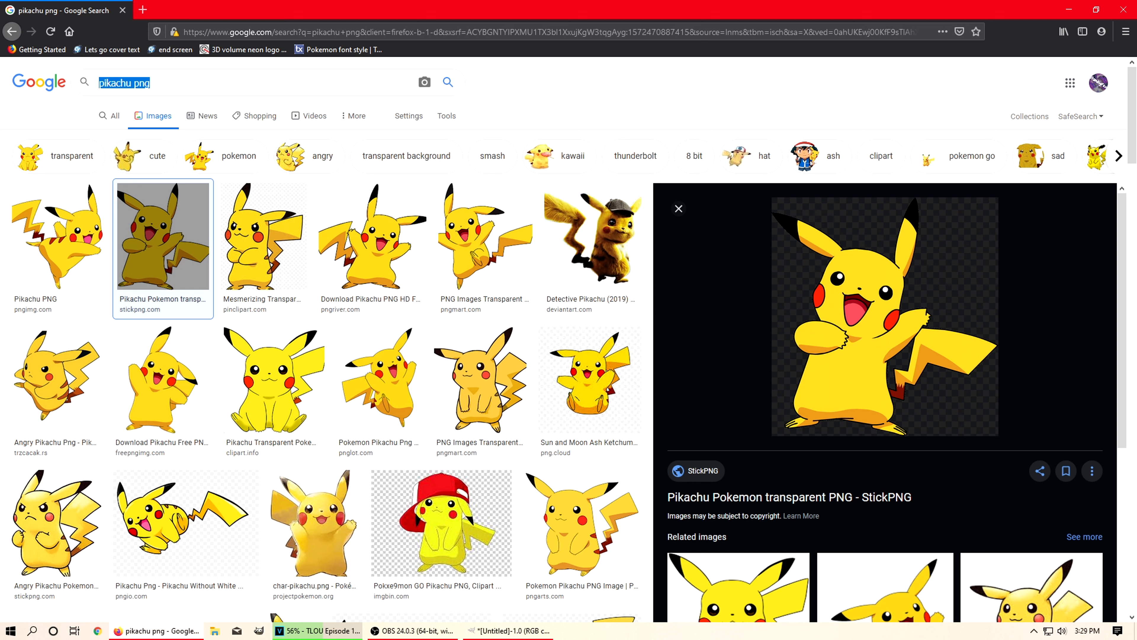
type("pokemon")
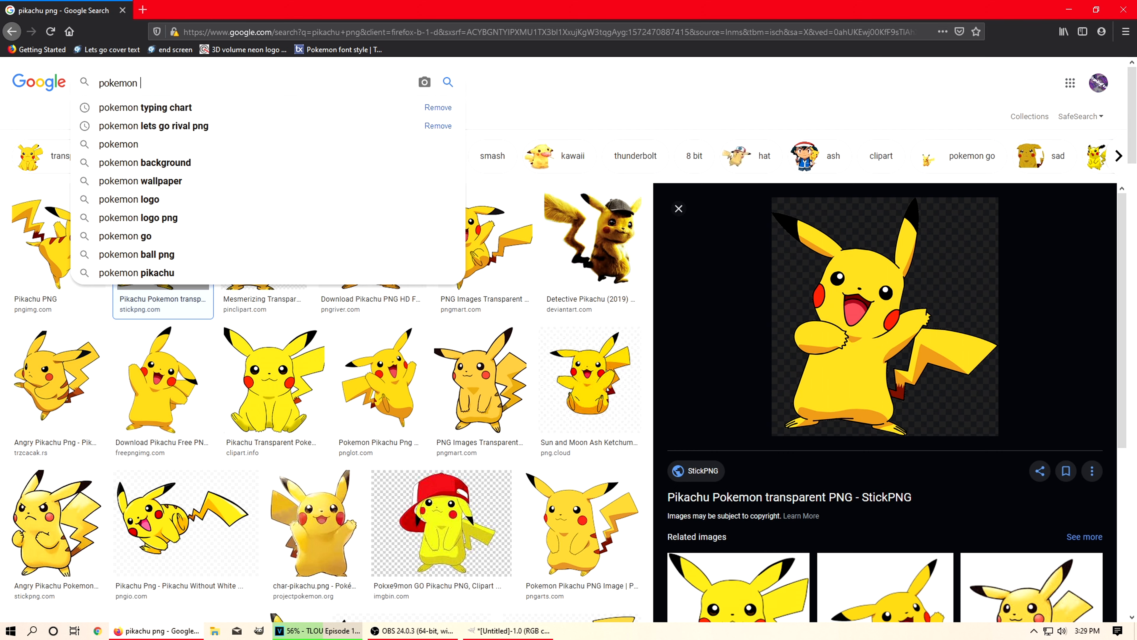
type(" hd background")
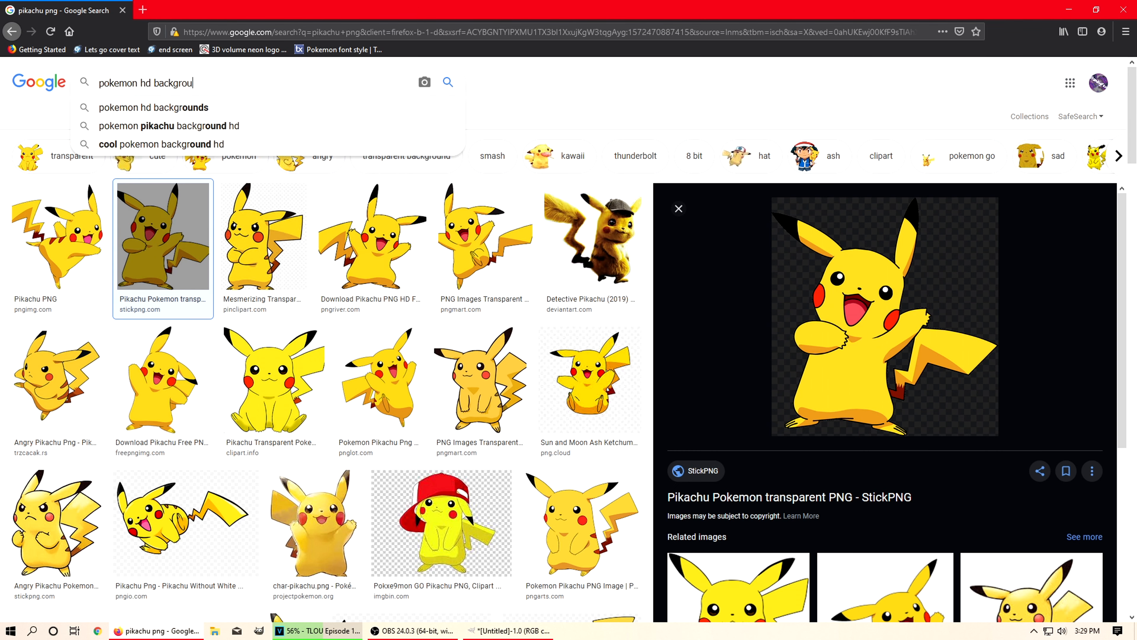
key("Return")
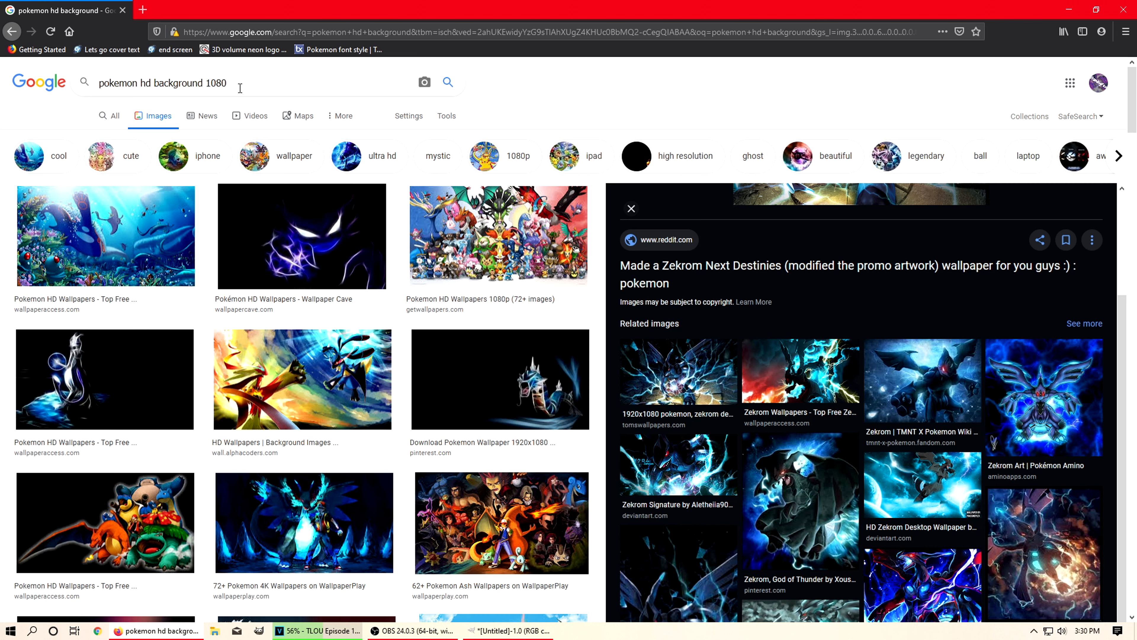
key("Return")
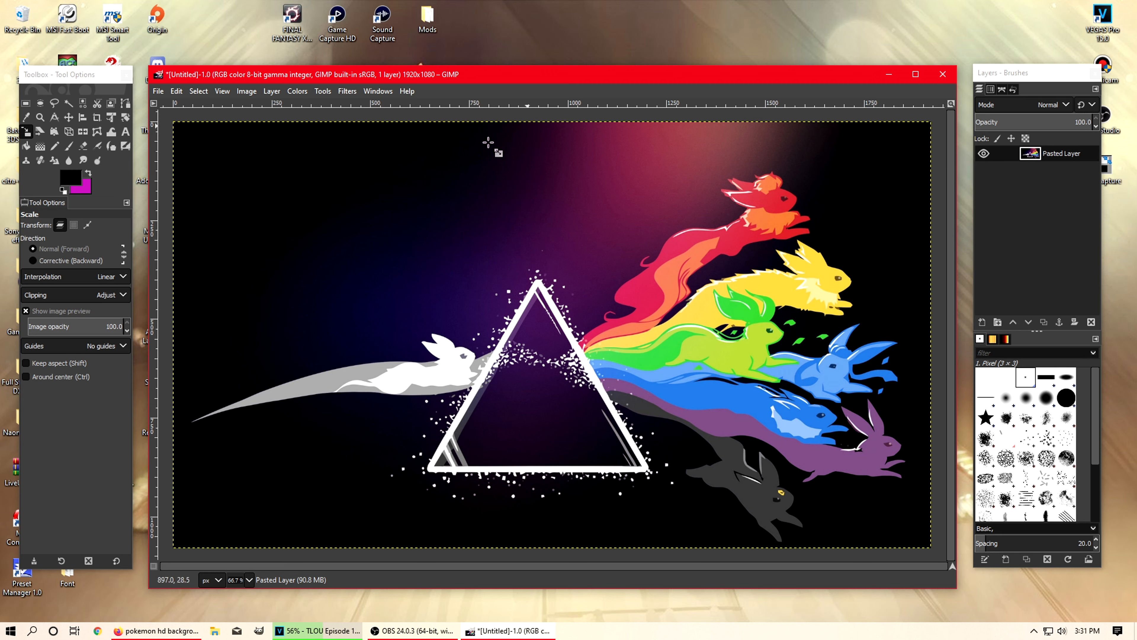
Step: Try the artistic Cubism filter on the pasted wallpaper layer with a tile size of 17.86
left_click(1063, 154)
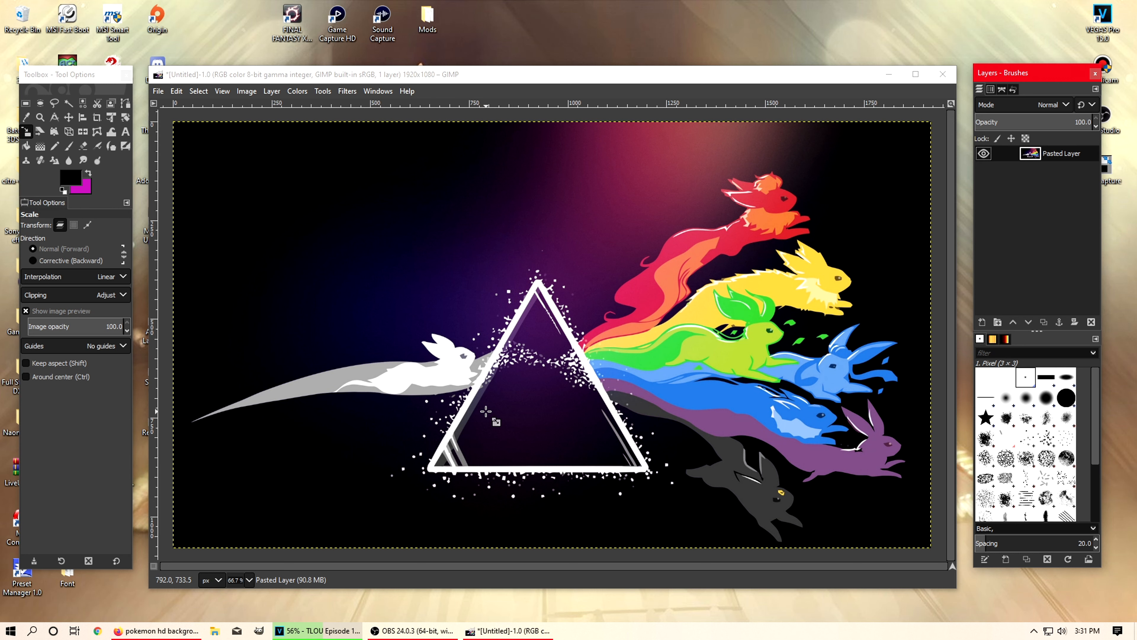
left_click(346, 92)
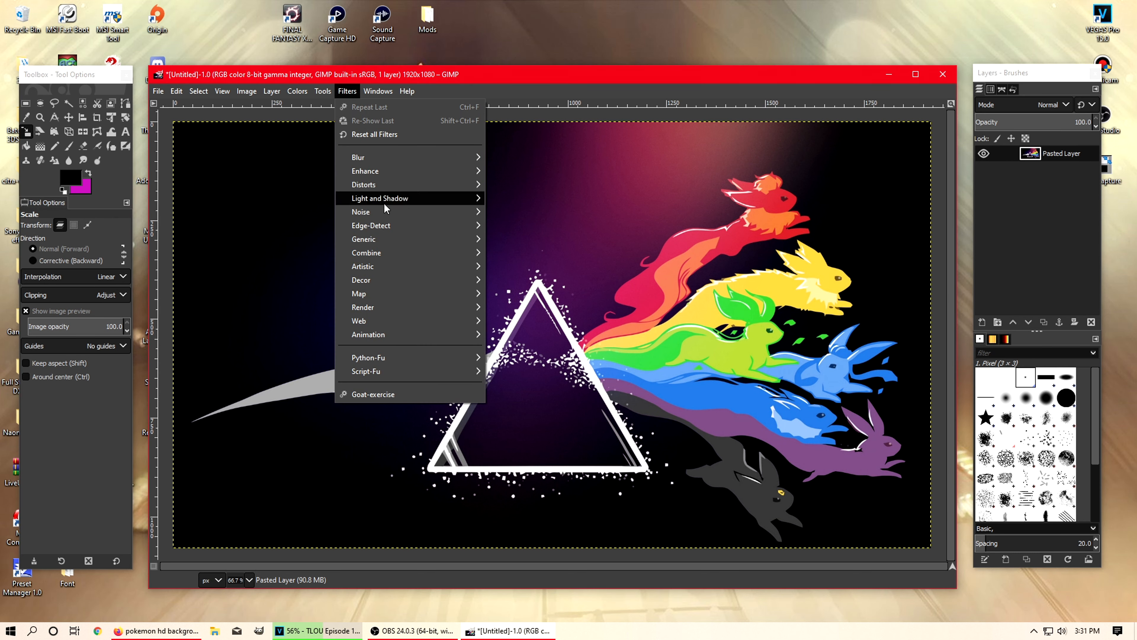
mouse_move(385, 203)
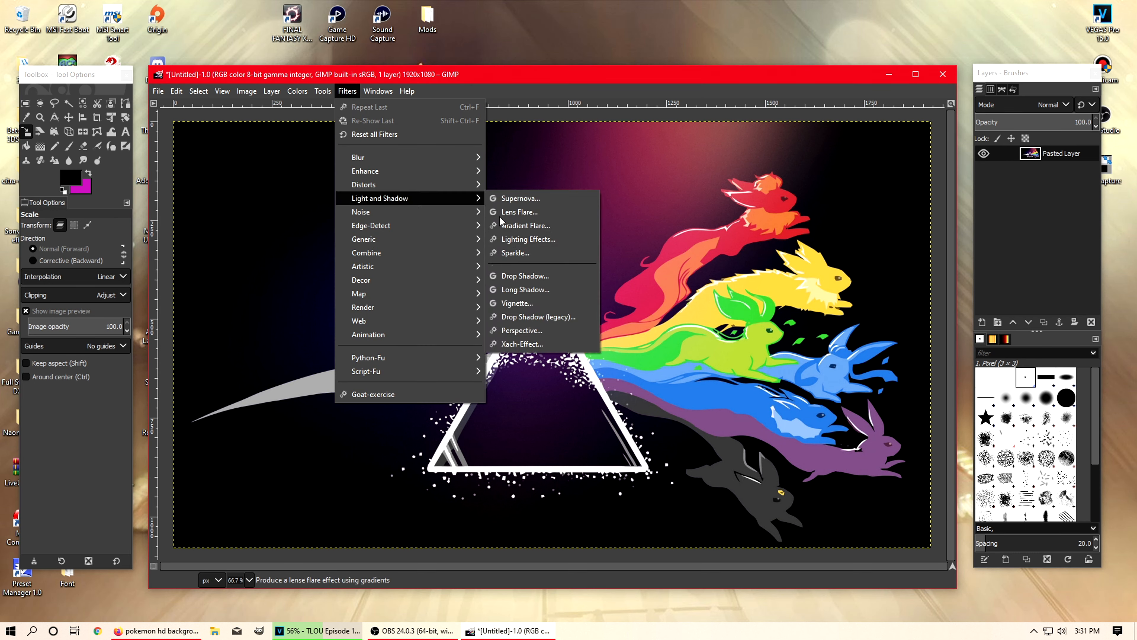
left_click(353, 92)
left_click(354, 92)
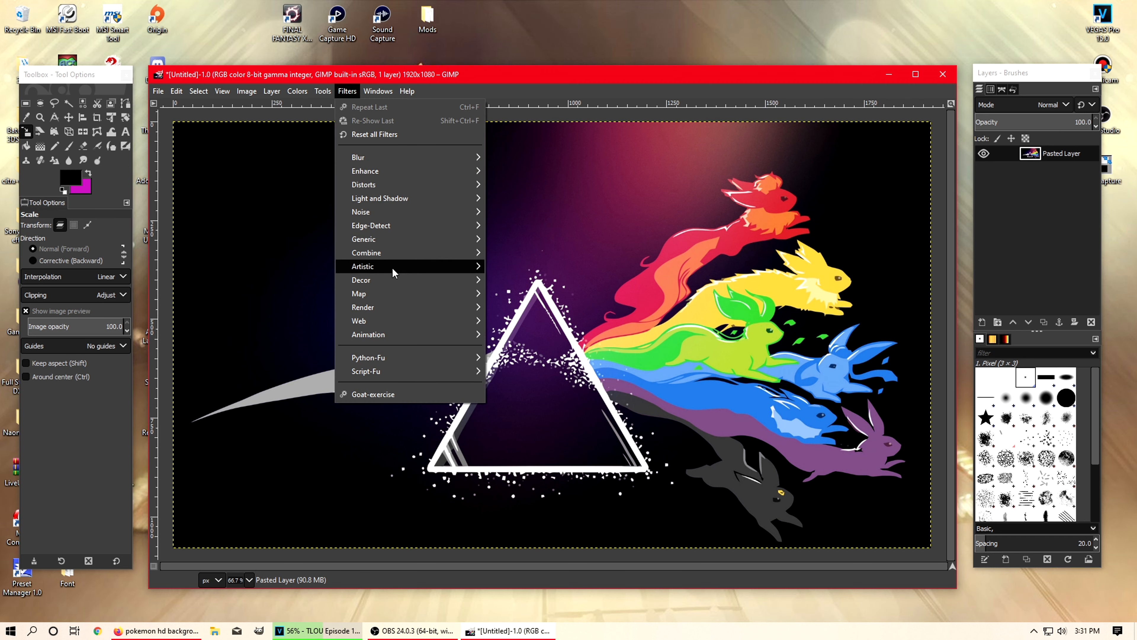
mouse_move(468, 274)
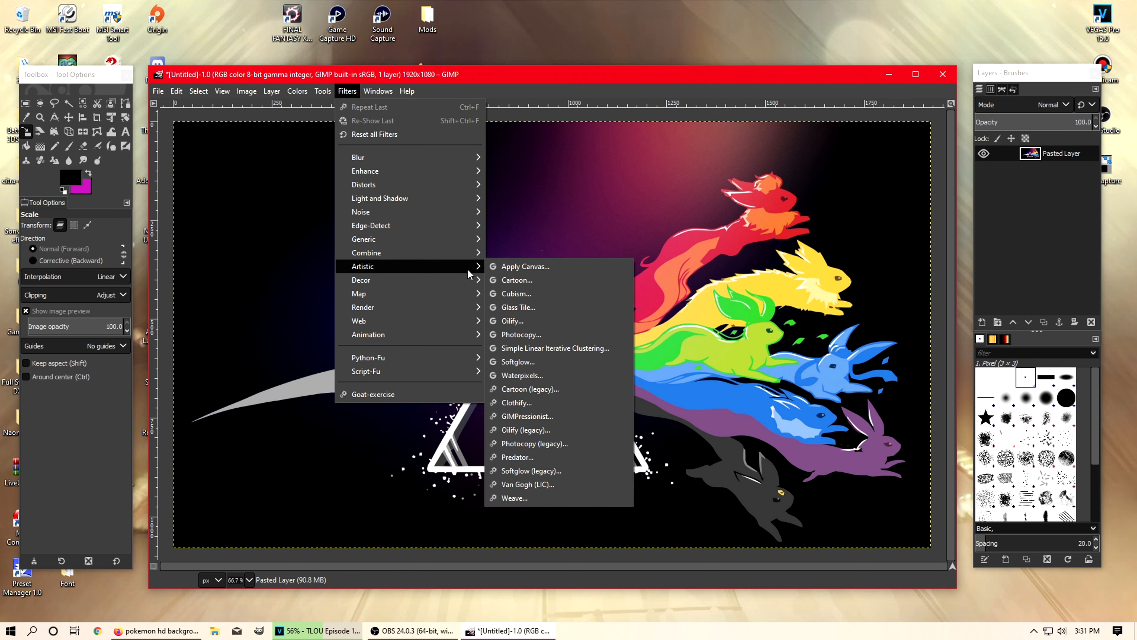
left_click(526, 294)
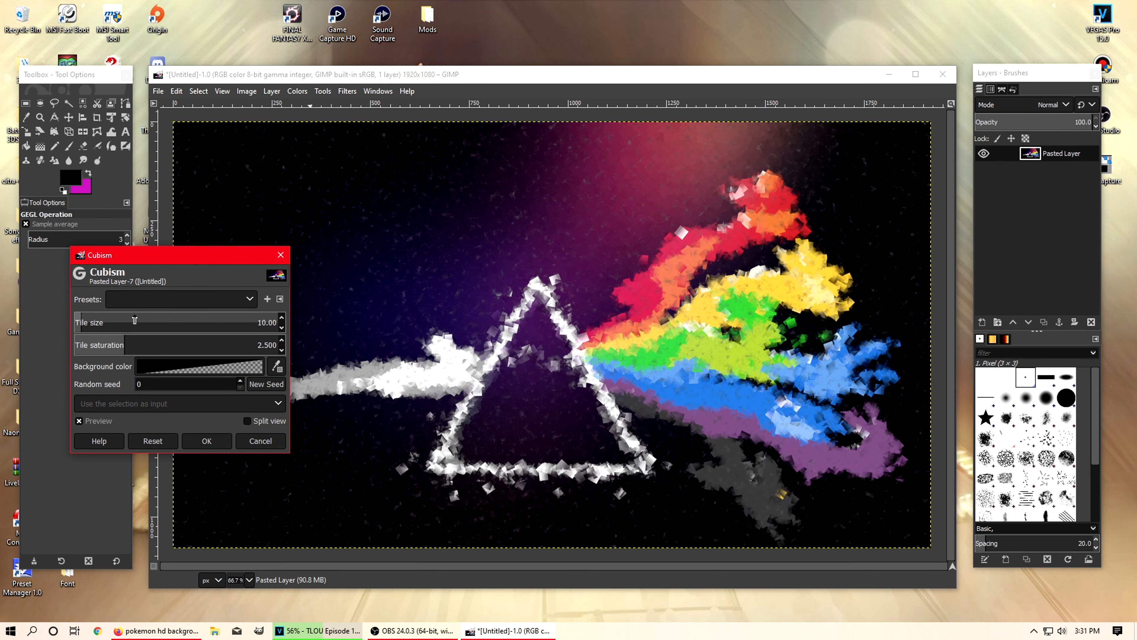
left_click_drag(205, 323, 76, 320)
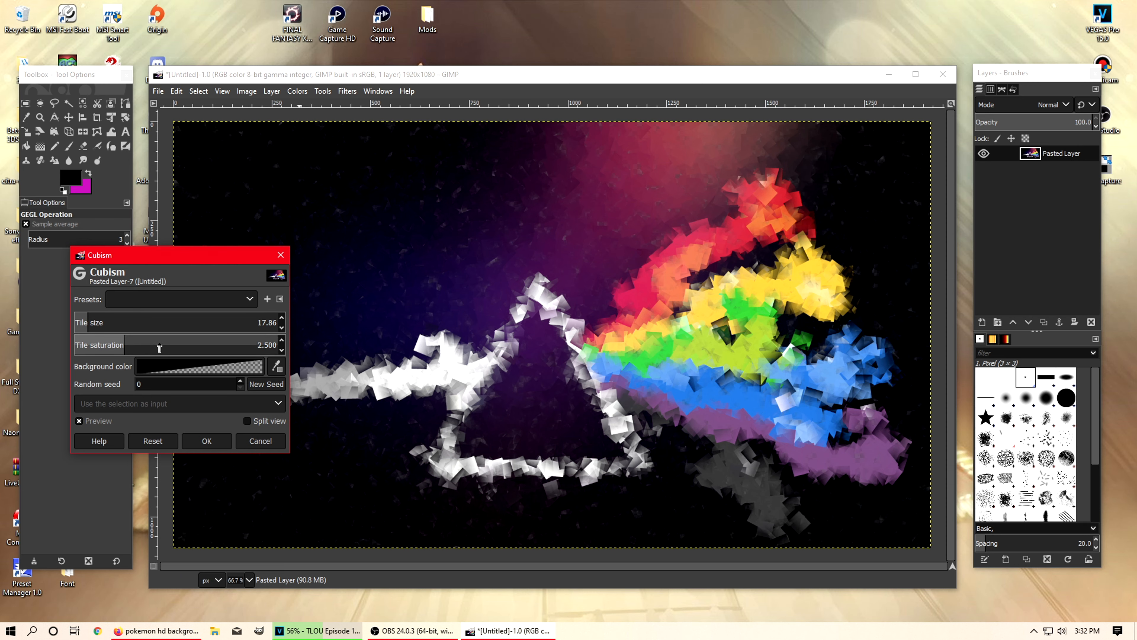
Step: Try several Cubism tile saturation values, ending at 7.558, and discard the filter
left_click(176, 345)
left_click(221, 345)
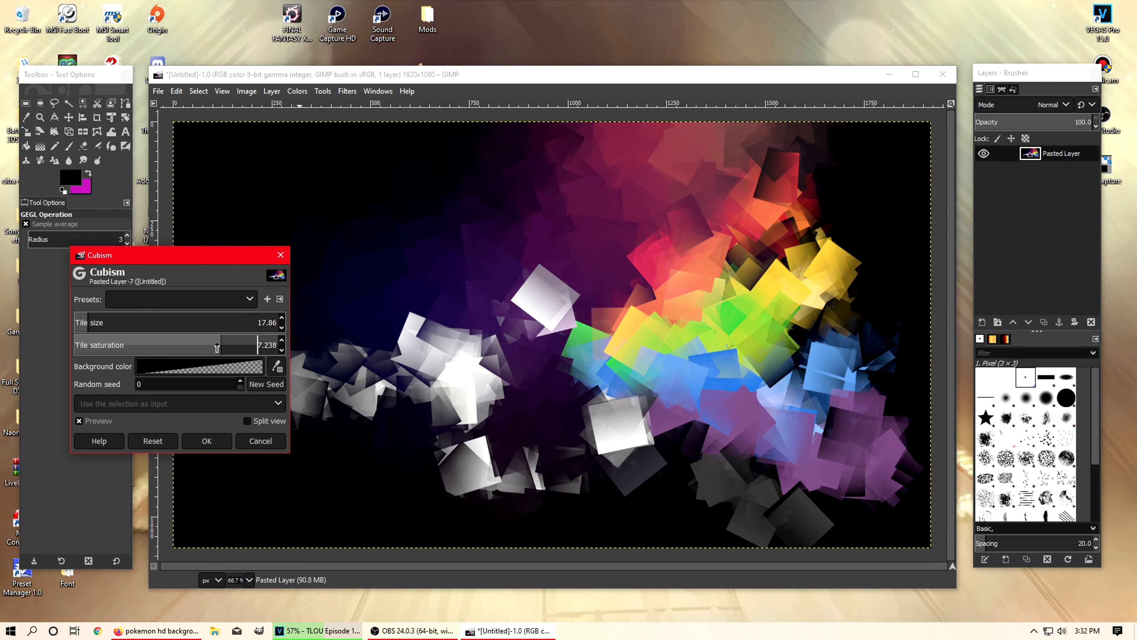
left_click(240, 345)
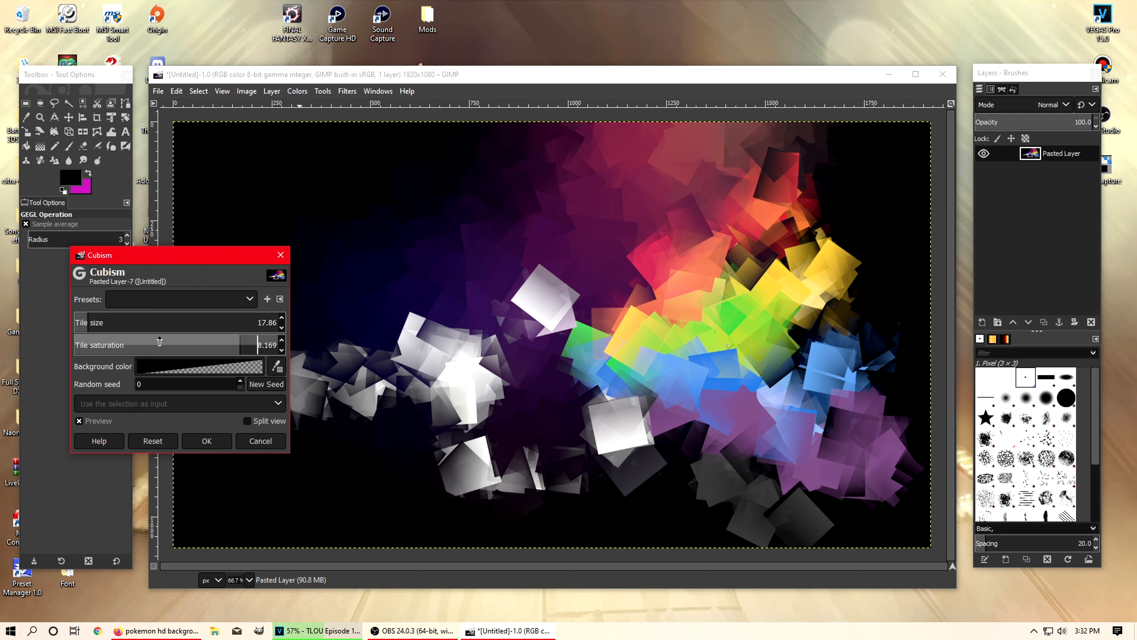
left_click(152, 343)
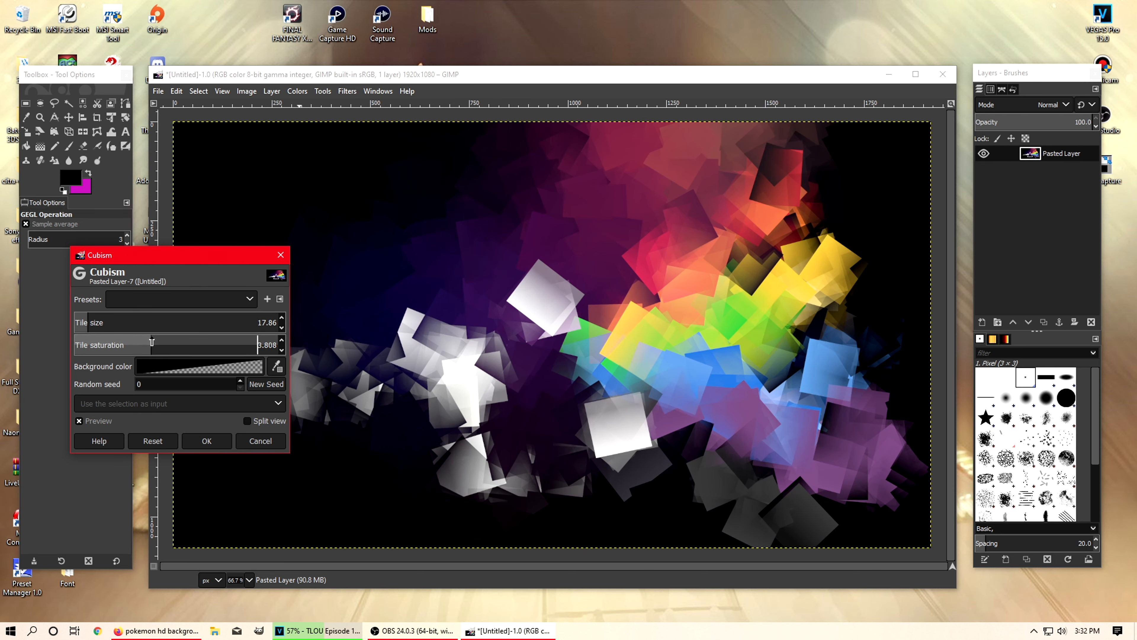
left_click(228, 342)
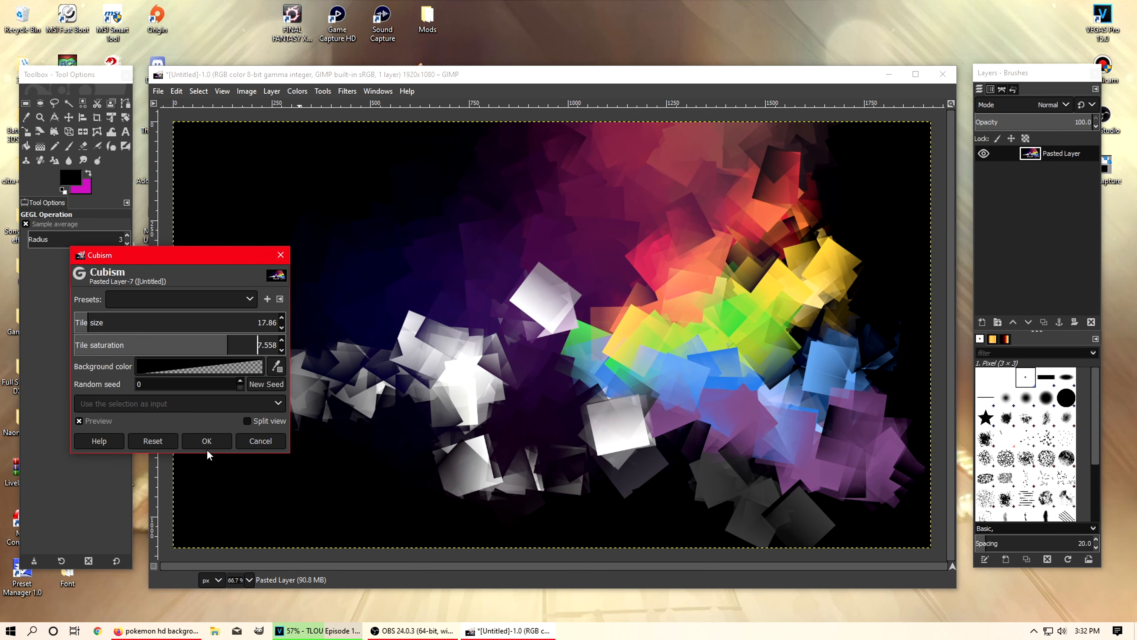
left_click(266, 441)
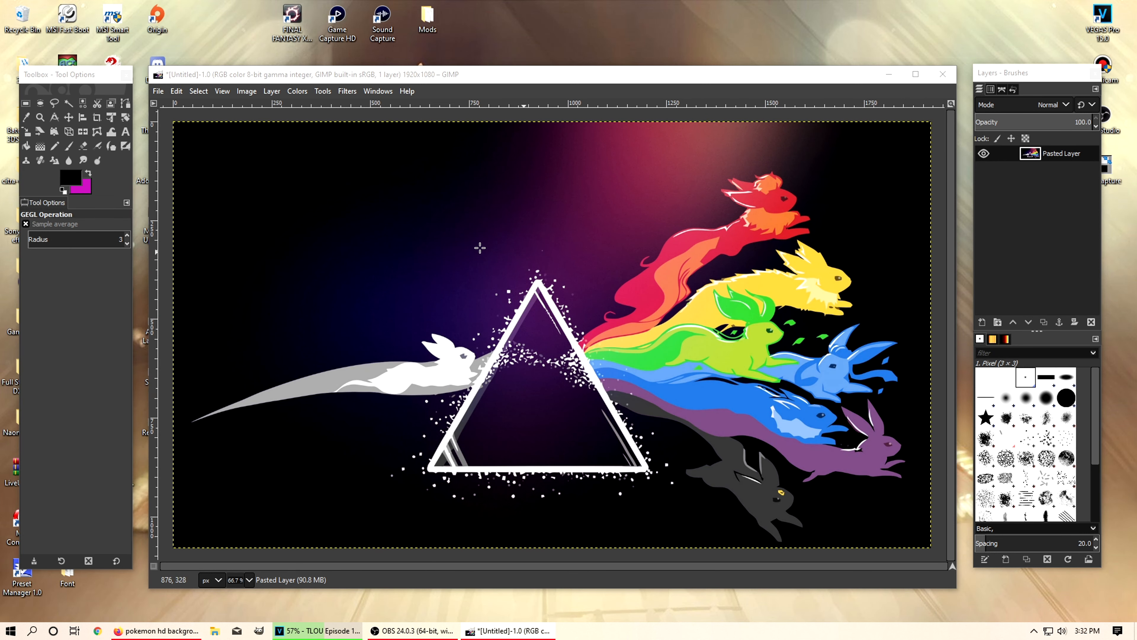
Step: Apply the artistic Cartoon filter to the pasted wallpaper layer with a mask radius of 43.314
left_click(347, 91)
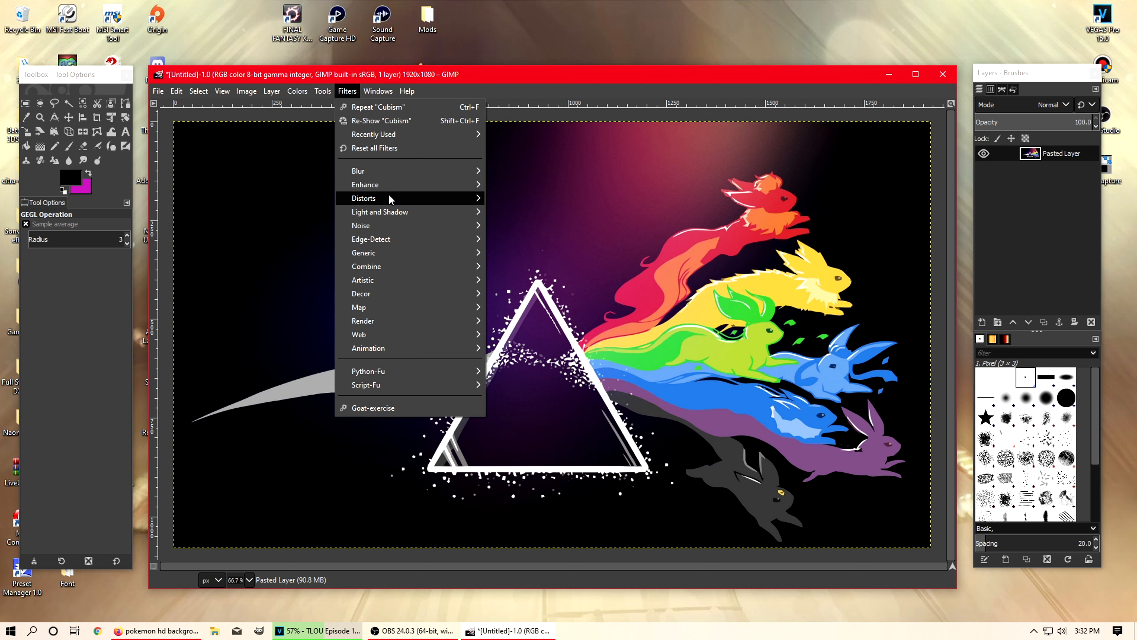
mouse_move(394, 185)
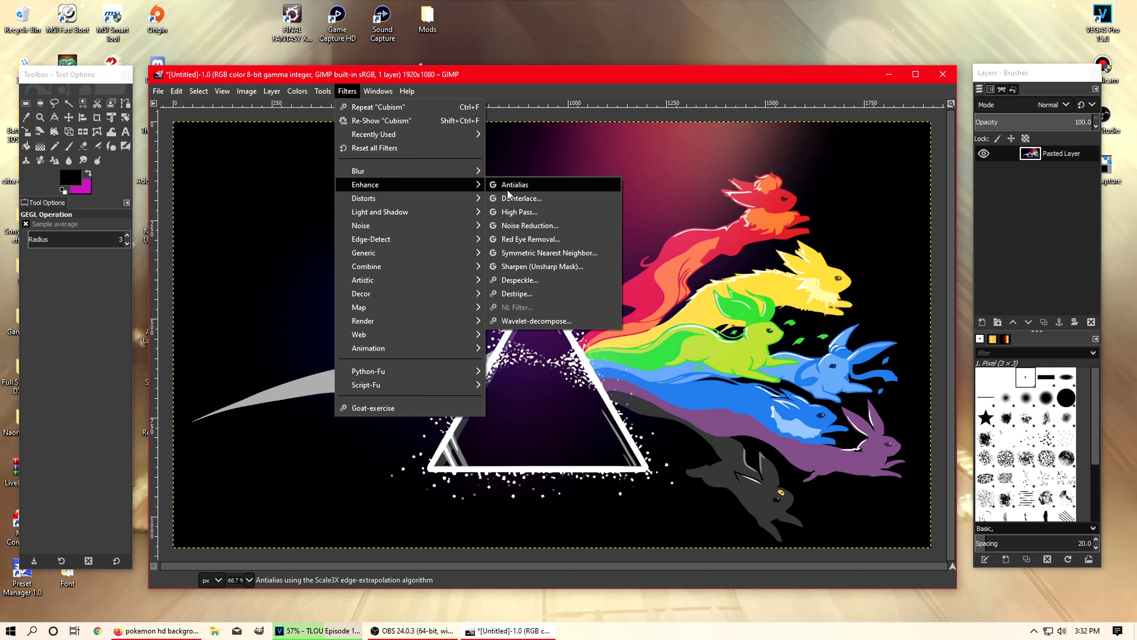
mouse_move(387, 291)
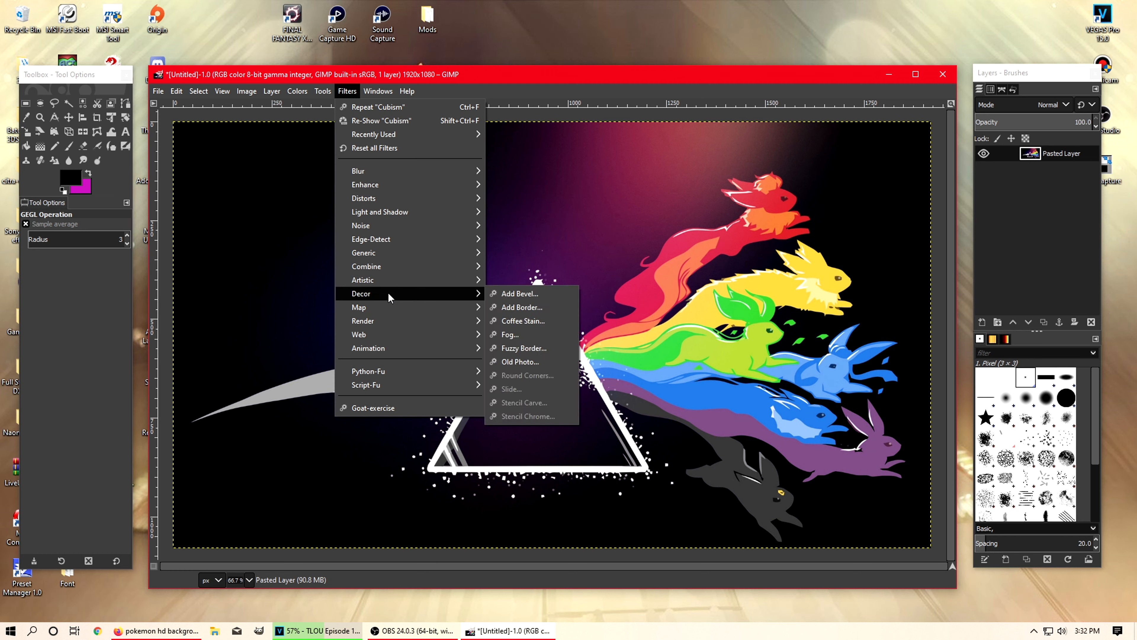
mouse_move(405, 310)
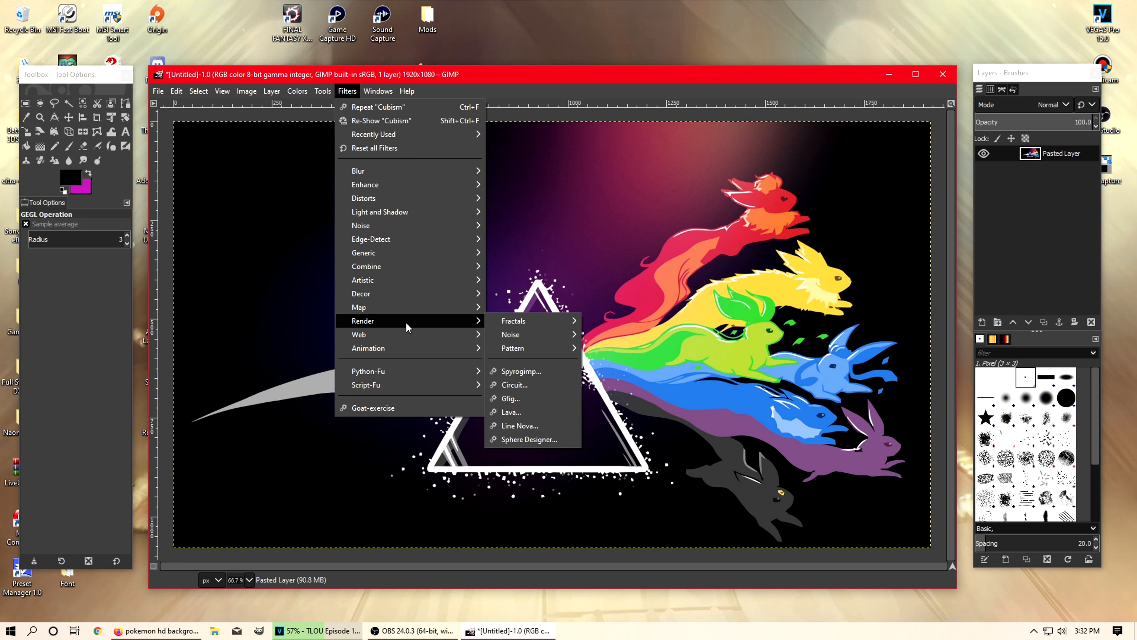
mouse_move(414, 278)
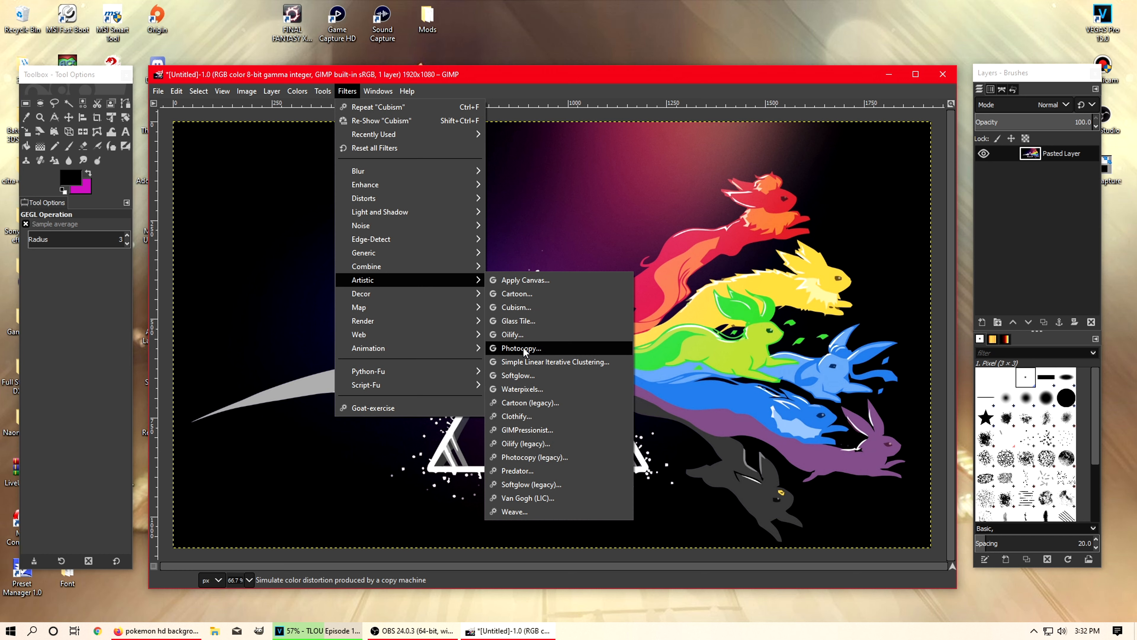
left_click(519, 293)
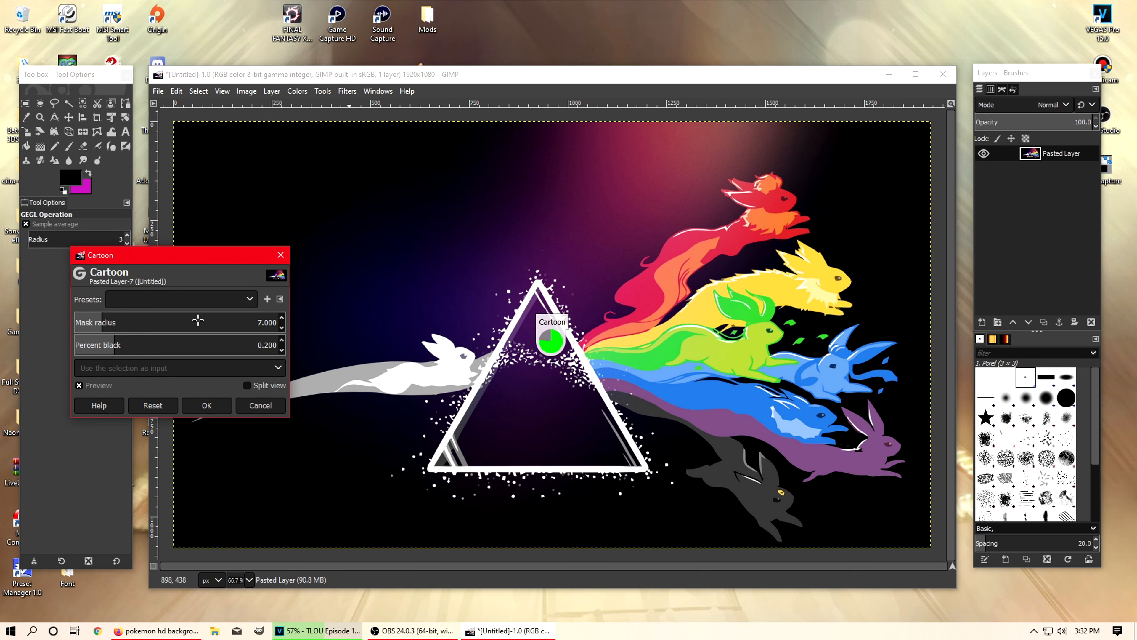
left_click(215, 323)
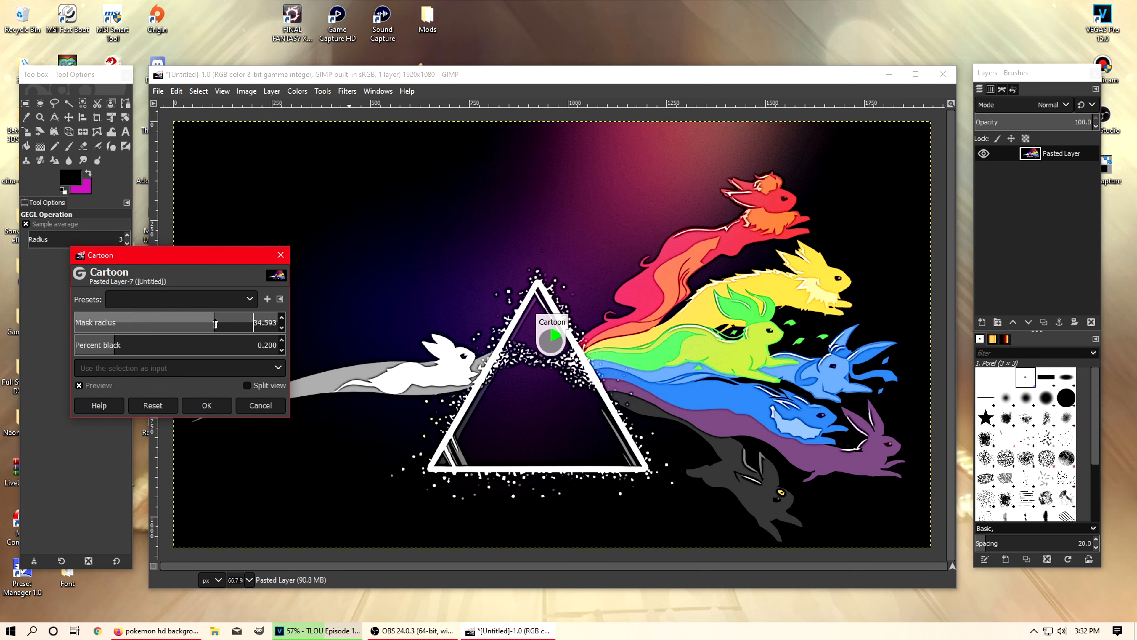
left_click(250, 323)
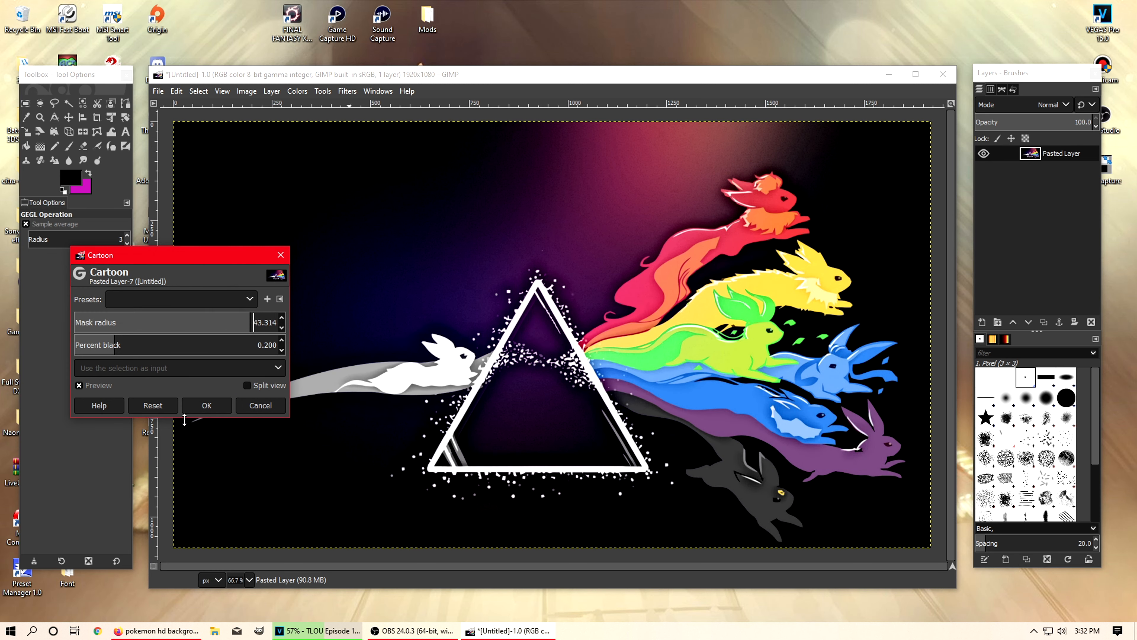
left_click(206, 404)
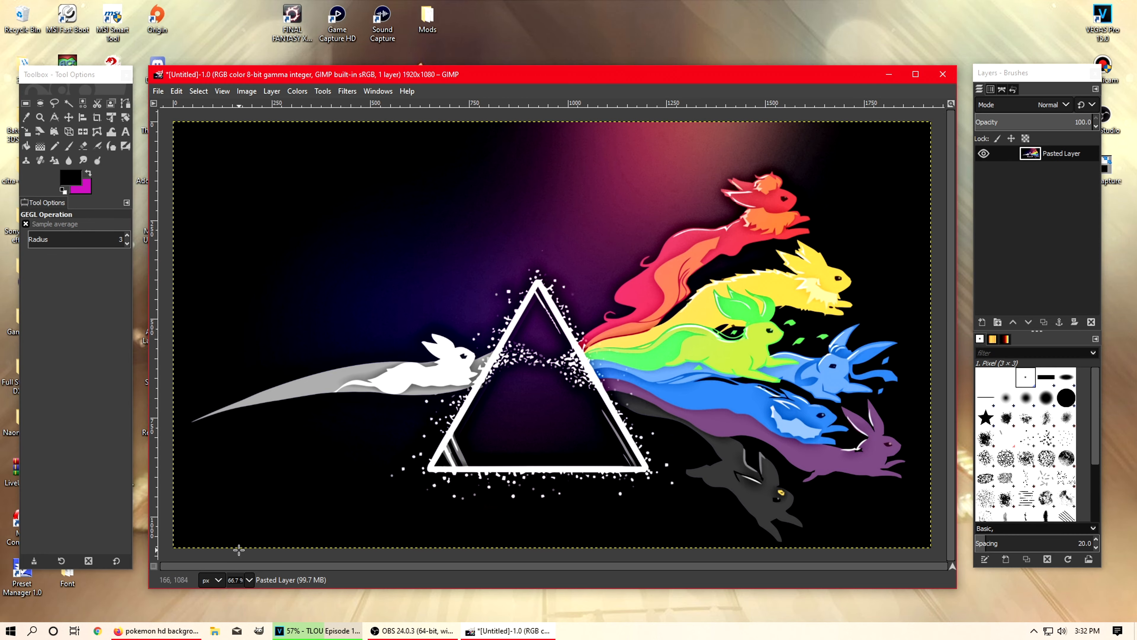
left_click(157, 630)
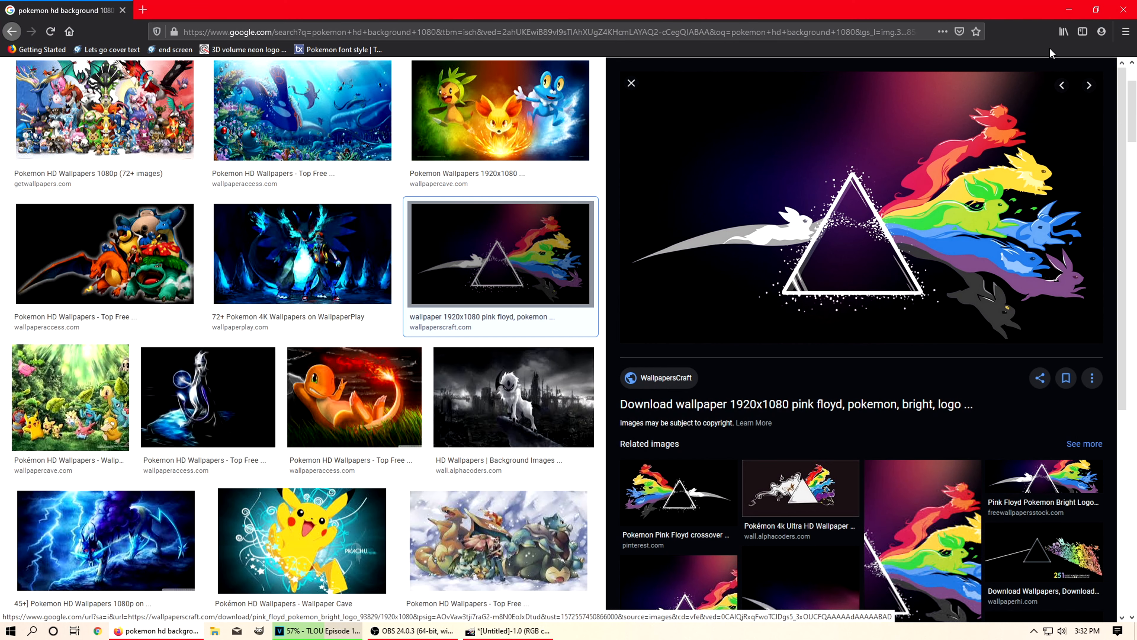
left_click(1069, 9)
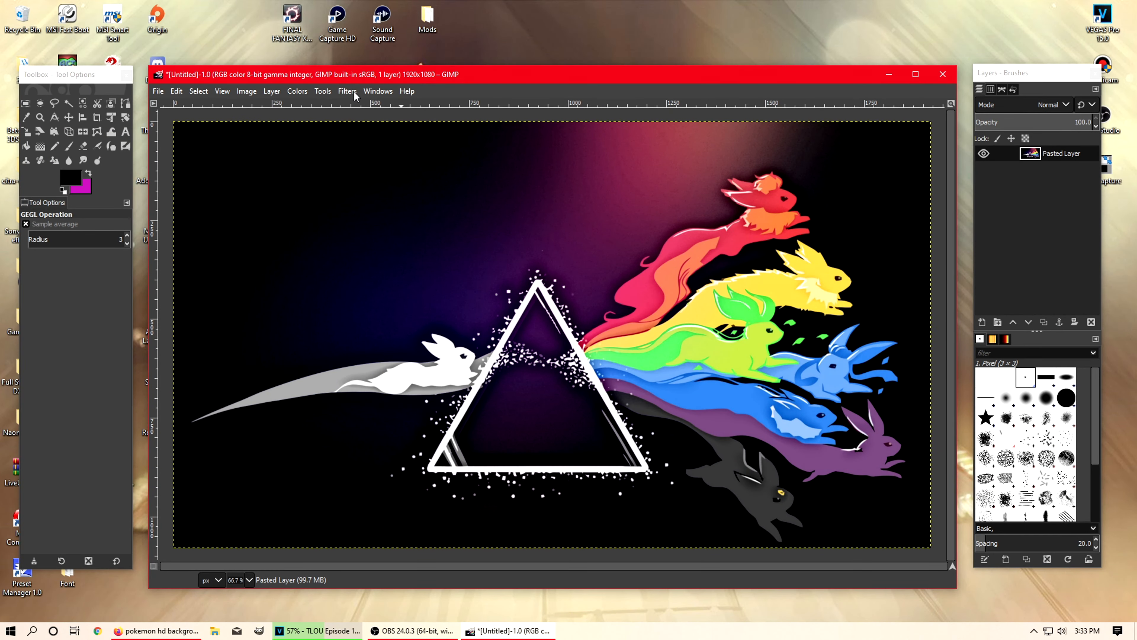
Step: Try shifting the hue of the wallpaper's cyan range with Hue-Saturation and discard the adjustment
right_click(439, 282)
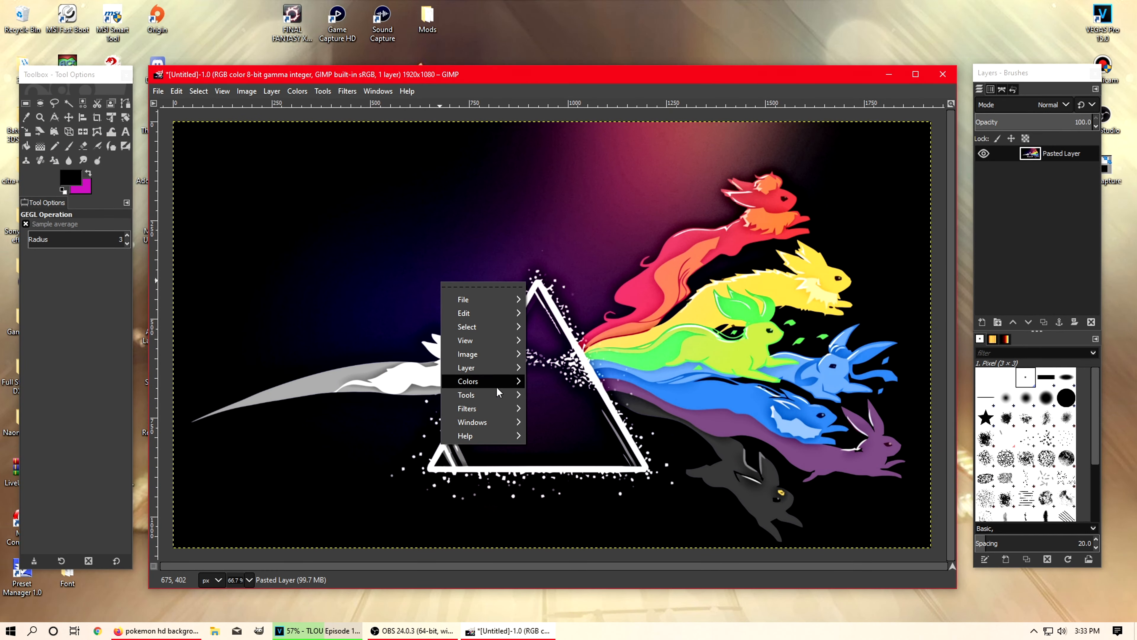
mouse_move(488, 389)
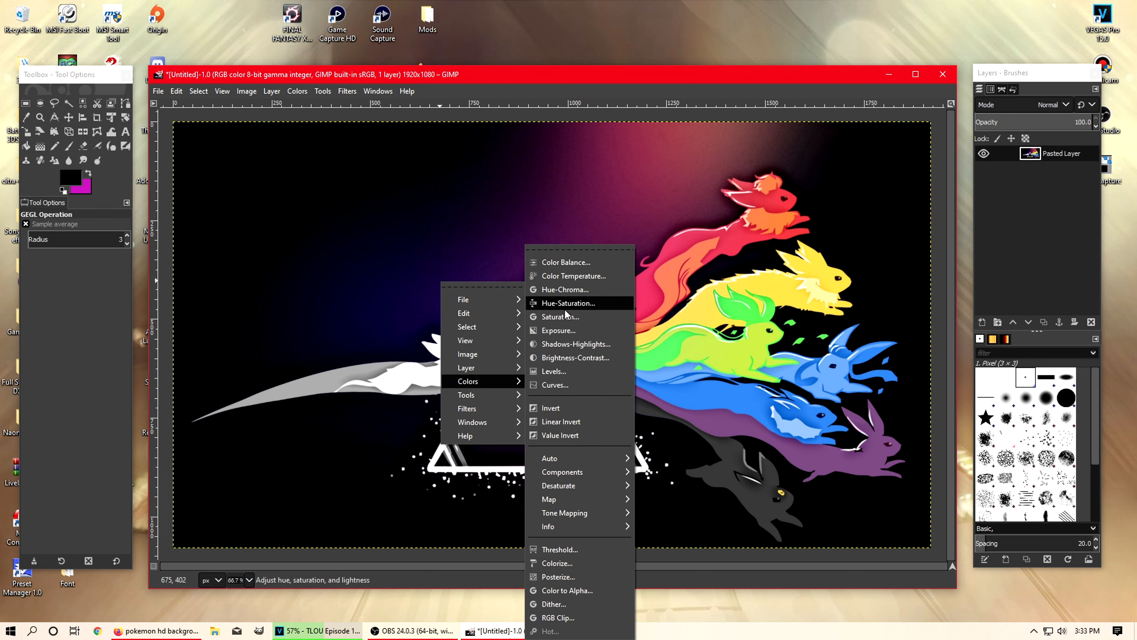
left_click(571, 303)
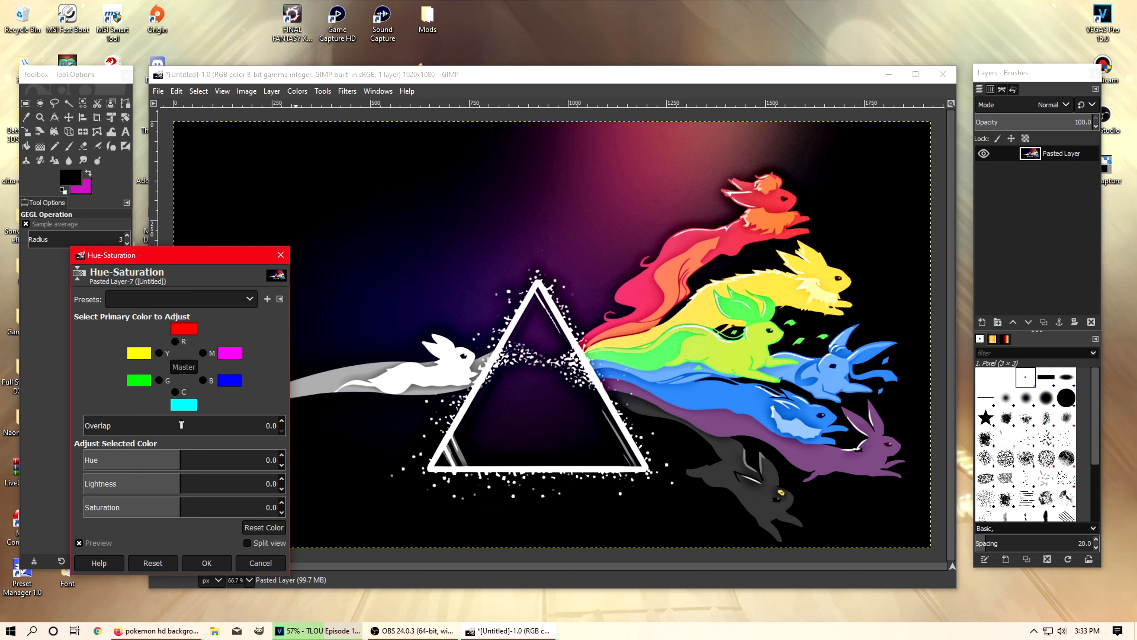
left_click(176, 392)
left_click_drag(216, 464, 184, 459)
left_click(260, 563)
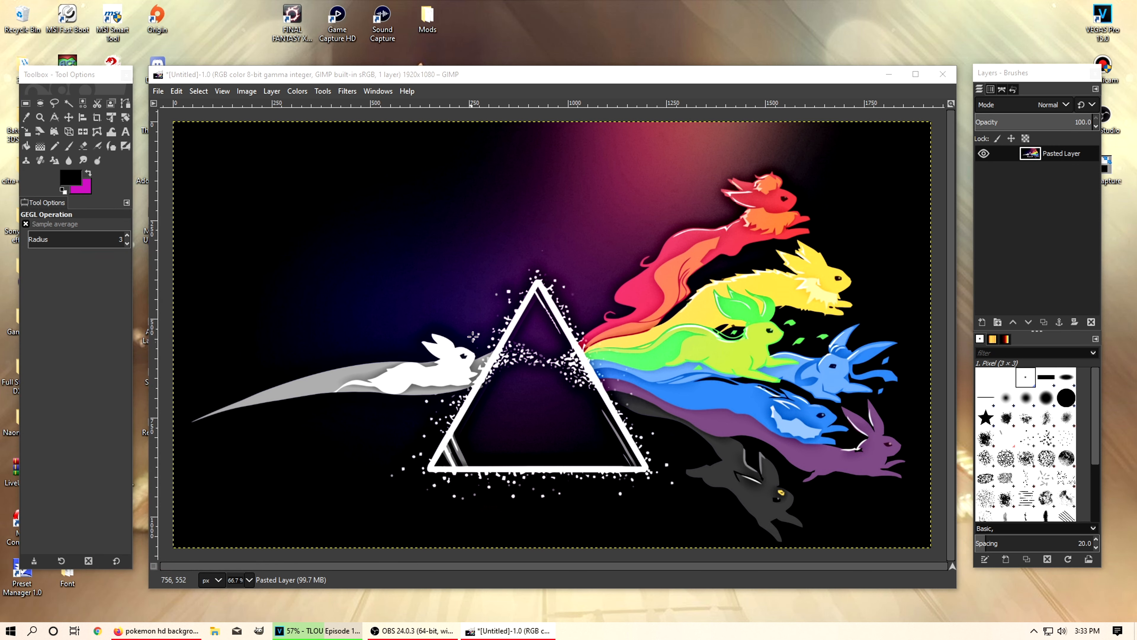
Step: Colorize the pasted wallpaper layer in a magenta-purple tone, picking the tint in the color chooser
right_click(451, 319)
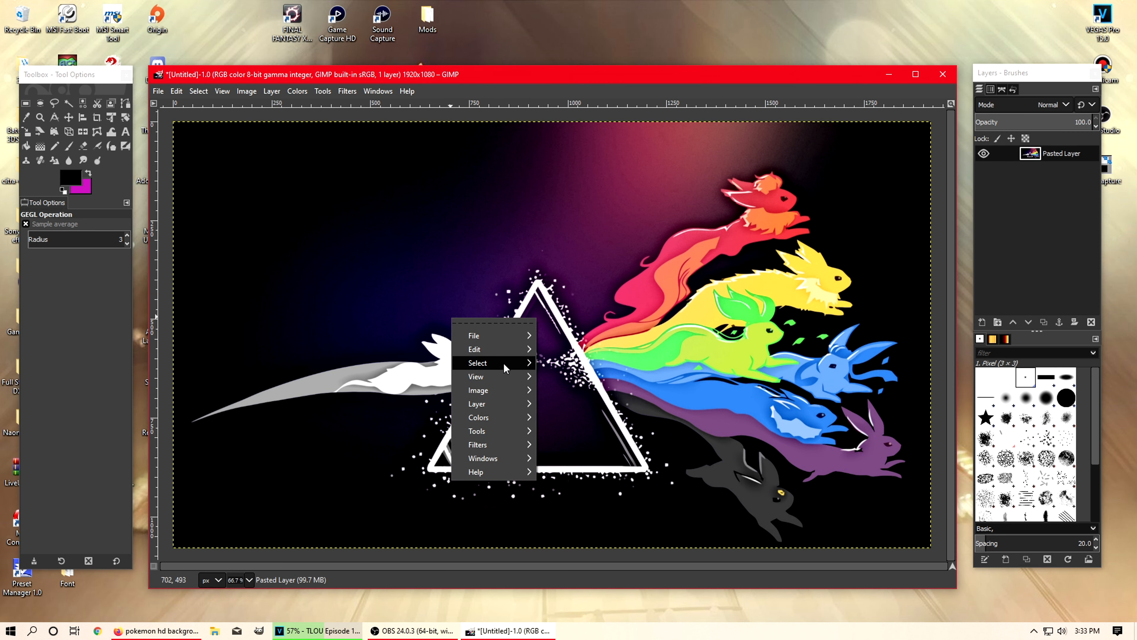
mouse_move(499, 416)
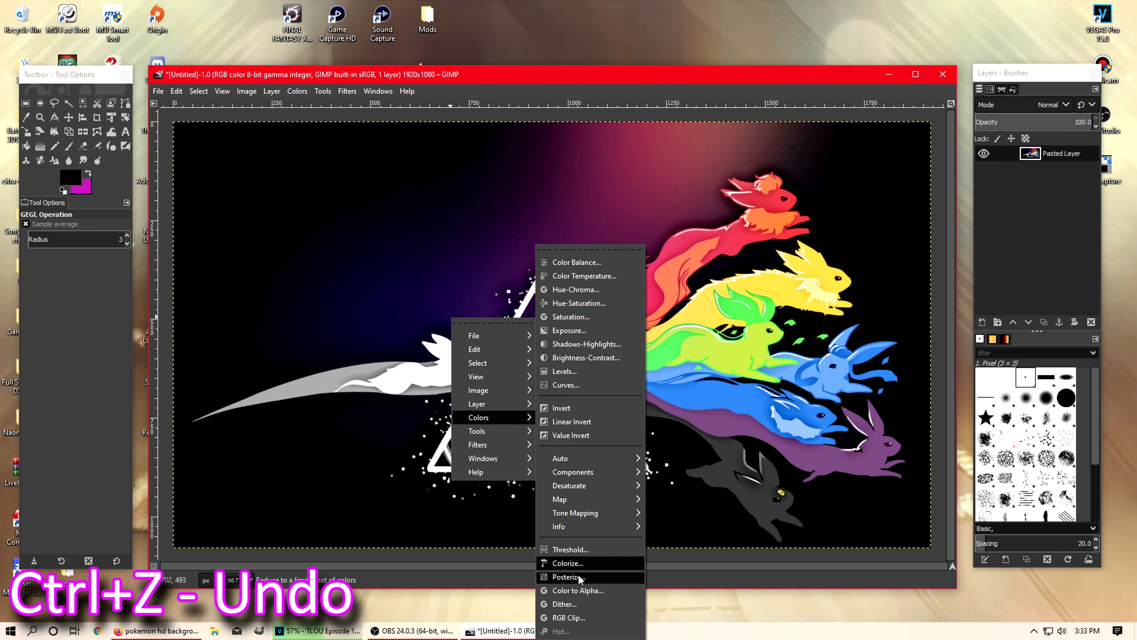
left_click(568, 563)
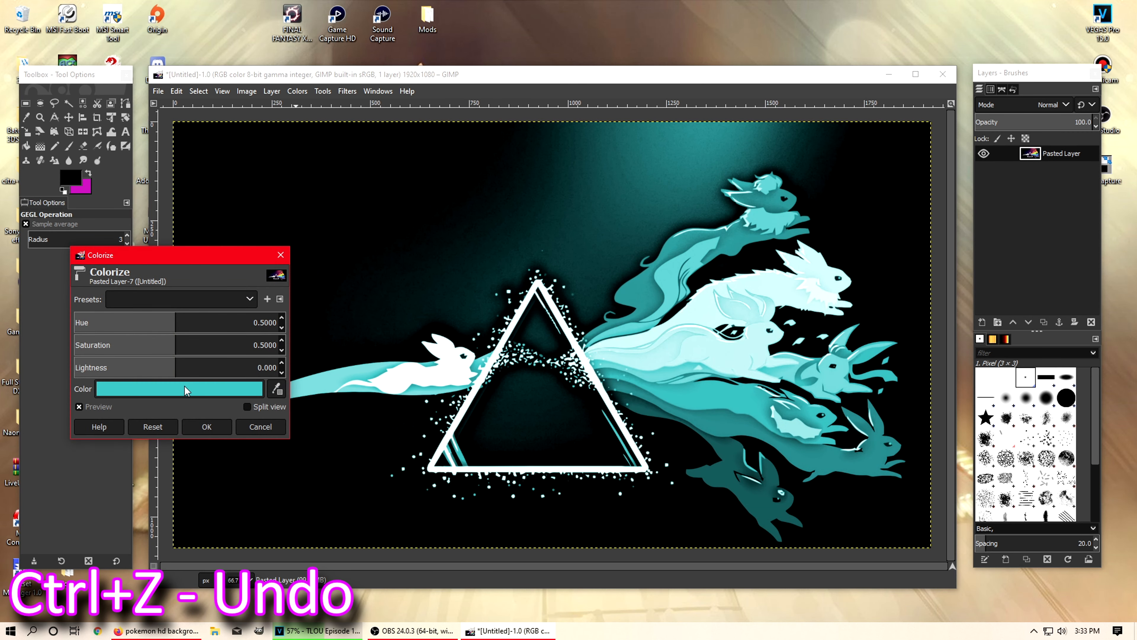
left_click_drag(188, 326, 256, 322)
left_click(212, 389)
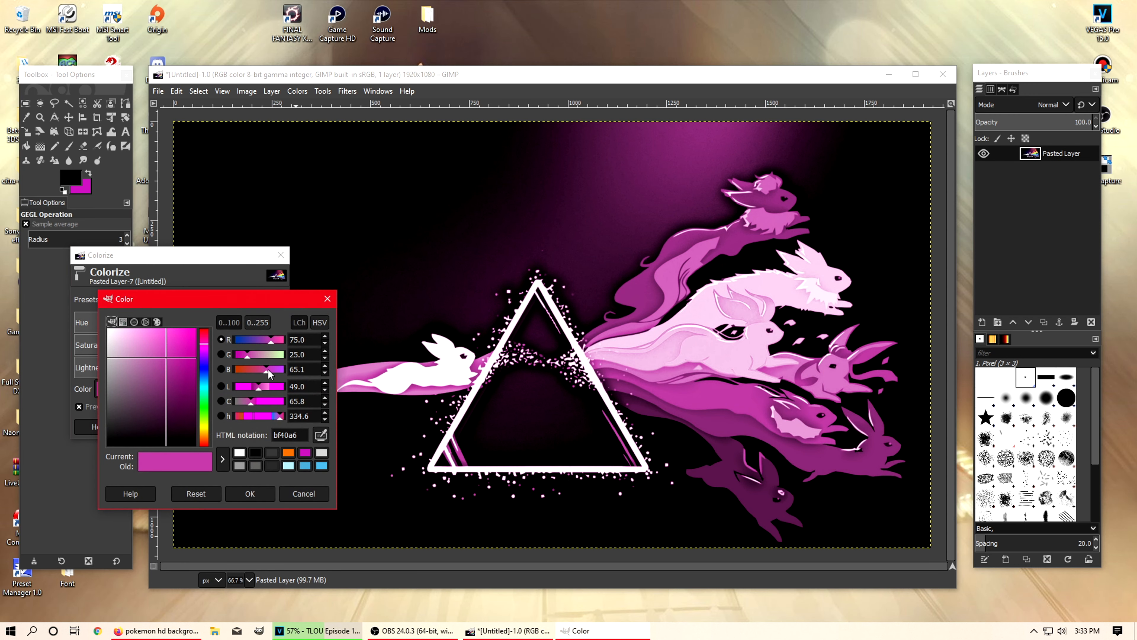
left_click_drag(205, 366, 204, 422)
left_click(187, 337)
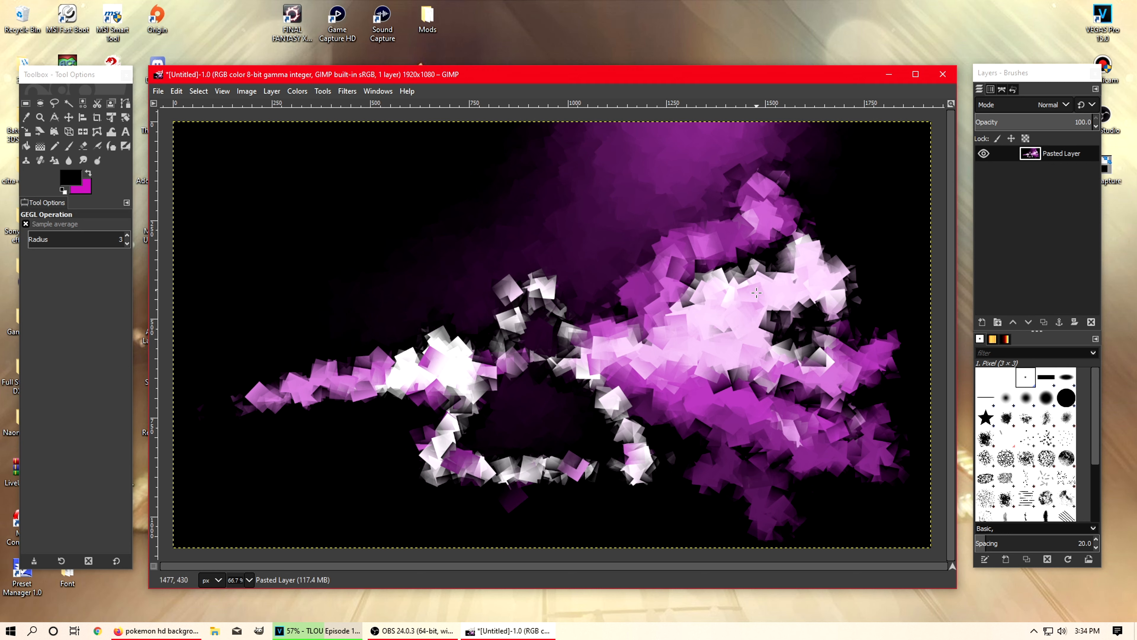
left_click(347, 90)
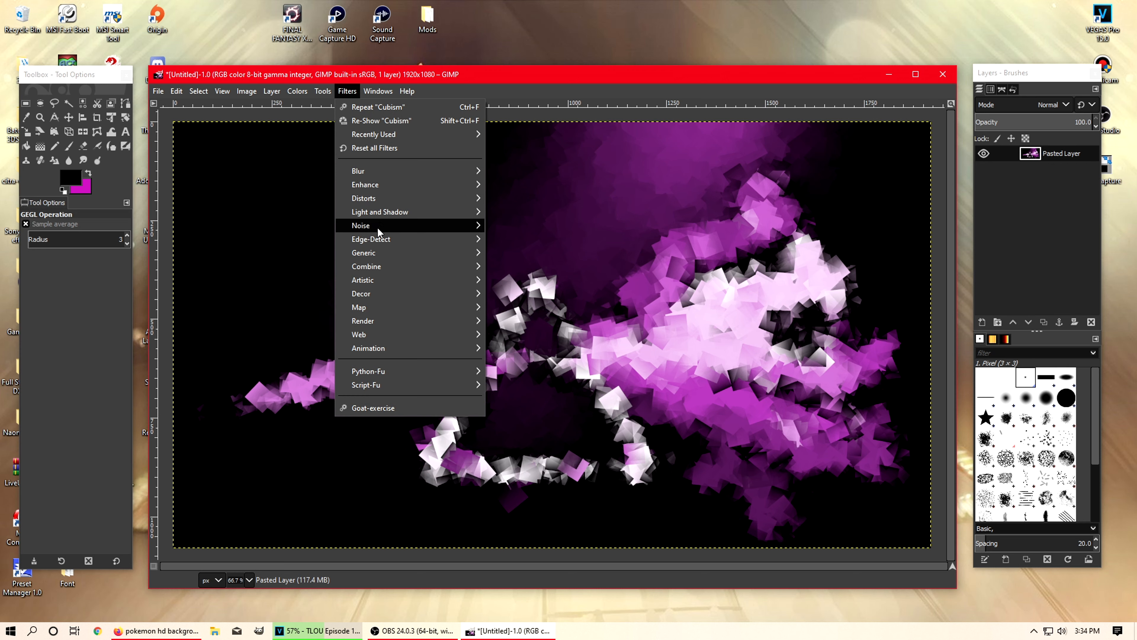
mouse_move(375, 279)
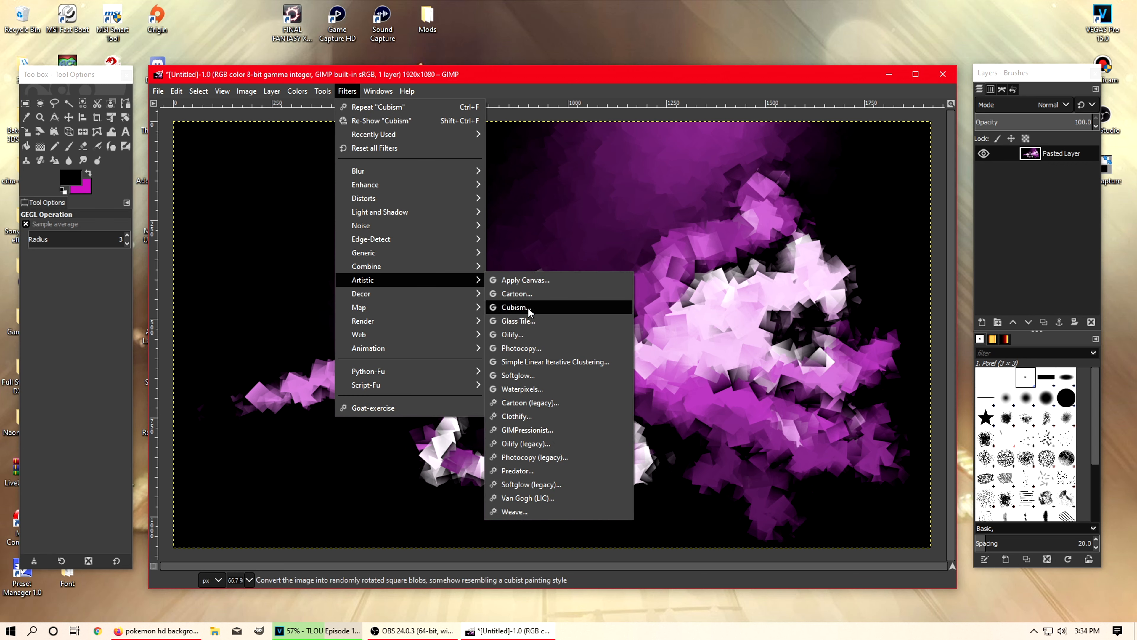
left_click(866, 105)
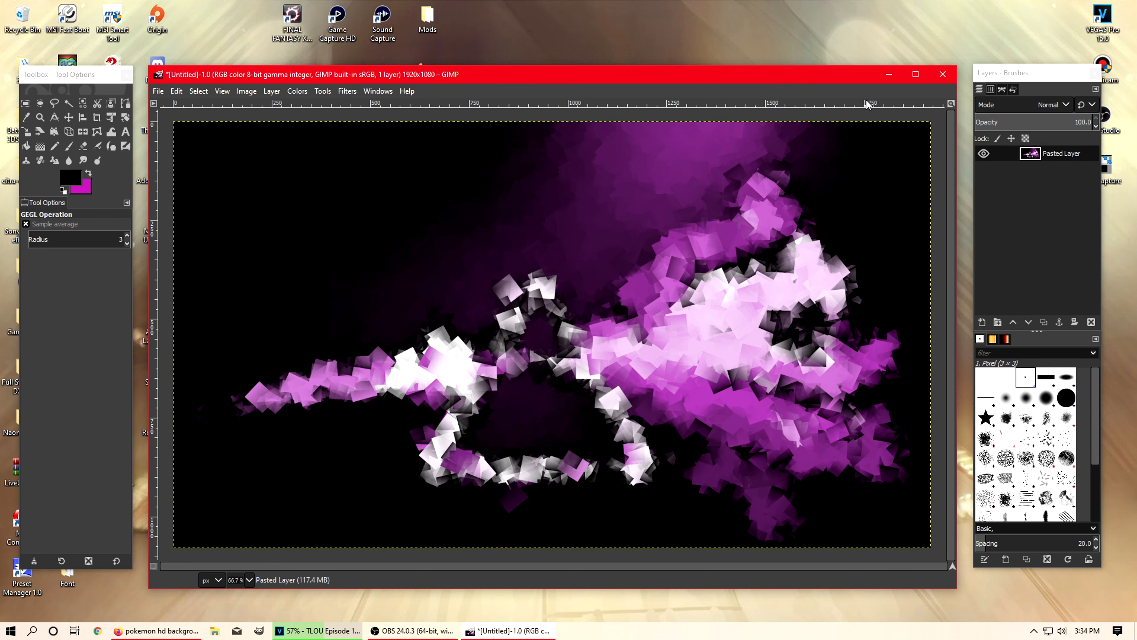
Step: Rename the pasted layer as "background"
left_click(1063, 155)
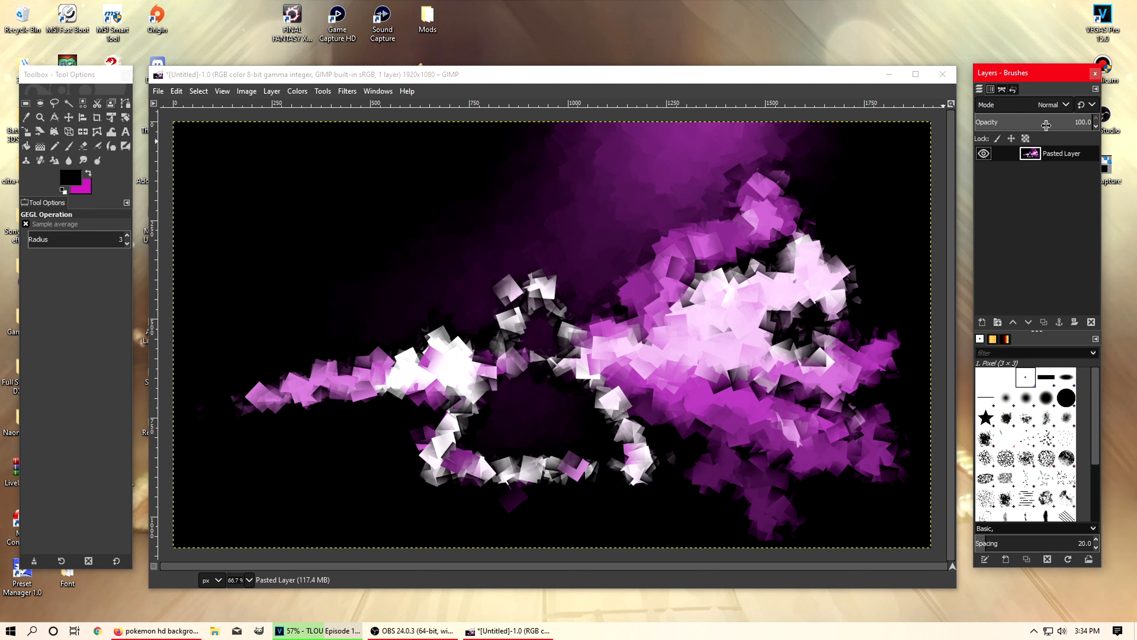
double_click(1062, 154)
type("background")
key("Return")
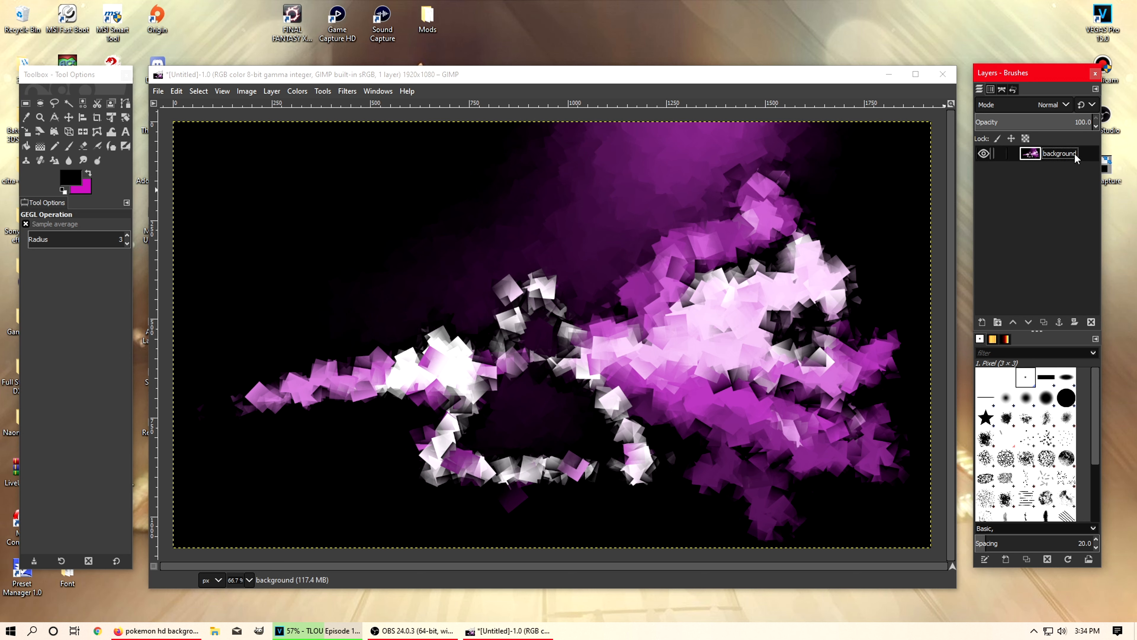
left_click(440, 78)
Step: Duplicate the background layer
right_click(1056, 153)
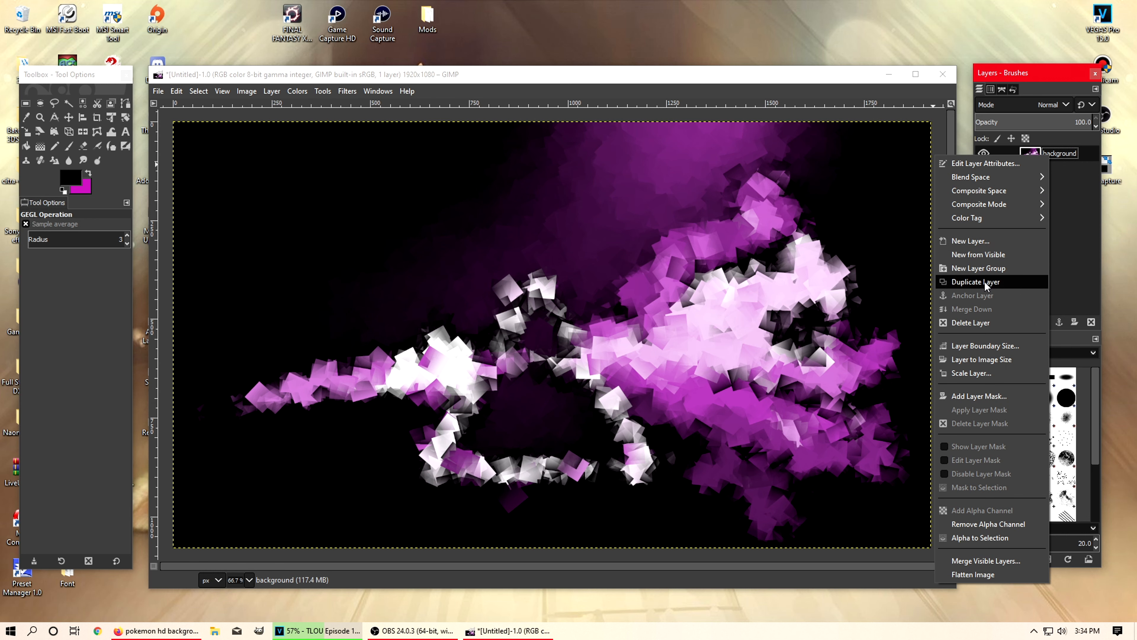
left_click(1090, 207)
right_click(1057, 155)
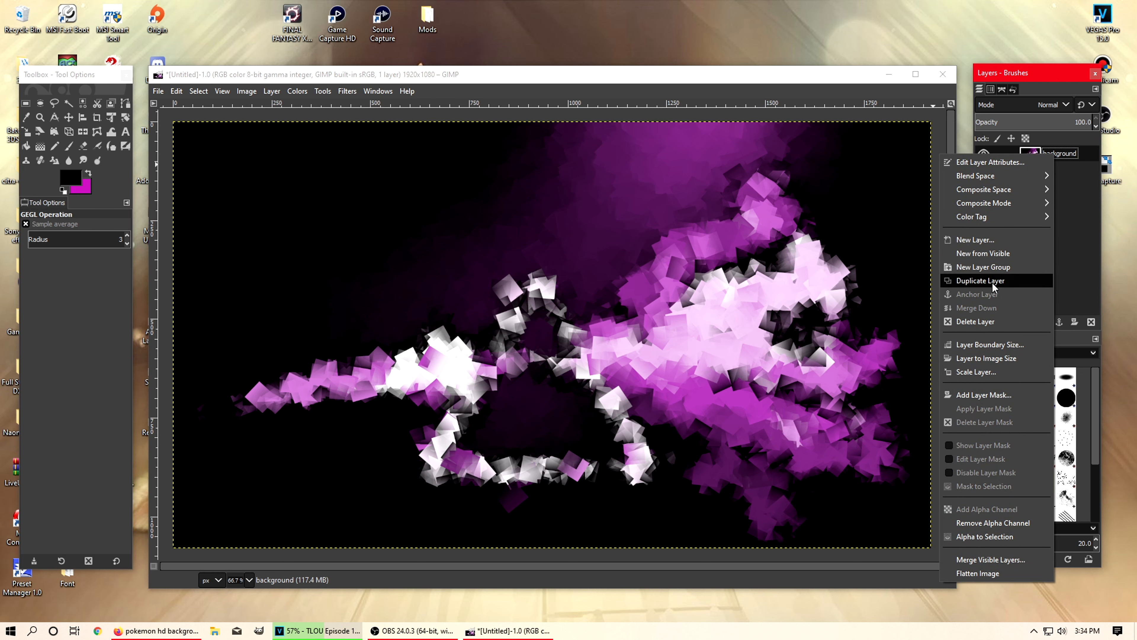
left_click(981, 281)
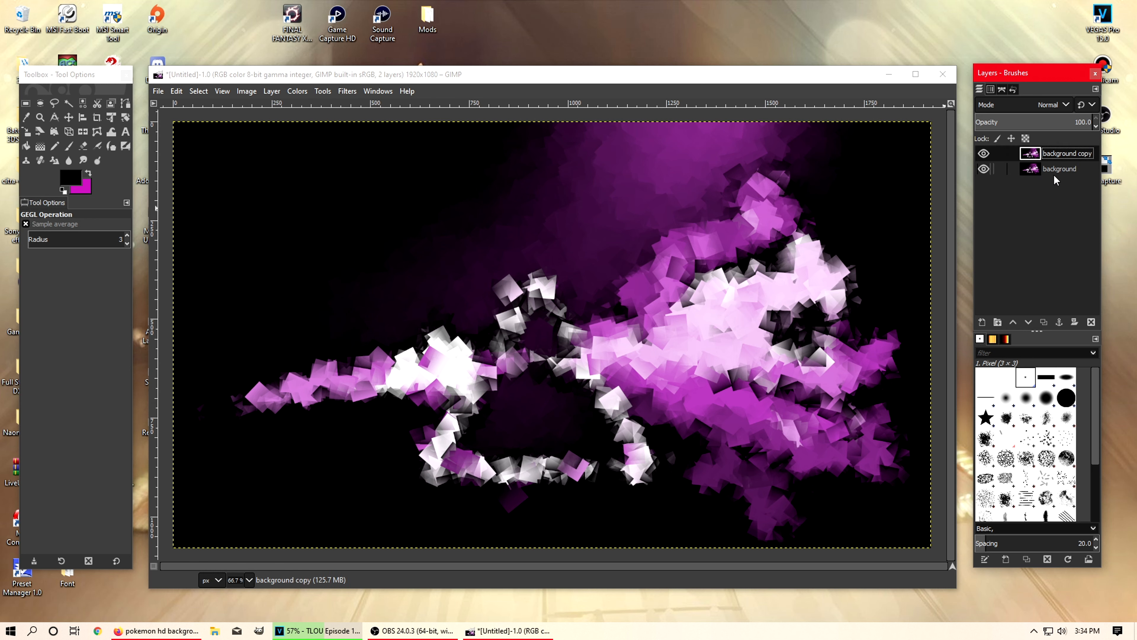
Step: Draw a rectangular selection of about 1167 × 1020 px over the left part of the image, starting near 26, 30
left_click(26, 104)
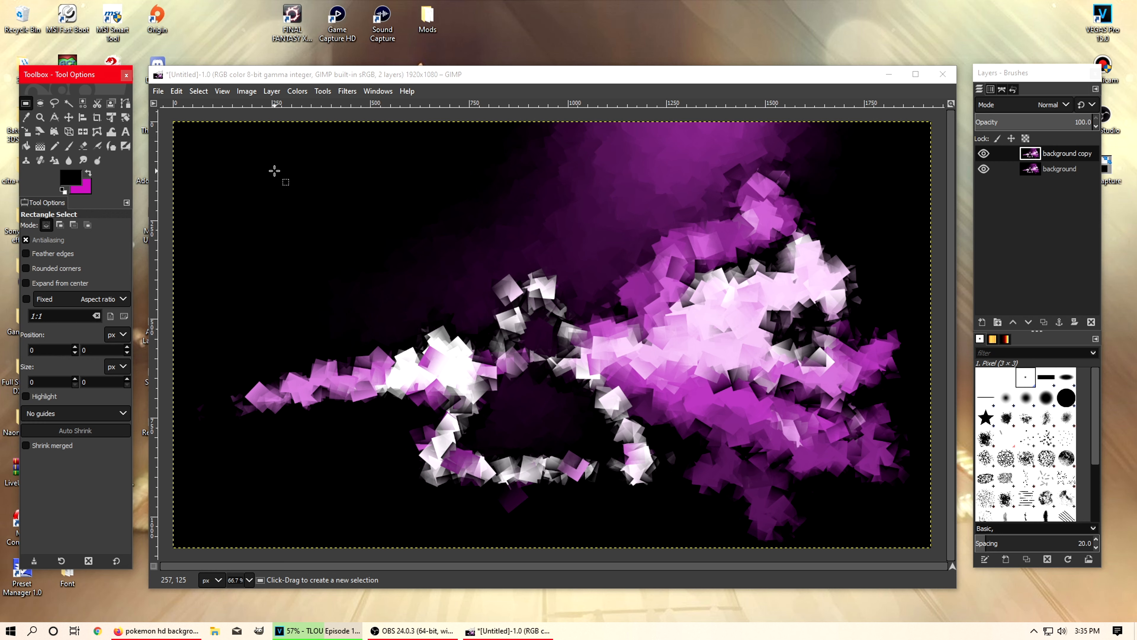
left_click_drag(183, 133, 643, 535)
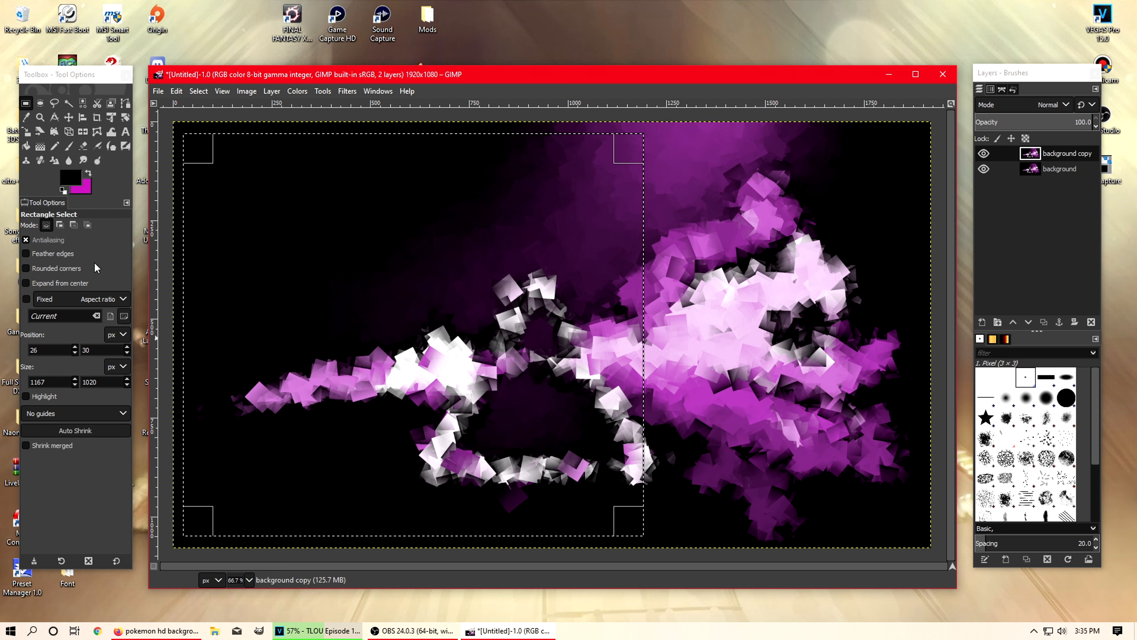
double_click(60, 381)
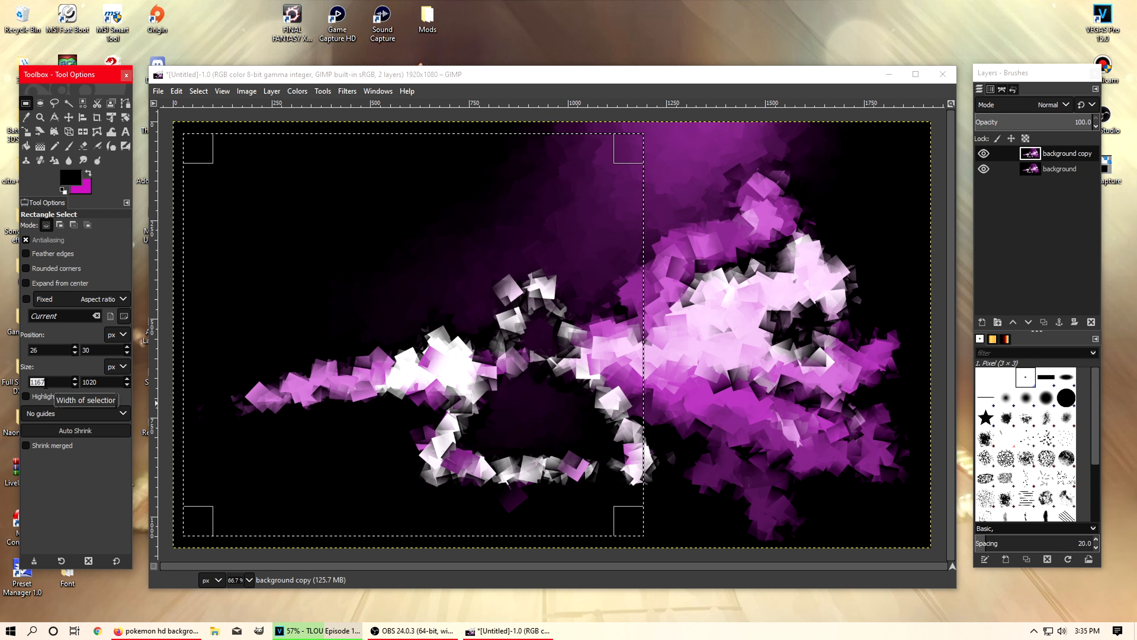
Step: Cut the selected area out of the background copy layer and hide the original background layer
right_click(371, 228)
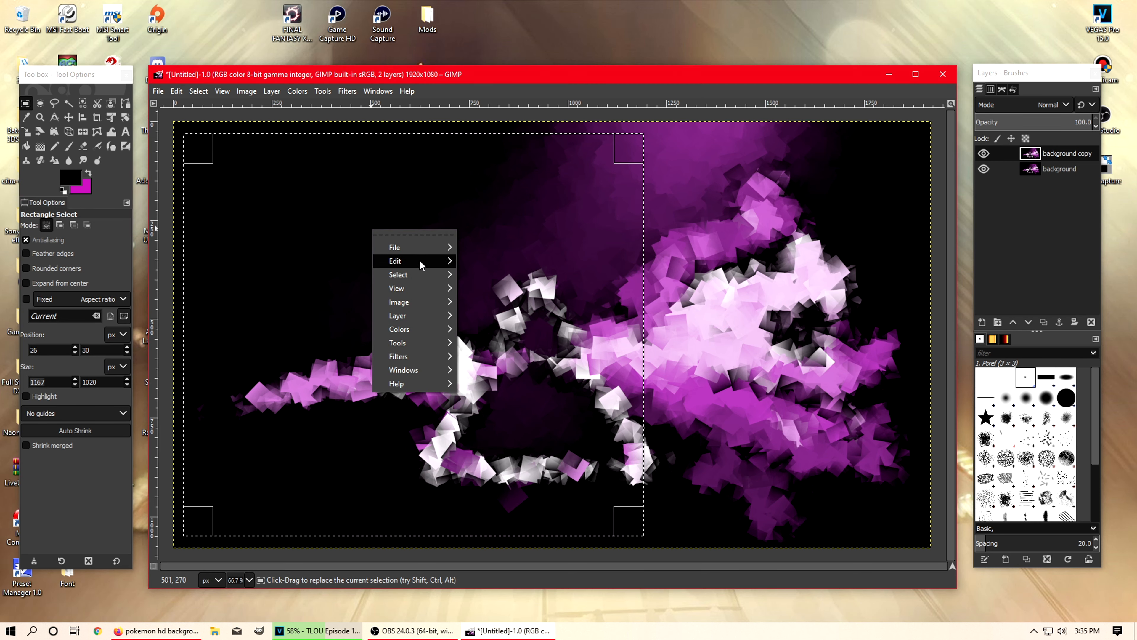
mouse_move(419, 264)
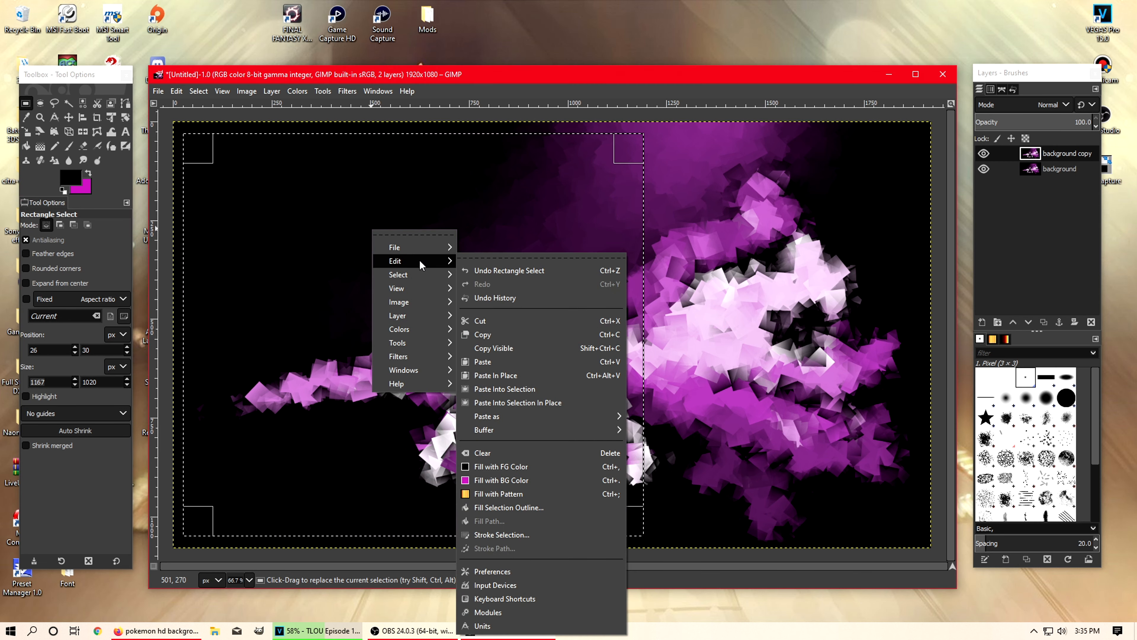
left_click(489, 320)
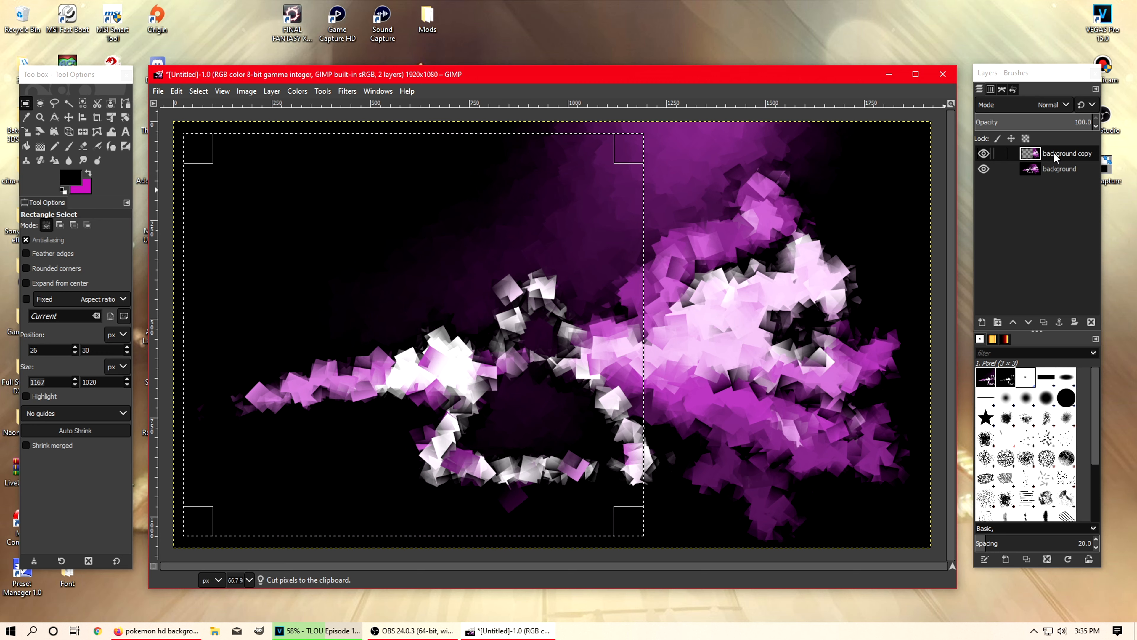
left_click(984, 169)
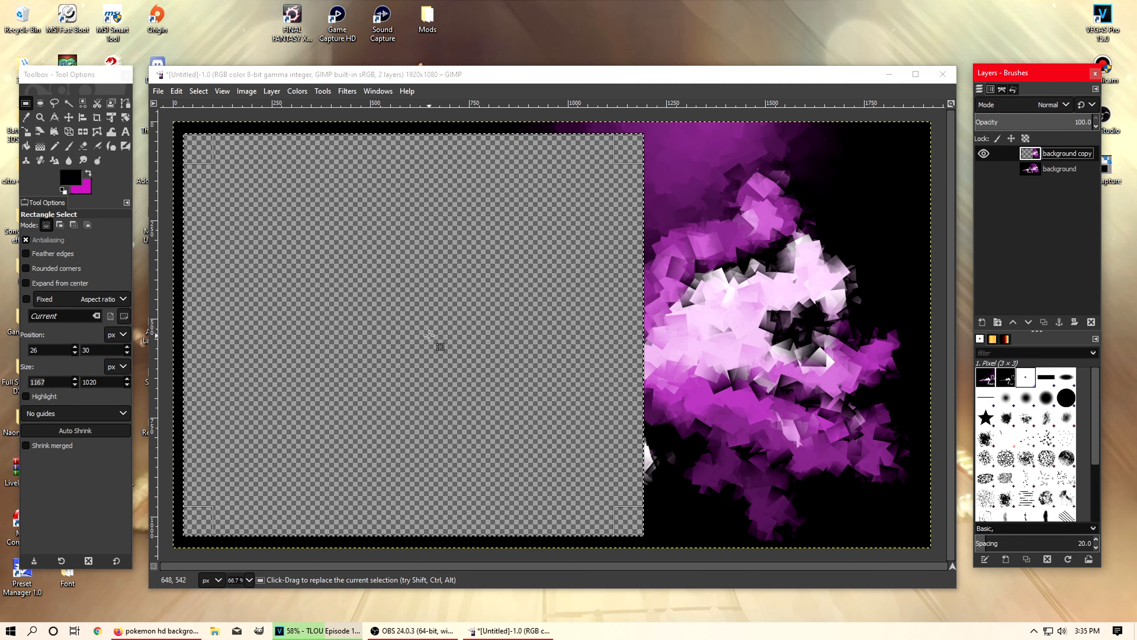
Step: Cut a rectangular area of about 438 × 339 px, starting near 1250, 704, out of the background copy layer
left_click(983, 168)
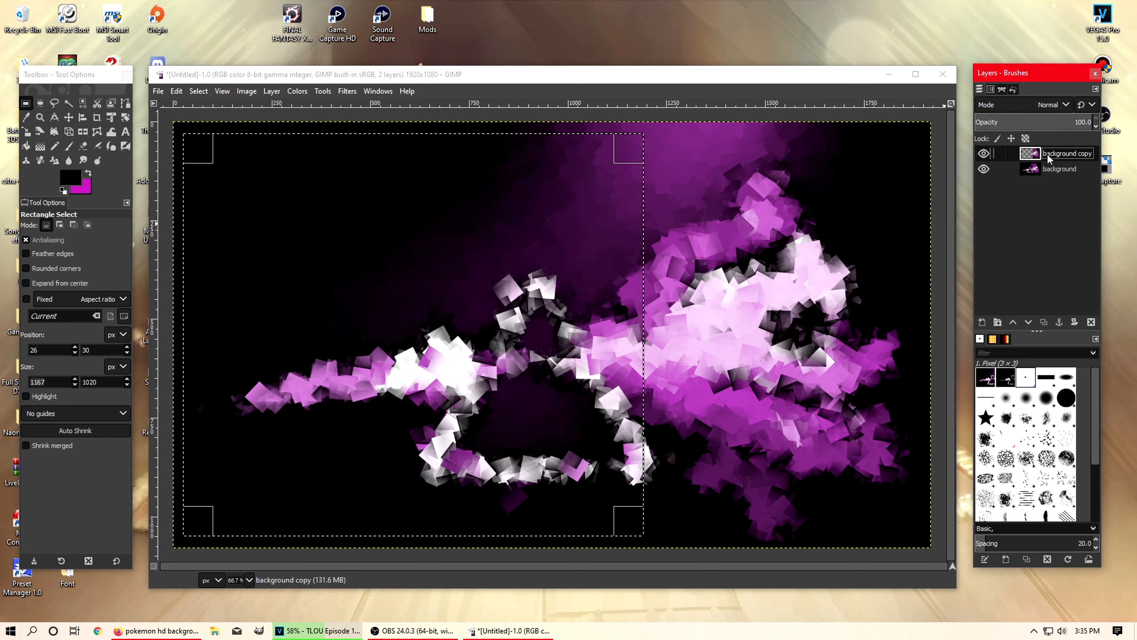
left_click(984, 168)
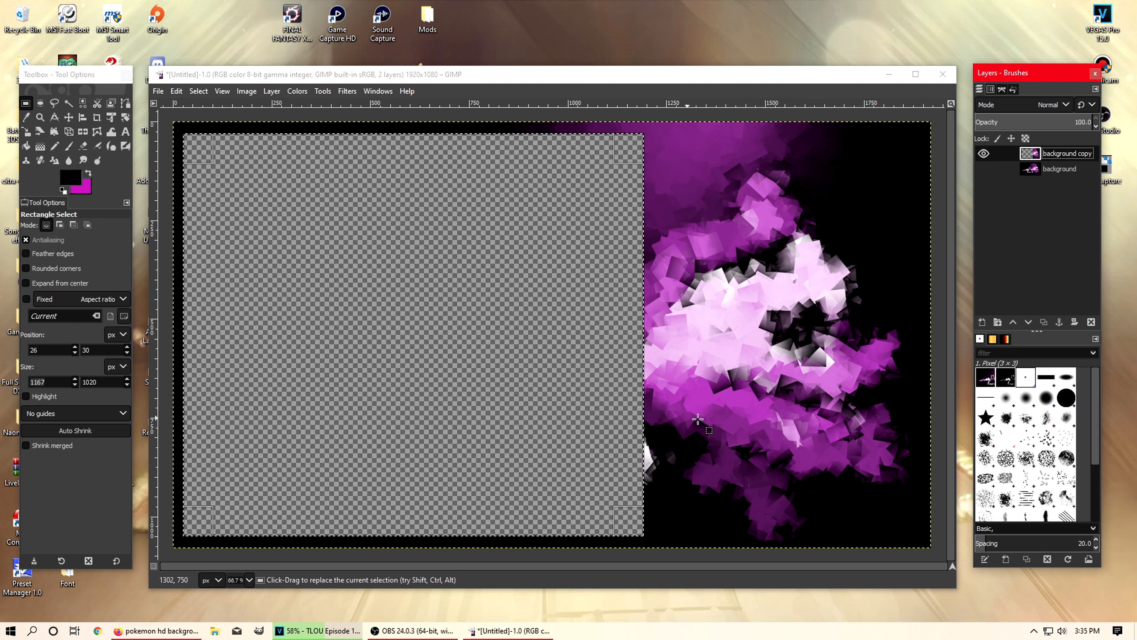
left_click_drag(667, 399, 912, 527)
left_click_drag(797, 522, 840, 532)
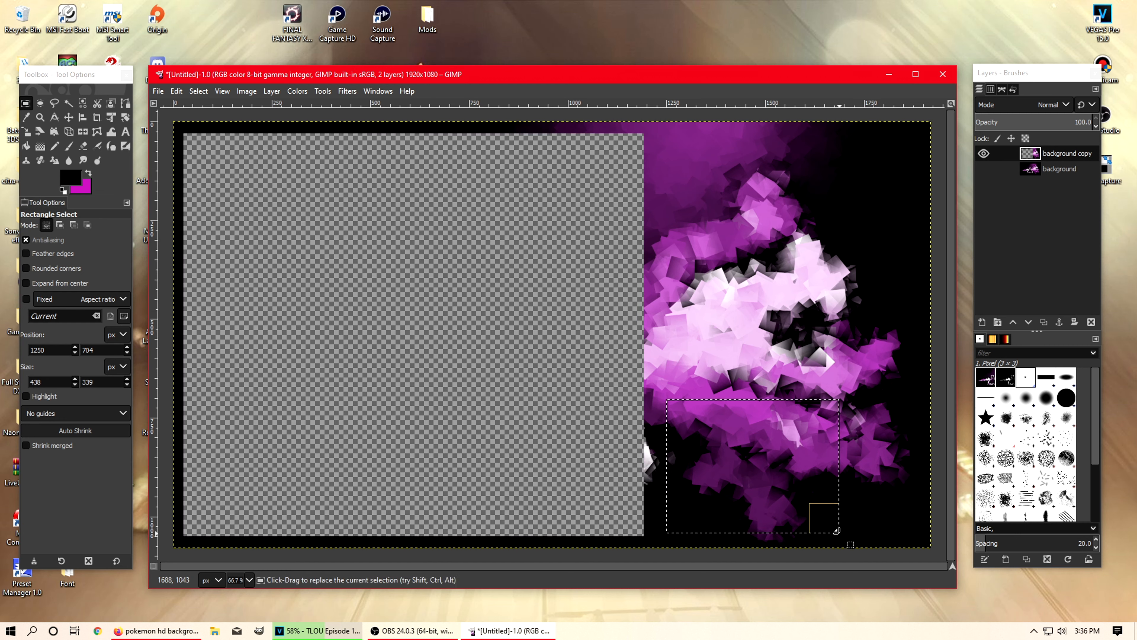
right_click(733, 448)
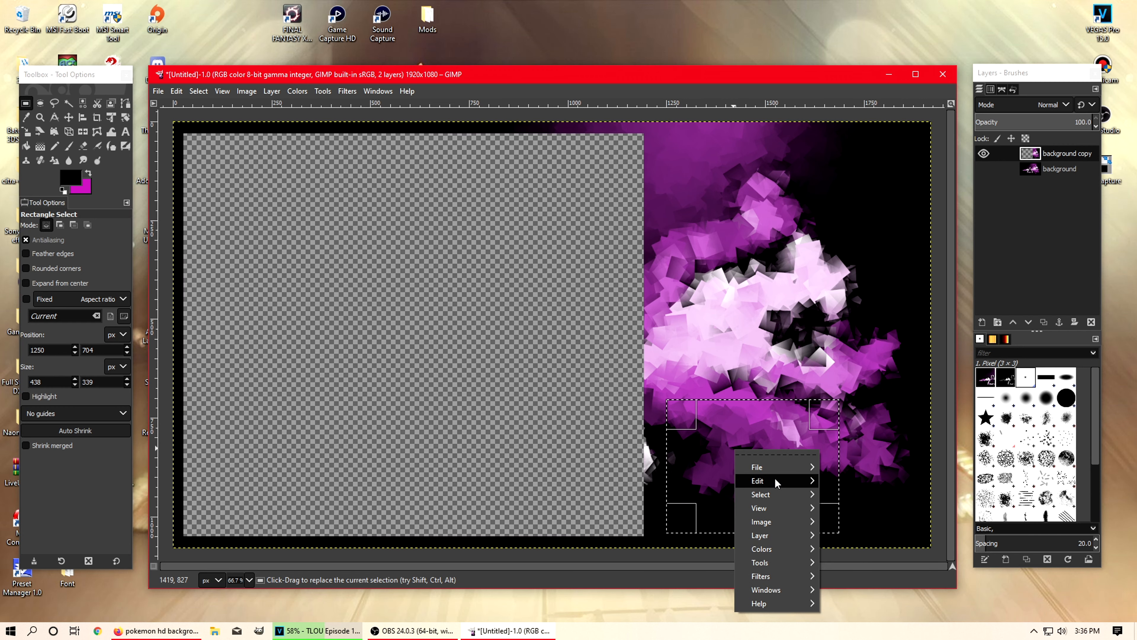
mouse_move(776, 488)
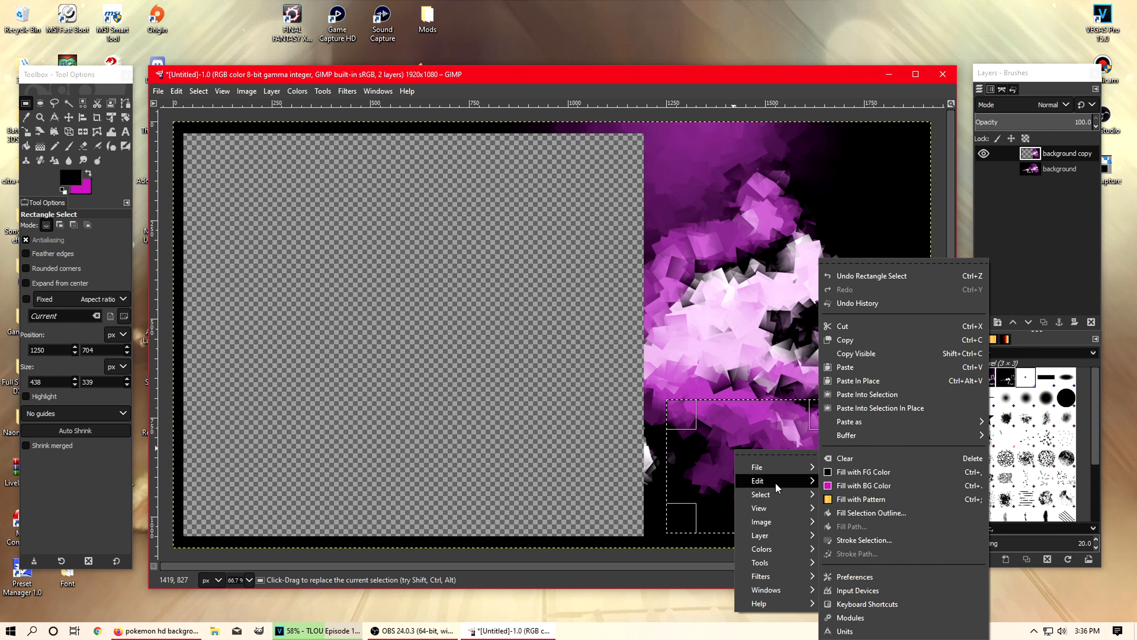
left_click(843, 326)
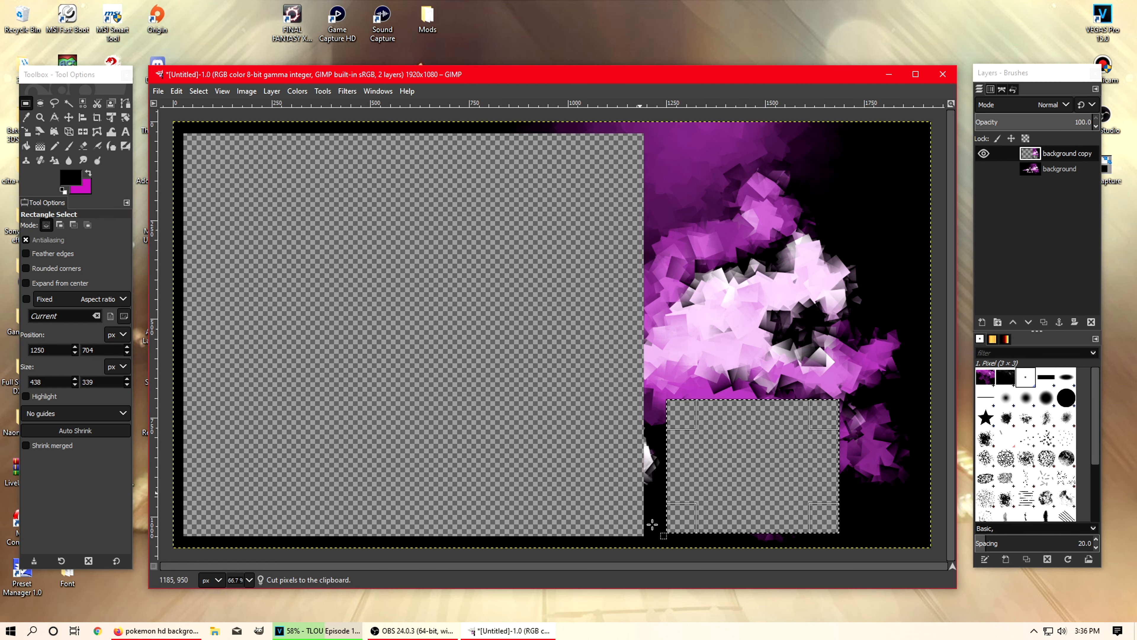
Step: Compare the cut-out copy with the original by repeatedly showing and hiding the background layer
left_click(1064, 173)
left_click(984, 169)
left_click(983, 169)
left_click(983, 169)
left_click(982, 170)
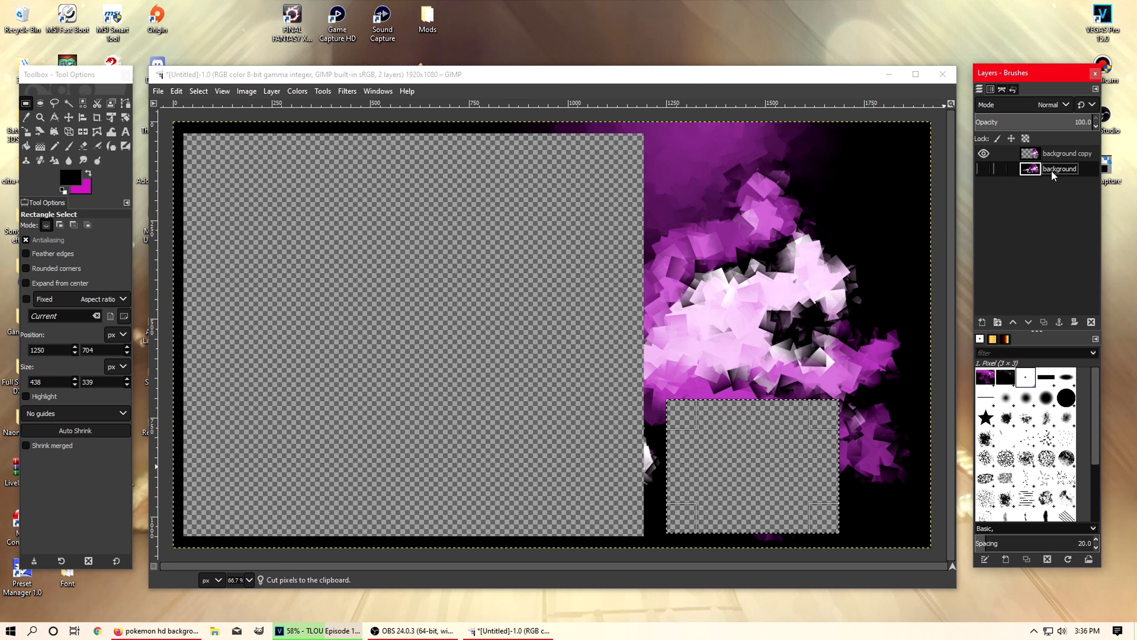
left_click(983, 170)
left_click(1071, 154)
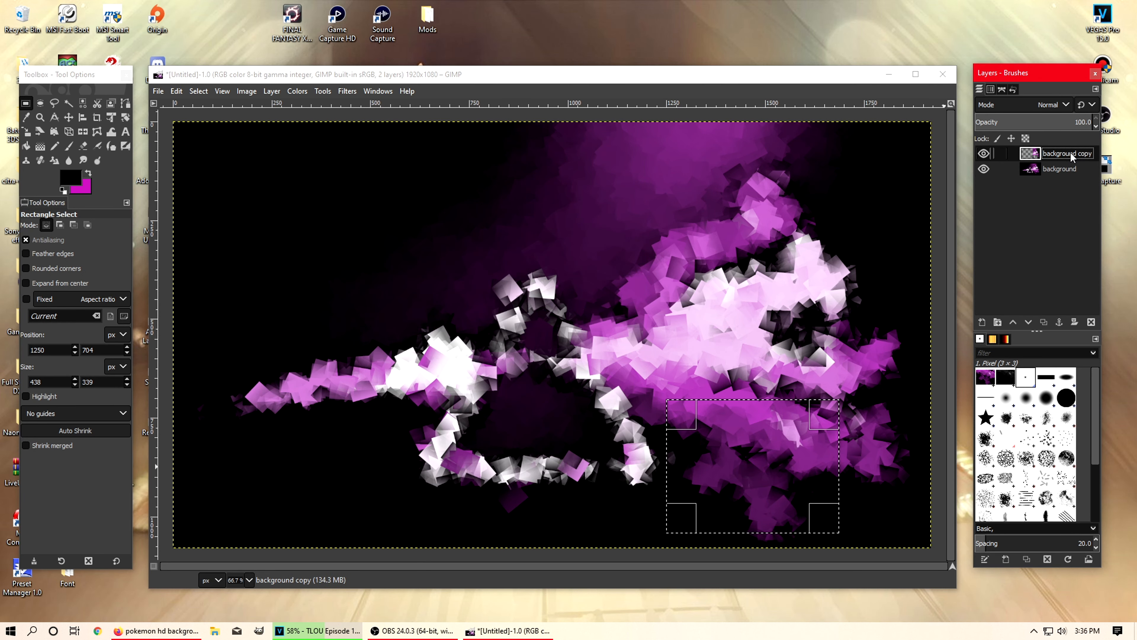
left_click(983, 170)
left_click(984, 169)
left_click(1059, 170)
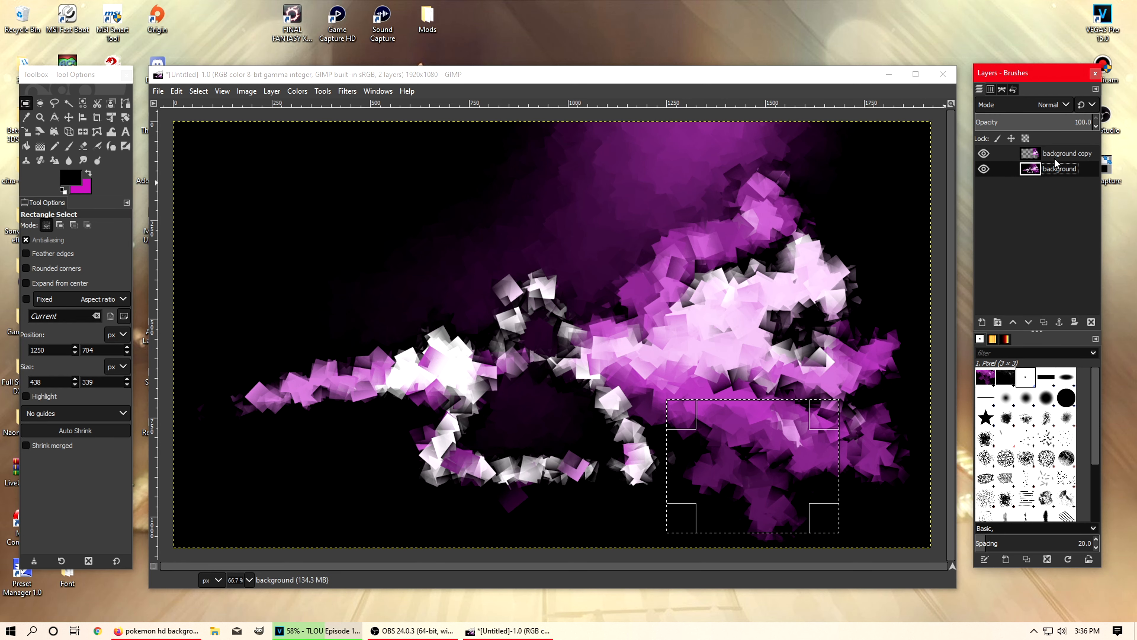
left_click(984, 169)
left_click(986, 174)
left_click(986, 173)
left_click(986, 174)
left_click(986, 173)
left_click(986, 174)
left_click(986, 174)
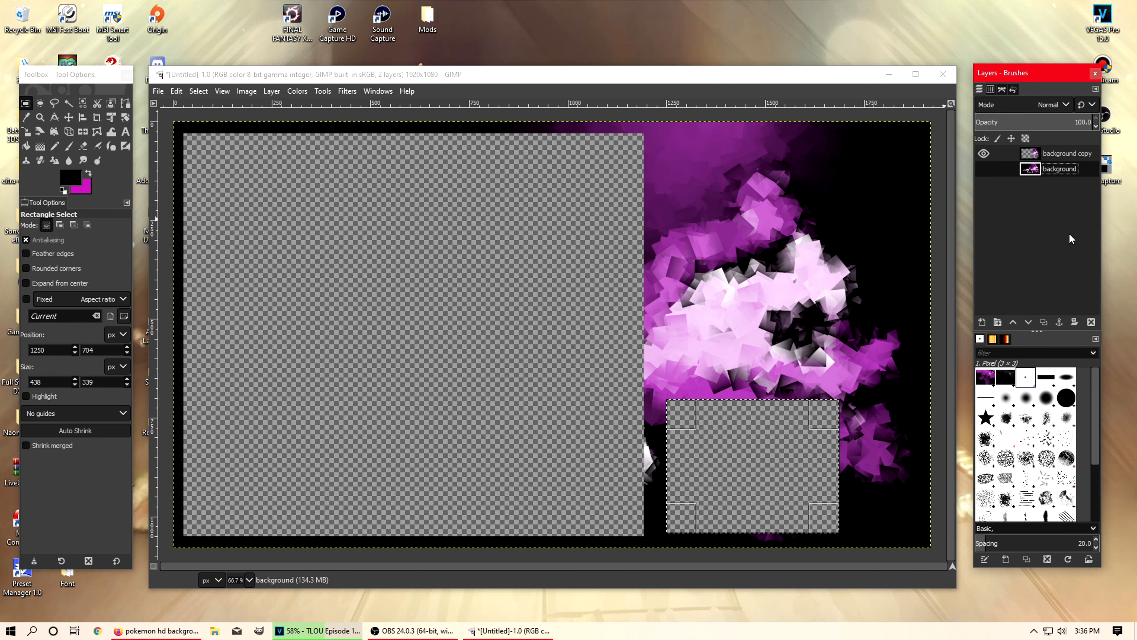
Step: Make the background copy layer active and clear the current selection
left_click(1055, 156)
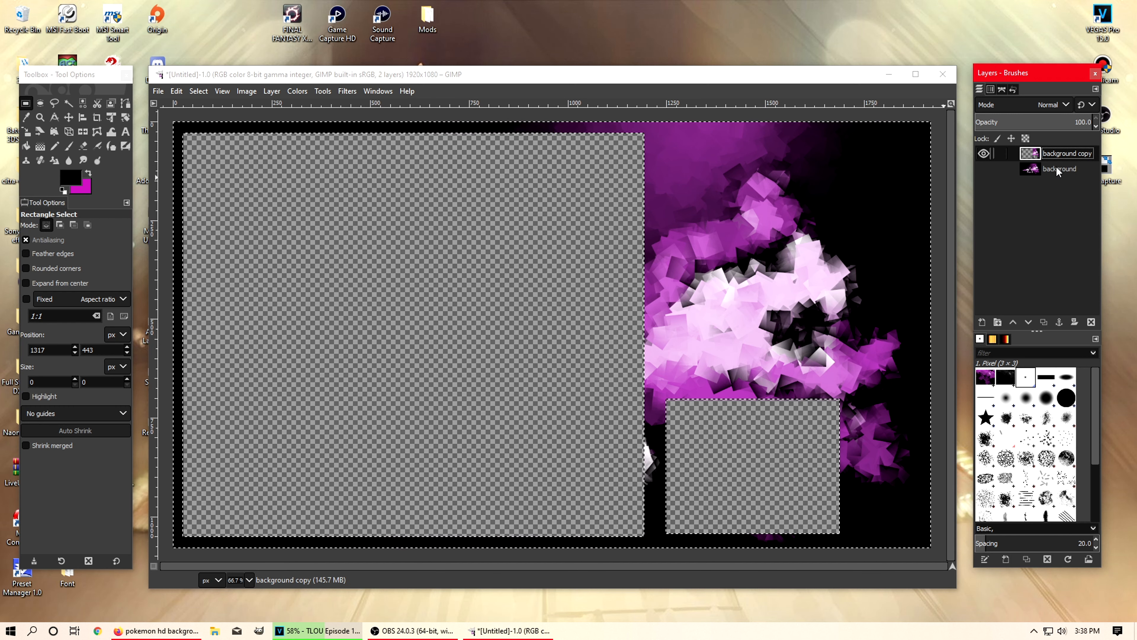
right_click(617, 269)
mouse_move(662, 313)
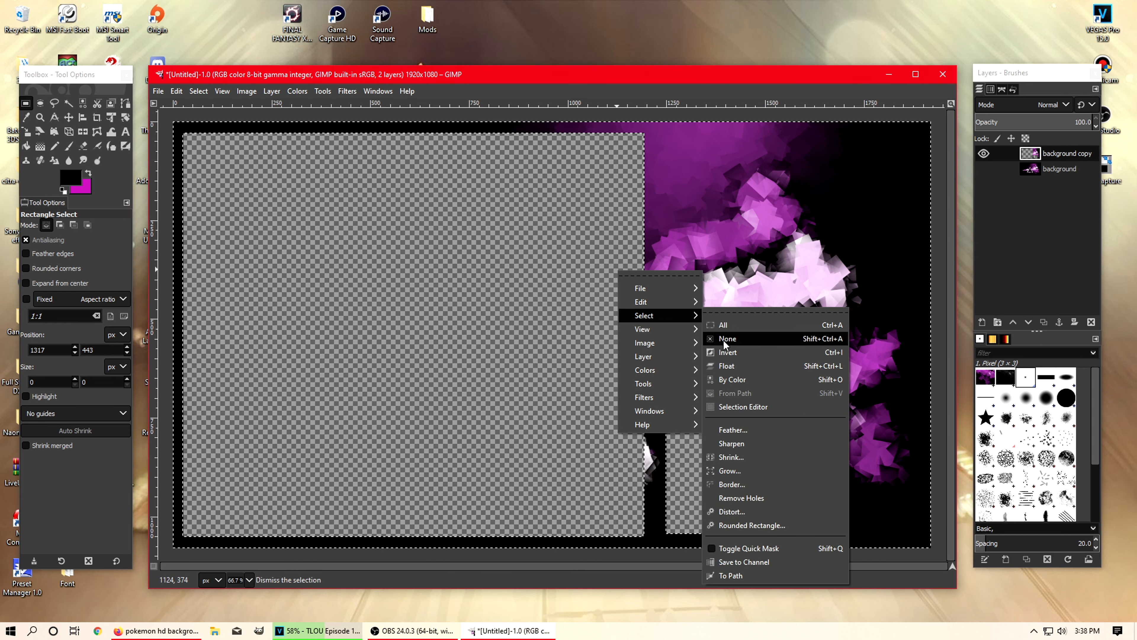
left_click(725, 332)
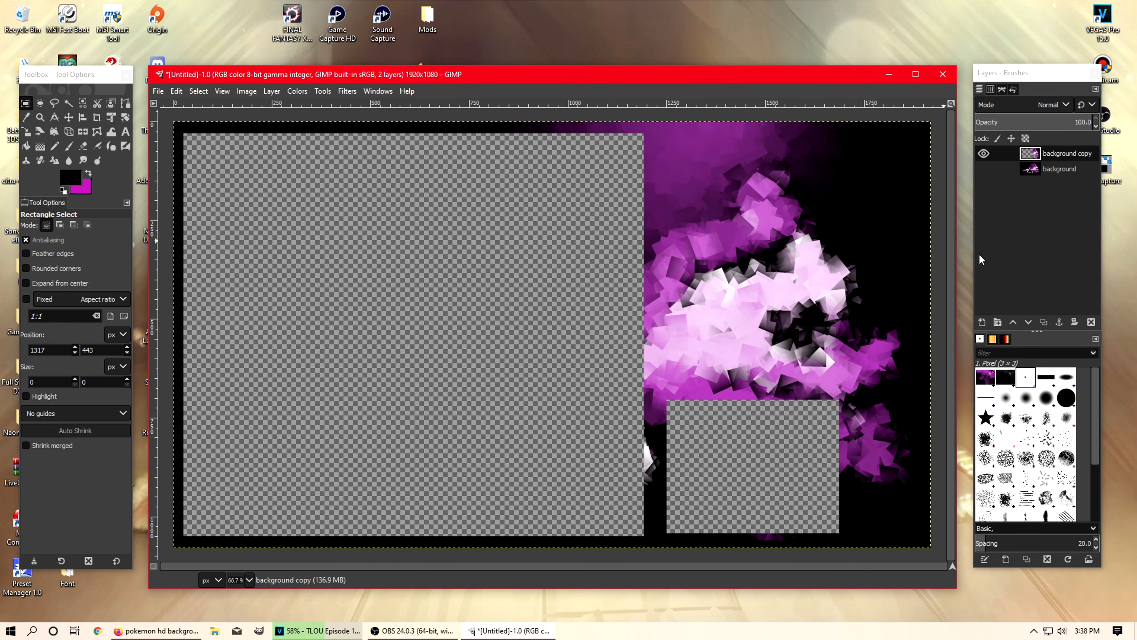
Step: Create a new 1920 × 1080 px layer filled with transparency above the background copy
left_click(982, 322)
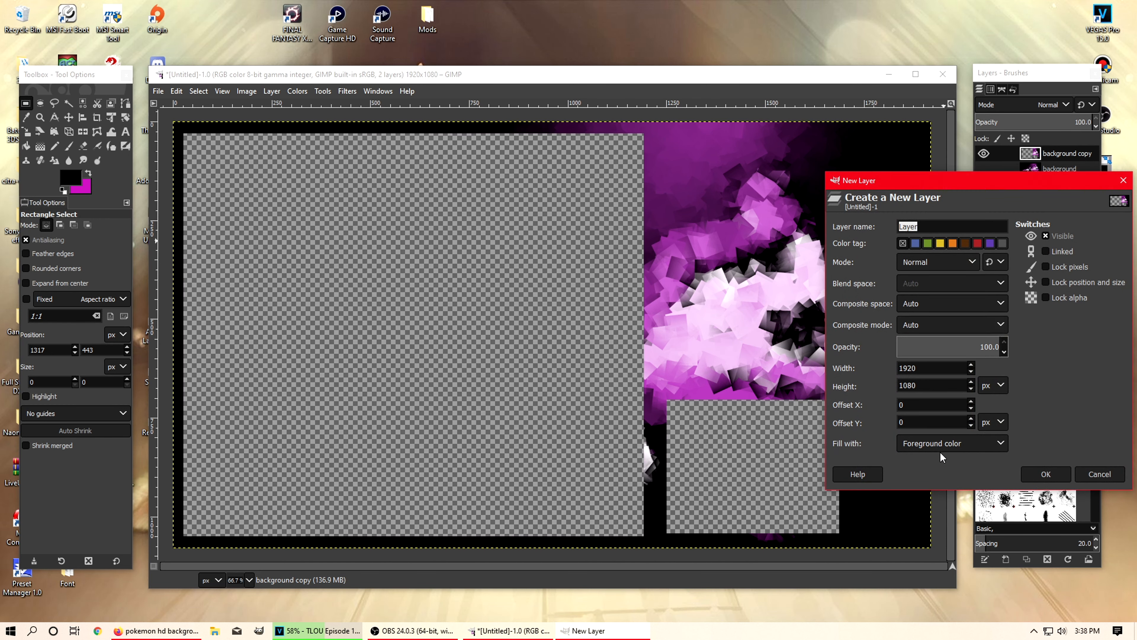
left_click(951, 446)
left_click(925, 505)
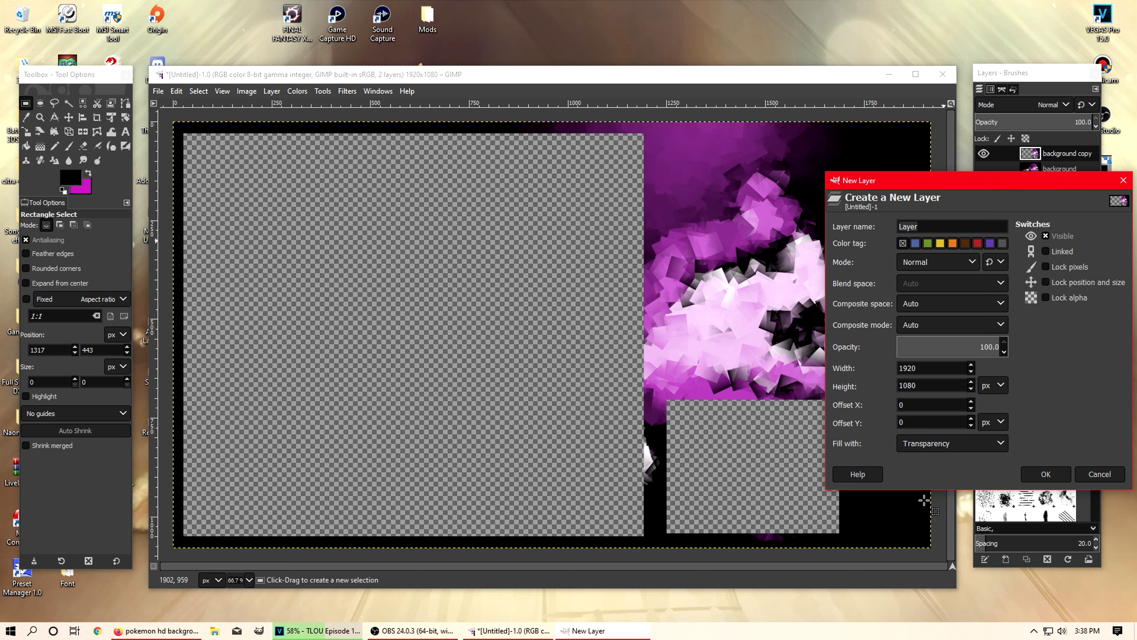
left_click(1047, 475)
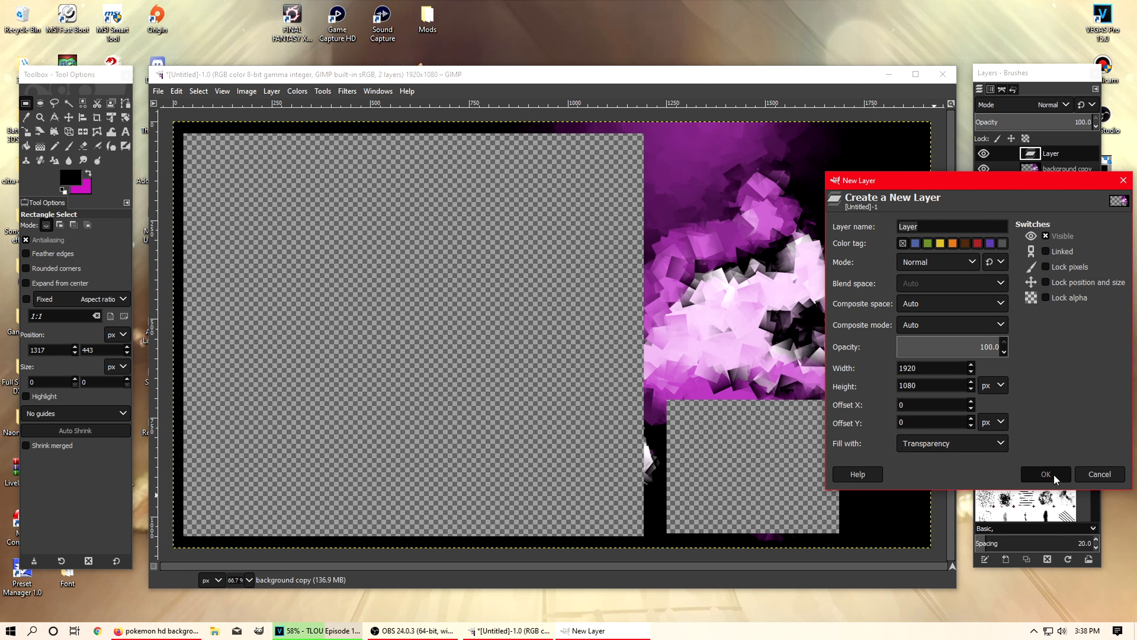
Step: Apply Alpha to Selection to the background copy layer, and make the new transparent layer active
left_click(1054, 168)
right_click(1054, 168)
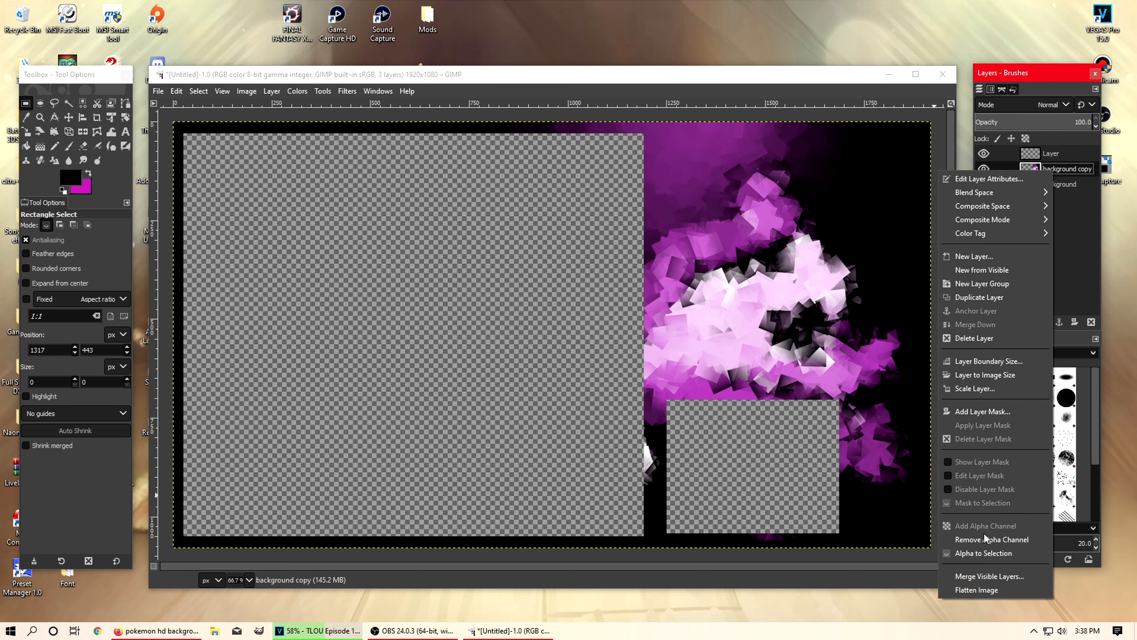
left_click(987, 552)
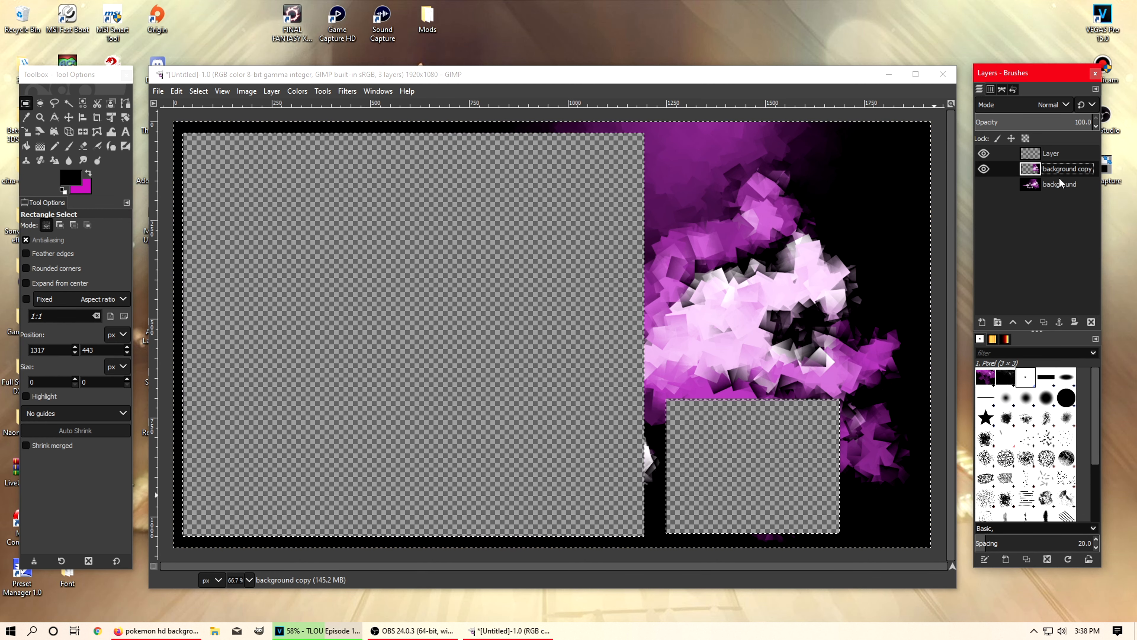
left_click(1054, 154)
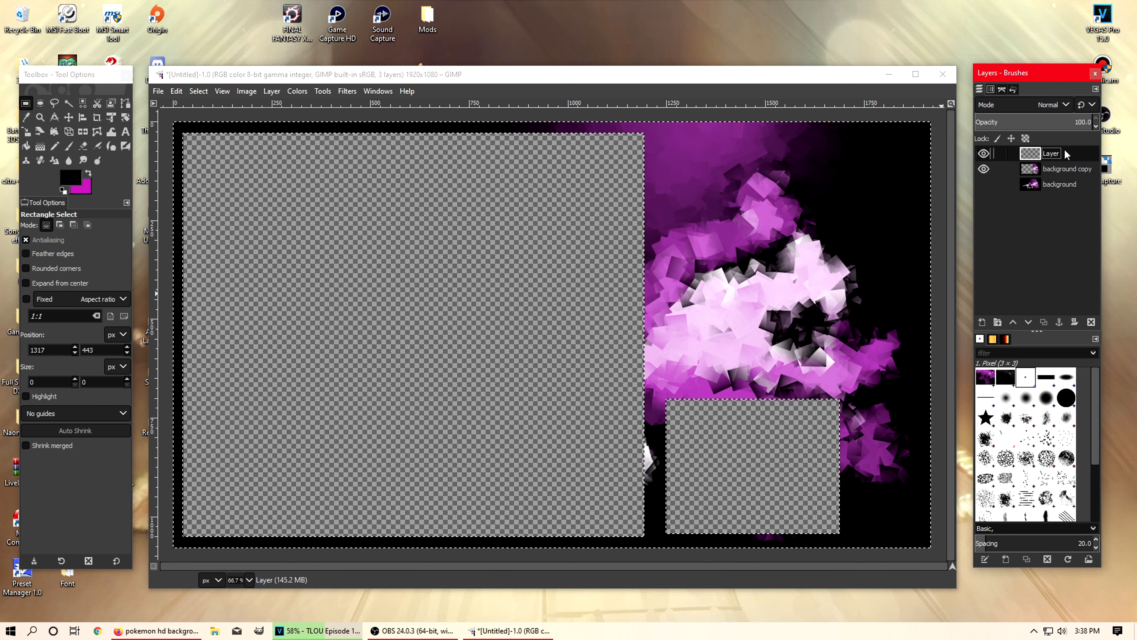
left_click(1058, 166)
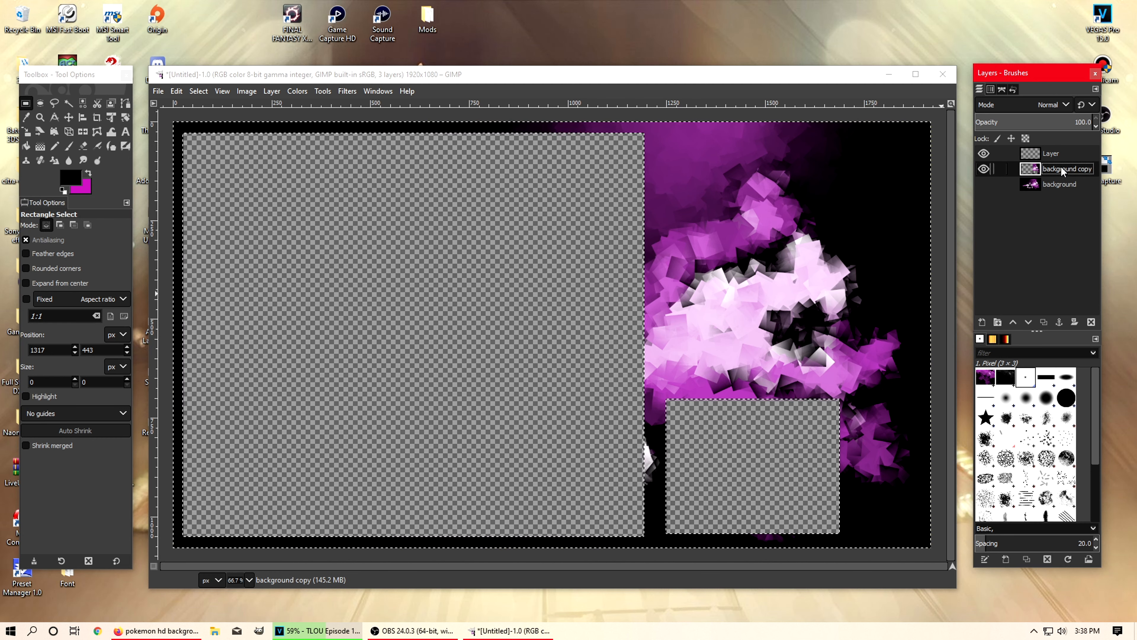
left_click(1056, 154)
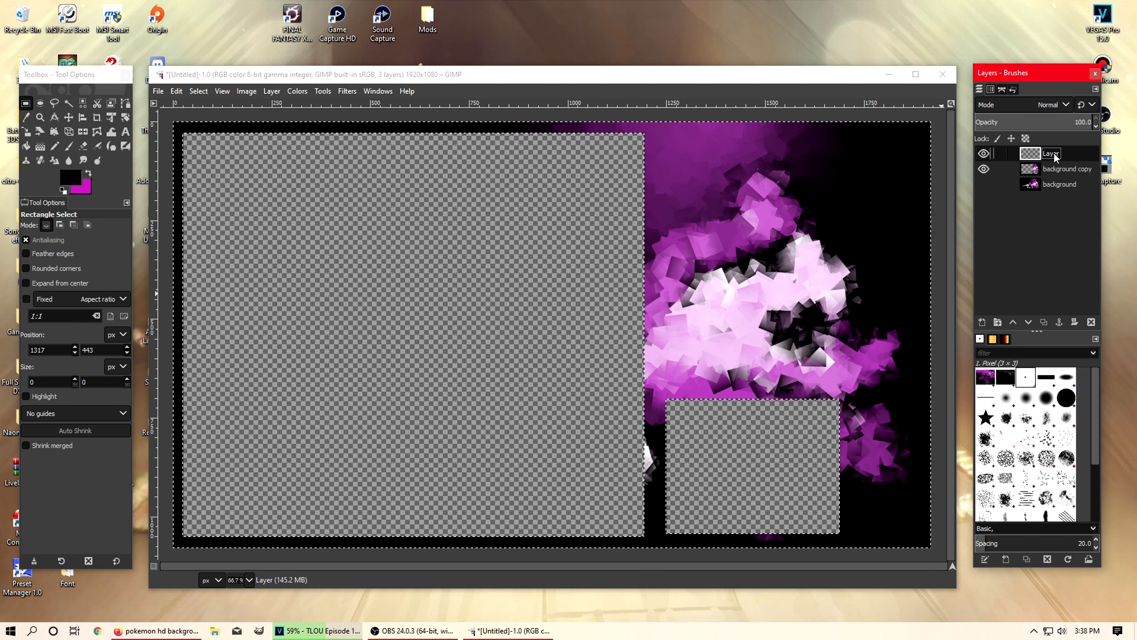
left_click(1059, 172)
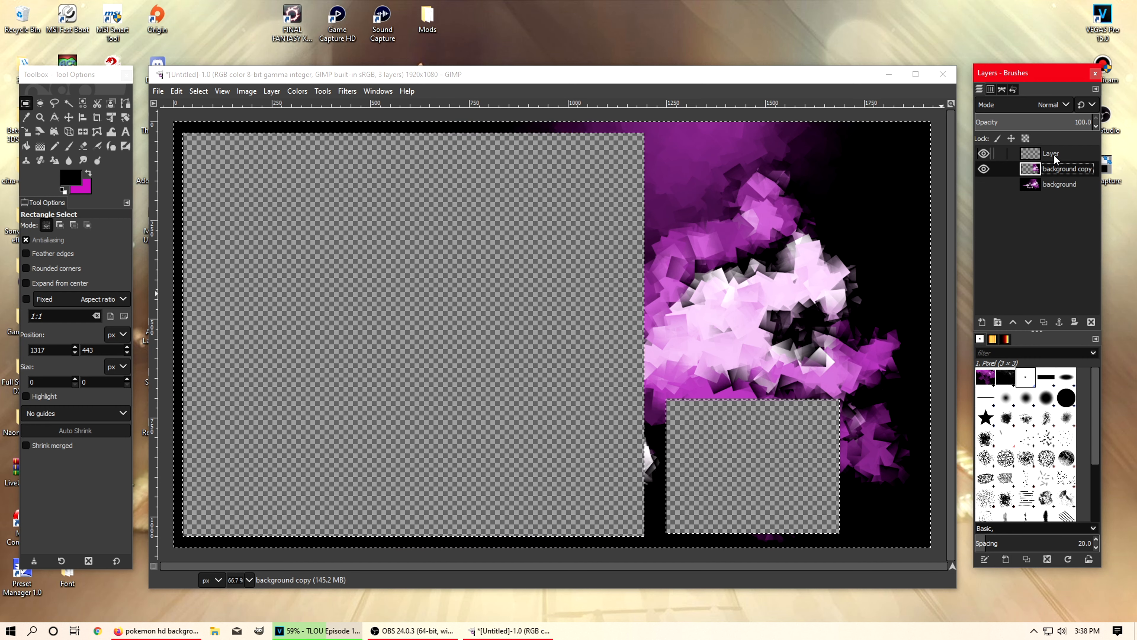
left_click(1056, 156)
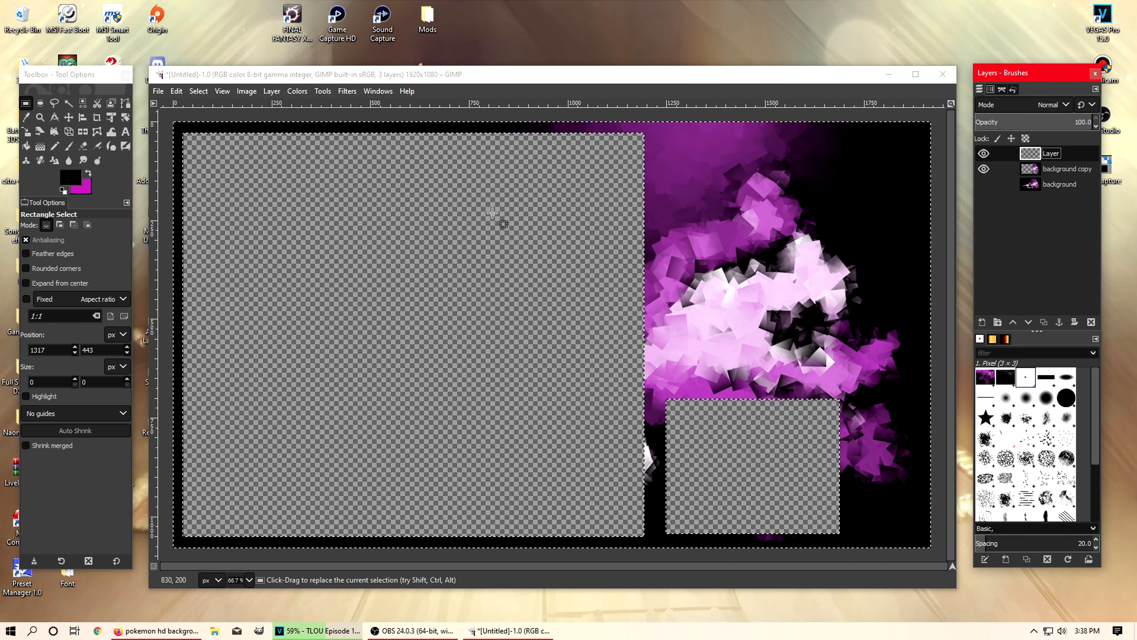
Step: Stroke the selection on the new layer with a solid black line 8 px wide
right_click(474, 234)
mouse_move(506, 269)
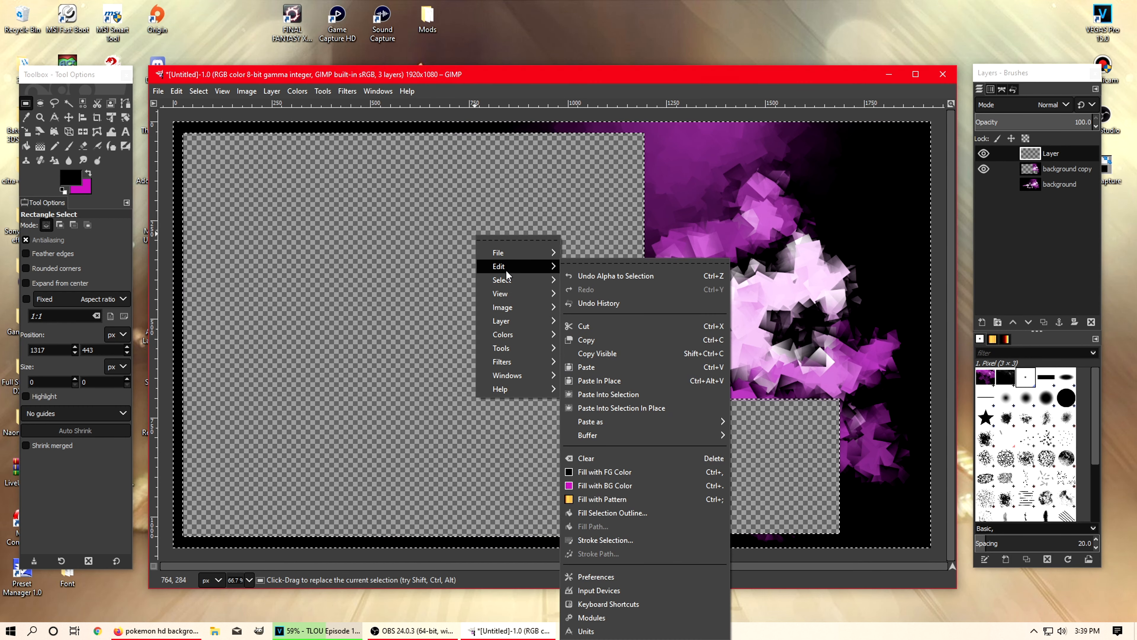
left_click(610, 542)
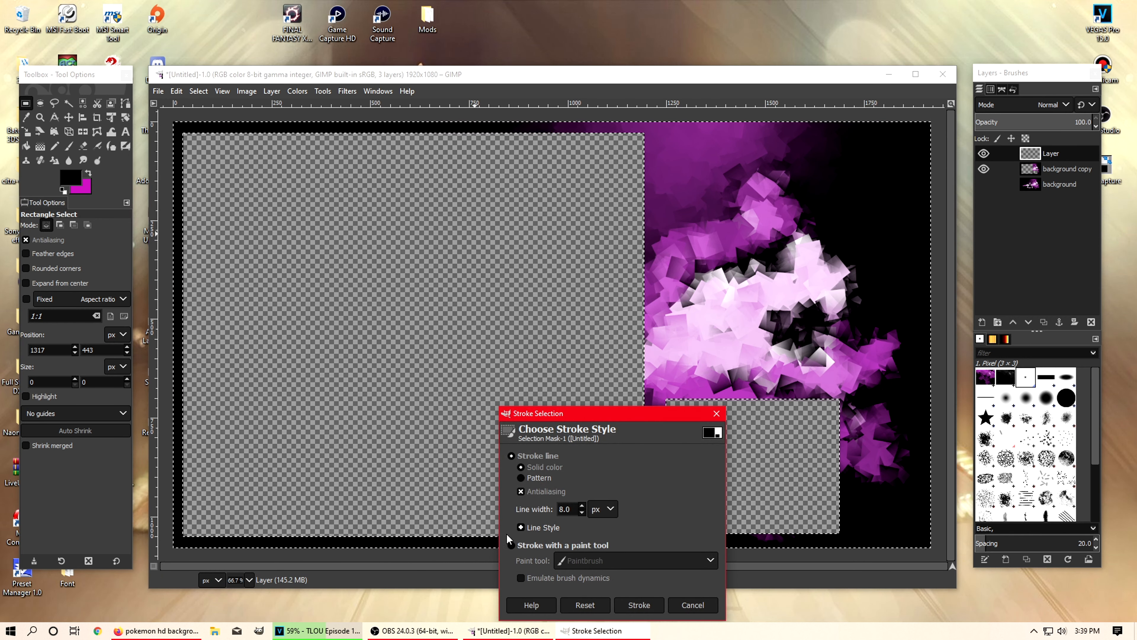
left_click(521, 528)
left_click(596, 540)
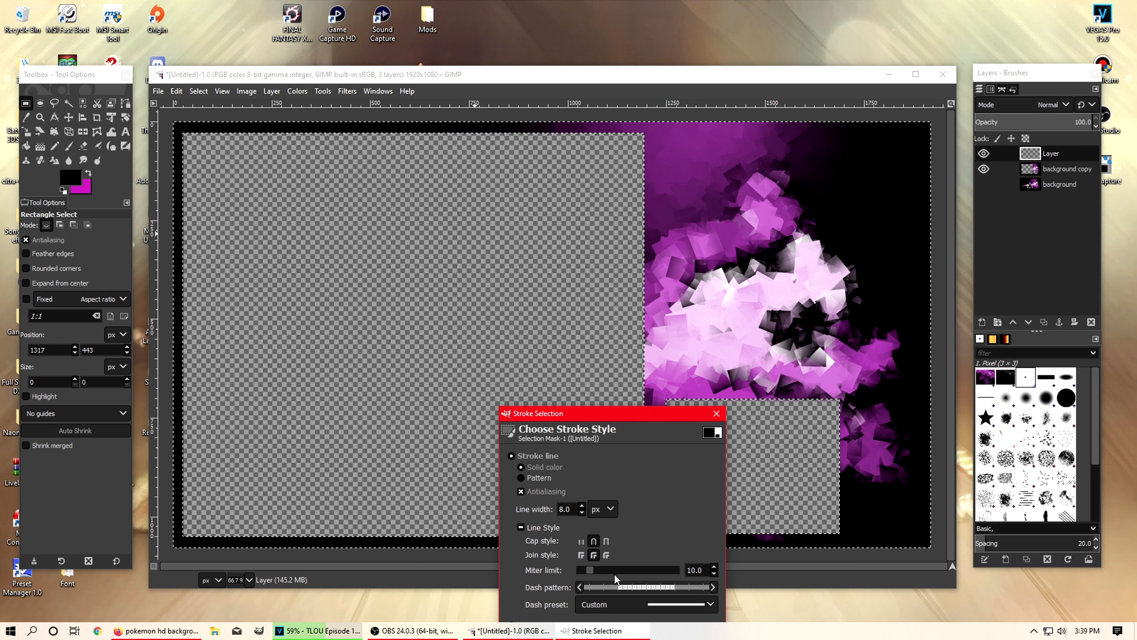
left_click_drag(635, 411, 621, 325)
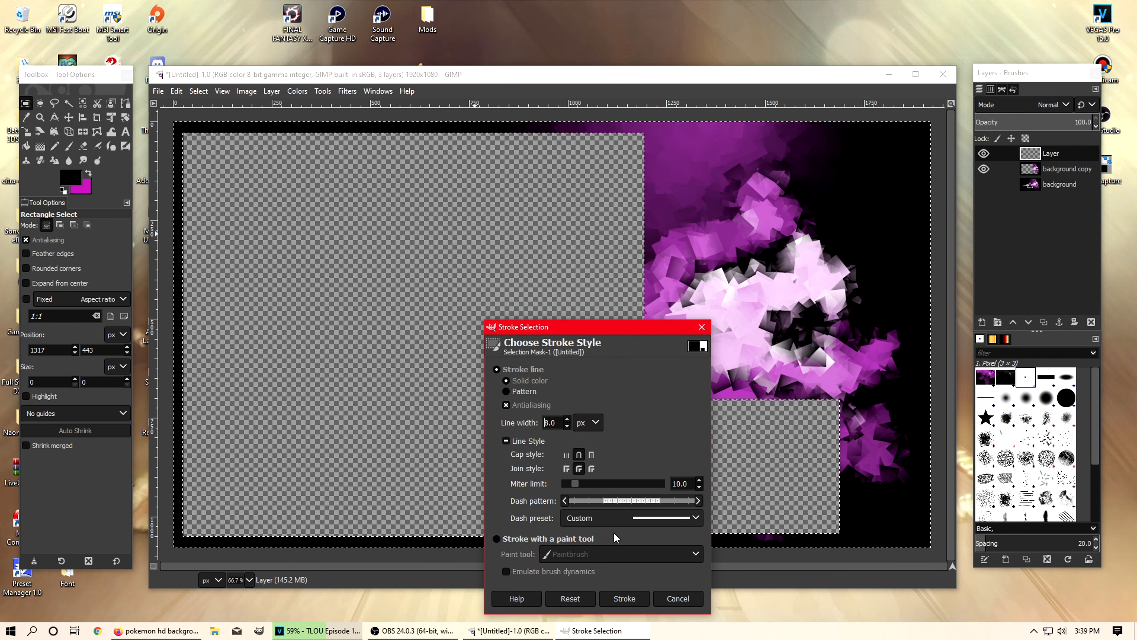
left_click(651, 518)
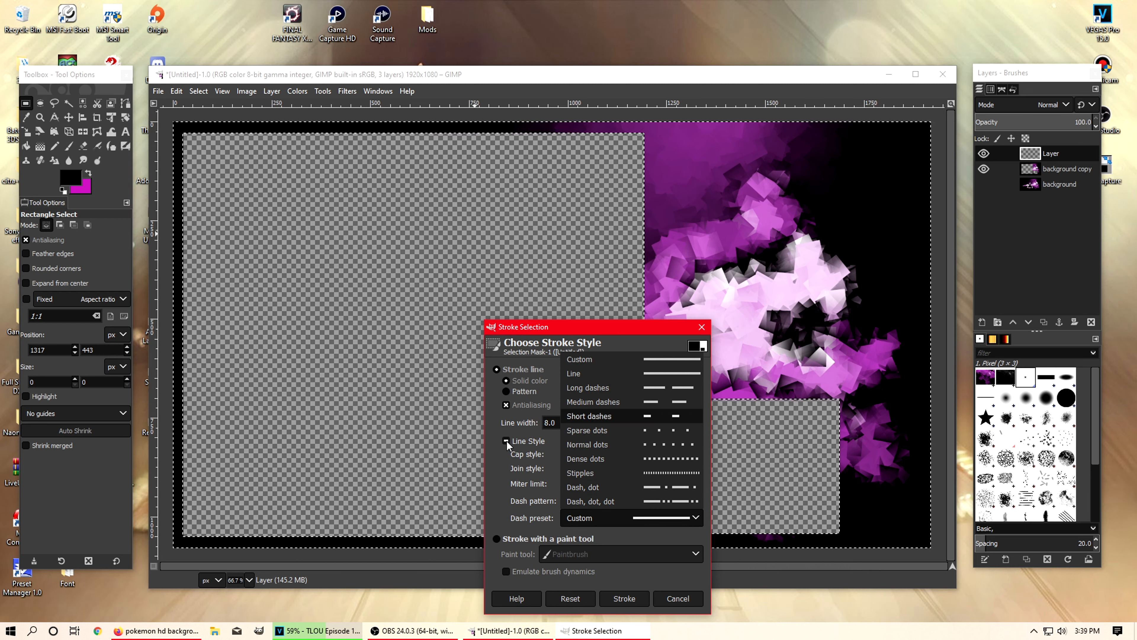
left_click(645, 366)
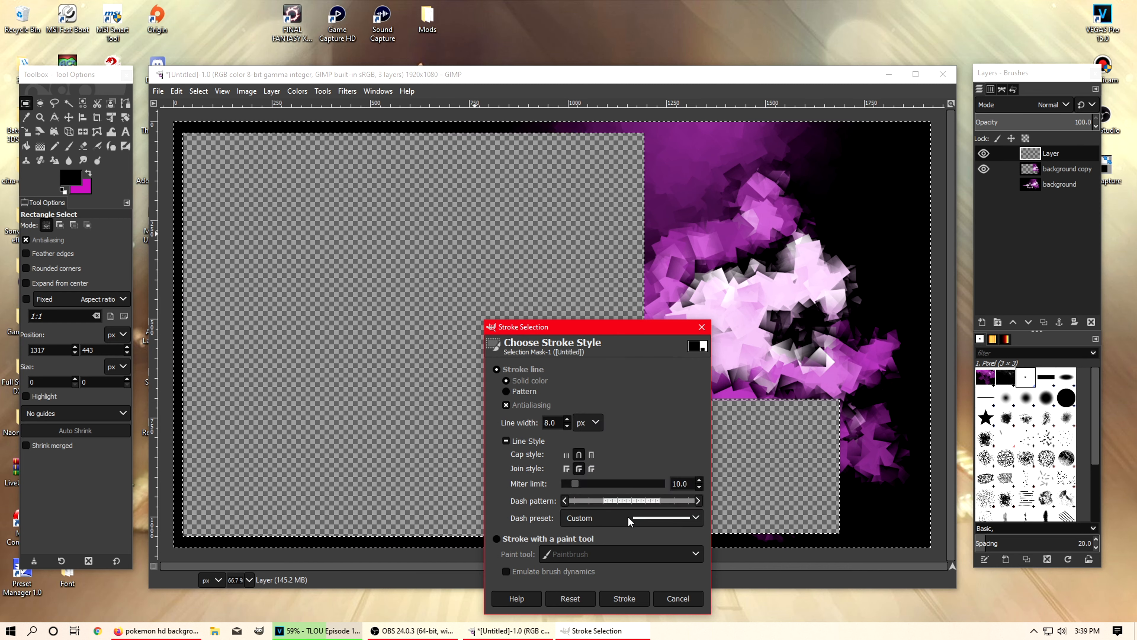
left_click(624, 598)
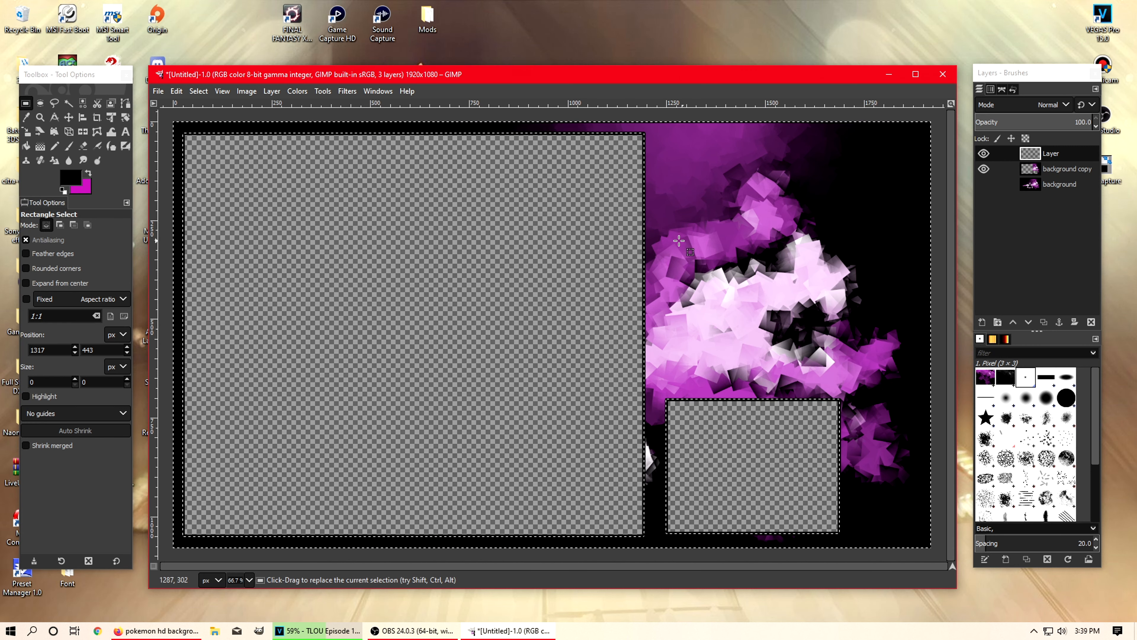
Step: Clear the selection around the stroked cut-outs
right_click(678, 241)
mouse_move(716, 287)
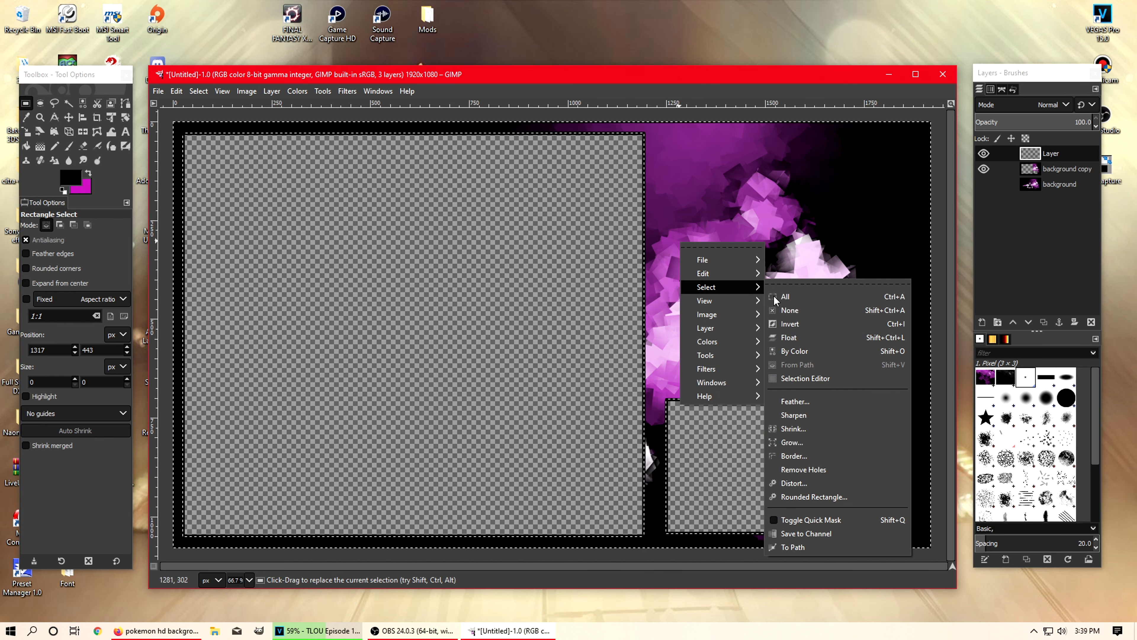
left_click(794, 312)
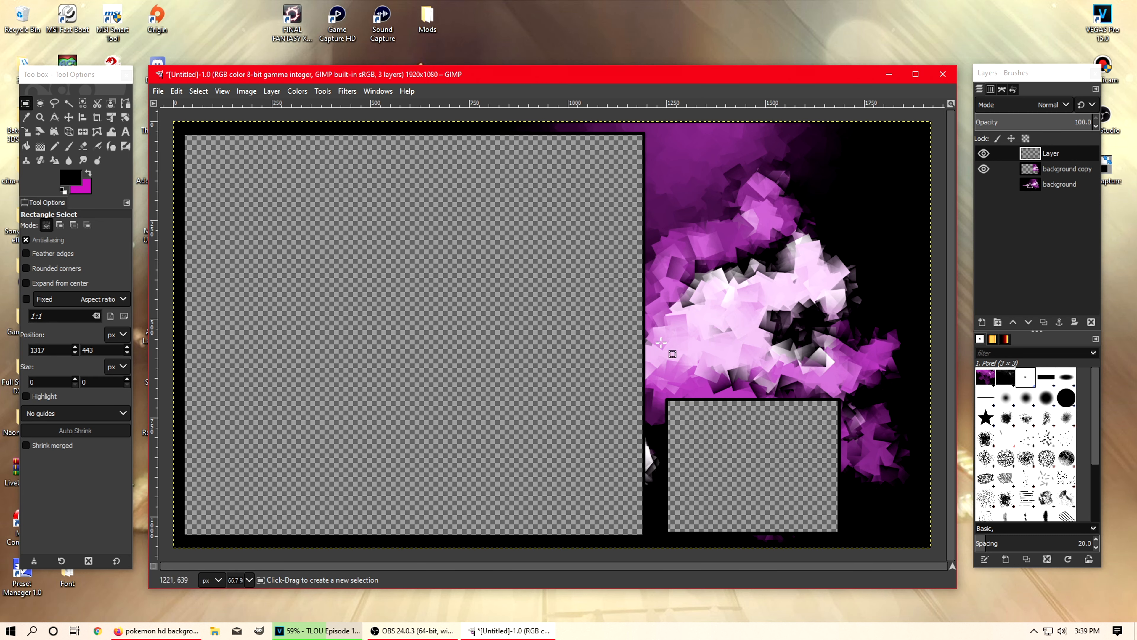
Step: Inspect the stroked outlines on their own by briefly hiding the background copy layer
left_click(984, 168)
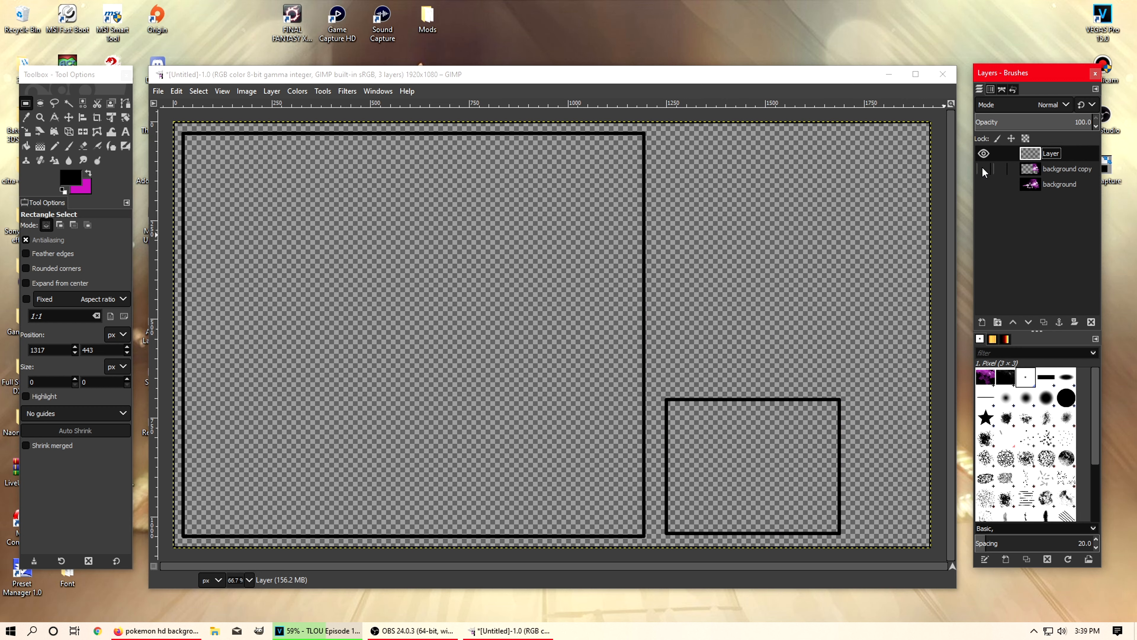
left_click(1073, 170)
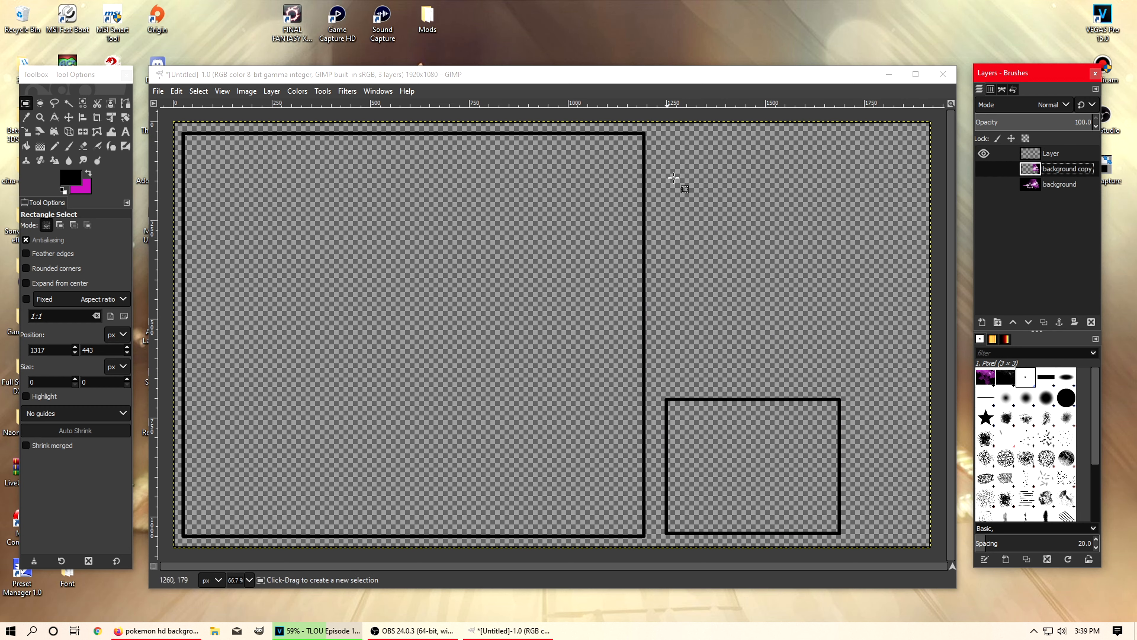
left_click(983, 169)
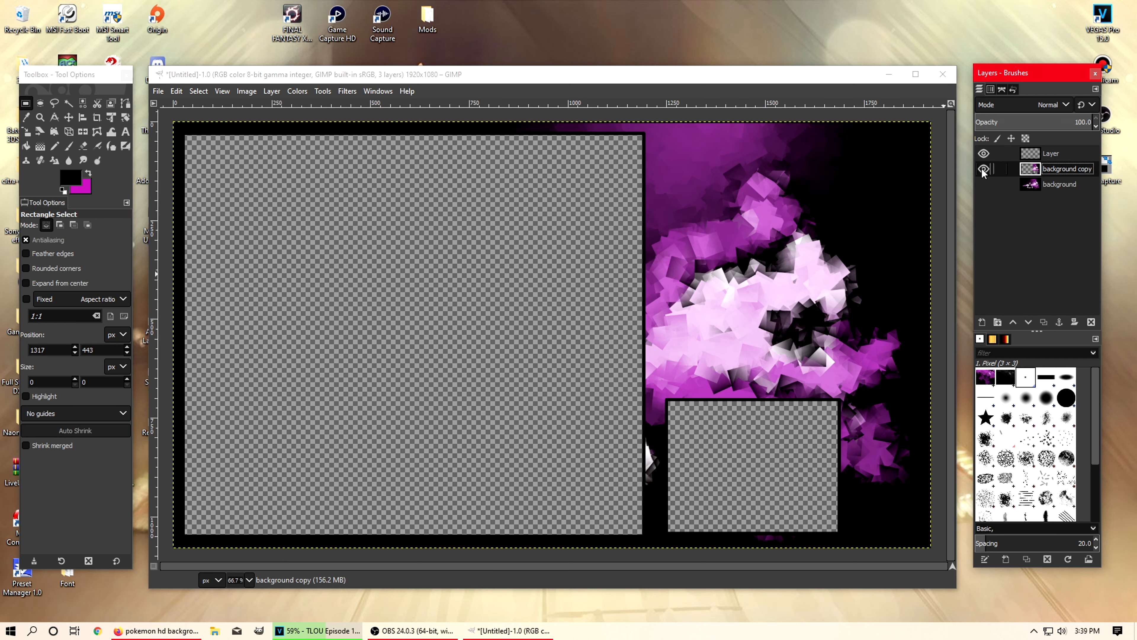
Step: Compare the cut-out outlines with and without the background copy layer, leaving that layer hidden
left_click(984, 169)
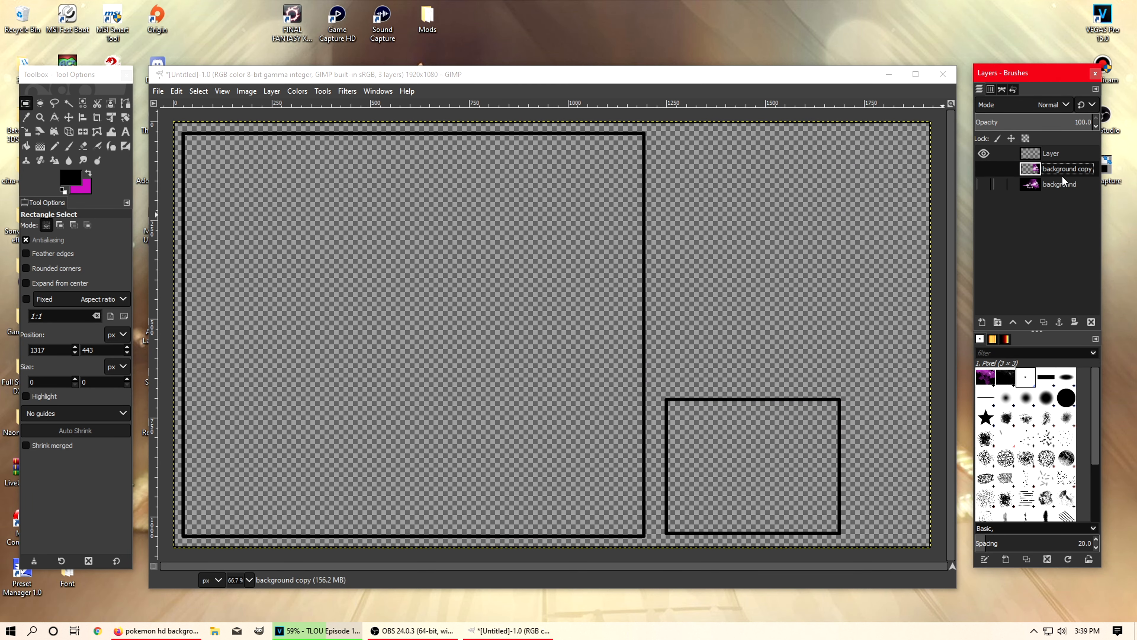
left_click(984, 170)
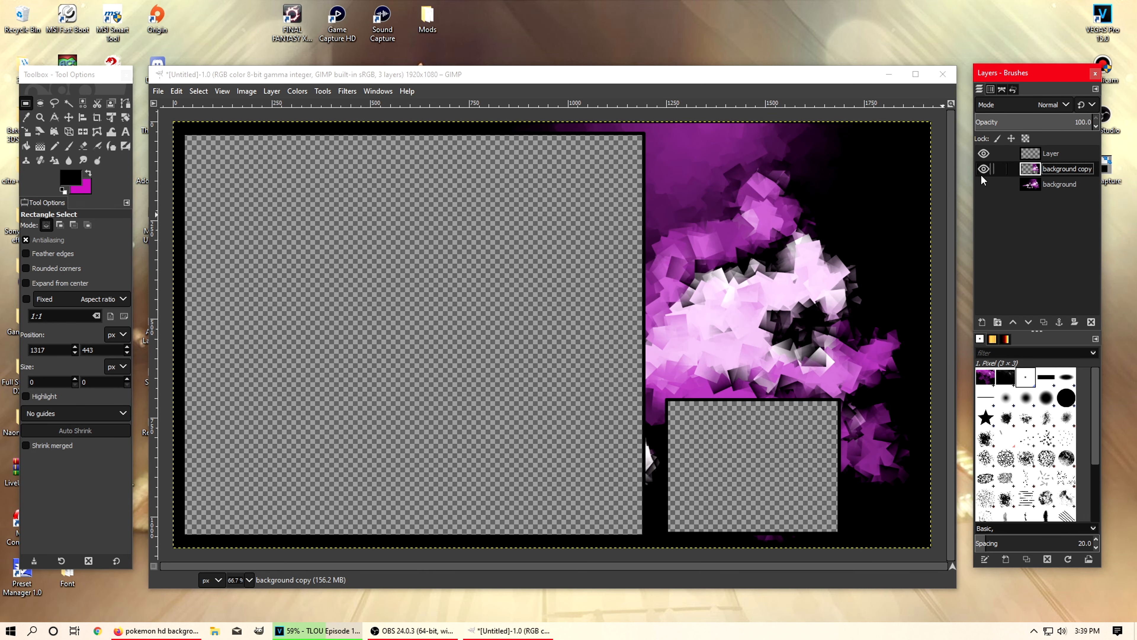
left_click(983, 169)
left_click(1041, 152)
right_click(1043, 152)
left_click(1051, 151)
left_click(1070, 176)
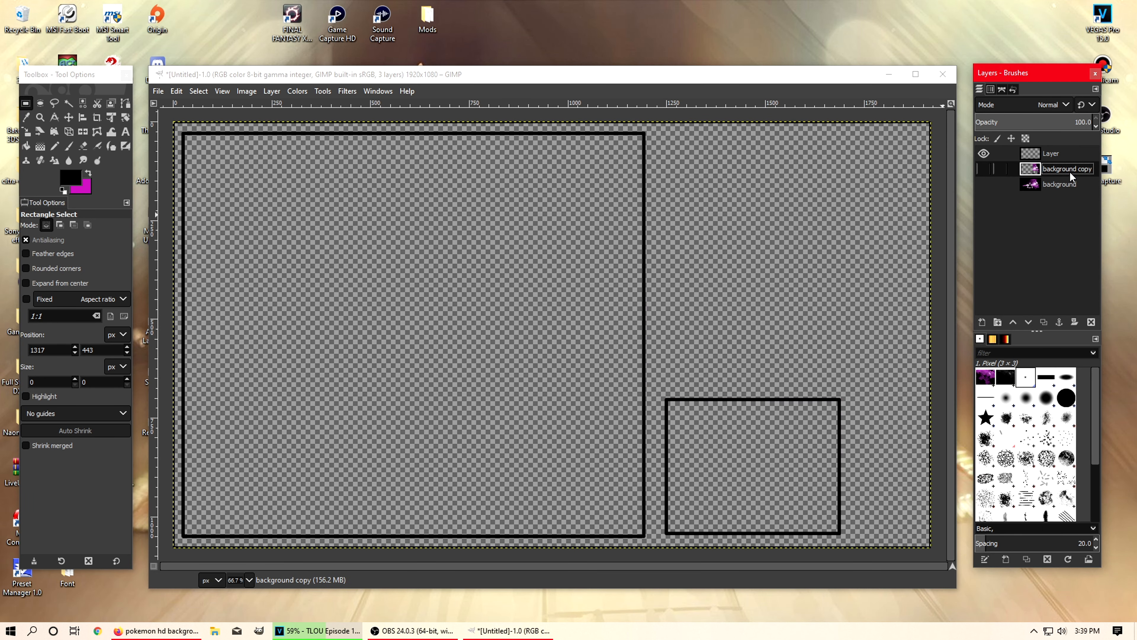
left_click(984, 169)
left_click(983, 169)
left_click(983, 169)
left_click(983, 169)
left_click(983, 169)
left_click(983, 169)
Step: Make the outline layer active and apply Alpha to Selection to it
left_click(1047, 154)
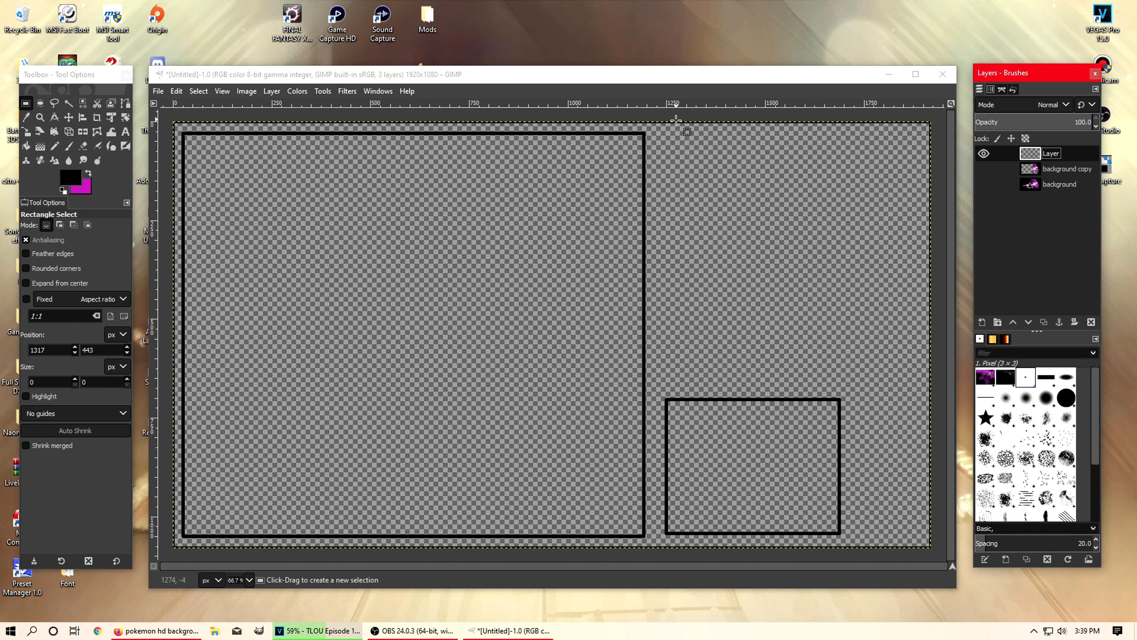
left_click(983, 155)
left_click(983, 154)
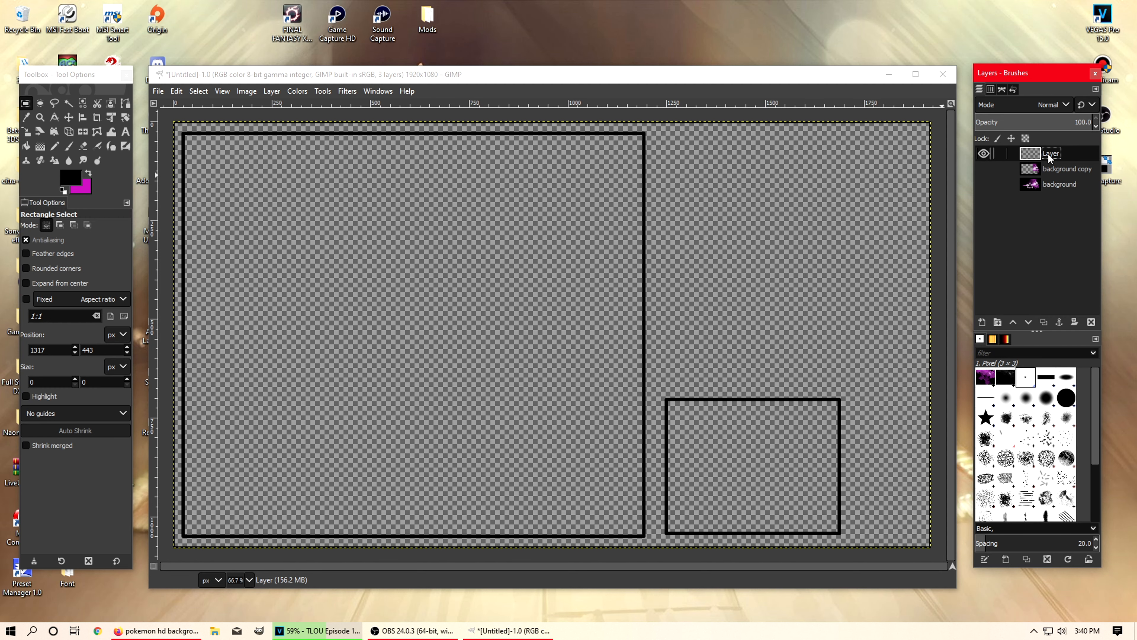
right_click(1055, 157)
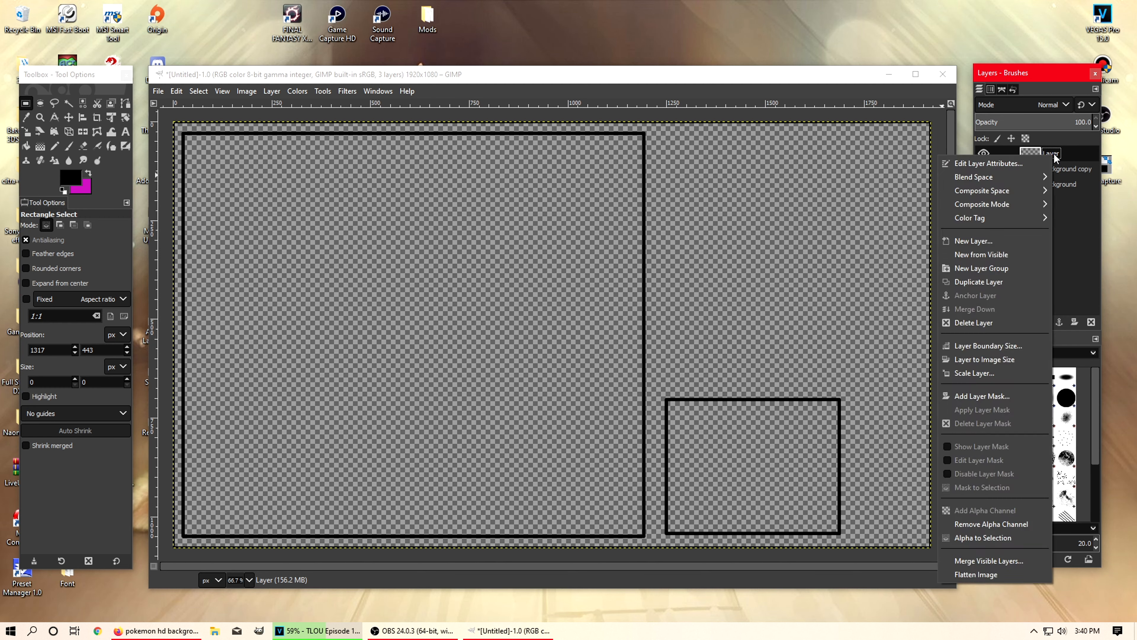
left_click(990, 541)
scroll(648, 426, "up", 4)
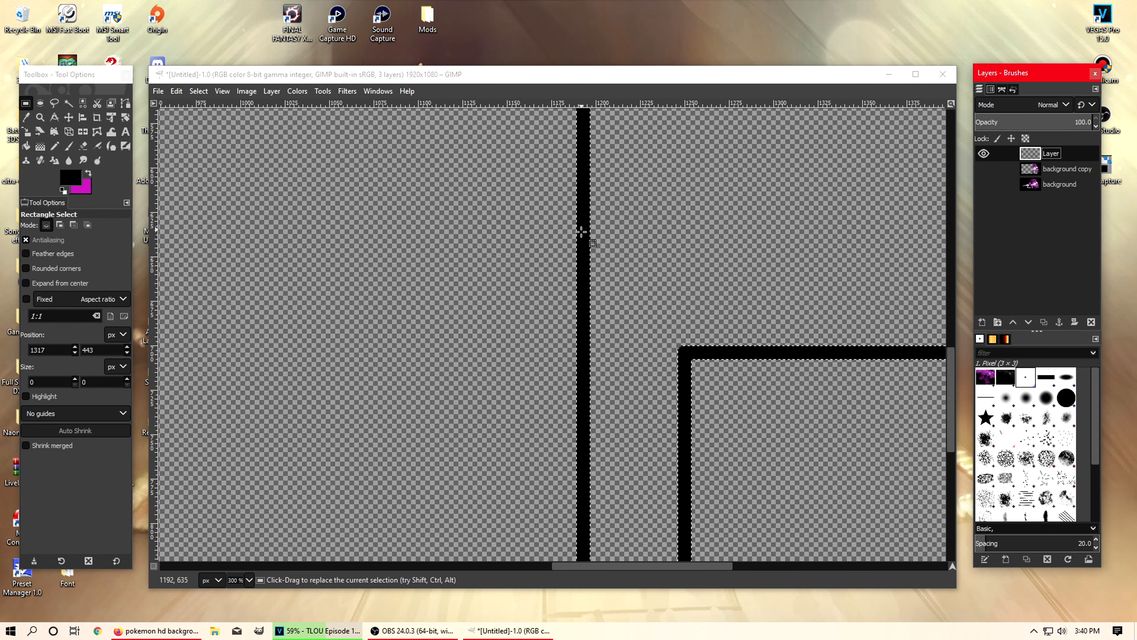
scroll(569, 379, "down", 2)
scroll(568, 379, "down", 3)
scroll(436, 343, "up", 1)
scroll(380, 350, "down", 1)
left_click_drag(456, 567, 442, 565)
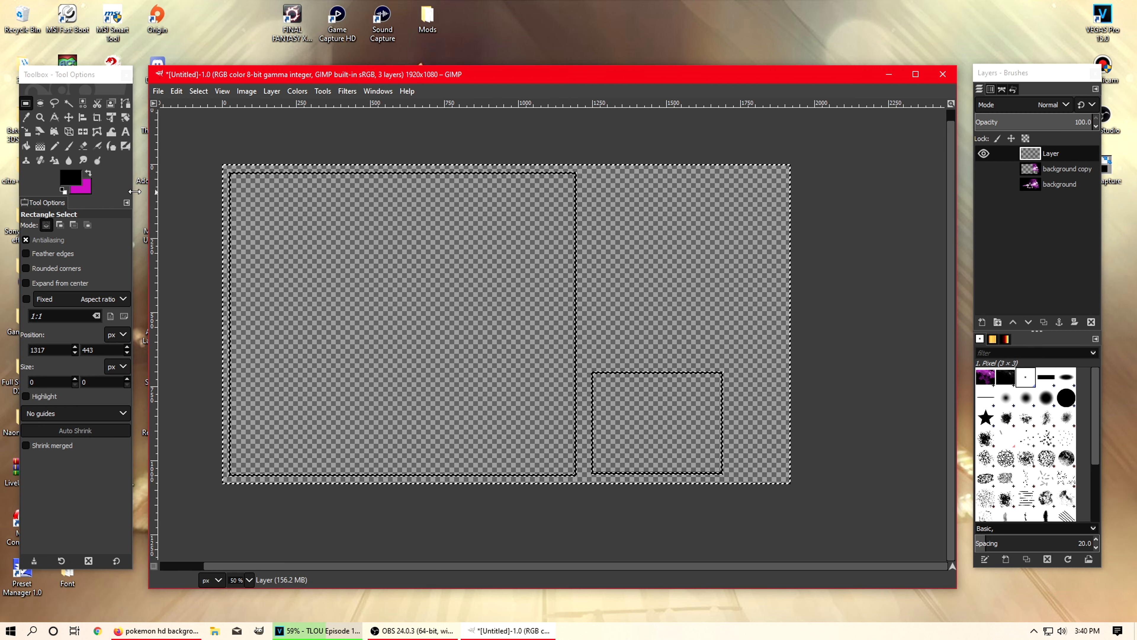
Step: Choose the Gradient tool with the FG to BG (RGB) gradient
left_click(41, 147)
left_click(37, 265)
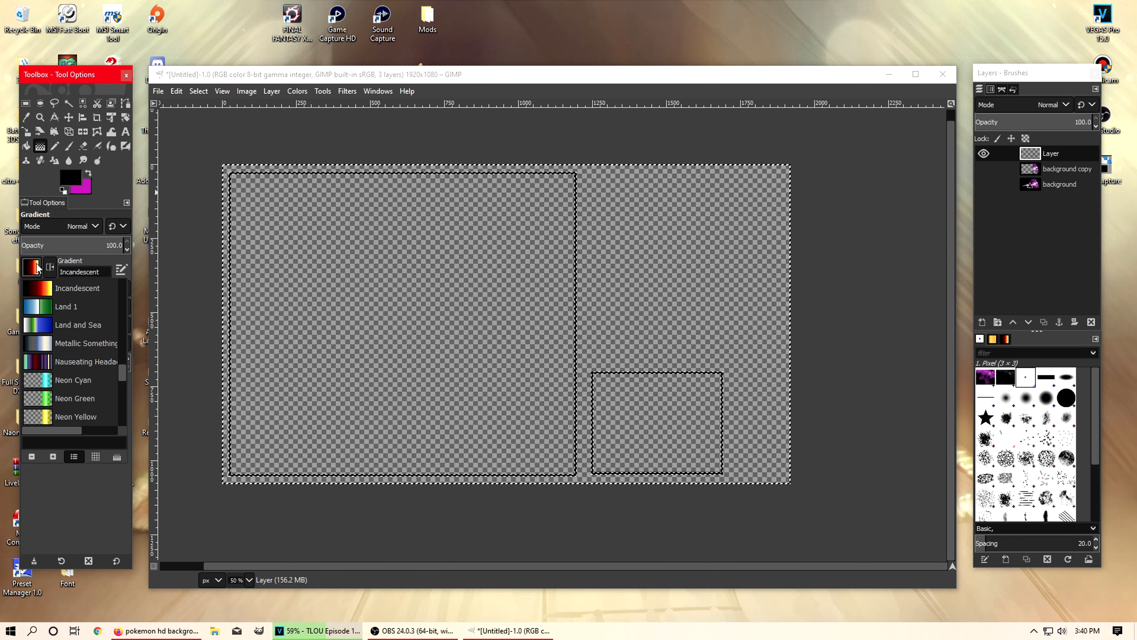
scroll(76, 377, "up", 10)
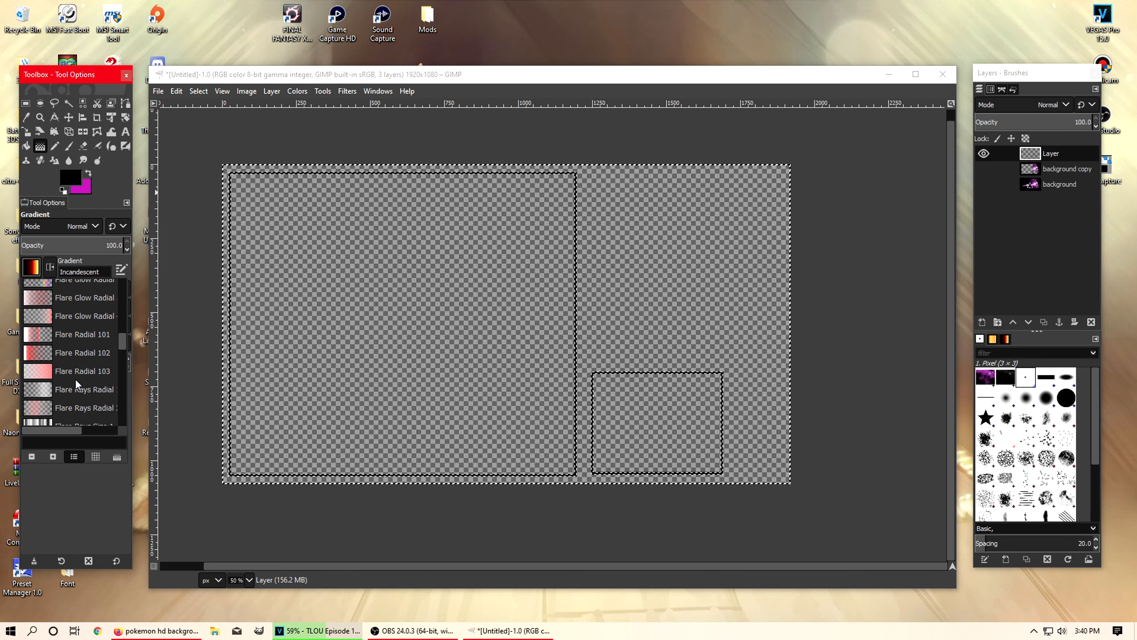
scroll(73, 374, "up", 5)
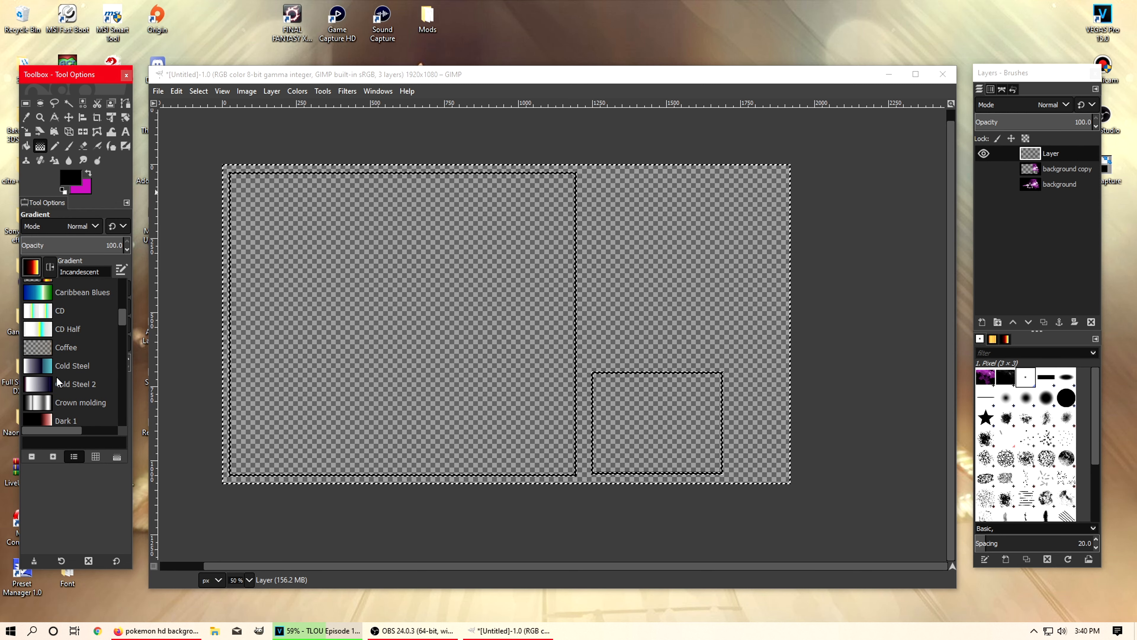
scroll(56, 369, "up", 4)
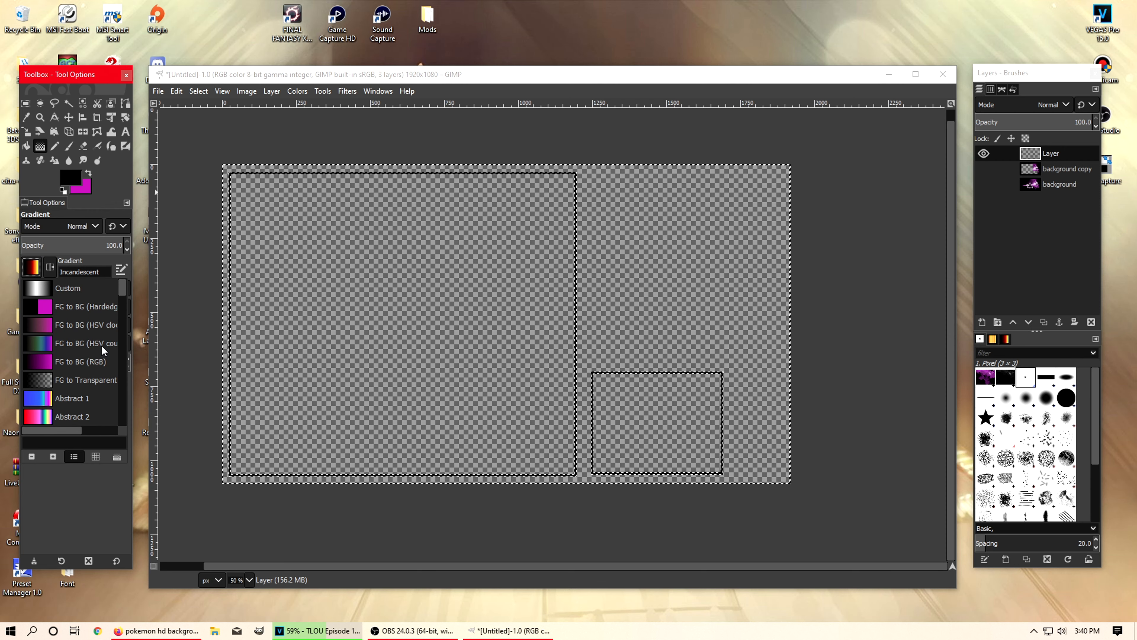
double_click(81, 361)
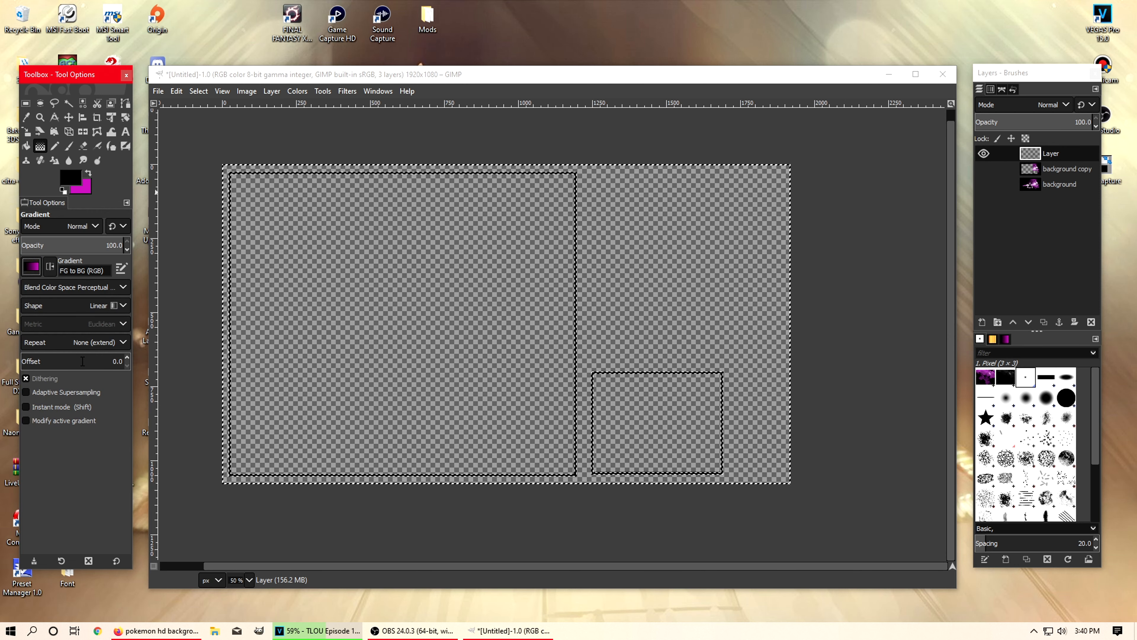
Step: Set the gradient's shape to Conical (asymmetric)
left_click(81, 303)
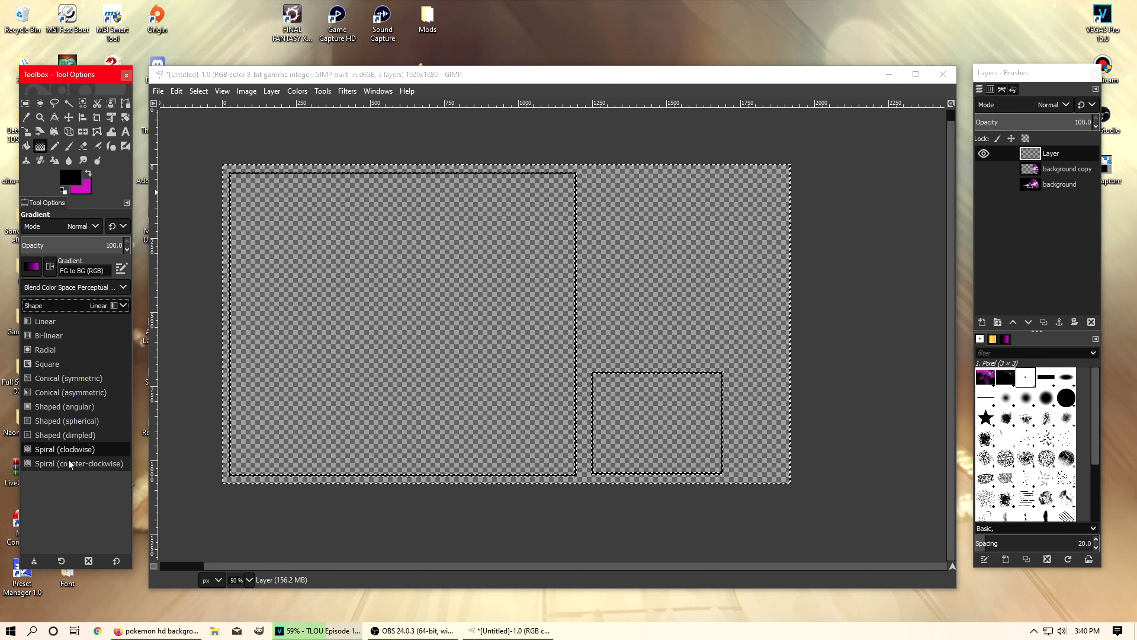
left_click(64, 378)
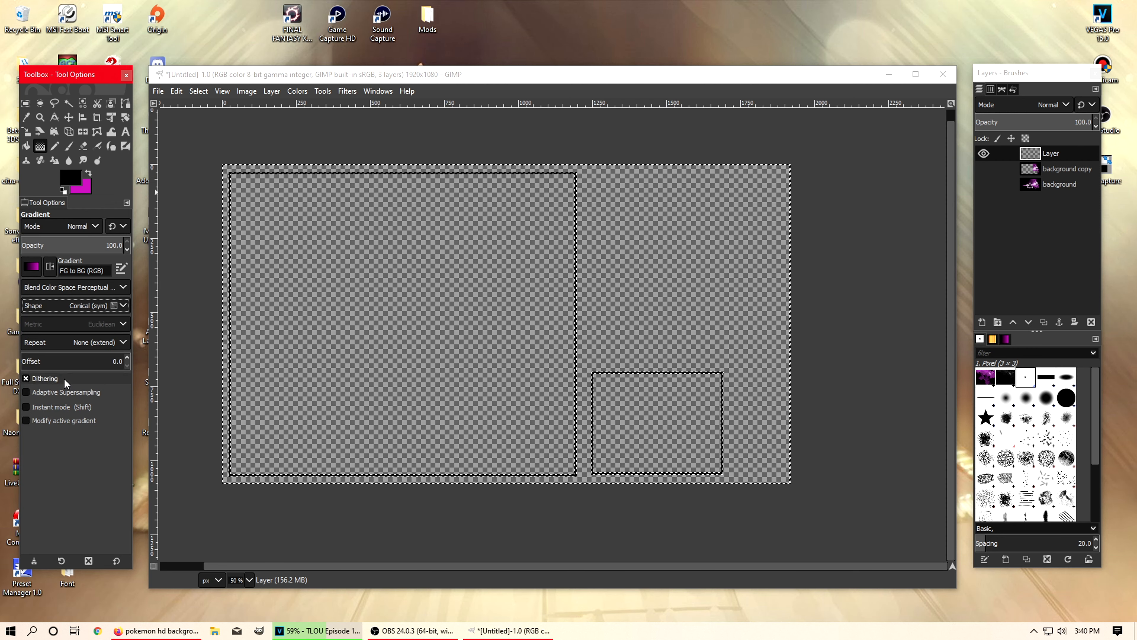
left_click(68, 307)
left_click(63, 393)
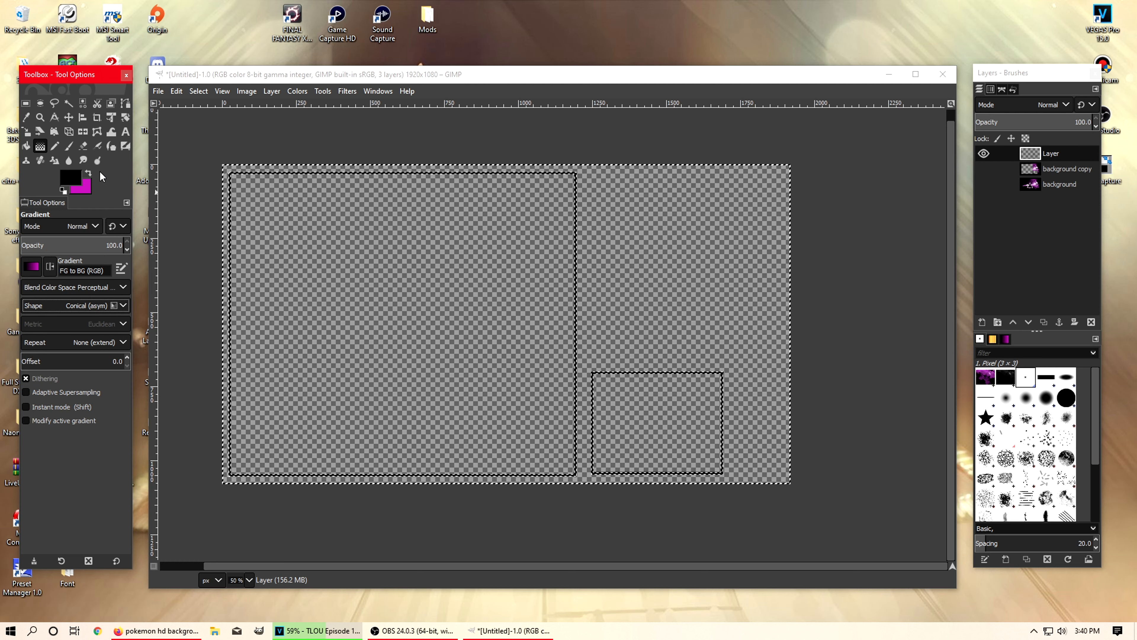
Step: Swap the foreground and background colours, and change the foreground to the dark purple 30042d
left_click(89, 172)
left_click(73, 182)
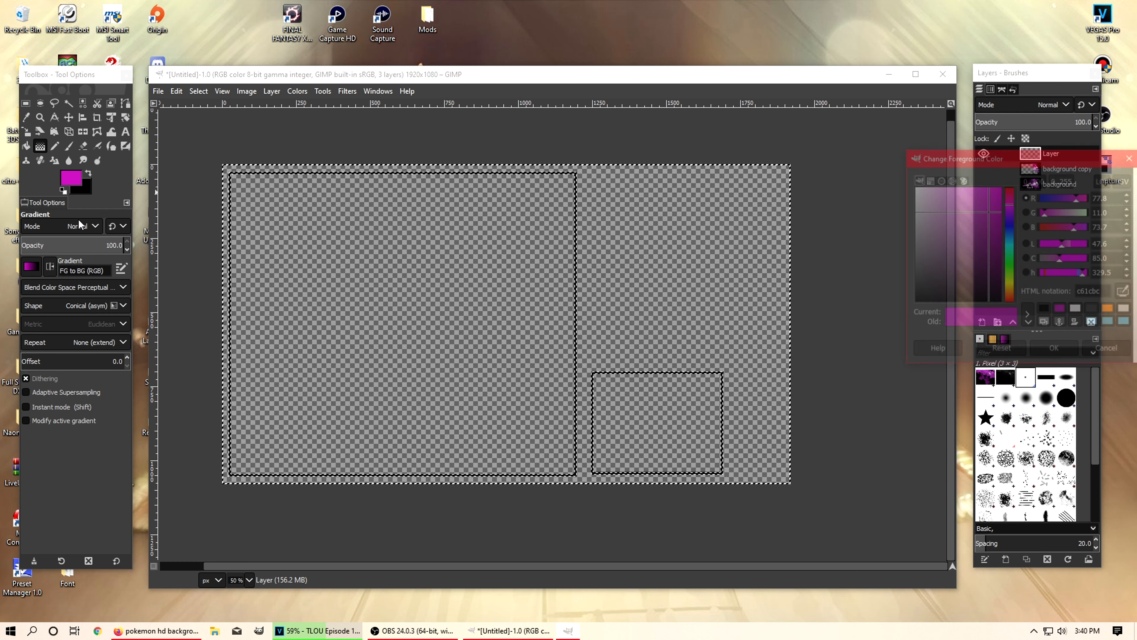
left_click(984, 265)
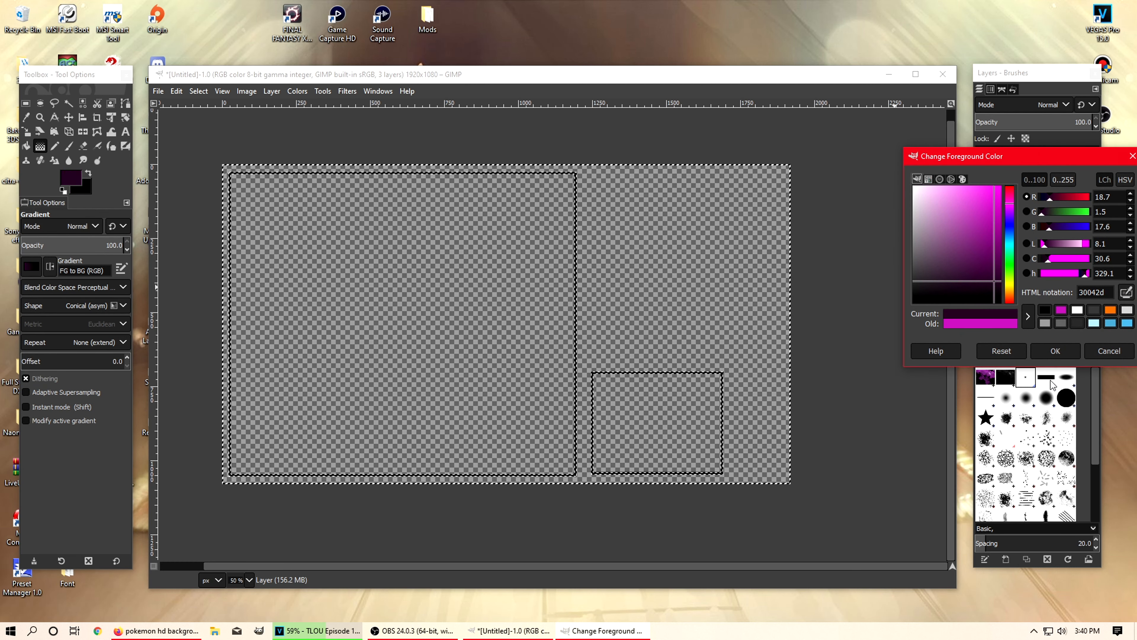
left_click(1055, 350)
left_click(988, 168)
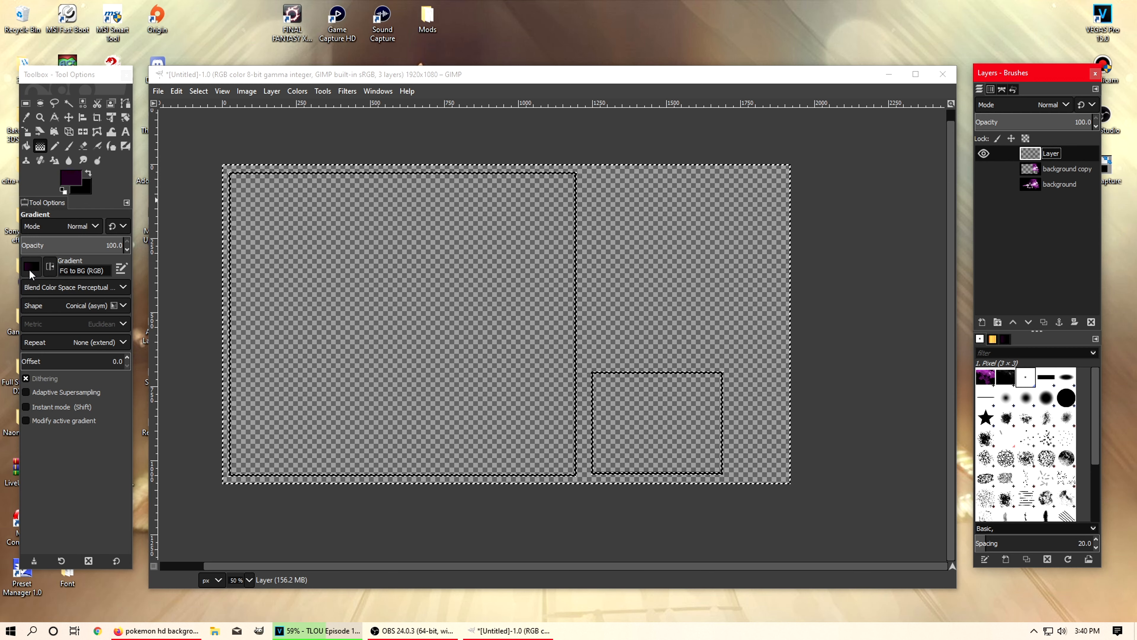
Step: Apply a diagonal gradient to the selected outlines, from the image's upper-left corner area to about 1642, 940 px
left_click_drag(242, 186, 680, 429)
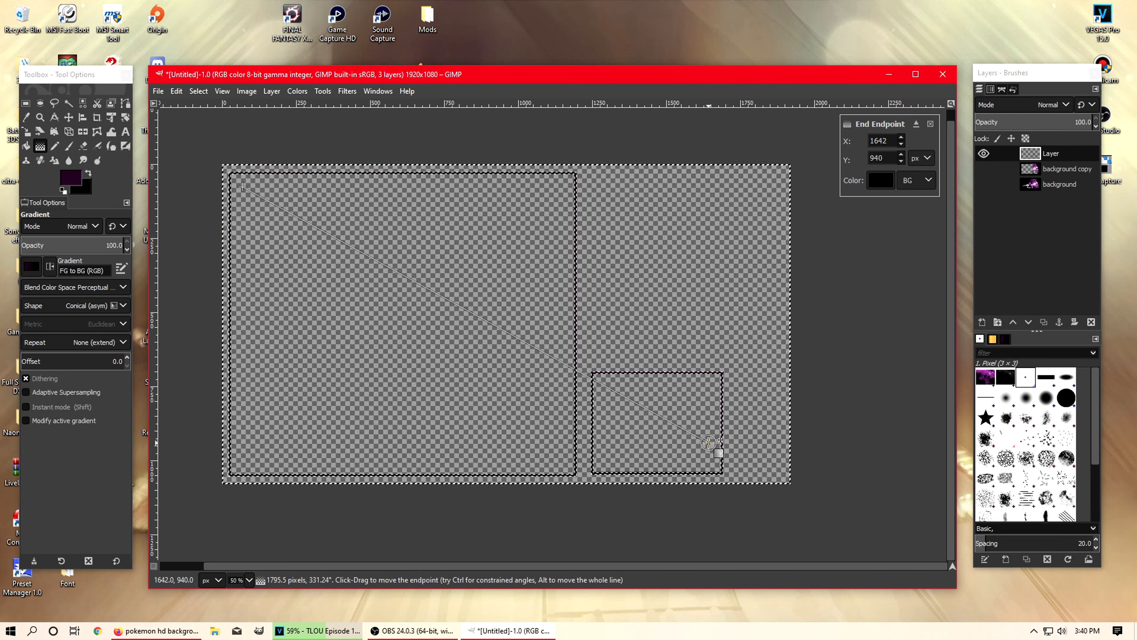
key("1")
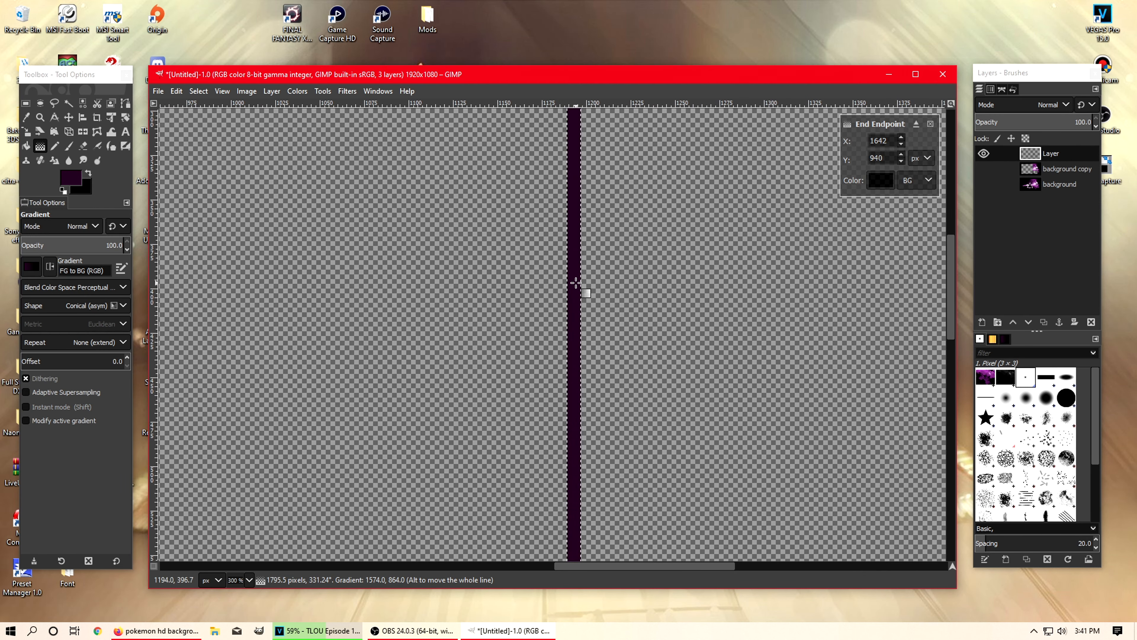
scroll(575, 283, "up", 2)
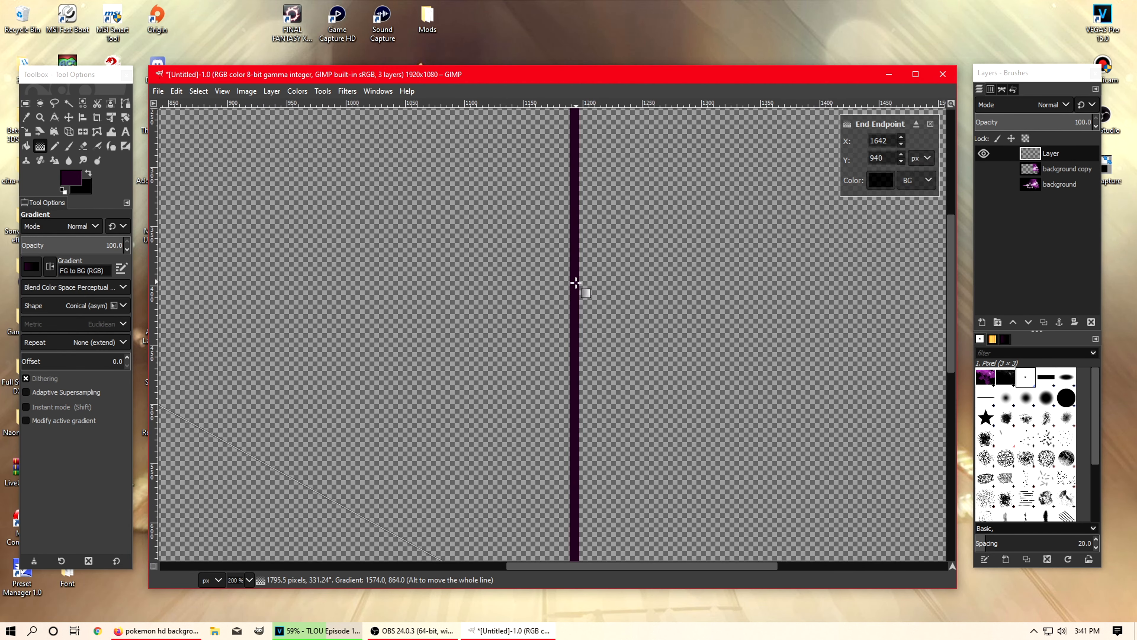
scroll(575, 284, "down", 4)
scroll(534, 300, "up", 1)
scroll(533, 301, "down", 1)
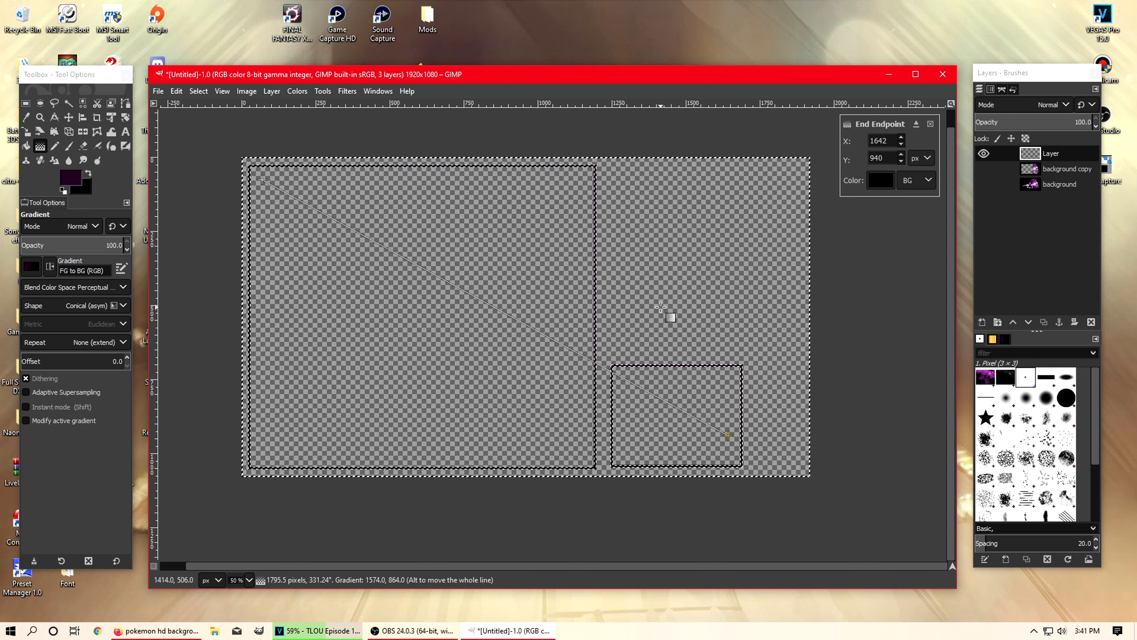
key("Return")
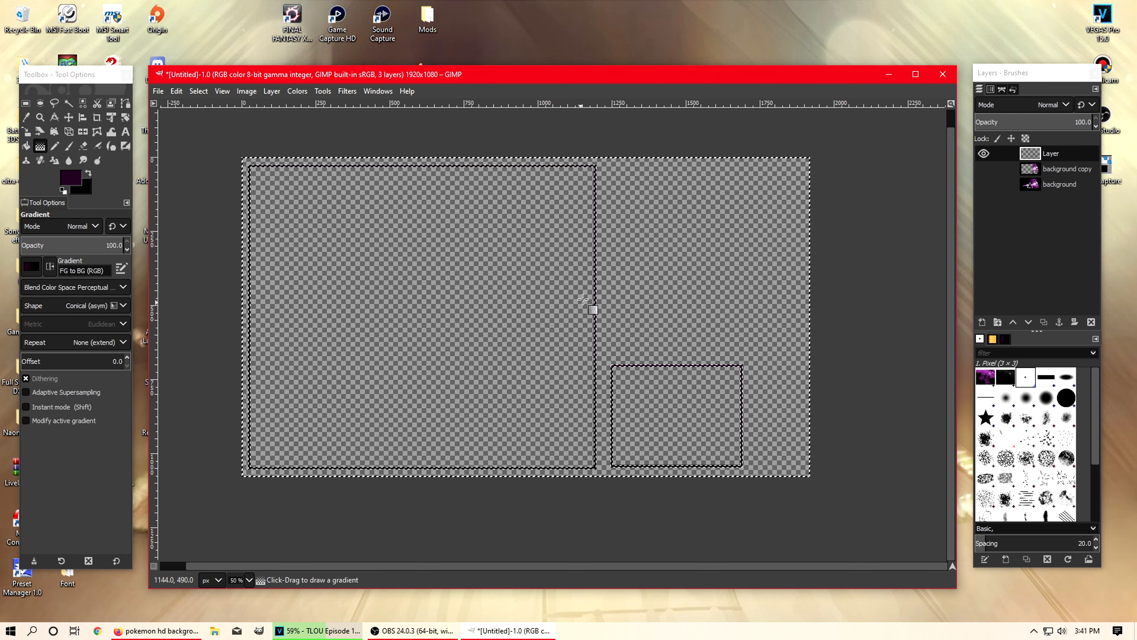
Step: Remove the selection and examine the gradient colouring on both outlines
right_click(495, 282)
mouse_move(536, 322)
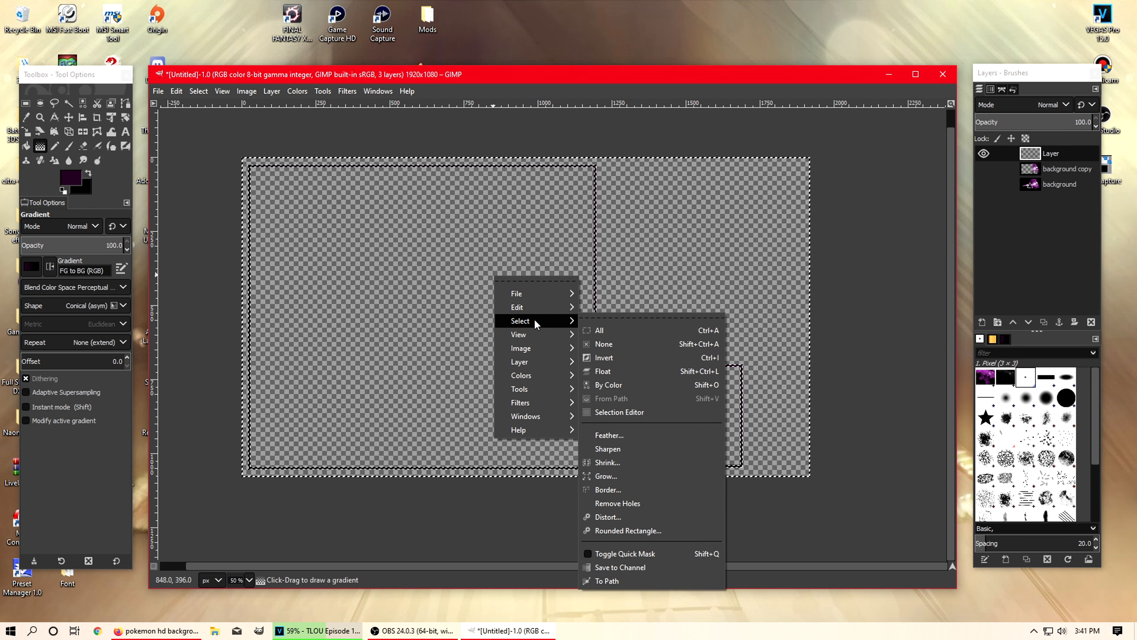
left_click(612, 343)
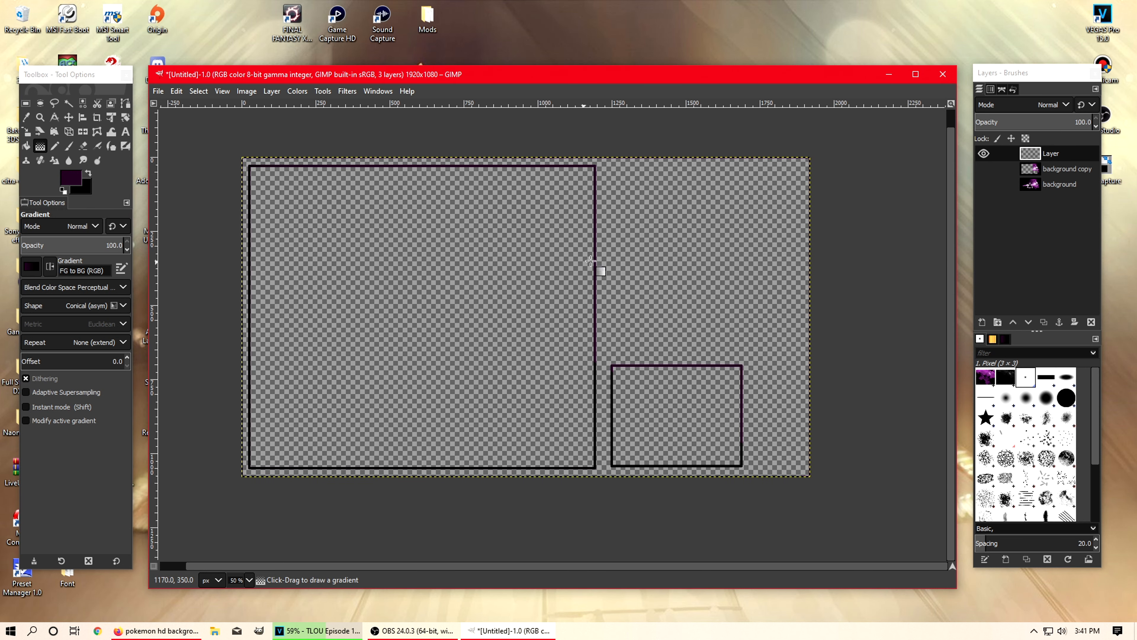
key("1")
scroll(482, 292, "down", 1)
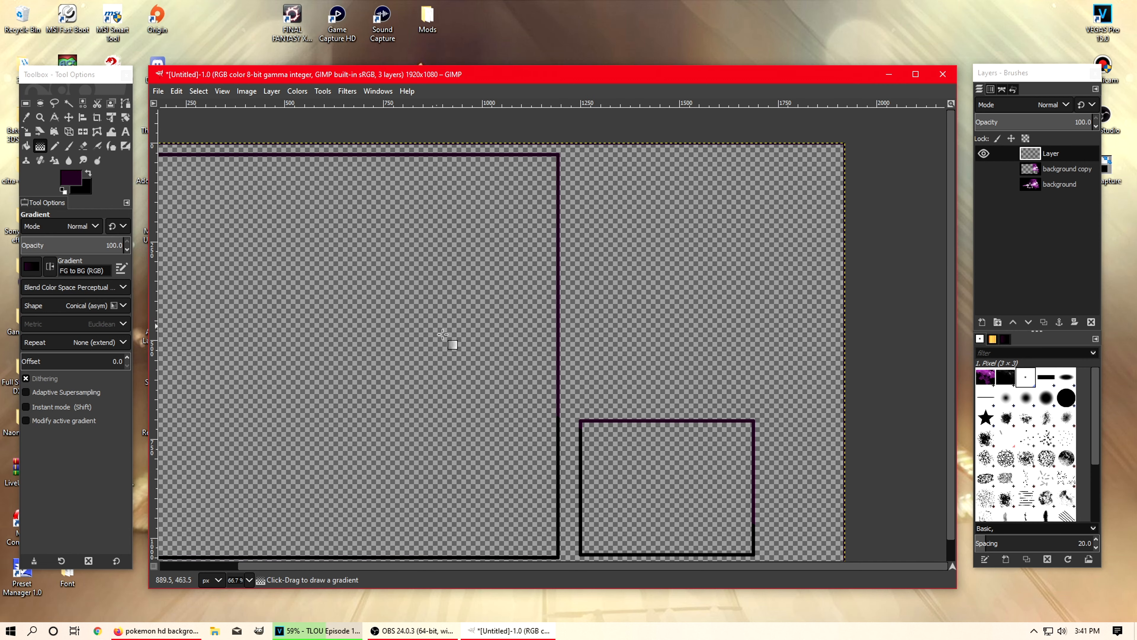
scroll(581, 533, "up", 1)
scroll(573, 529, "up", 1)
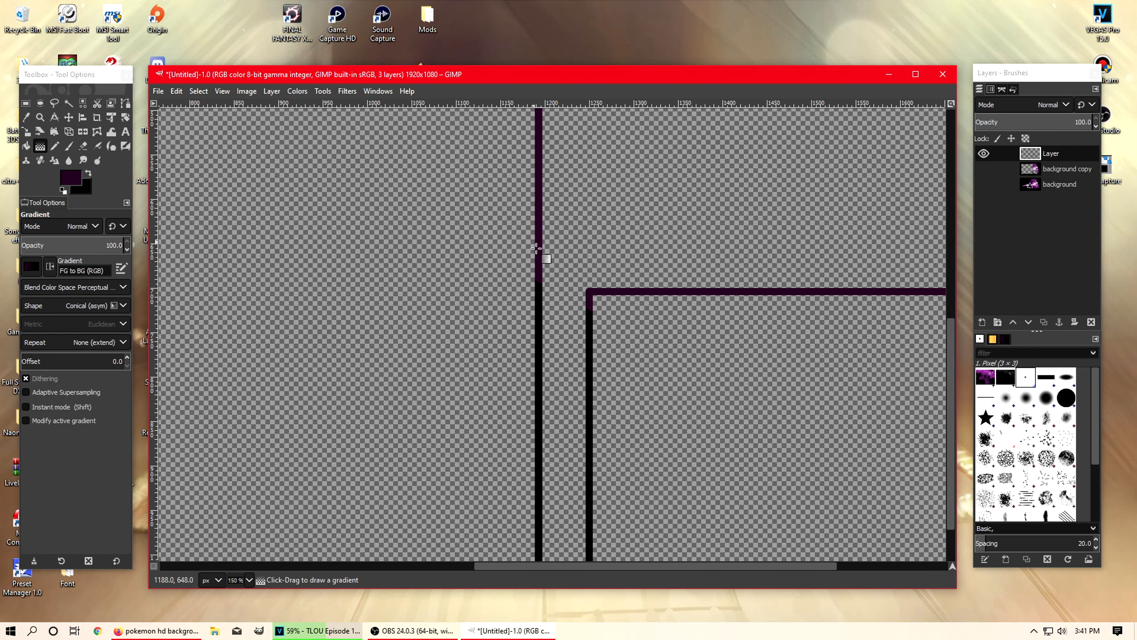
scroll(574, 340, "down", 4)
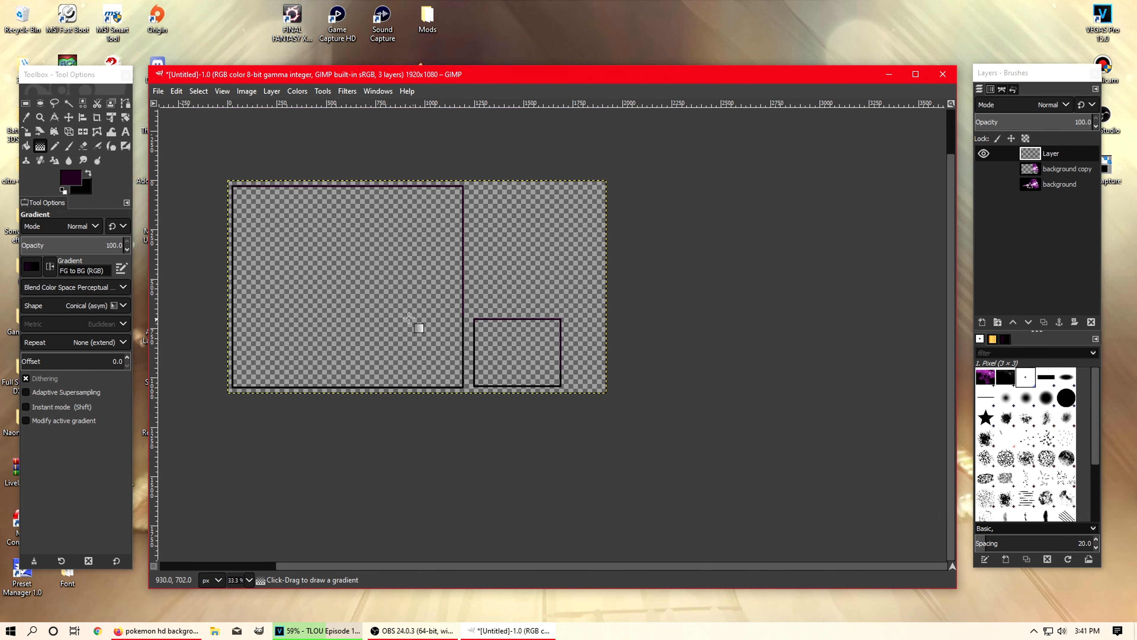
Step: Try a diagonal gradient across the outline layer without a selection, and cancel it
left_click_drag(272, 221, 558, 372)
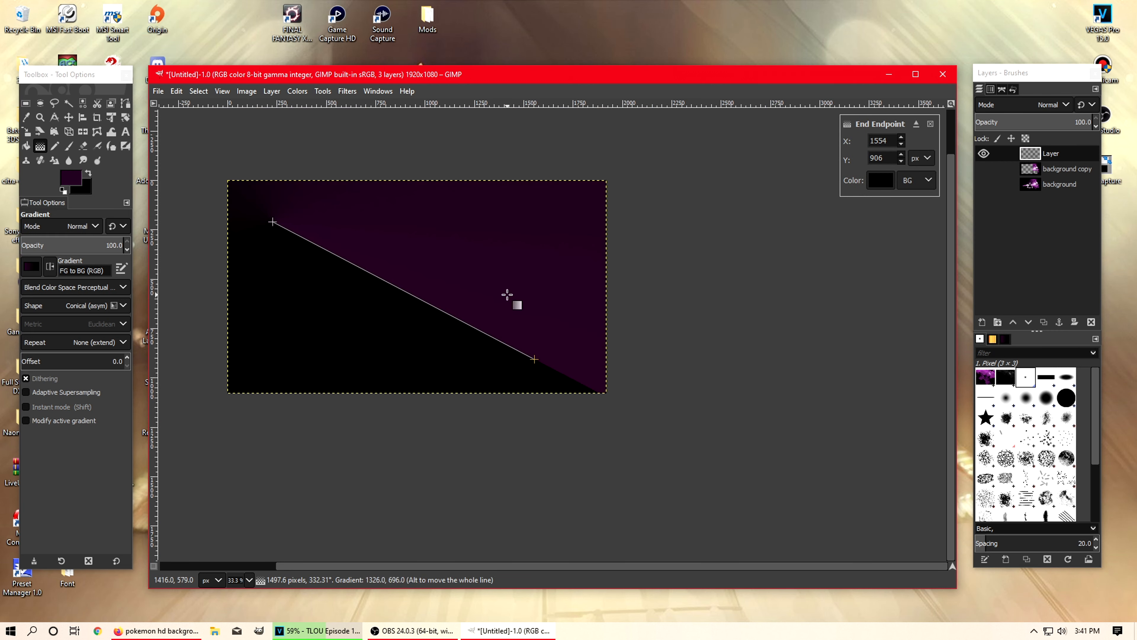
key("Escape")
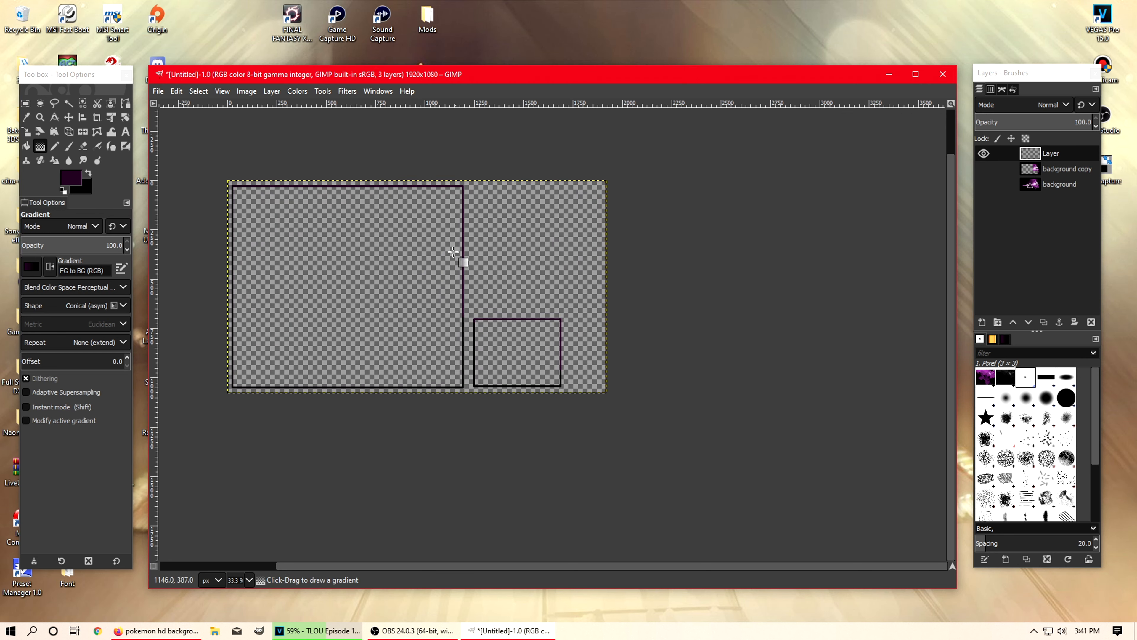
Step: Show the background copy layer again and make it active for the Rectangle Select tool
left_click(983, 170)
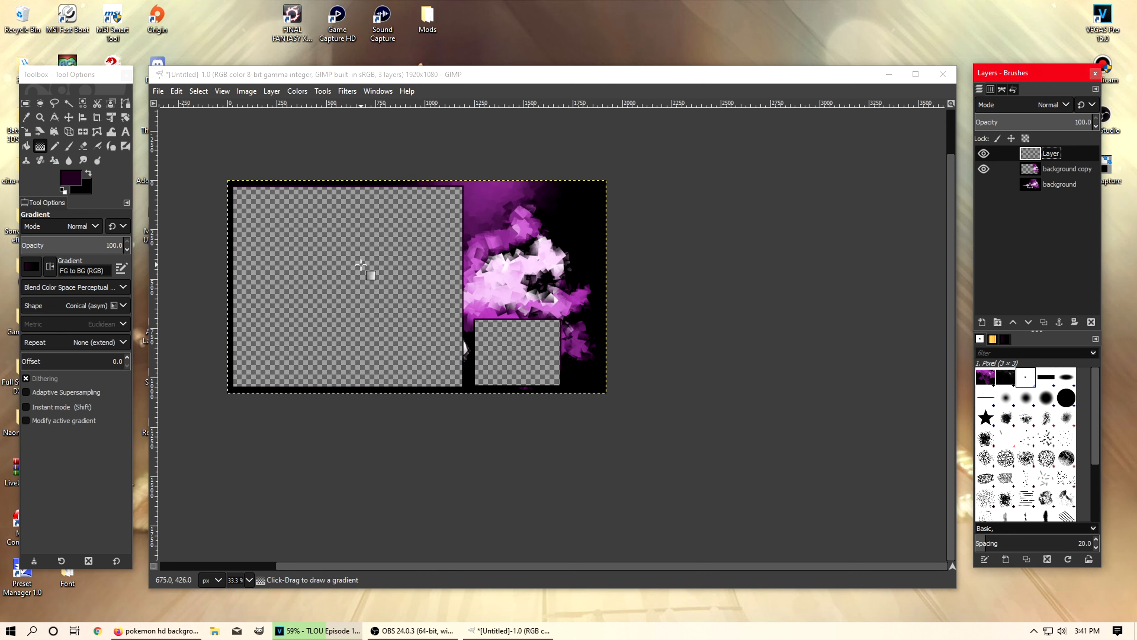
scroll(286, 300, "up", 1, "ctrl")
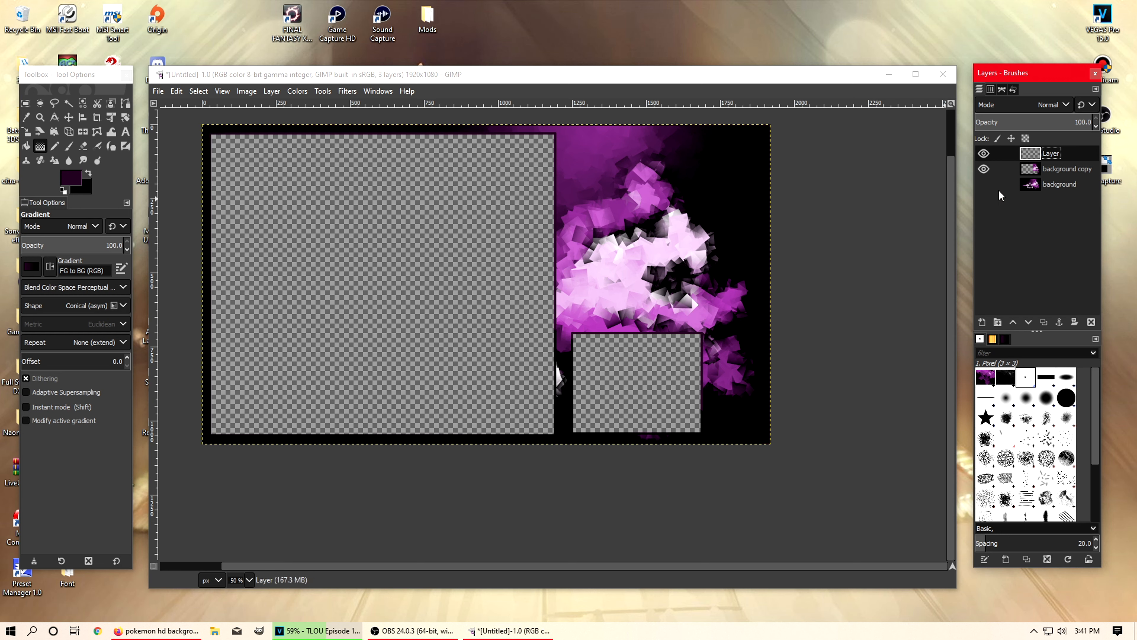
left_click(1058, 172)
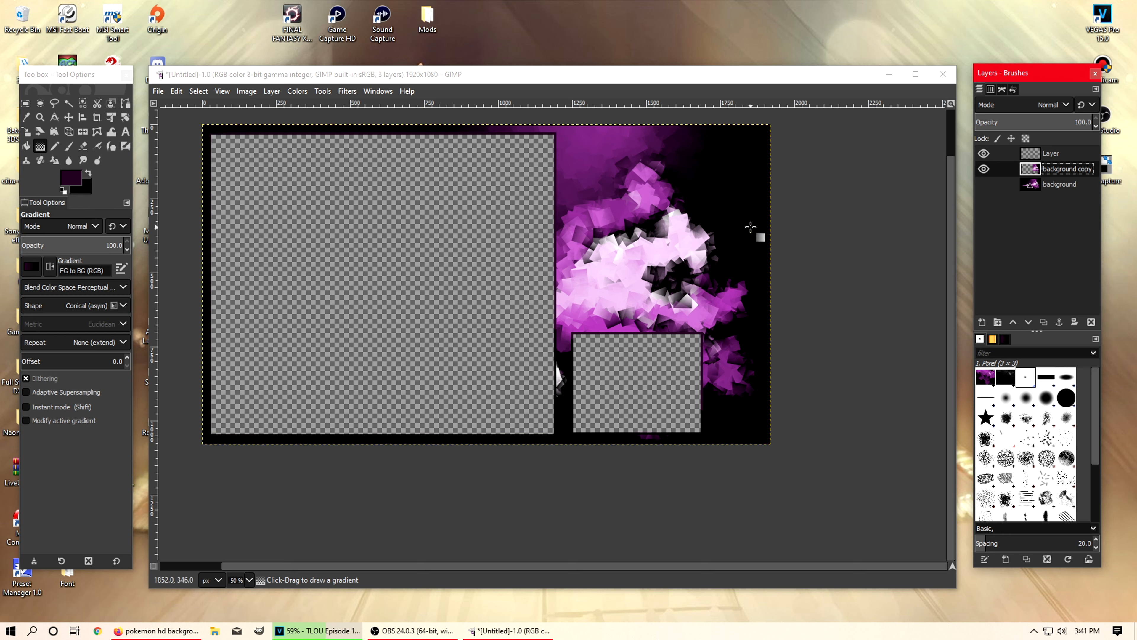
left_click(25, 103)
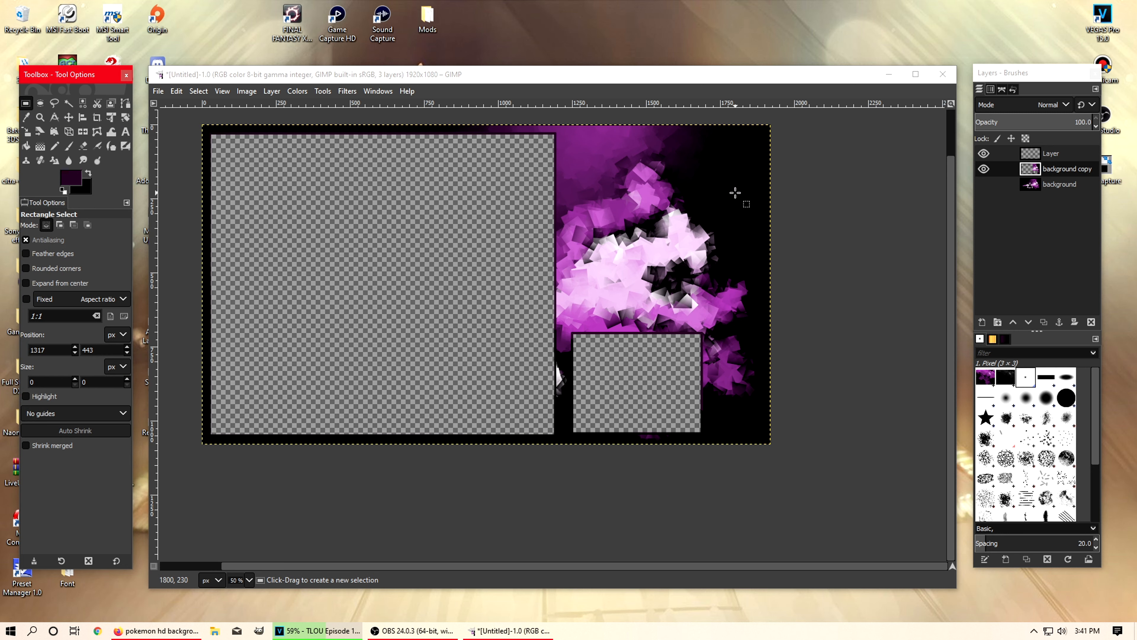
left_click_drag(563, 137, 753, 191)
left_click_drag(604, 216, 672, 272)
left_click_drag(608, 296, 670, 316)
left_click_drag(606, 168, 663, 210)
left_click_drag(636, 264, 706, 296)
left_click(562, 133)
left_click(679, 169)
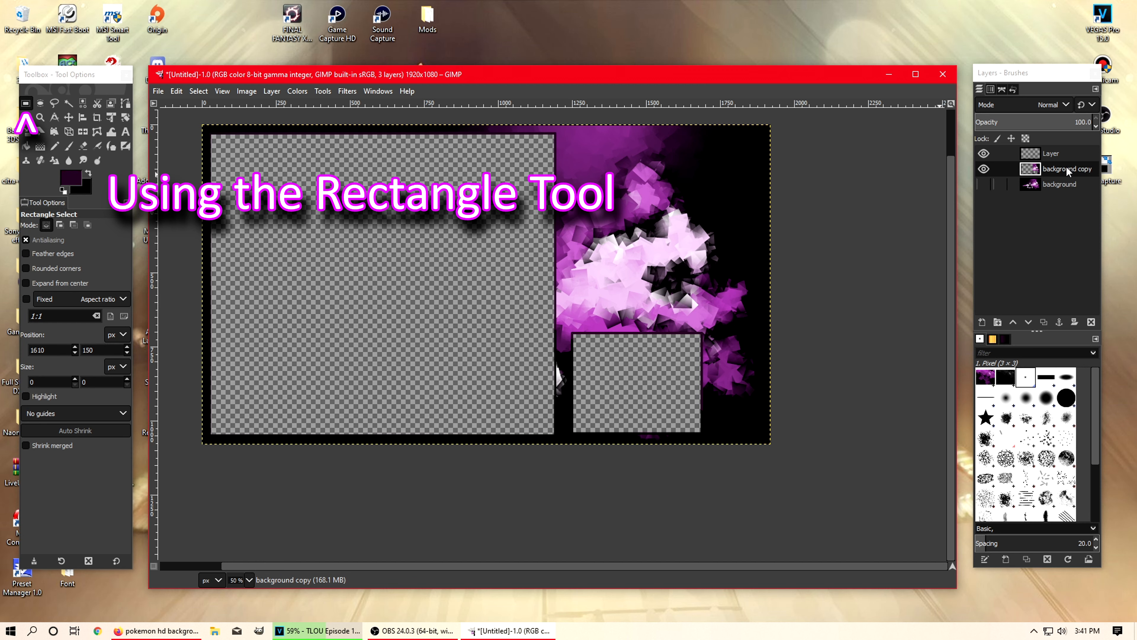
Step: Add a transparent 1920 × 1080 layer above the outline layer and name it Box 1
left_click(1050, 153)
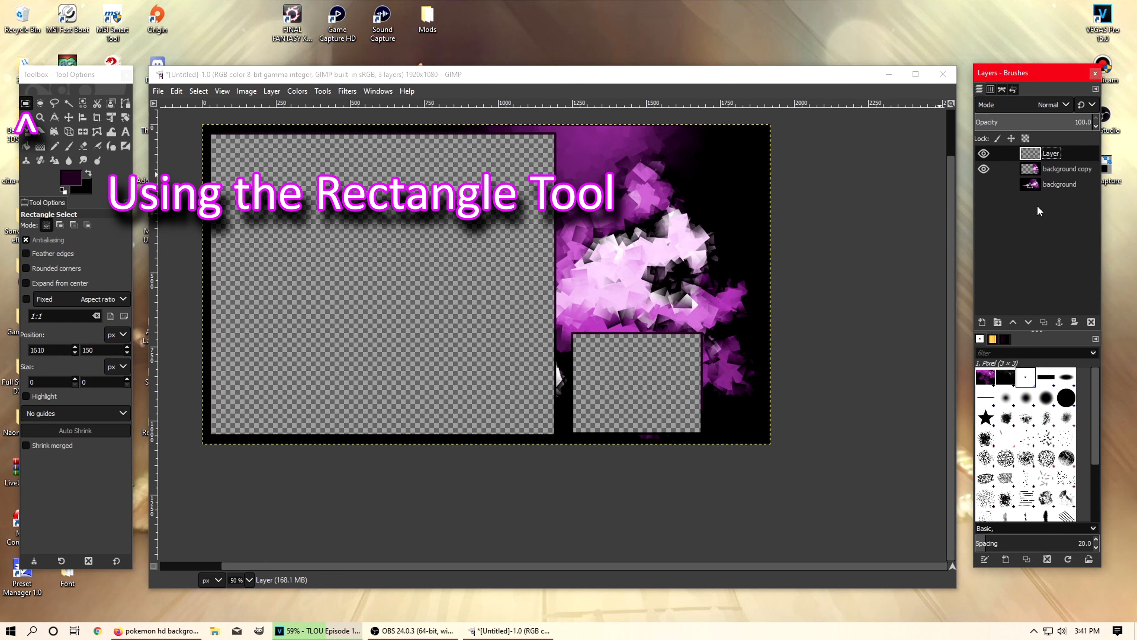
left_click(981, 323)
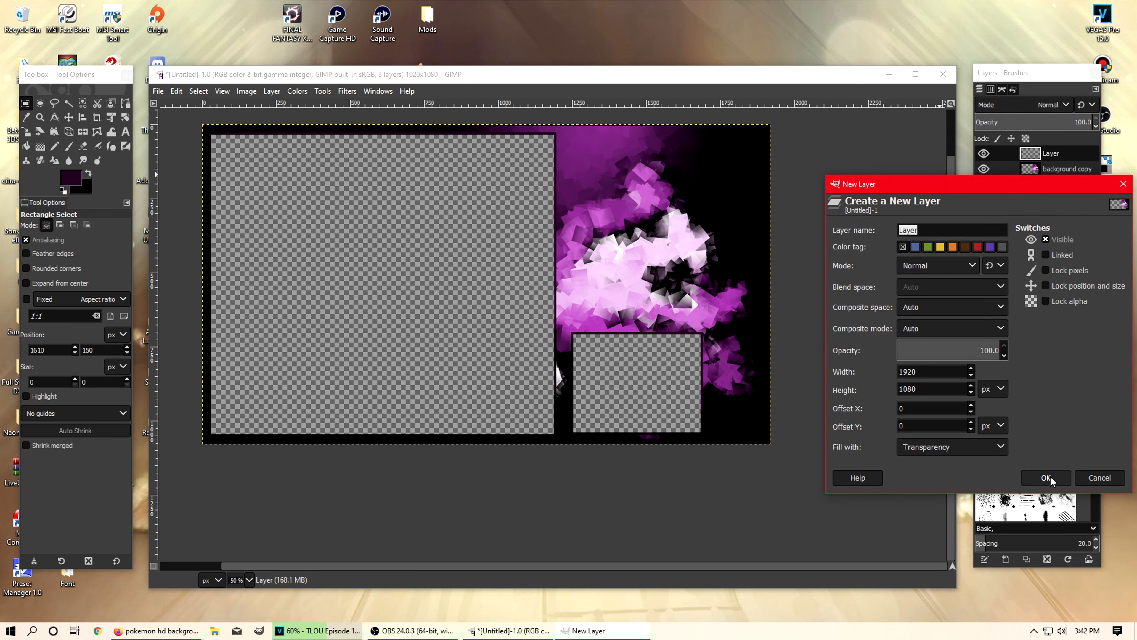
left_click(1046, 478)
double_click(1060, 155)
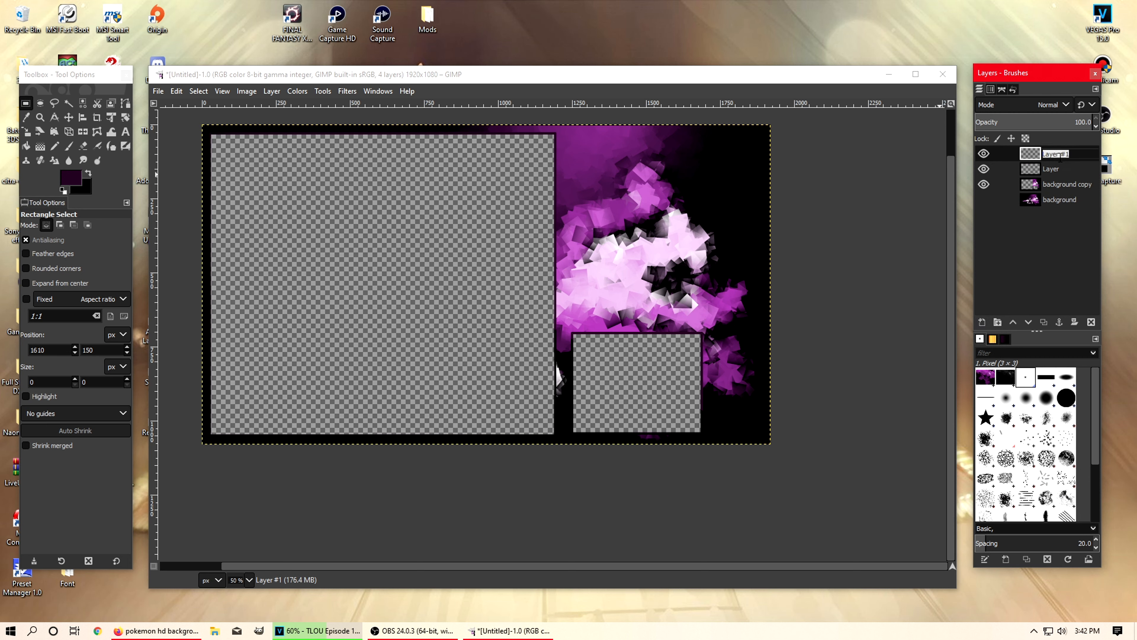
key("Return")
Step: Select a rectangle about 246 × 160 px at about 1228, 30, just beside the large window's upper-right corner
left_click_drag(566, 134, 638, 181)
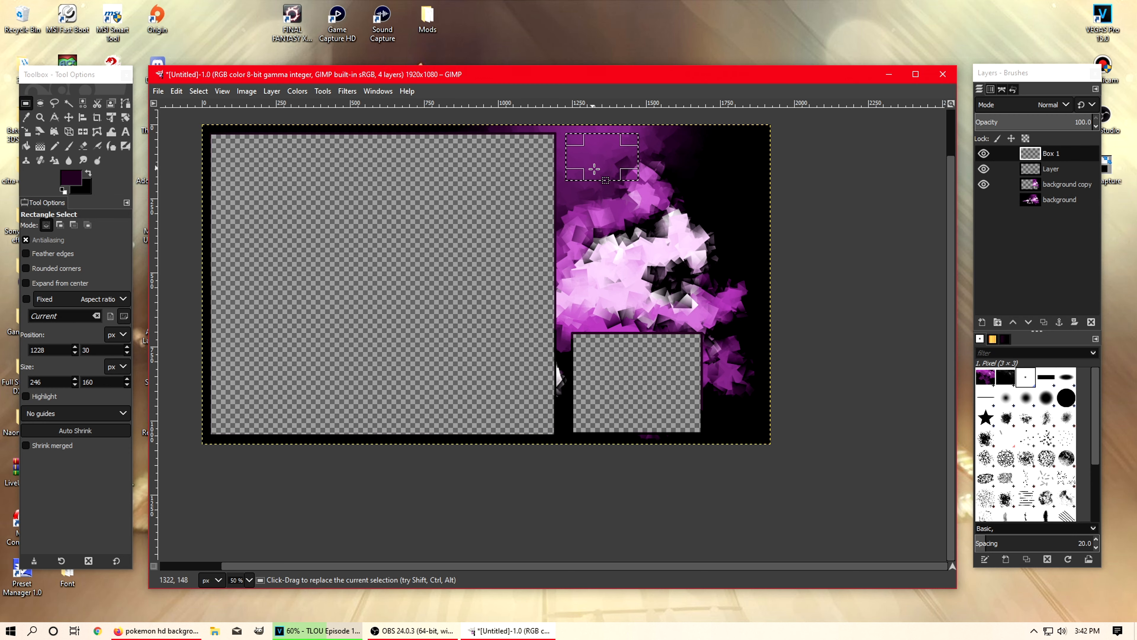
scroll(594, 168, "up", 3, "ctrl")
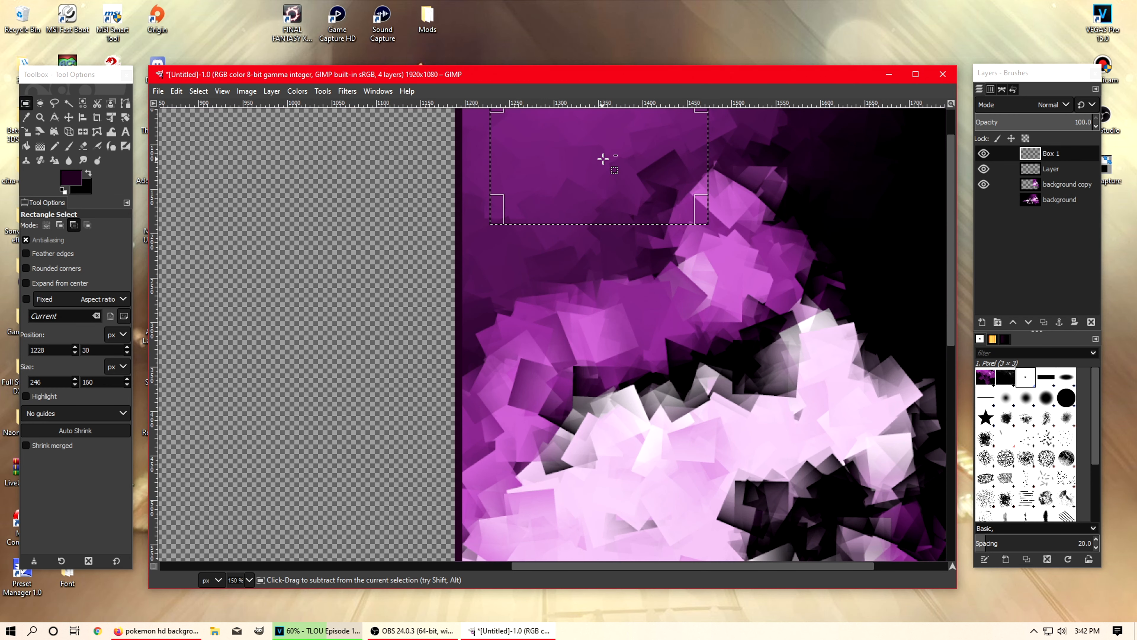
scroll(603, 158, "down", 2, "ctrl")
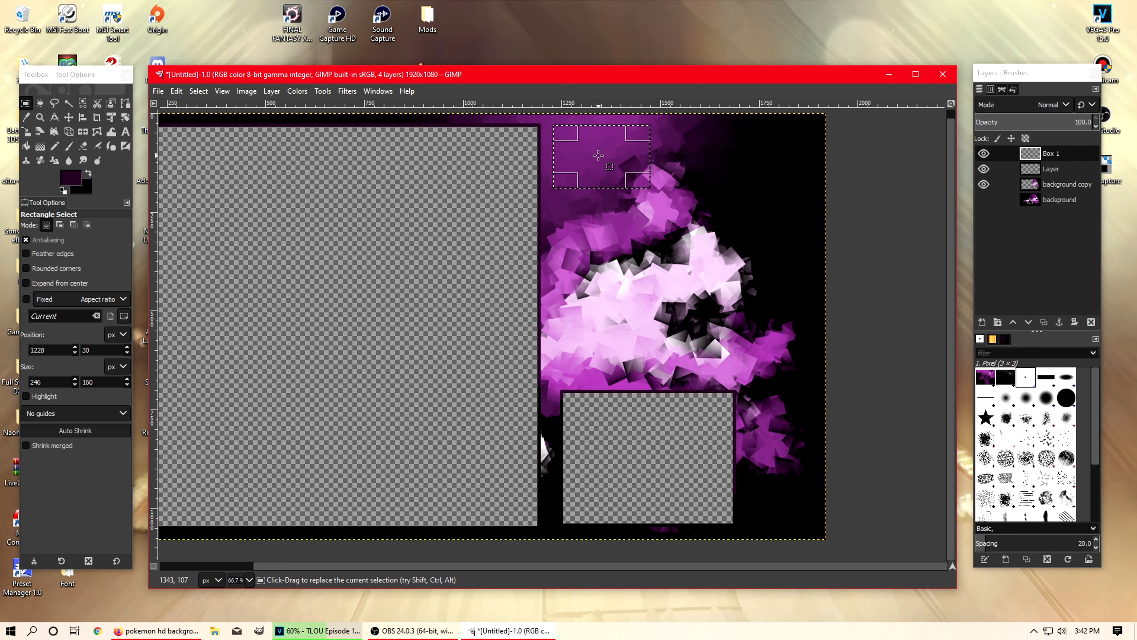
Step: Stroke the rectangular selection with an 8 px solid dark purple line on the Box 1 layer, and remove the selection
right_click(599, 157)
mouse_move(635, 204)
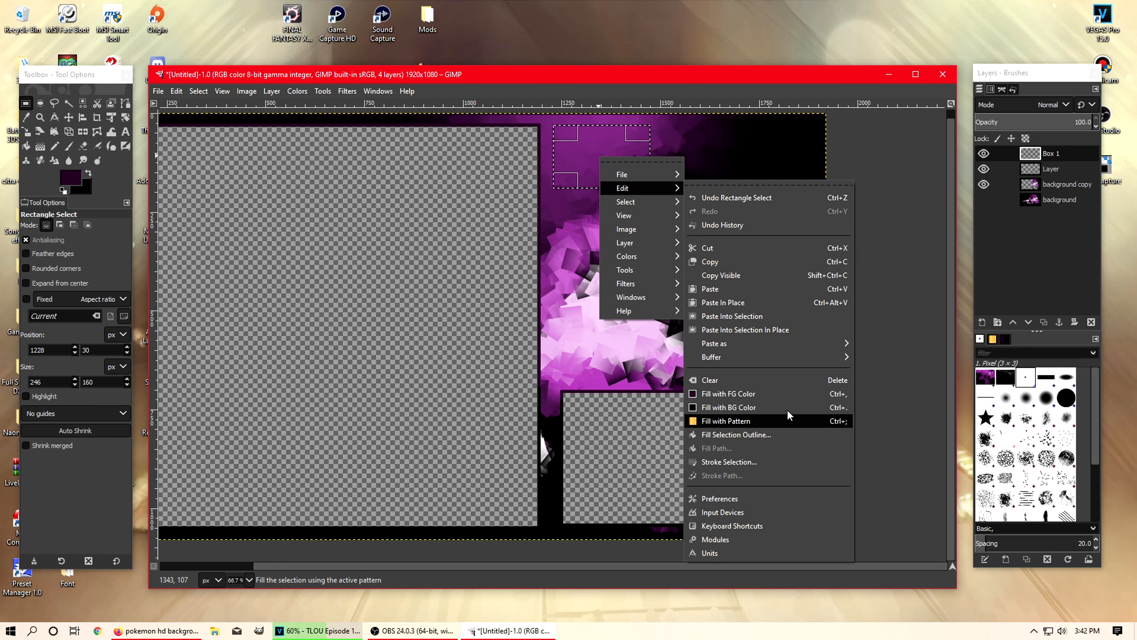
left_click(734, 461)
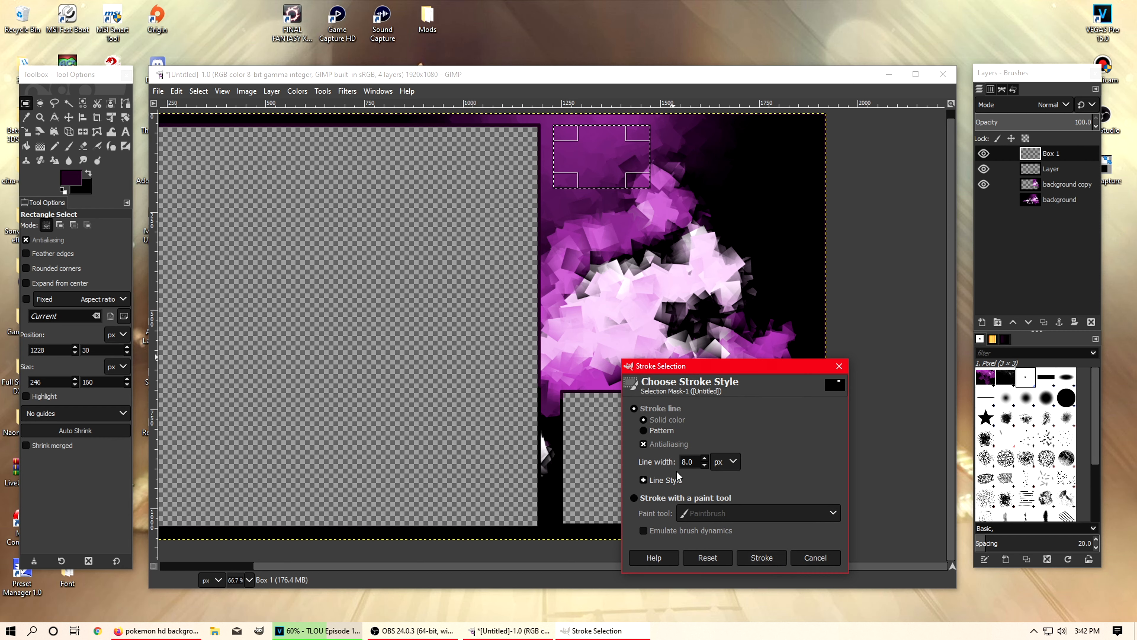
left_click(761, 557)
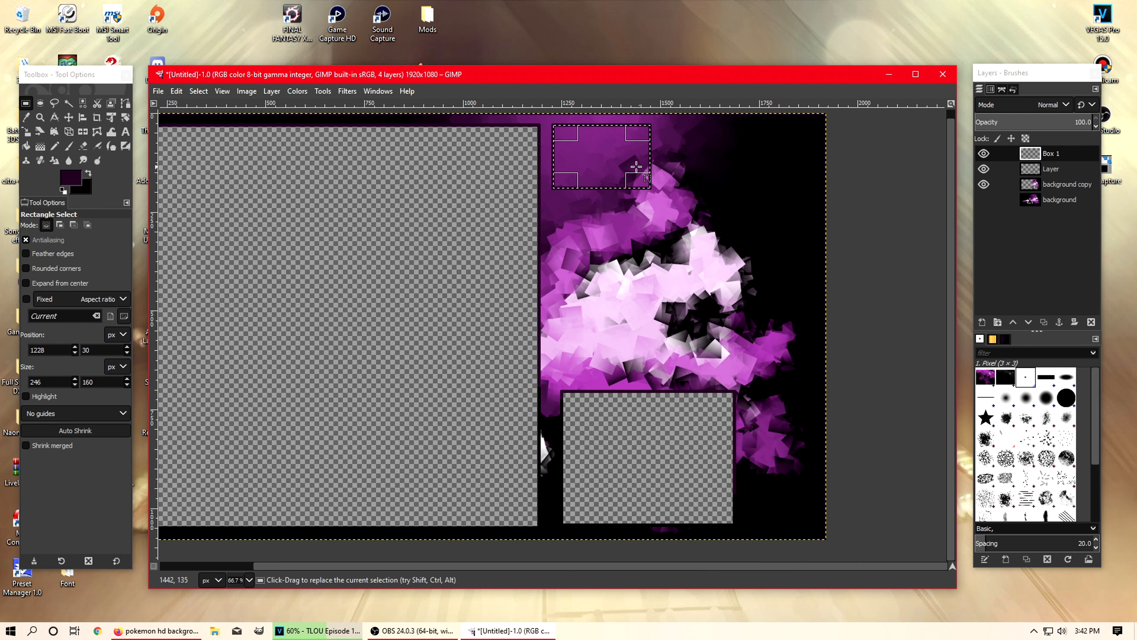
right_click(602, 153)
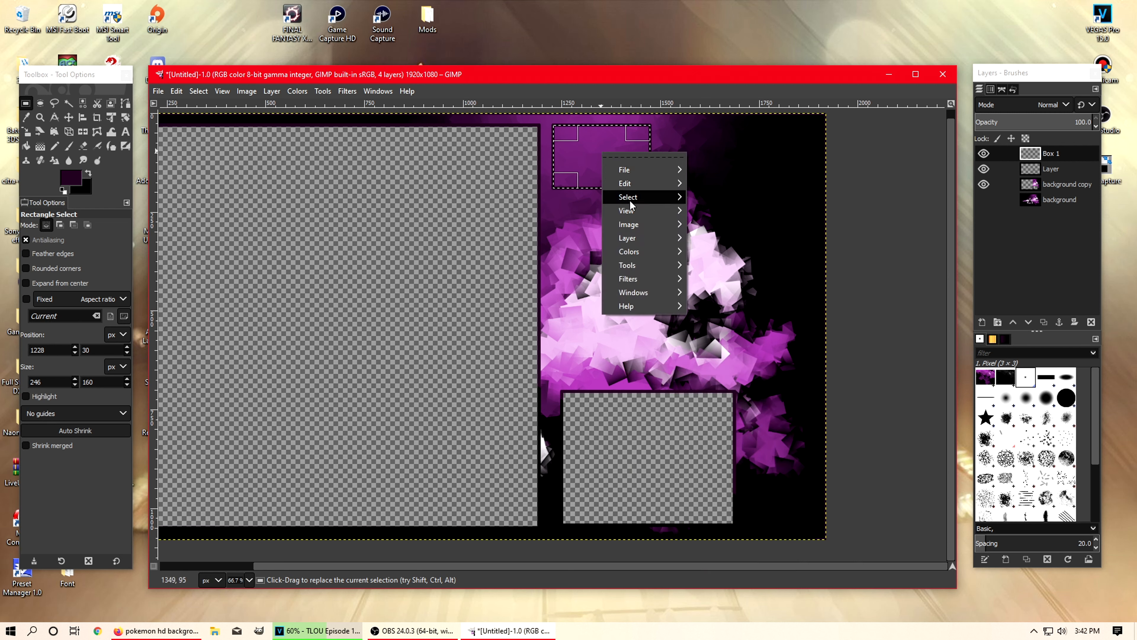
mouse_move(633, 197)
left_click(709, 220)
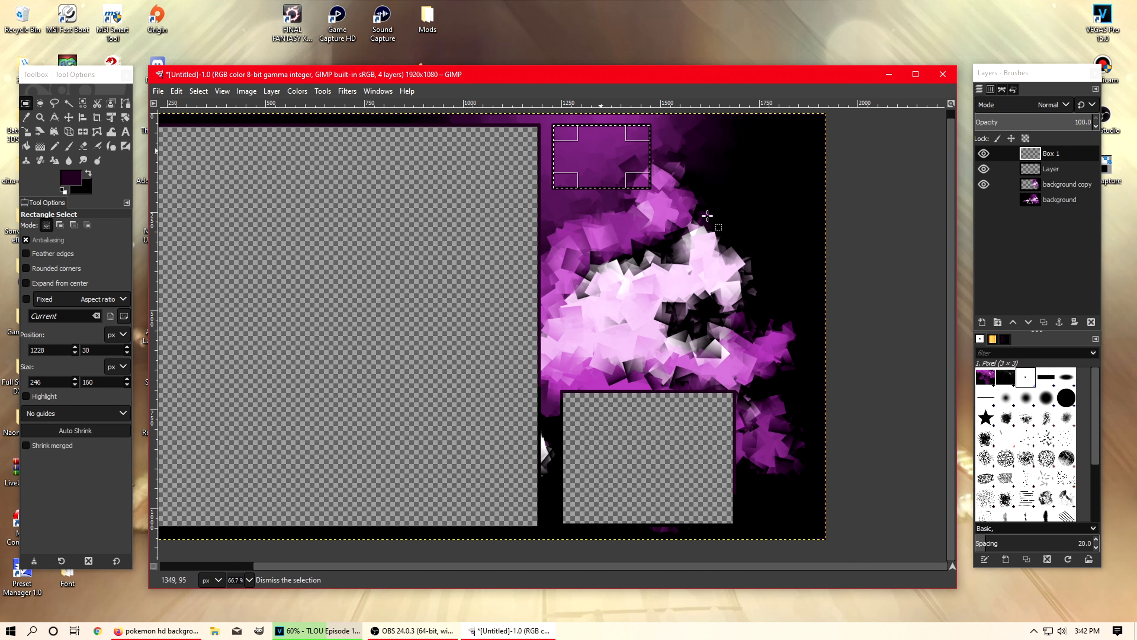
scroll(600, 146, "up", 2, "ctrl")
scroll(609, 185, "down", 1, "ctrl")
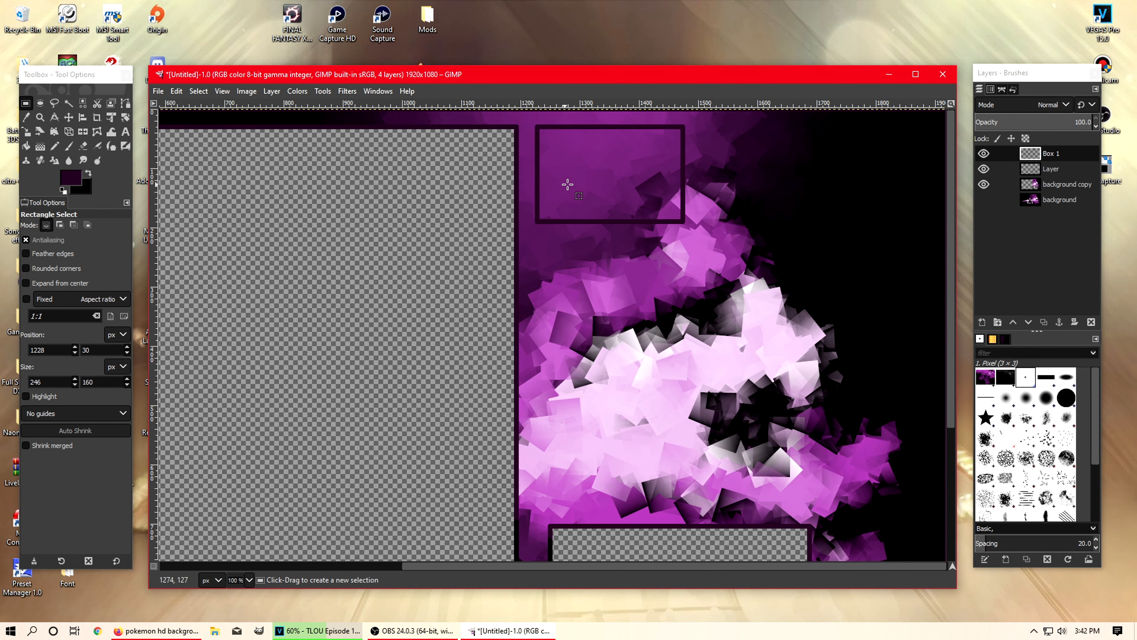
Step: Change the foreground colour to black and bucket-fill the inside of the outlined box on the Box 1 layer
left_click(1059, 155)
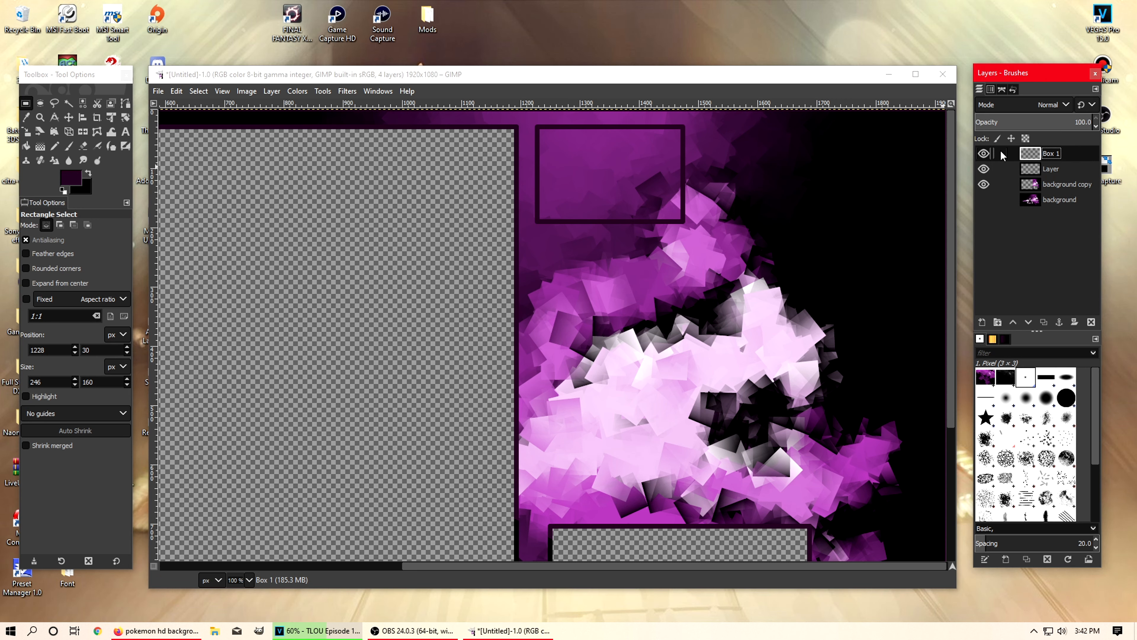
left_click(26, 146)
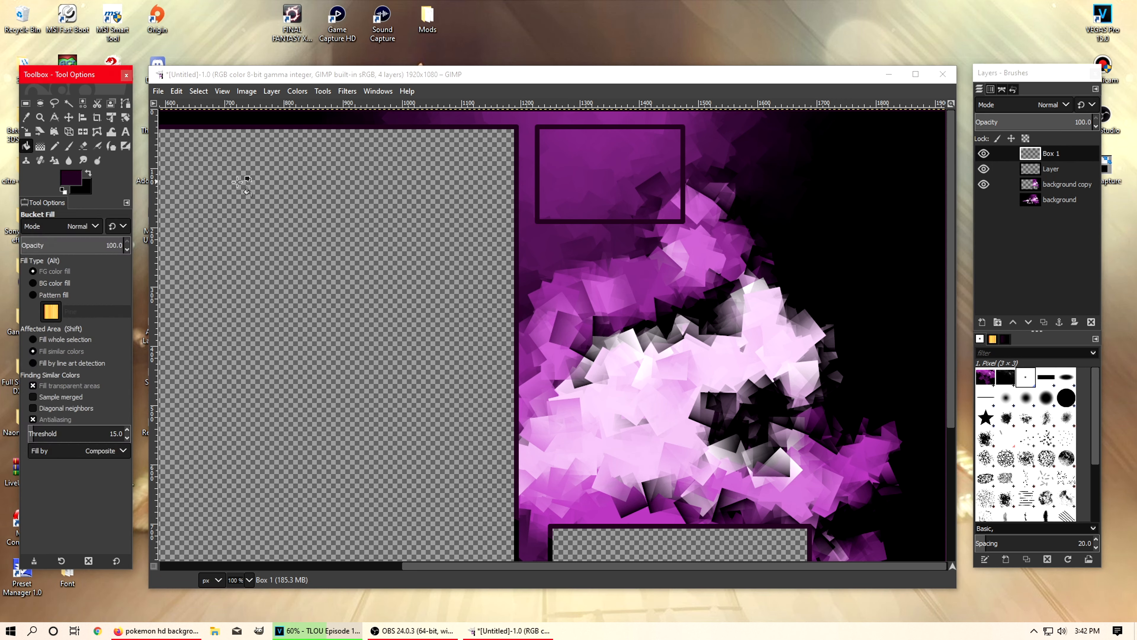
left_click(66, 181)
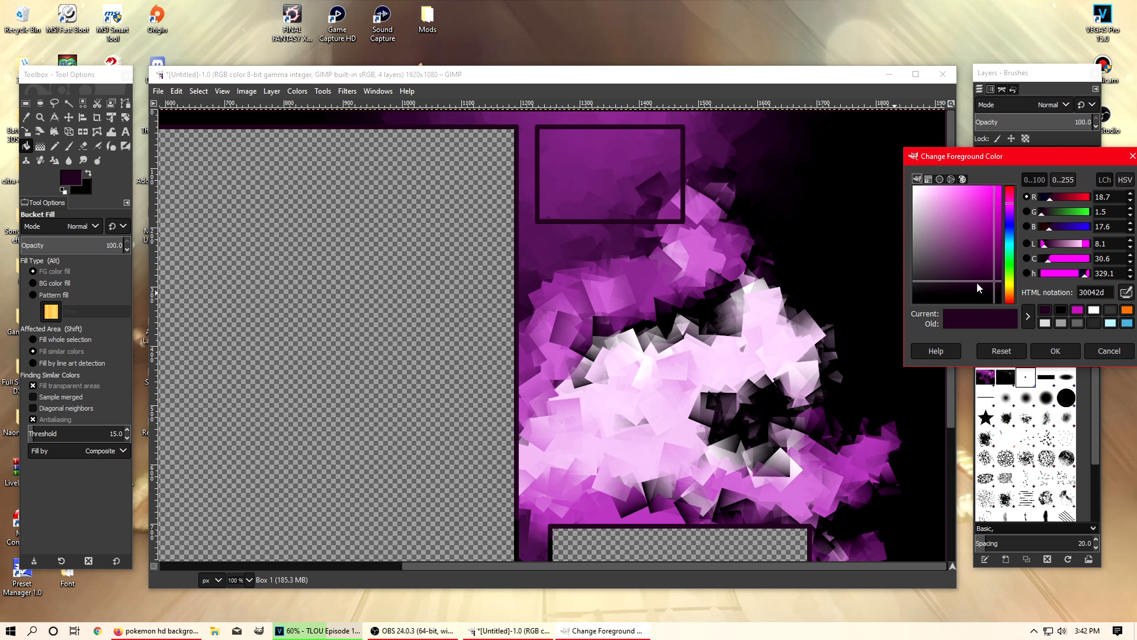
left_click_drag(977, 287, 980, 295)
left_click(1045, 348)
left_click(596, 170)
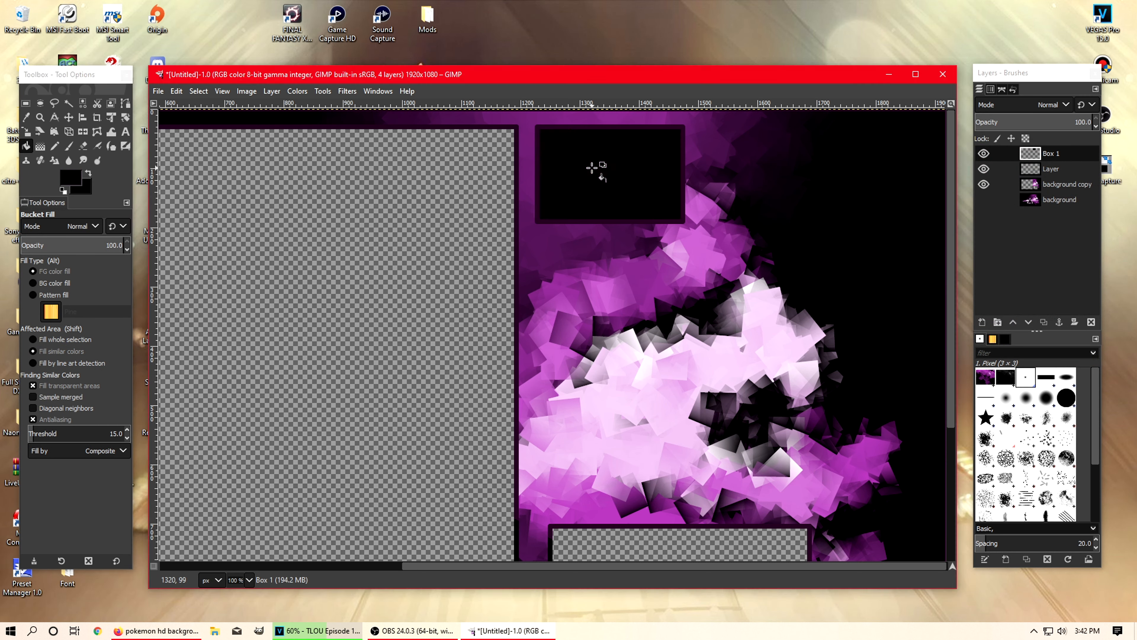
Step: Toggle the Box 1 layer's visibility off and on to examine the filled box against the background
left_click(1051, 159)
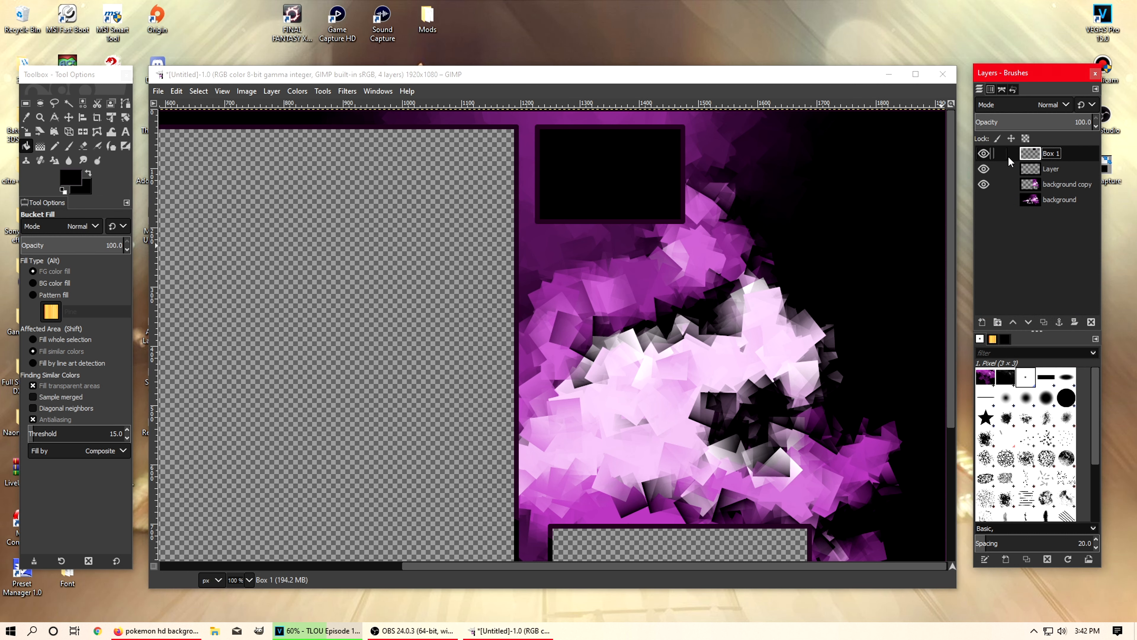
left_click(983, 153)
left_click(983, 153)
left_click(983, 153)
left_click(983, 154)
Step: Try a black bucket fill outside the outlined box on the Box 1 layer, and undo it
left_click(494, 287)
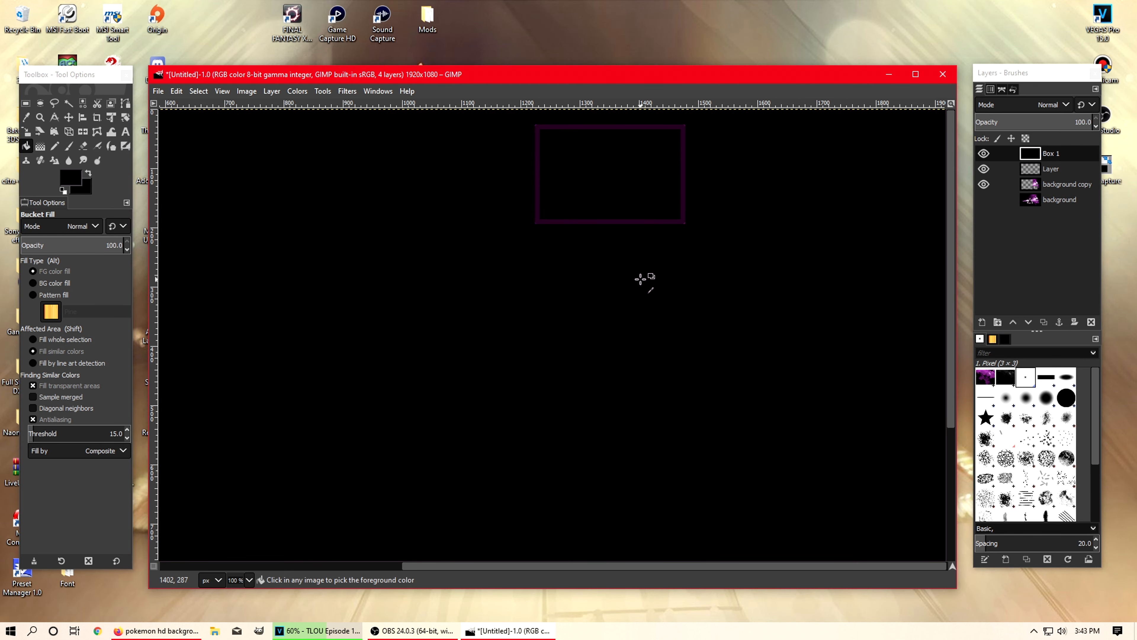
key("ctrl+z")
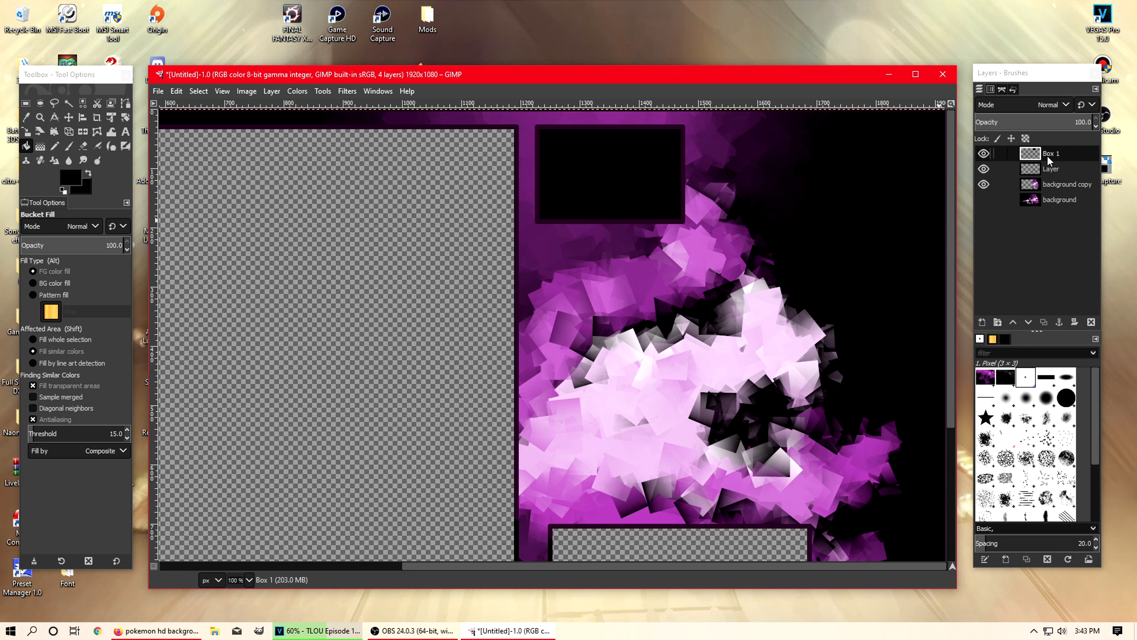
Step: Copy the Box 1 layer, paste it as a new layer and name it box 2
left_click(1058, 161)
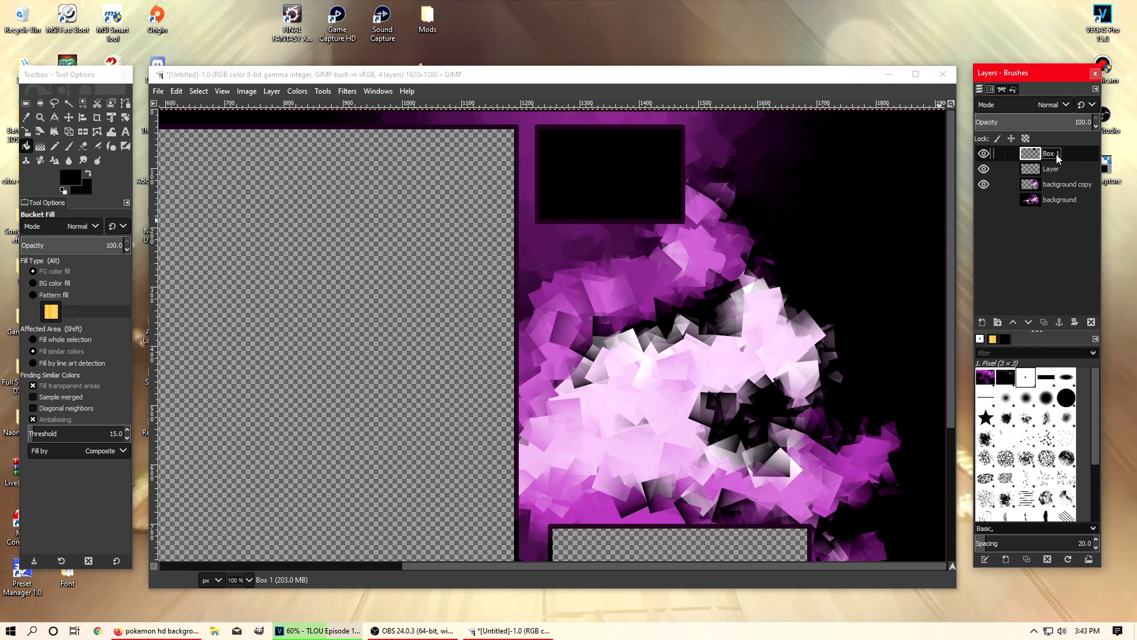
key("ctrl+c")
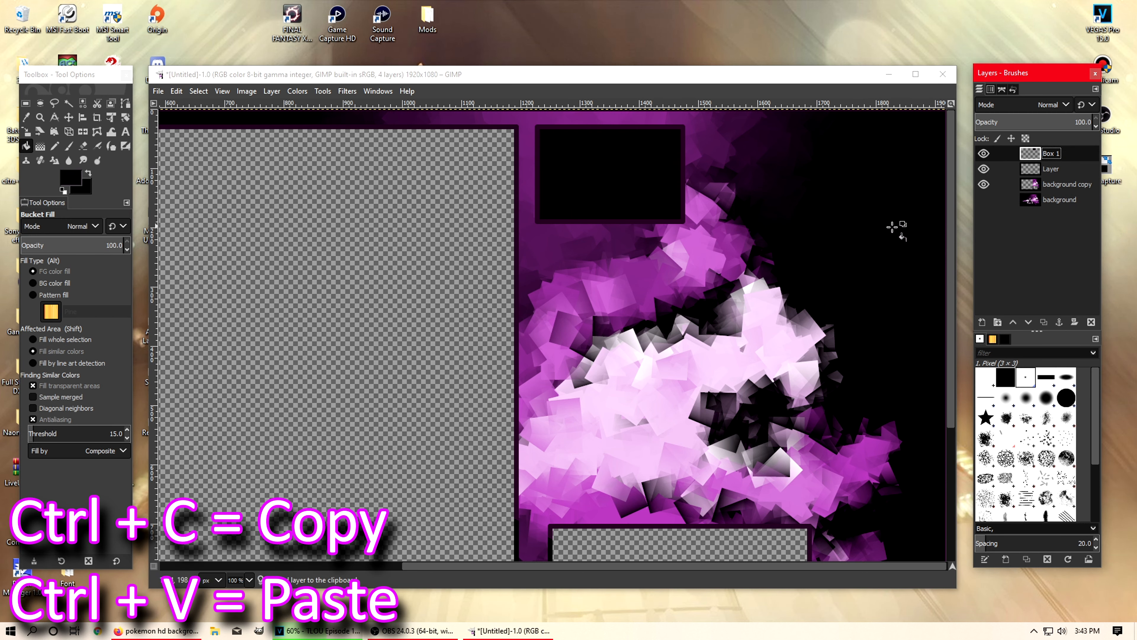
key("ctrl+v")
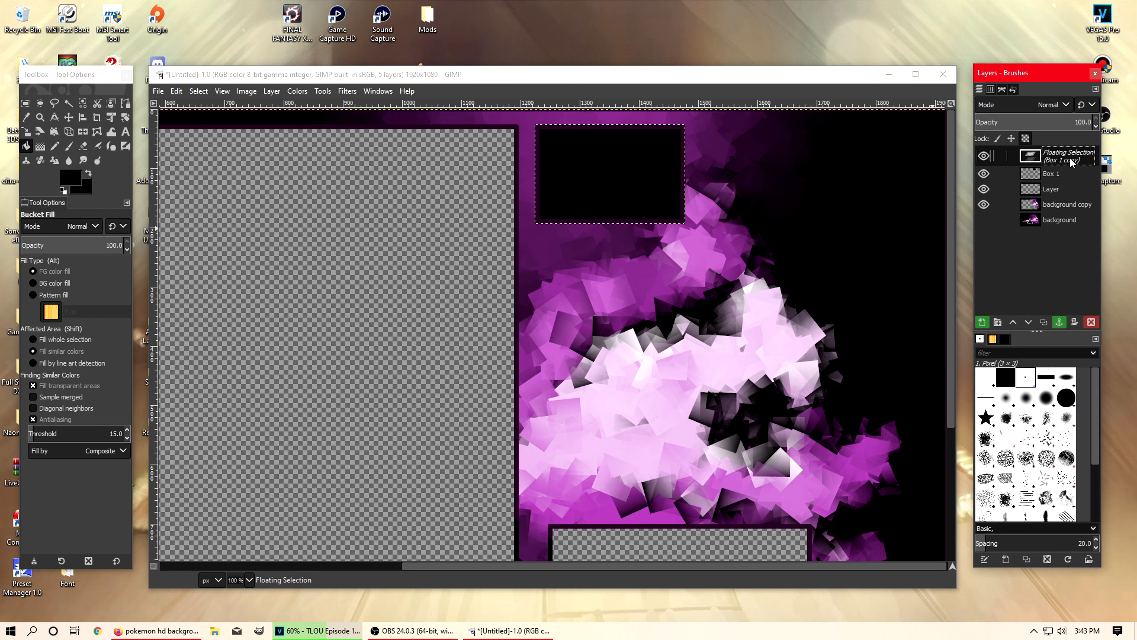
left_click(982, 323)
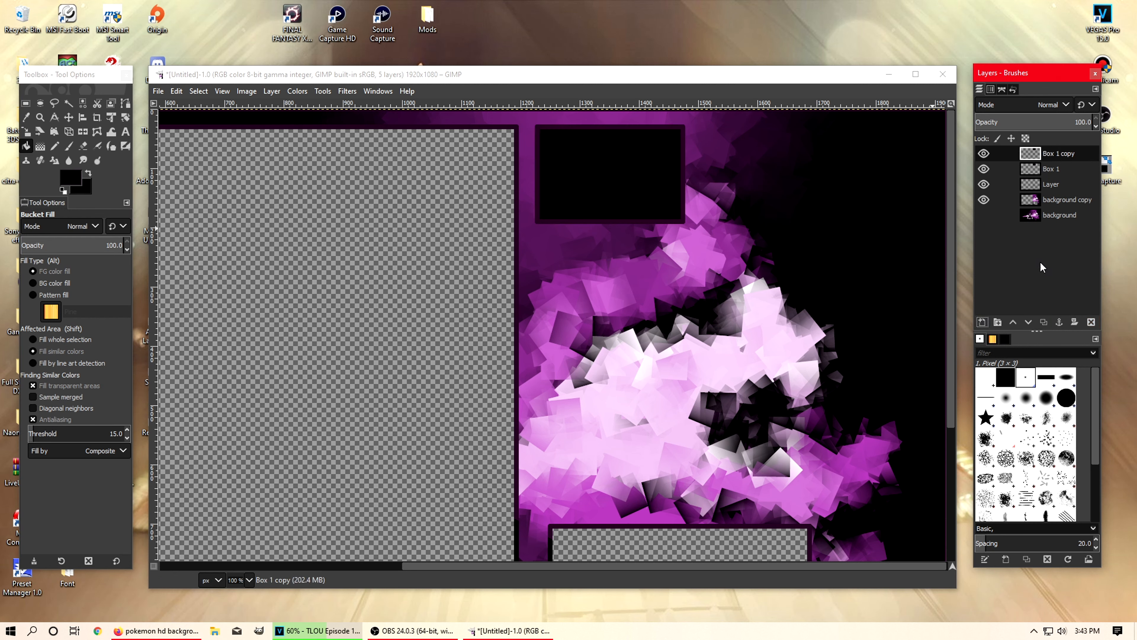
double_click(1058, 154)
key("Return")
Step: Paste two more copies of the box as new layers, named box3 and box 4
key("ctrl+c")
key("ctrl+v")
left_click(982, 322)
double_click(1065, 154)
type("box")
key("ctrl+v")
double_click(1068, 154)
key("Return")
Step: Paste another two copies of the box as new layers, named box 5 and box 6
key("ctrl+v")
left_click(982, 322)
double_click(1062, 155)
type("box 5")
key("Return")
left_click(983, 322)
key("Return")
double_click(1062, 155)
type("box 6")
key("Return")
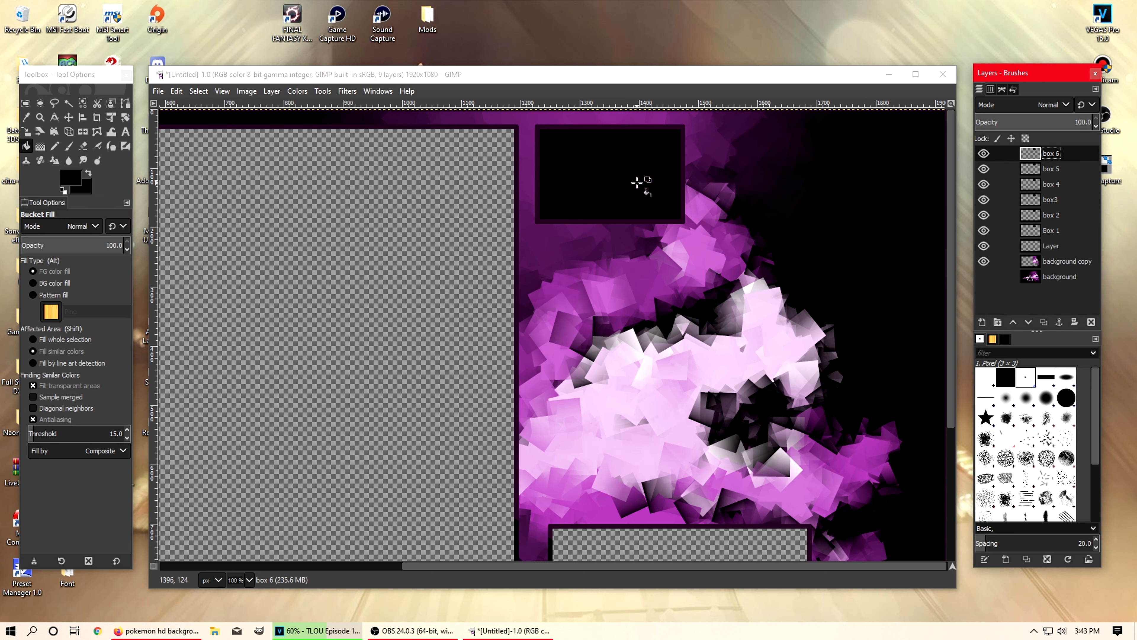
Step: Spread the stacked box copies apart over the background with the Move tool
key("m")
left_click_drag(636, 178, 809, 290)
left_click_drag(670, 193, 798, 161)
left_click_drag(609, 184, 626, 270)
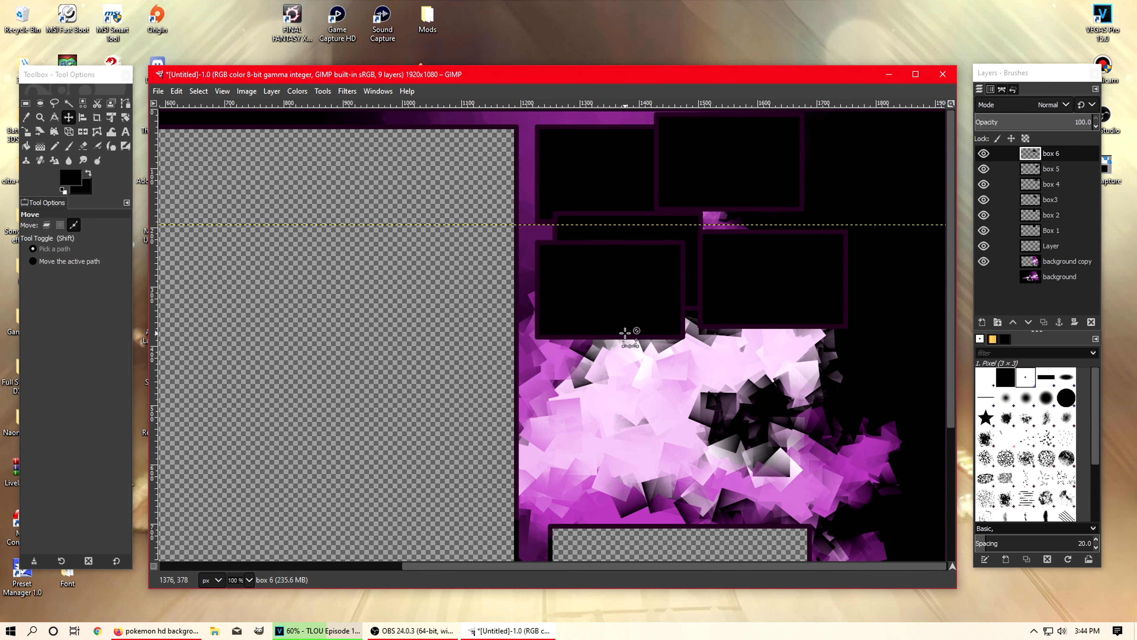
Step: Place box 6 and box 5 side by side in a row just above the small window
scroll(625, 333, "down", 1, "ctrl")
left_click_drag(727, 303, 718, 397)
left_click_drag(617, 315, 623, 429)
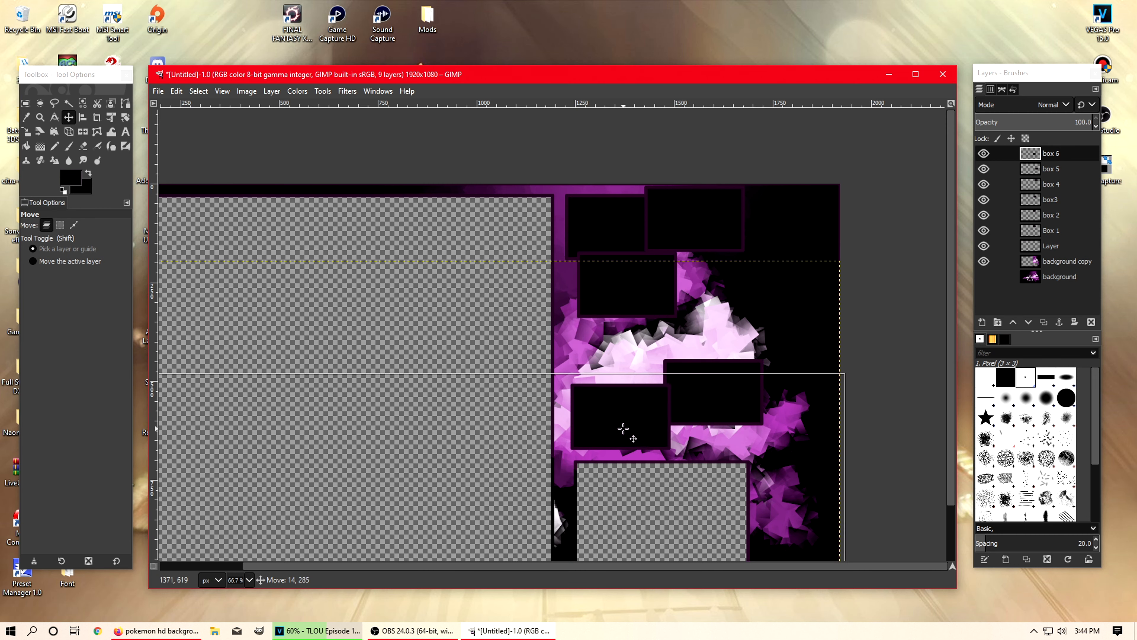
left_click_drag(700, 408, 717, 434)
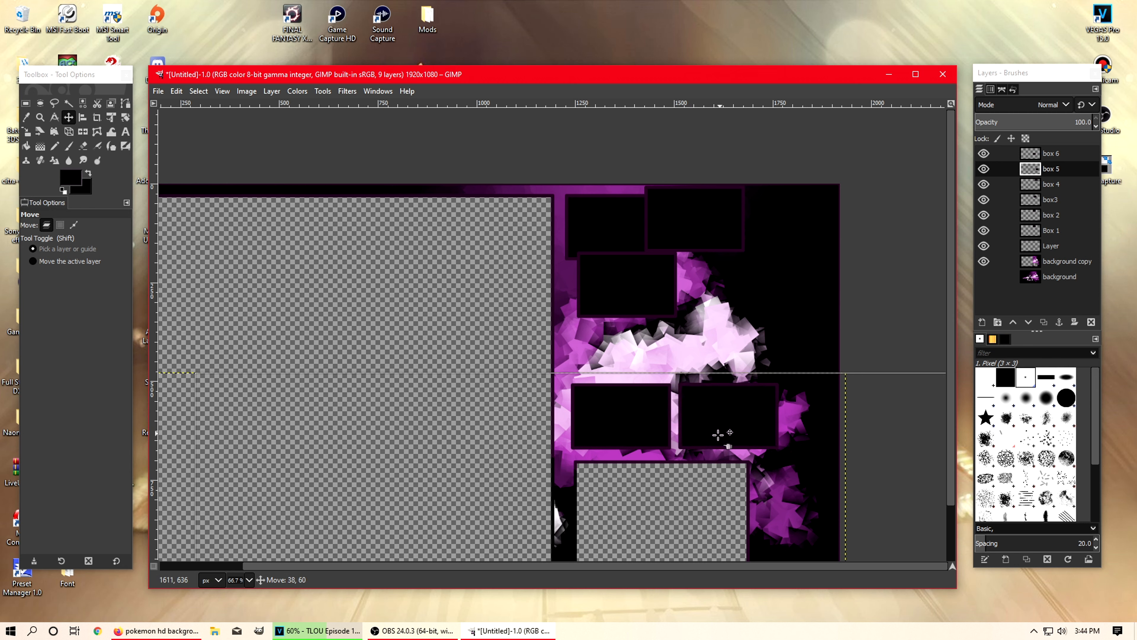
Step: Move box 2 beside Box 1 in the upper row, and place box3 and box 4 side by side beneath them
left_click_drag(628, 292, 620, 347)
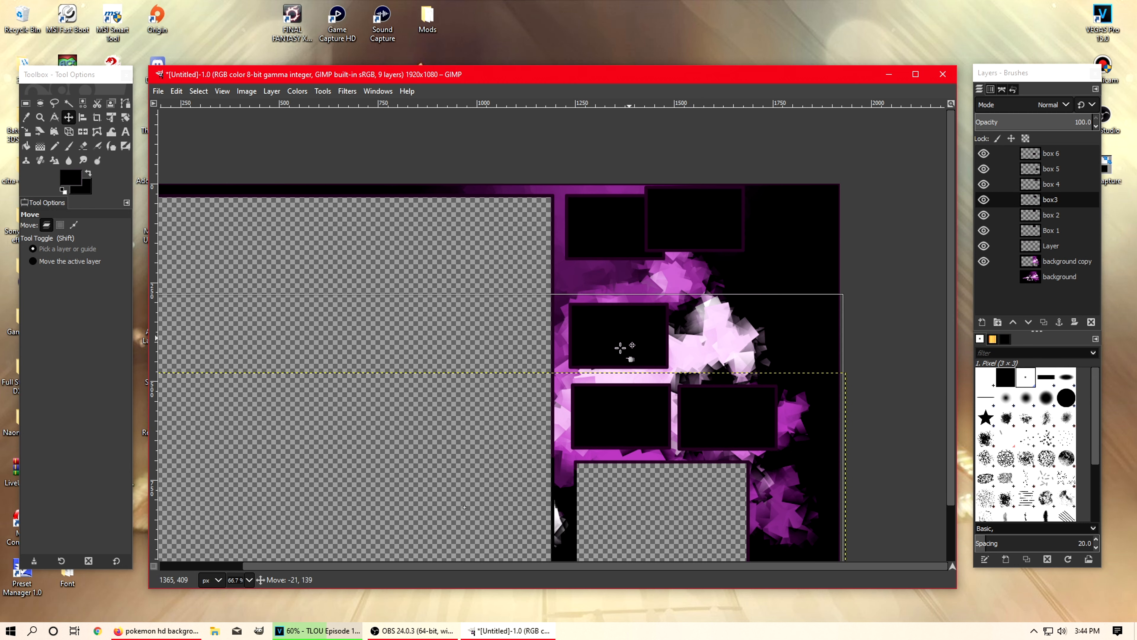
left_click_drag(684, 236, 716, 360)
left_click_drag(638, 228, 741, 231)
left_click_drag(716, 336, 709, 297)
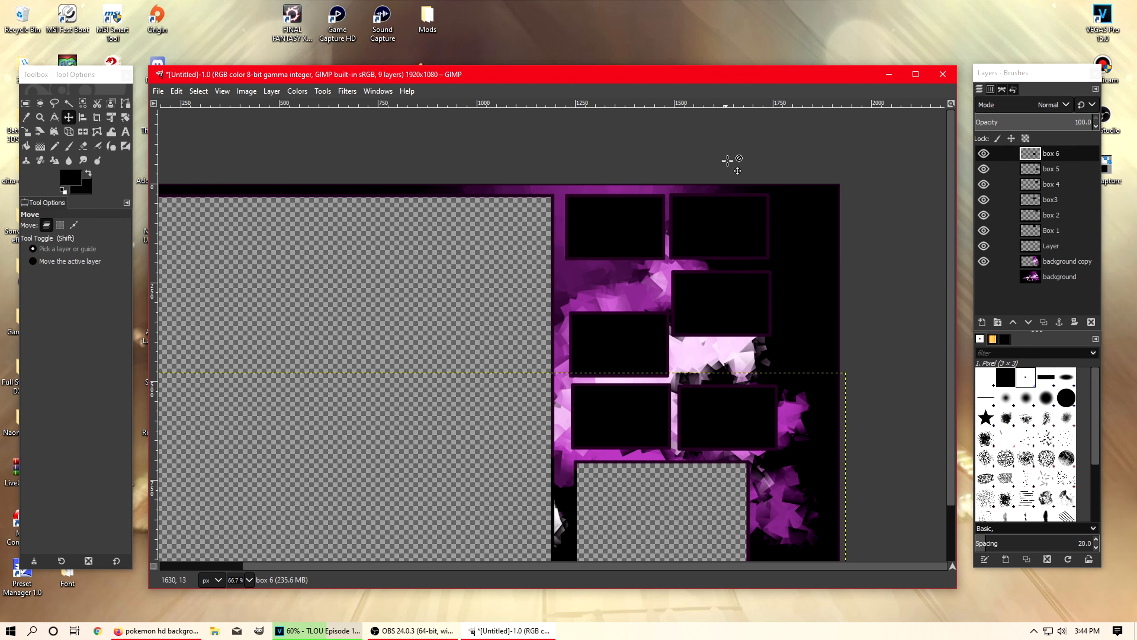
left_click_drag(629, 326, 622, 293)
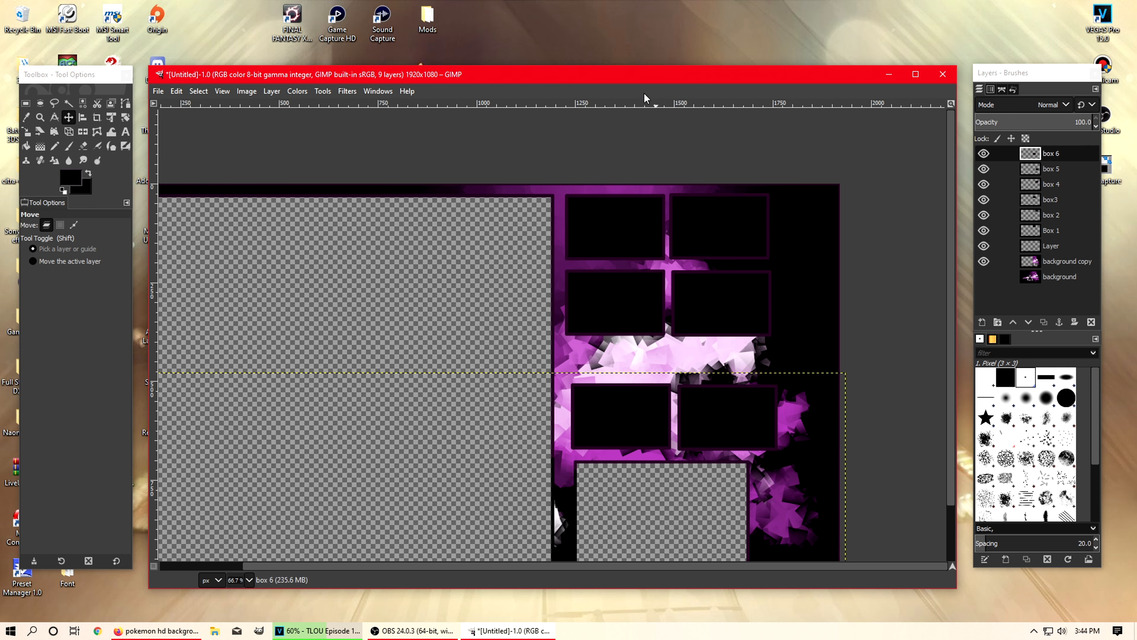
Step: Add a horizontal guide along the lower edges of the upper two boxes, and nudge box 2 and Box 1 to align with it
left_click_drag(650, 101, 667, 259)
left_click_drag(727, 227, 729, 229)
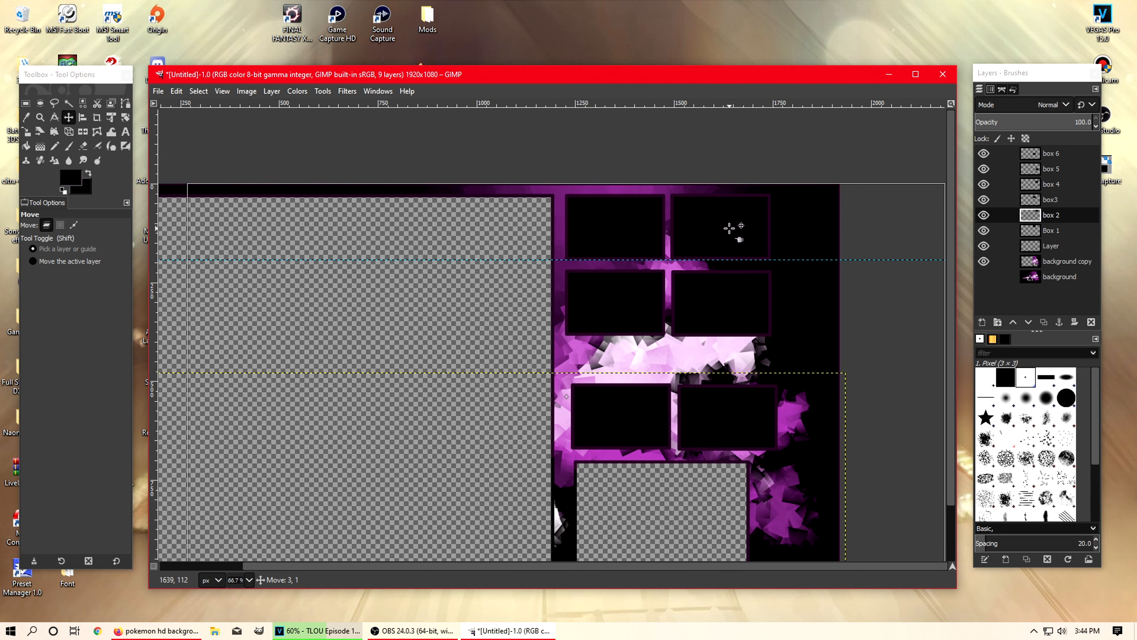
scroll(718, 259, "up", 4)
left_click_drag(471, 230, 470, 230)
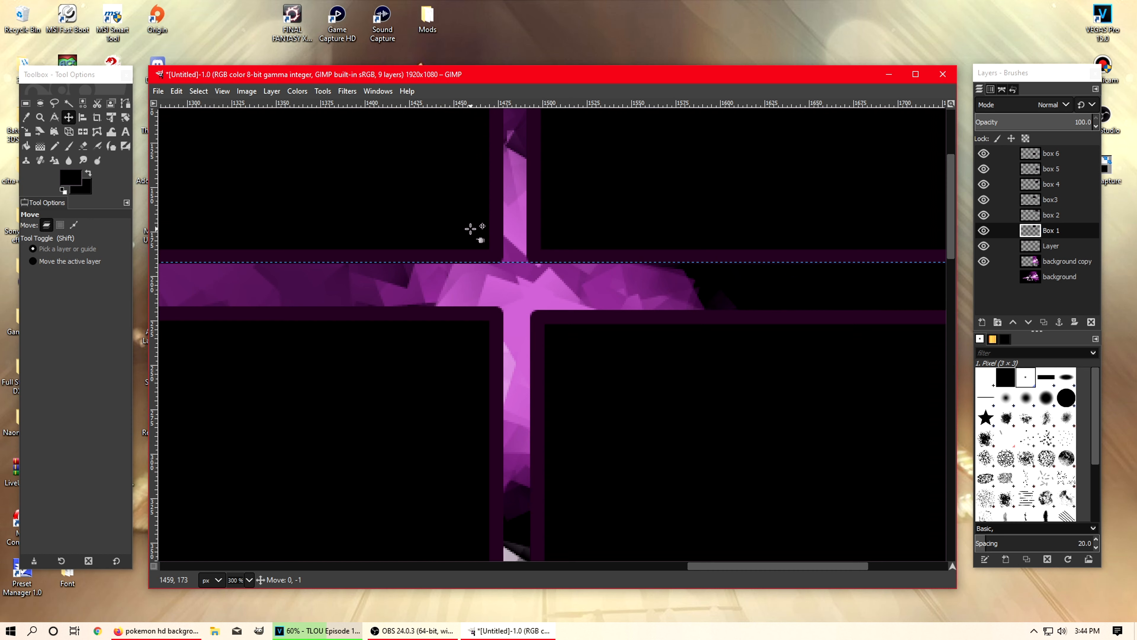
scroll(537, 261, "down", 2)
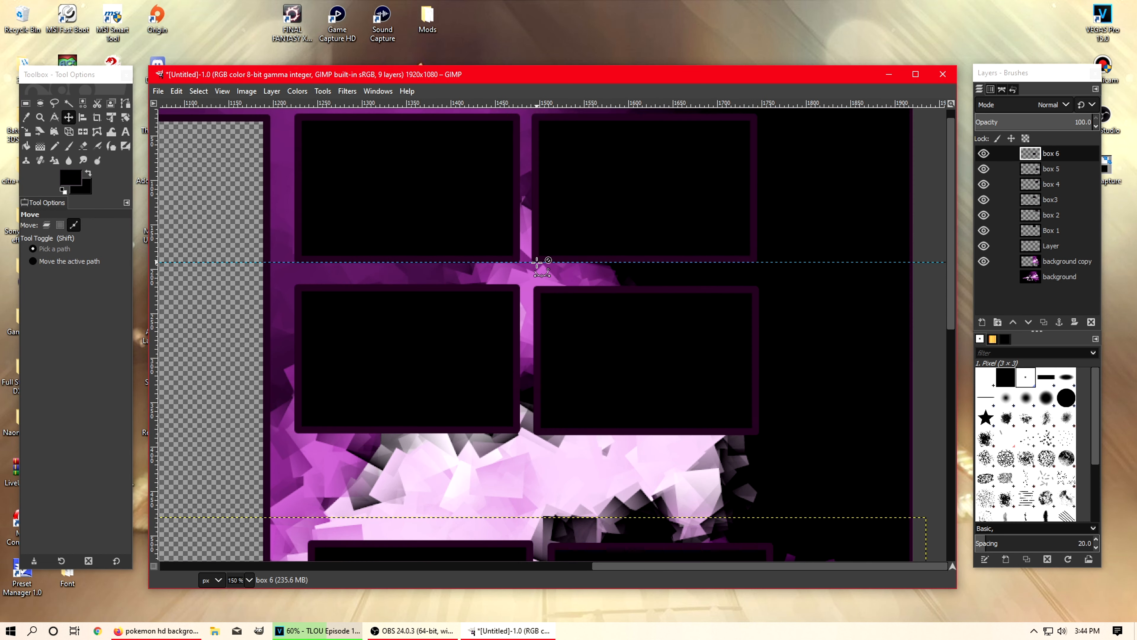
scroll(537, 261, "down", 2)
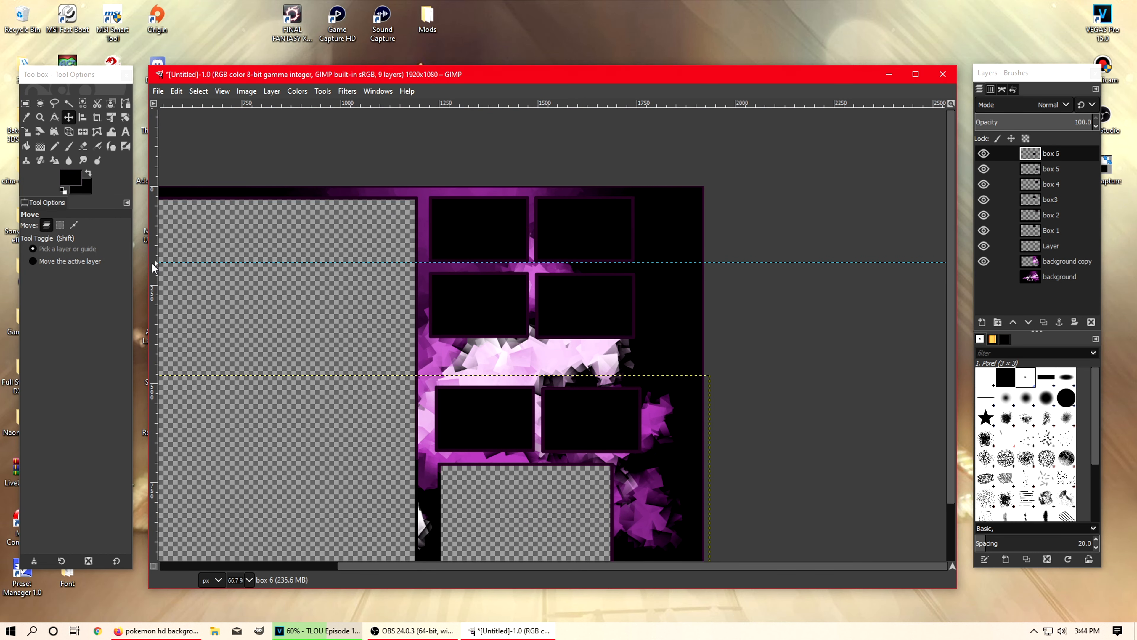
Step: Add two vertical guides along the inner edges of the upper boxes, marking the gap between the two columns
left_click_drag(153, 267, 530, 305)
scroll(533, 251, "up", 4)
scroll(520, 388, "down", 3)
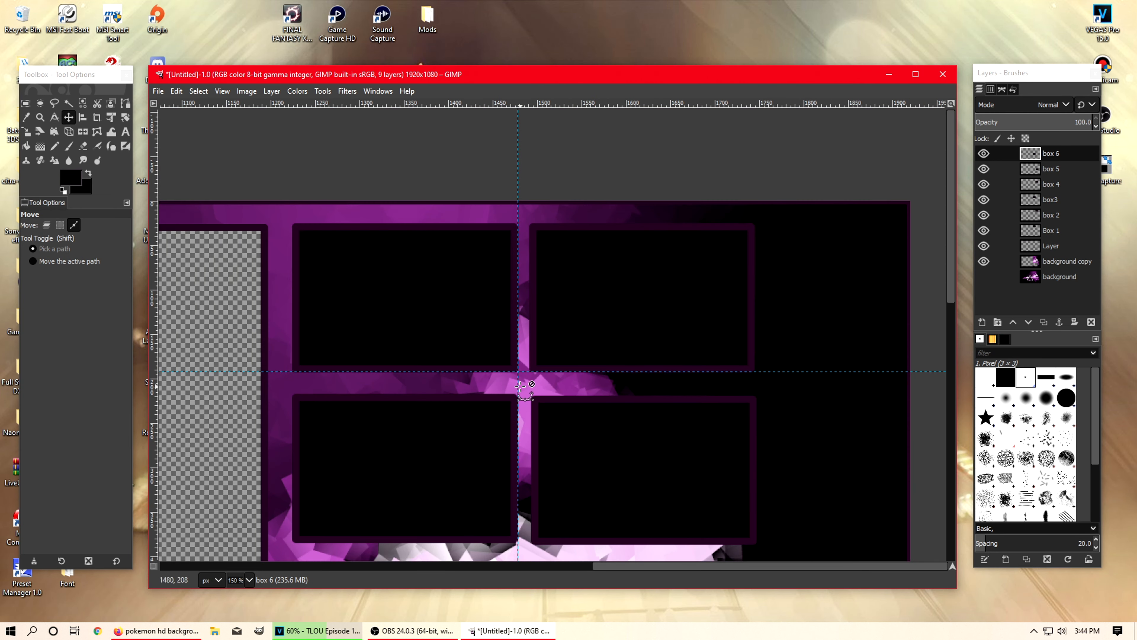
left_click_drag(154, 331, 539, 340)
scroll(539, 343, "up", 4)
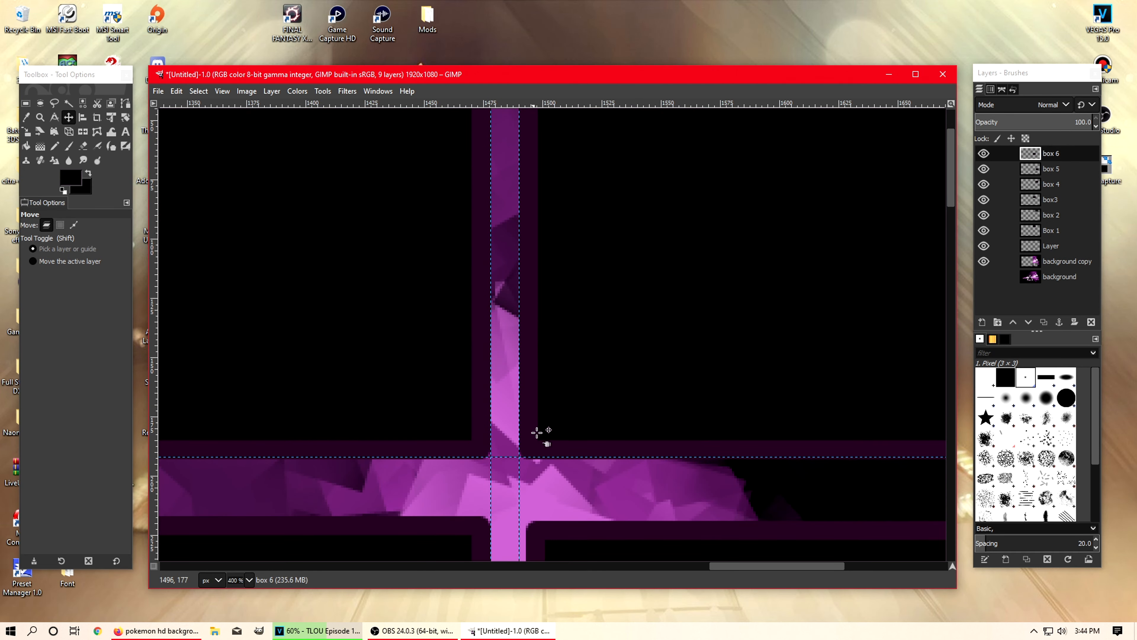
Step: Move the horizontal guide to the upper edge of the second-row boxes and align box 4 with it and the vertical guide
scroll(577, 456, "down", 3)
scroll(577, 445, "up", 2)
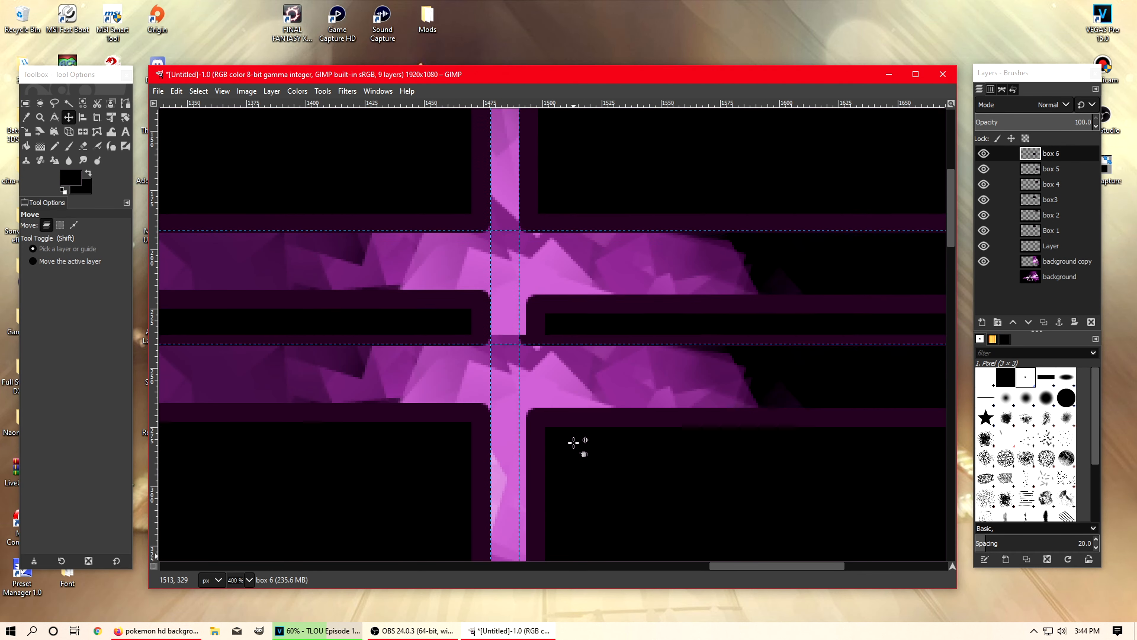
left_click_drag(538, 436, 533, 415)
left_click_drag(559, 345, 562, 415)
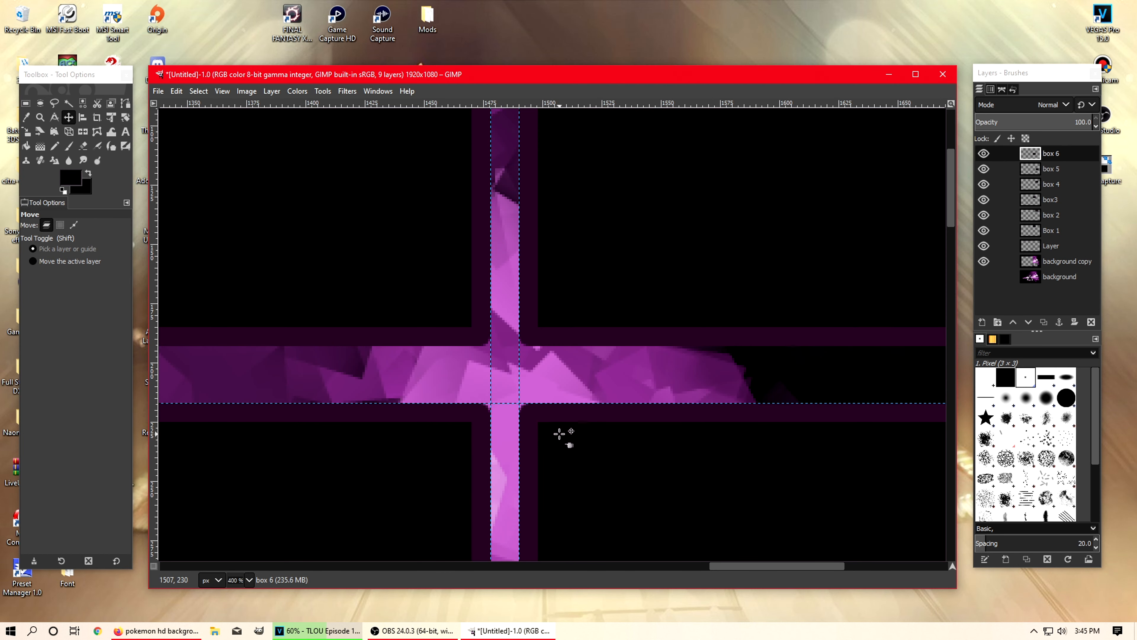
Step: Line up the two third-row boxes with the vertical guides and add a horizontal guide at their upper edges
scroll(559, 433, "down", 11)
left_click_drag(620, 494, 586, 354)
left_click_drag(415, 492, 388, 363)
left_click_drag(555, 108, 571, 344)
scroll(535, 398, "down", 1)
scroll(535, 398, "down", 3)
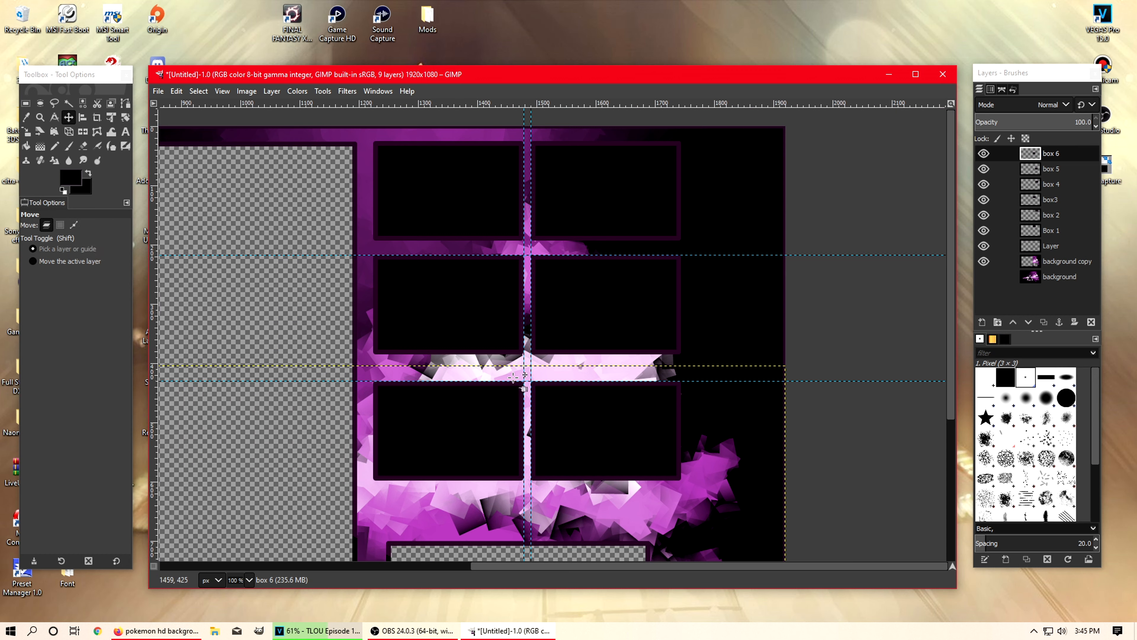
Step: Move the third-row boxes closer to the second row, raise their guide to match, and nudge both boxes onto it
left_click_drag(493, 408, 490, 406)
left_click_drag(576, 434, 579, 422)
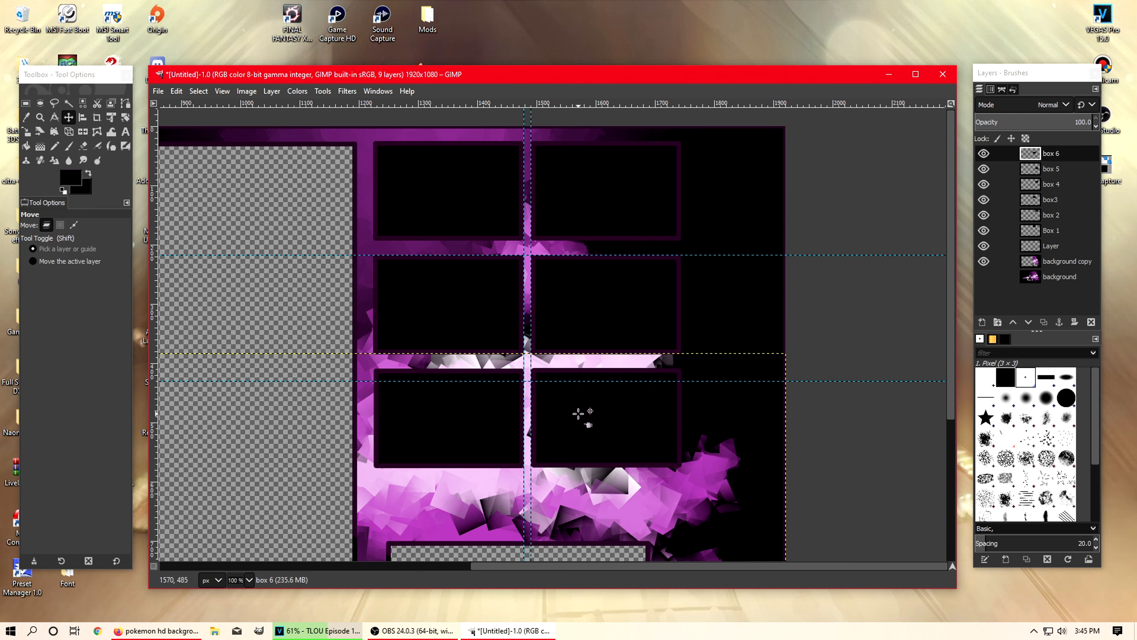
left_click_drag(574, 383, 576, 369)
scroll(565, 391, "up", 3, "ctrl")
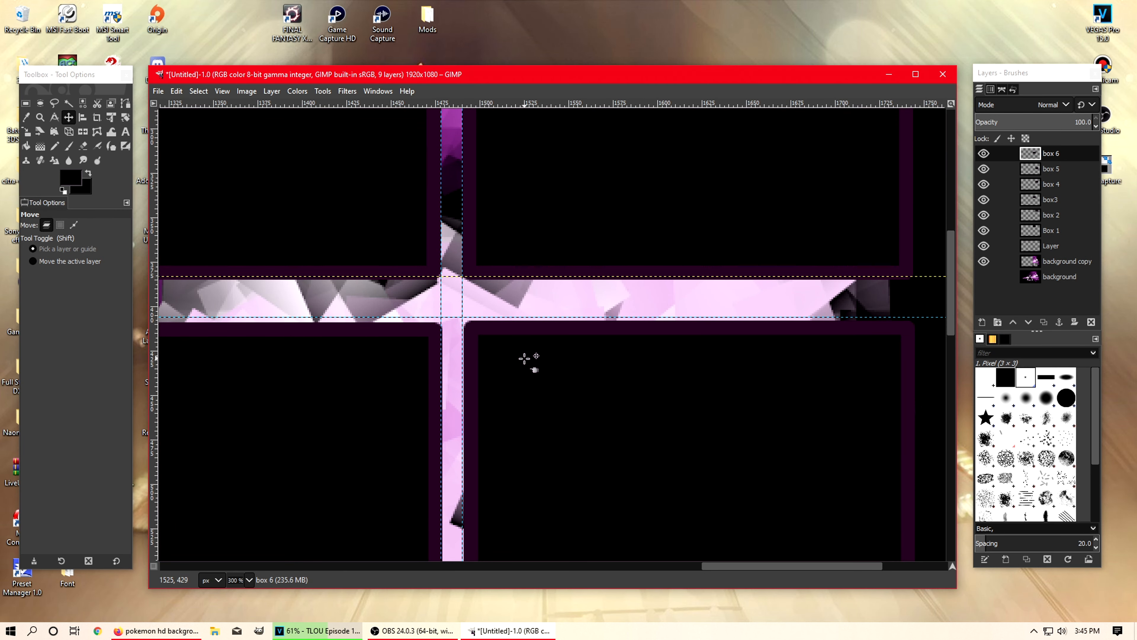
left_click_drag(393, 368, 393, 365)
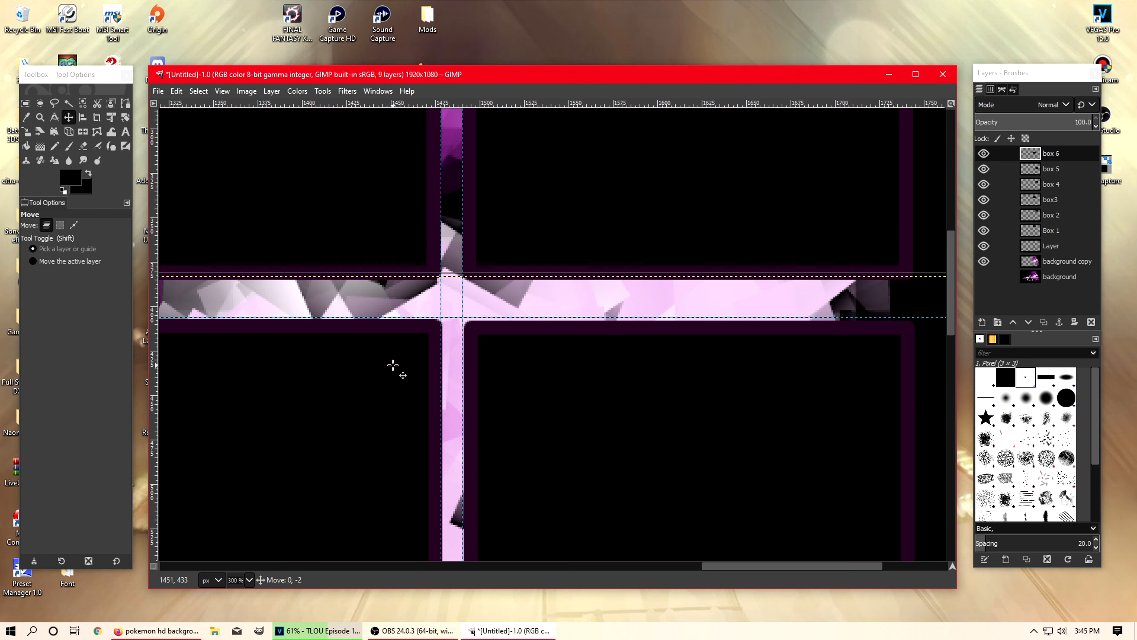
left_click_drag(540, 359, 536, 357)
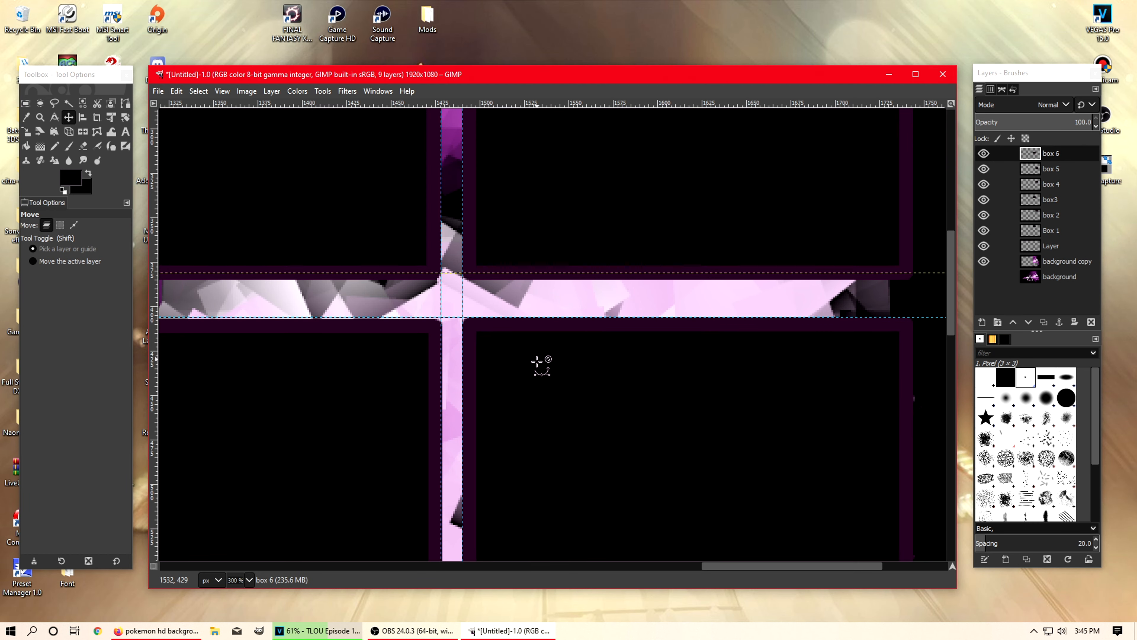
Step: Check the spacing and alignment of all six boxes across the three rows
scroll(535, 373, "down", 4, "ctrl")
scroll(535, 392, "up", 3, "ctrl")
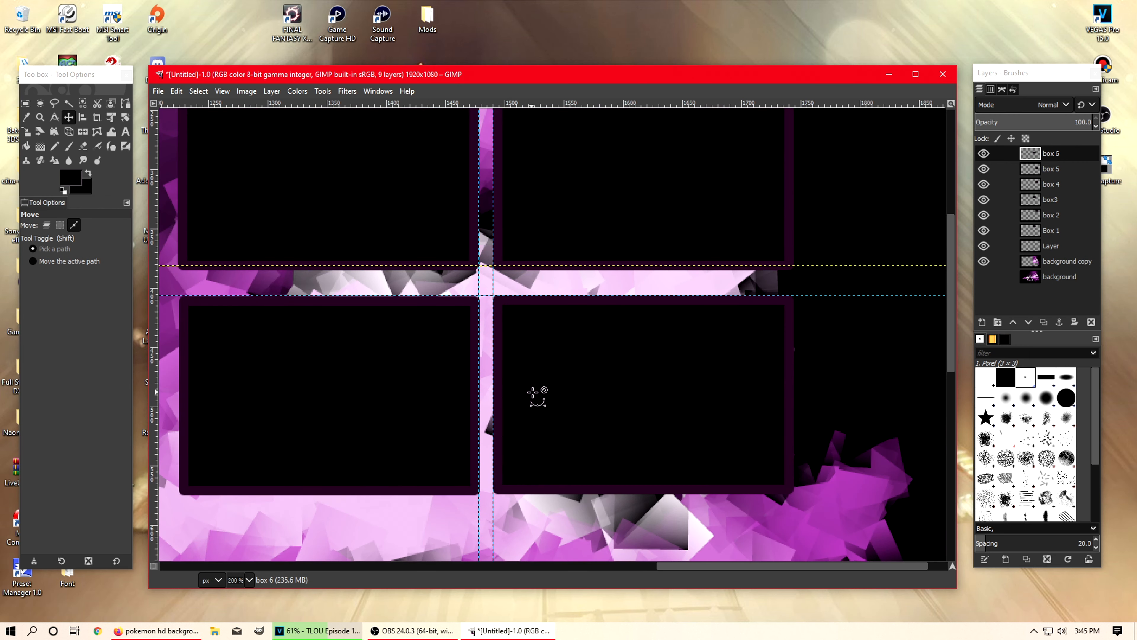
scroll(530, 393, "down", 5)
scroll(531, 393, "up", 9)
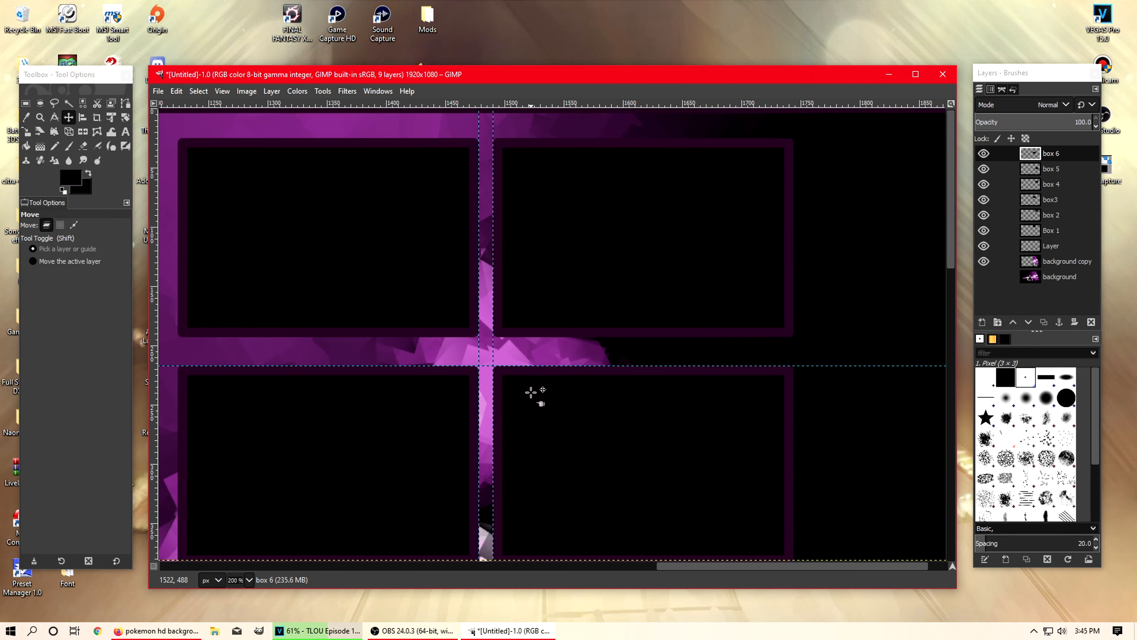
scroll(530, 392, "down", 5)
scroll(531, 392, "up", 4)
scroll(531, 392, "down", 6)
scroll(531, 392, "up", 5)
scroll(531, 392, "down", 2)
scroll(531, 392, "down", 6, "ctrl")
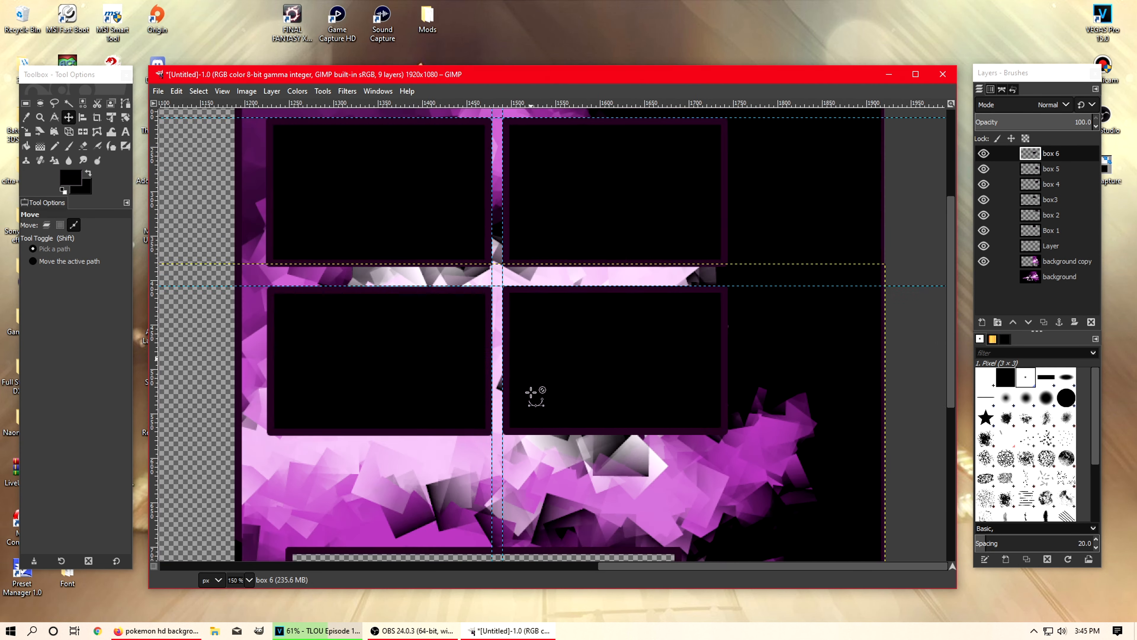
scroll(535, 424, "up", 3, "ctrl")
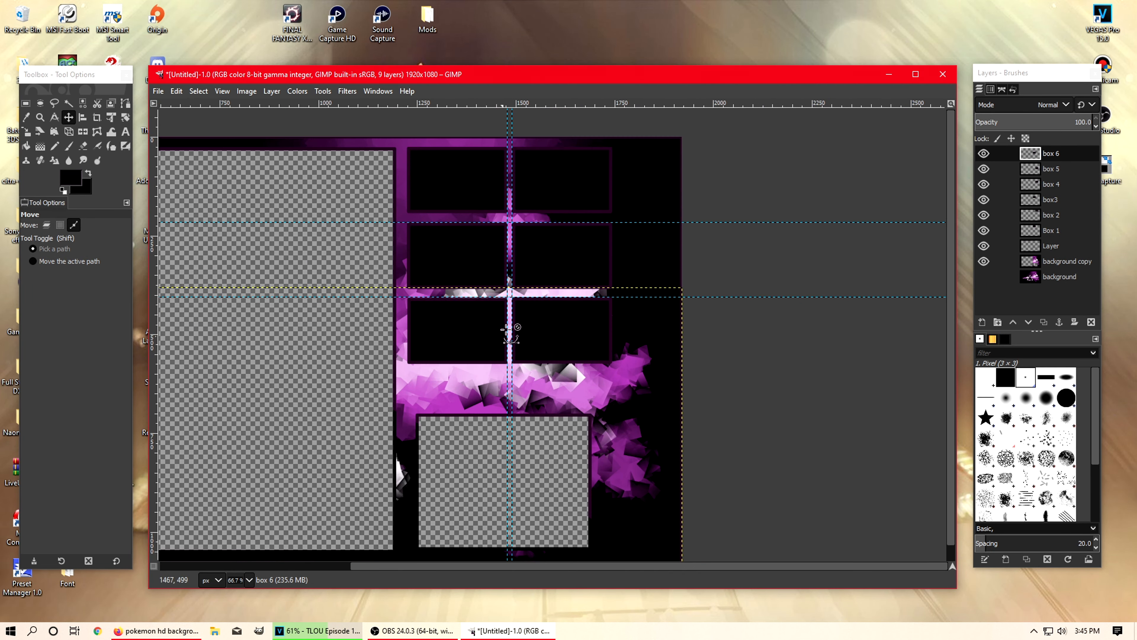
scroll(498, 319, "up", 1, "ctrl")
scroll(490, 324, "up", 2)
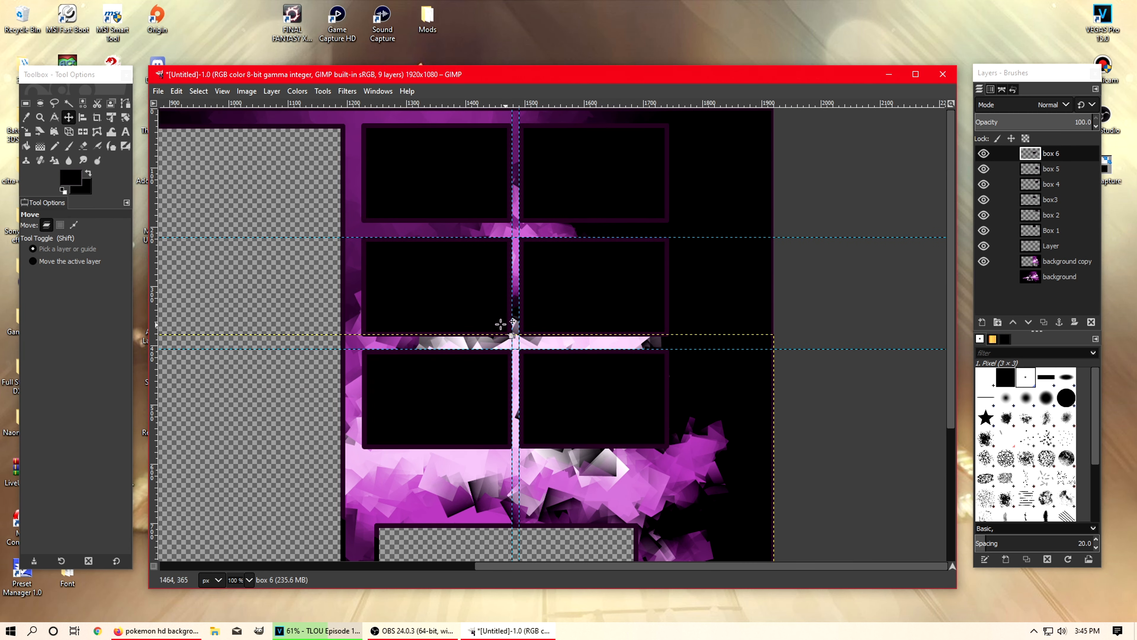
Step: Remove all the horizontal and vertical guides from the image
left_click_drag(819, 349, 787, 104)
left_click_drag(816, 239, 809, 70)
left_click_drag(520, 228, 917, 236)
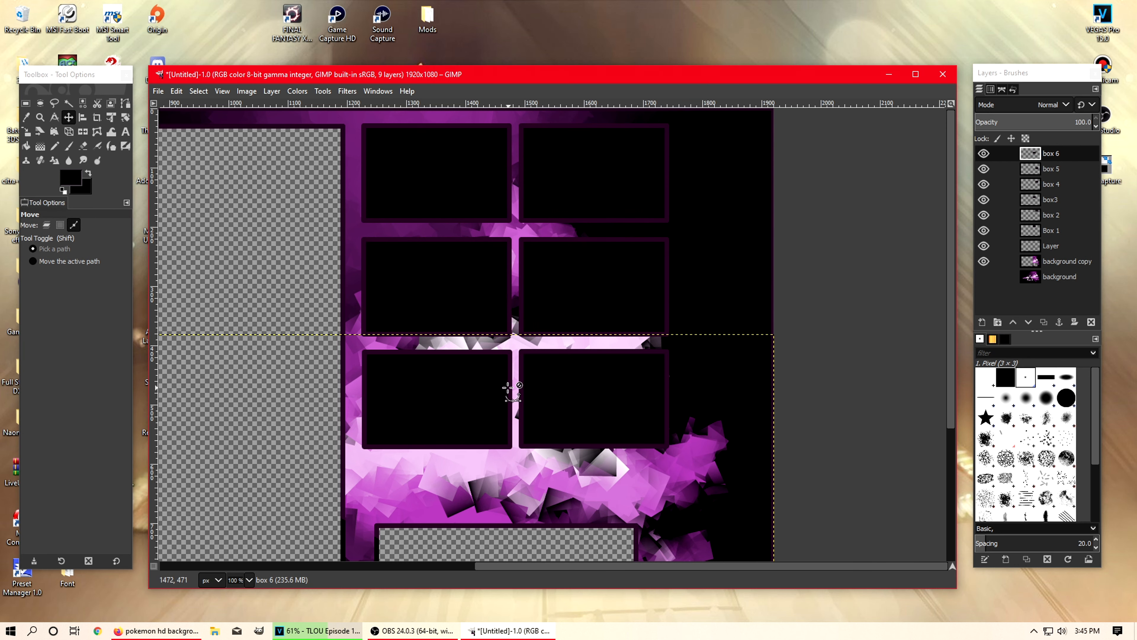
Step: Make the background copy layer the active layer
scroll(508, 393, "down", 3, "ctrl")
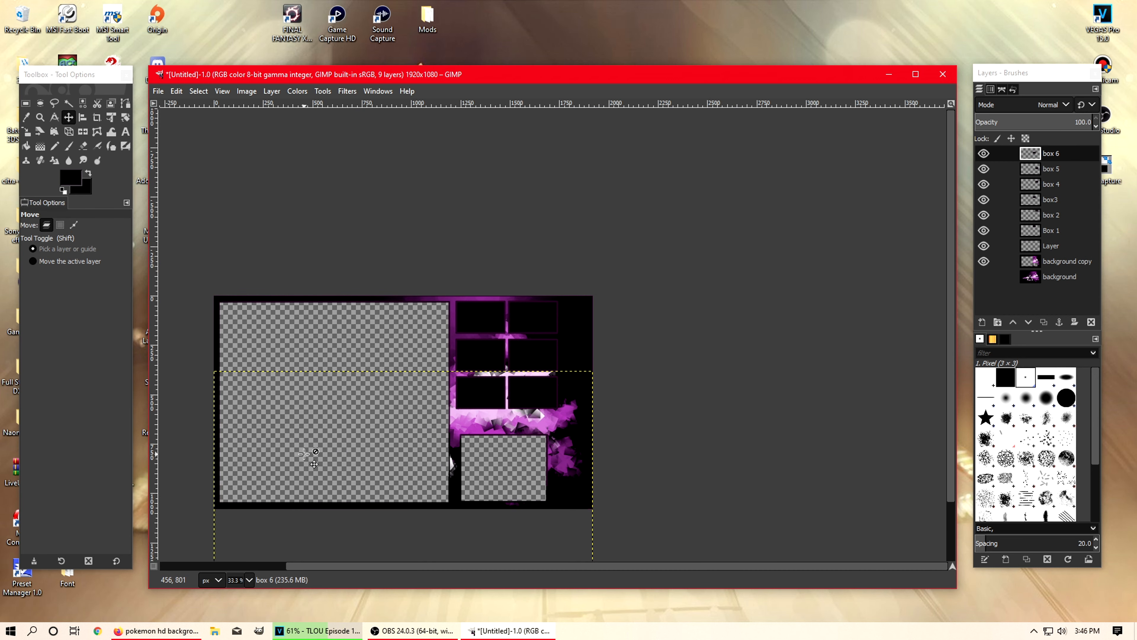
left_click_drag(375, 571, 309, 568)
scroll(459, 488, "up", 1, "ctrl")
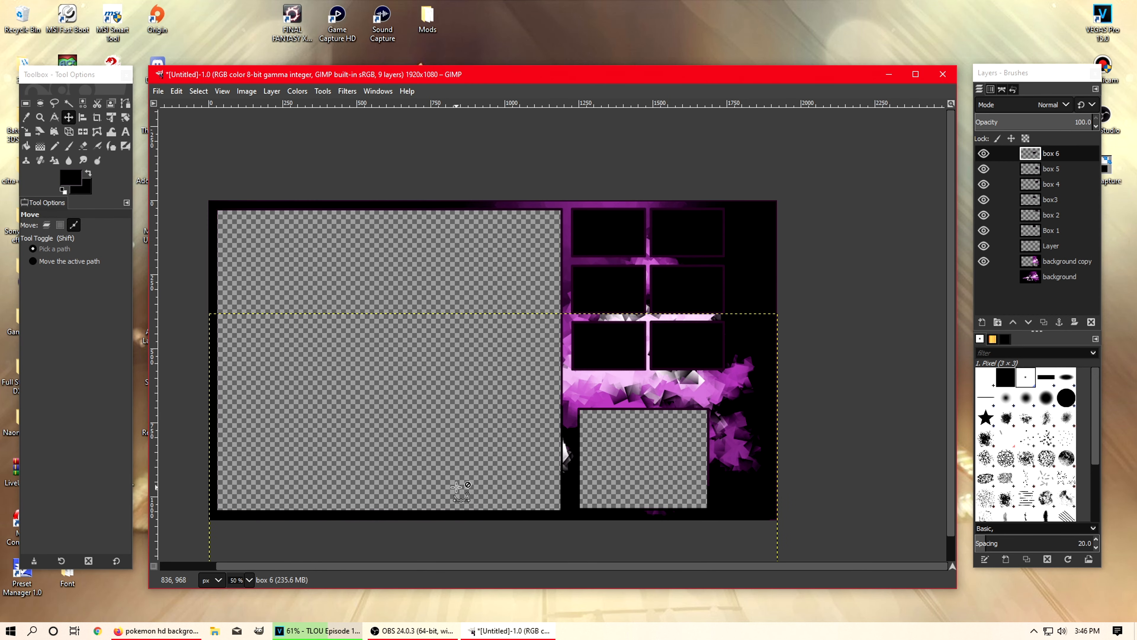
left_click(1059, 266)
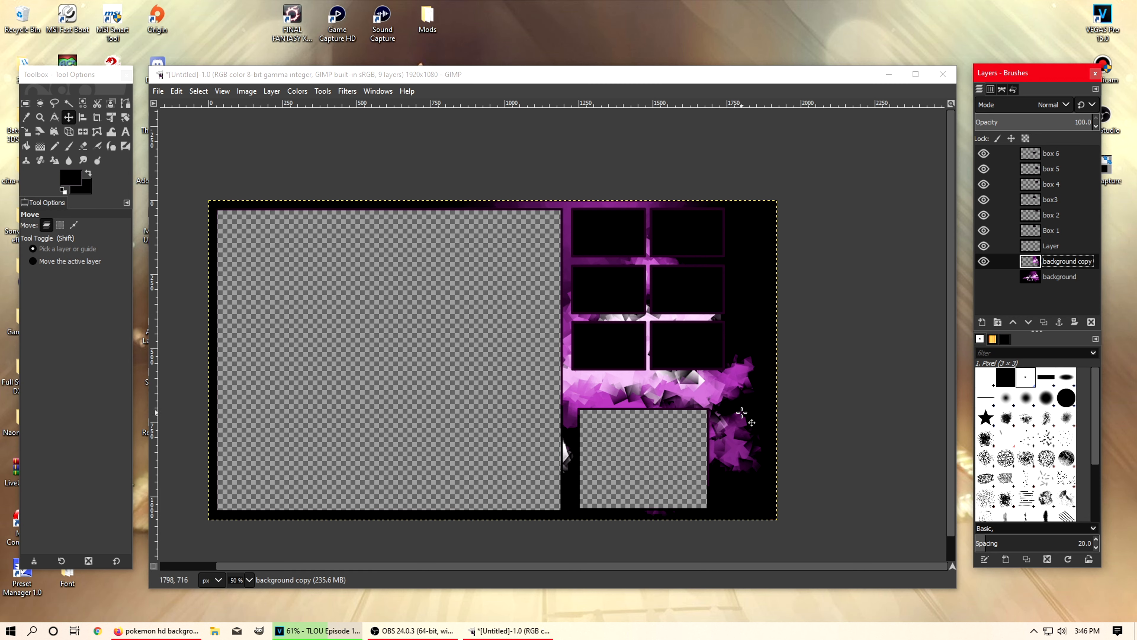
scroll(742, 412, "up", 3, "ctrl")
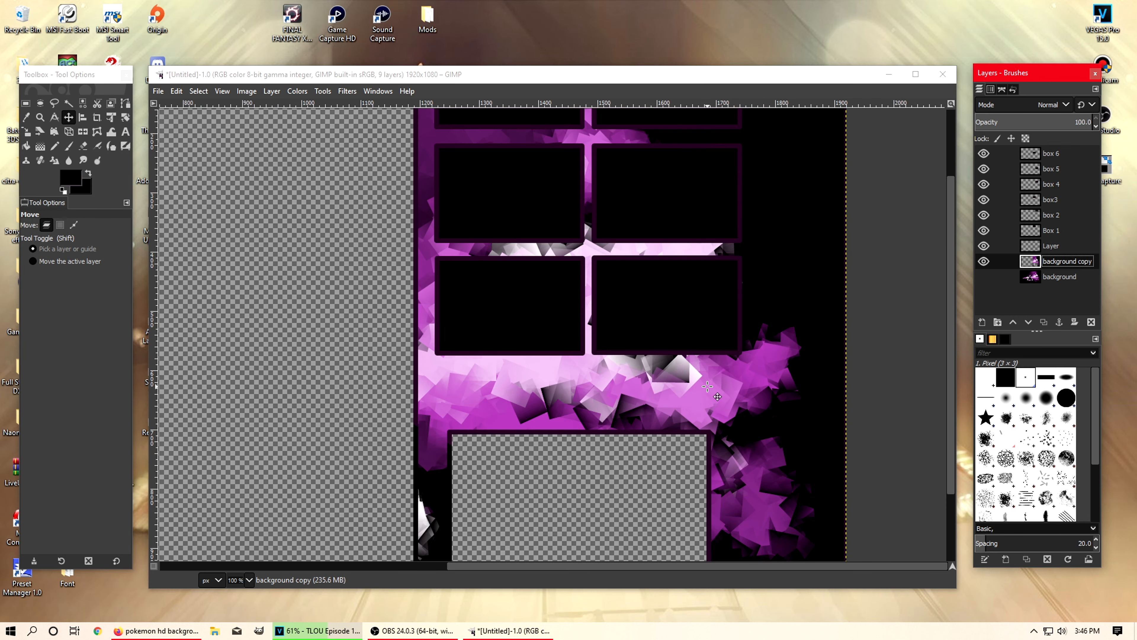
scroll(708, 386, "down", 1, "ctrl")
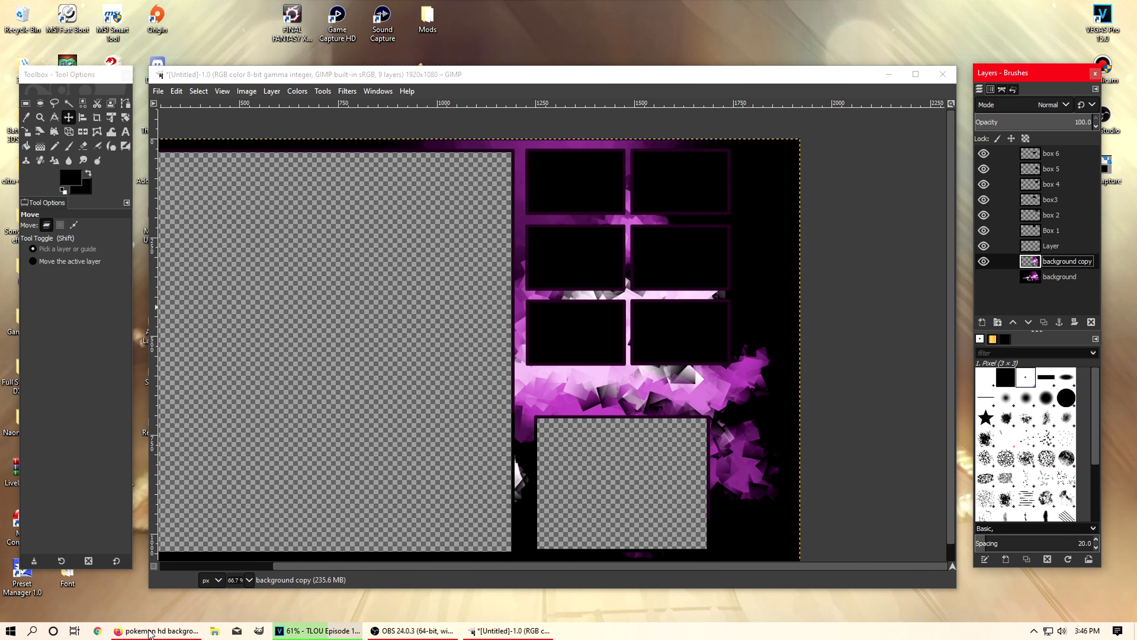
Step: Switch to Firefox and search Google Images for "kanto gym badges png"
left_click(148, 631)
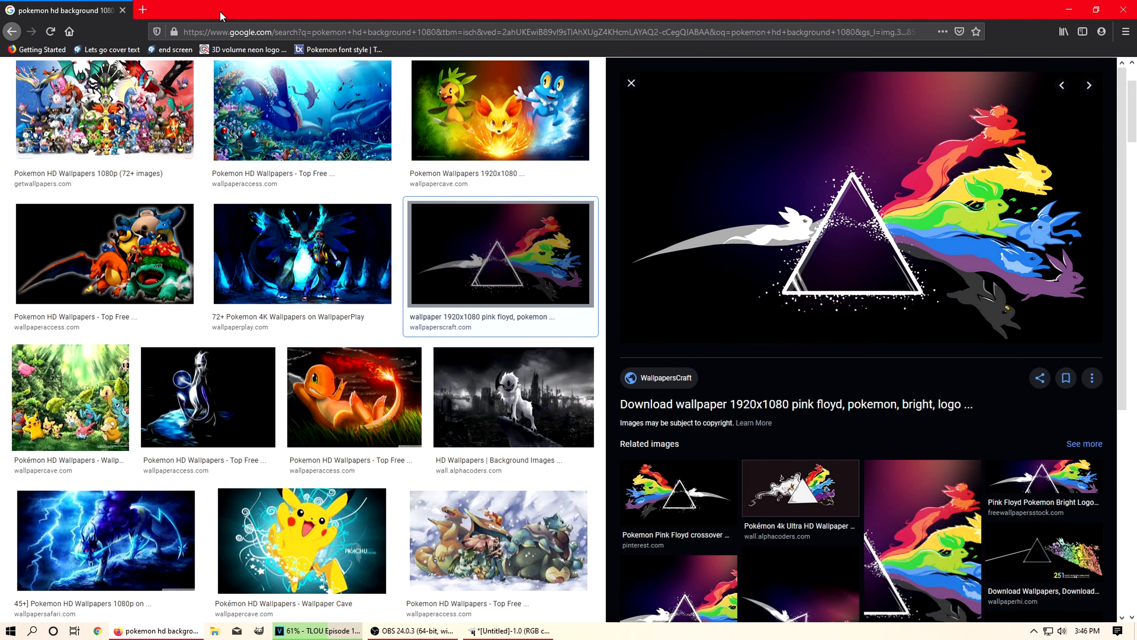
scroll(250, 135, "up", 3)
triple_click(253, 83)
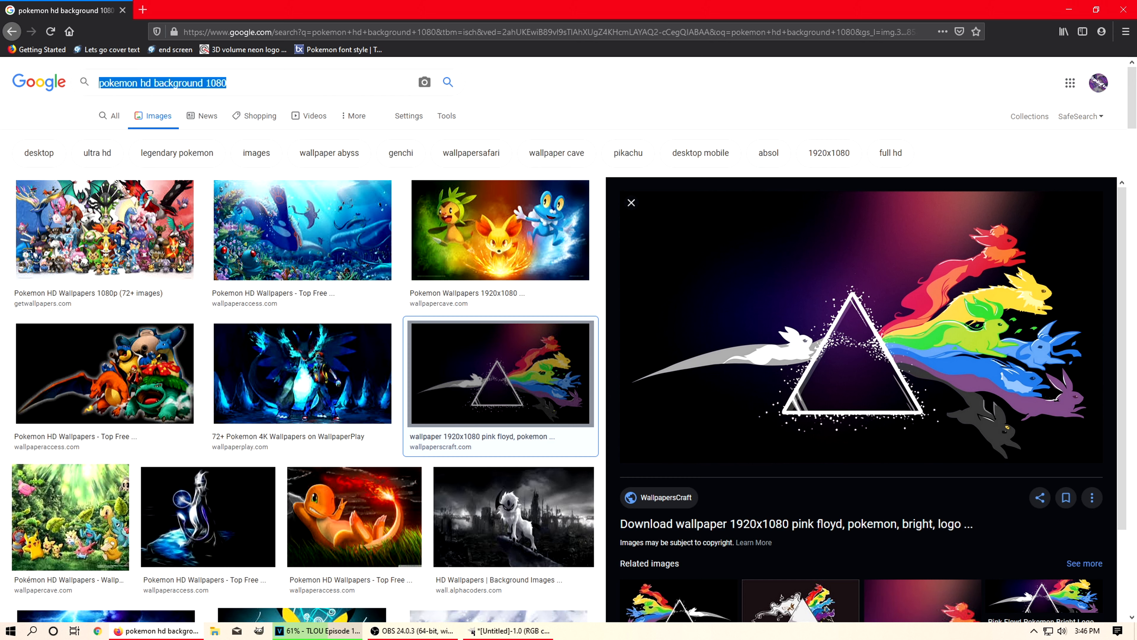
type("kanto gym badges")
key("Return")
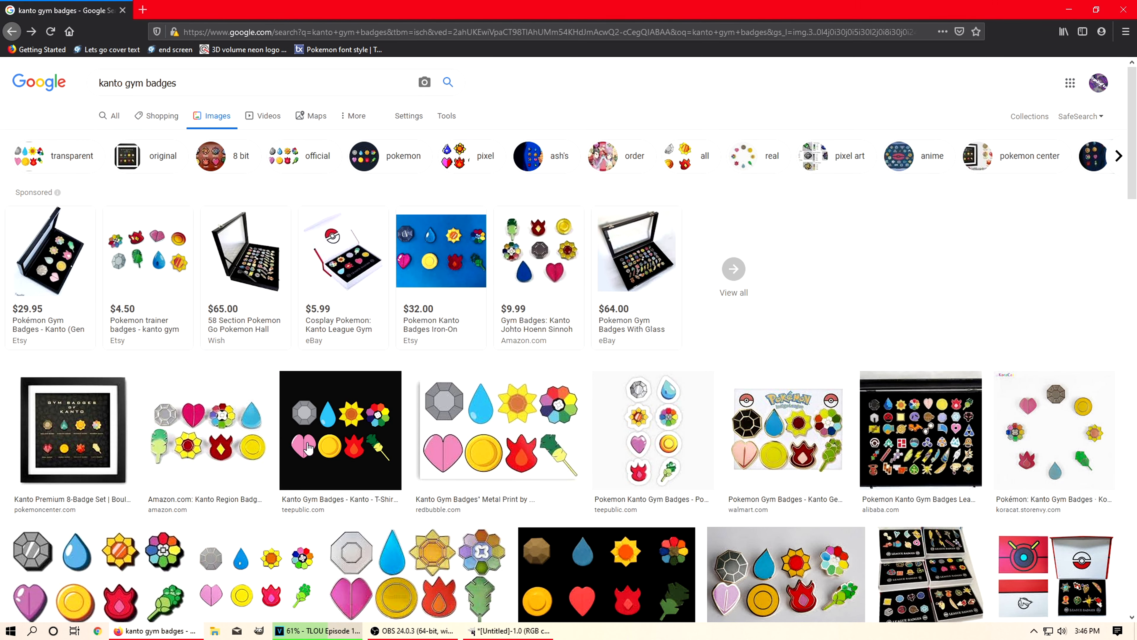
left_click(263, 84)
type("png")
key("Return")
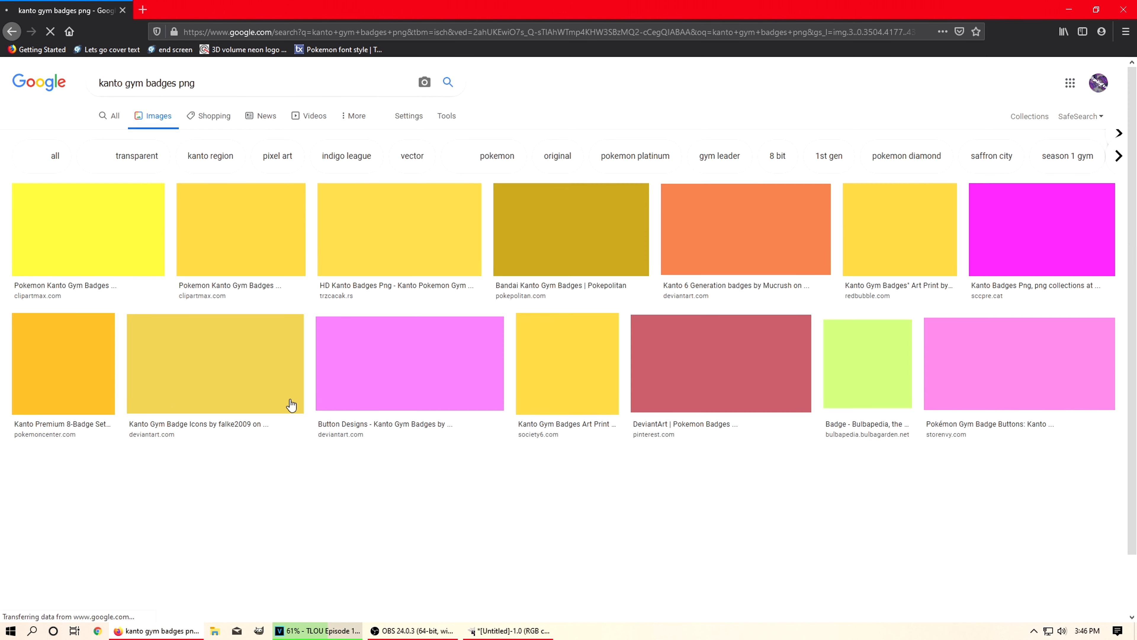
Step: Compare the ClipartMax and PngFind badge images, and copy the ClipartMax one with all eight badges
left_click(63, 238)
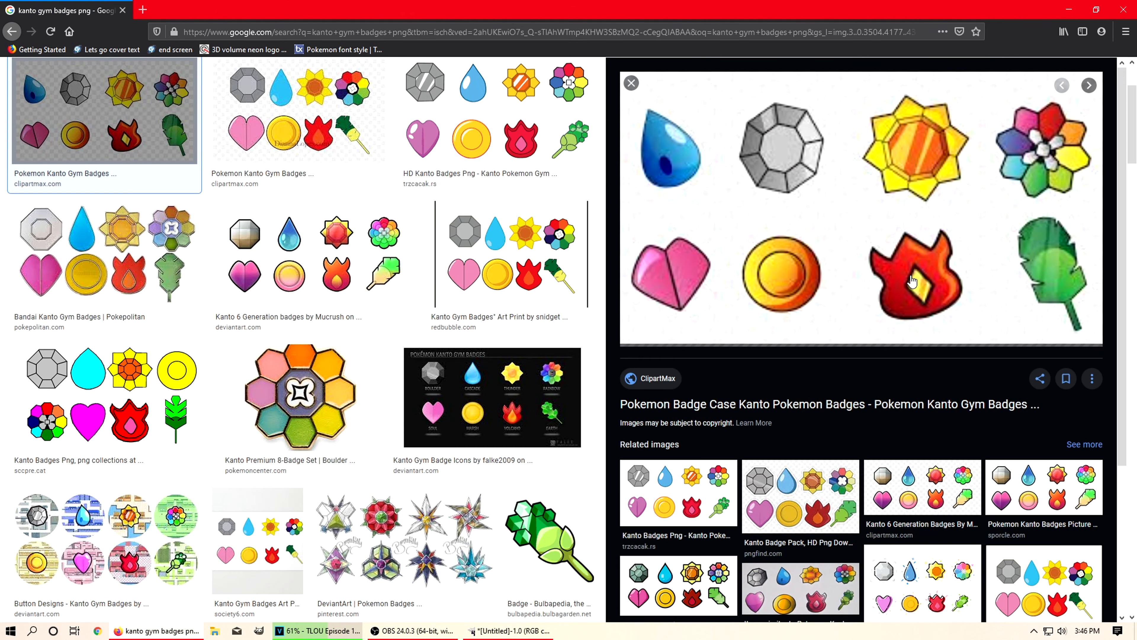
right_click(850, 210)
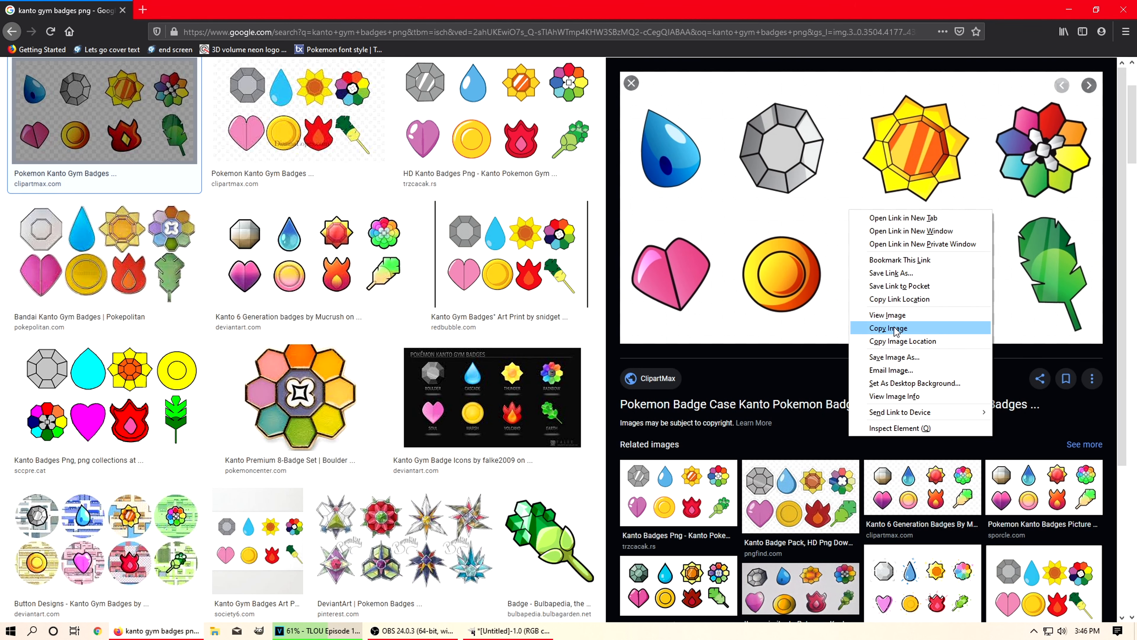
left_click(806, 493)
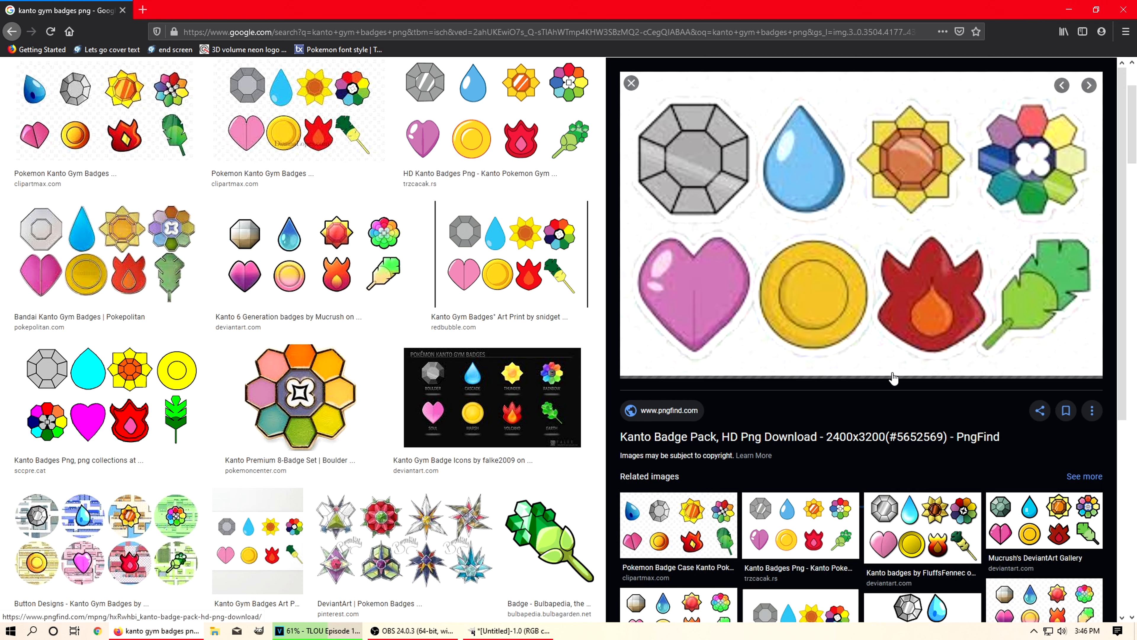
left_click(699, 528)
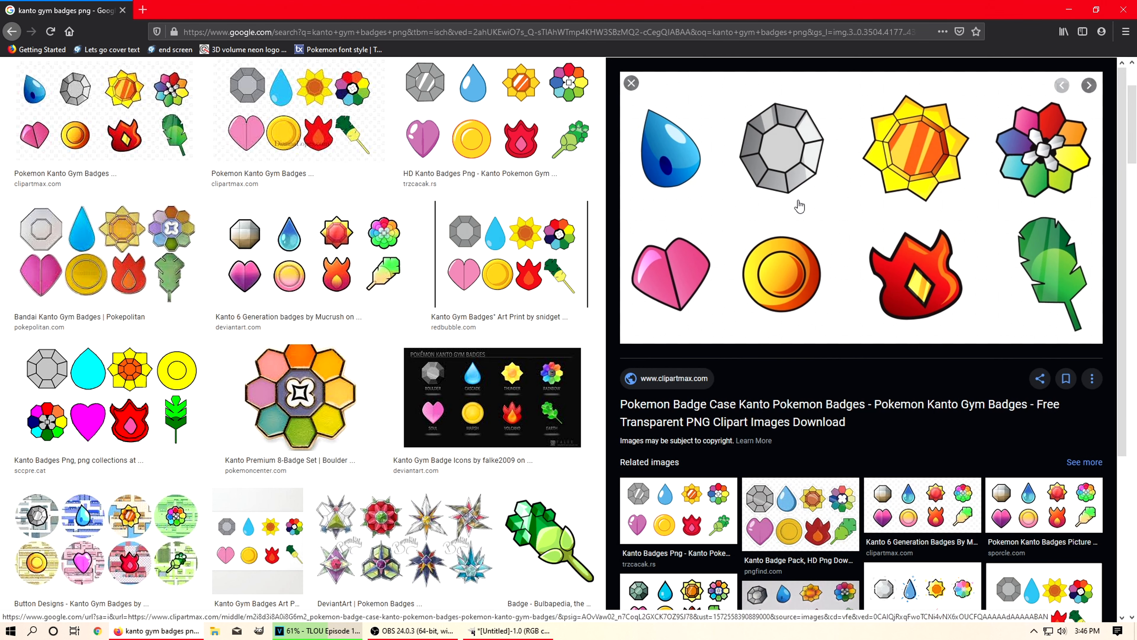
right_click(815, 203)
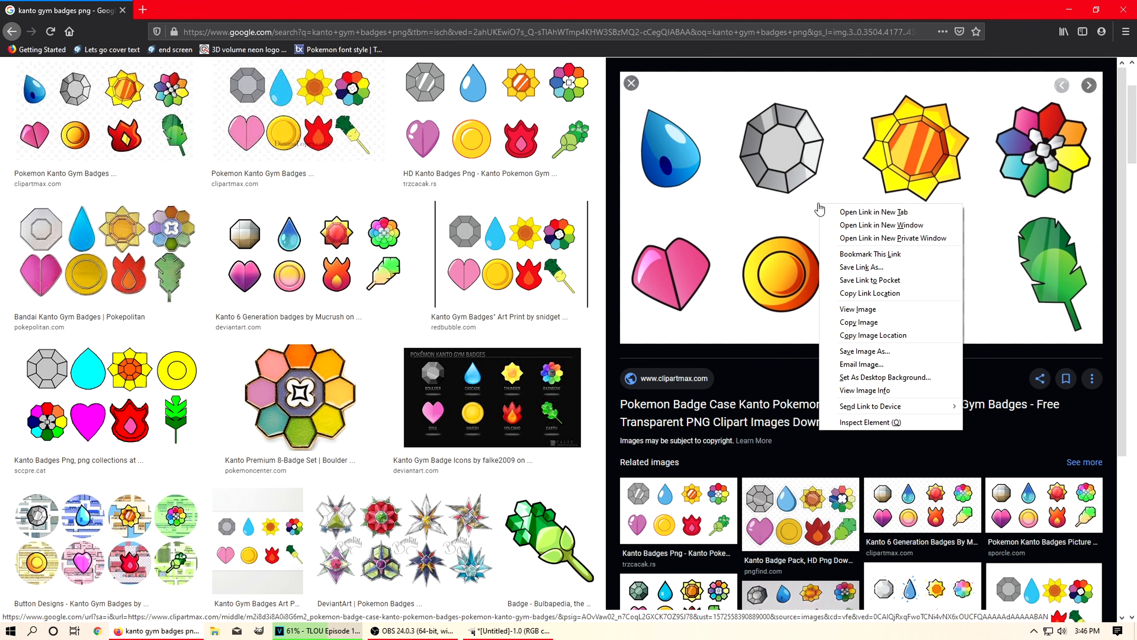
left_click(859, 323)
Step: Return to GIMP, paste the badge image as a new layer and move it over the large cut-out window
left_click(1069, 9)
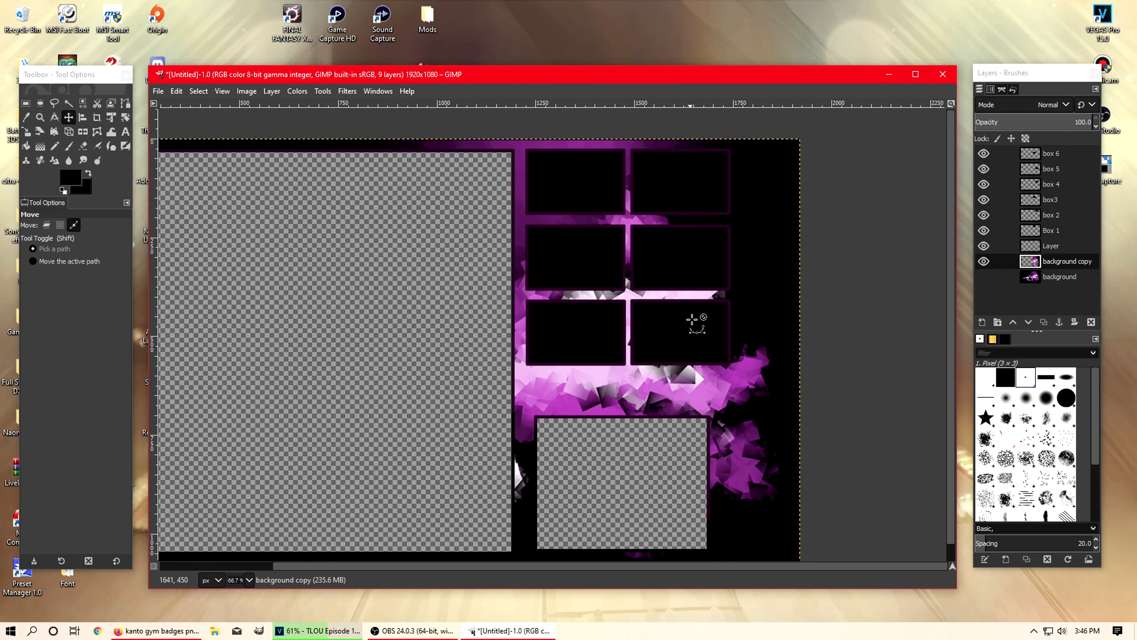
key("ctrl+v")
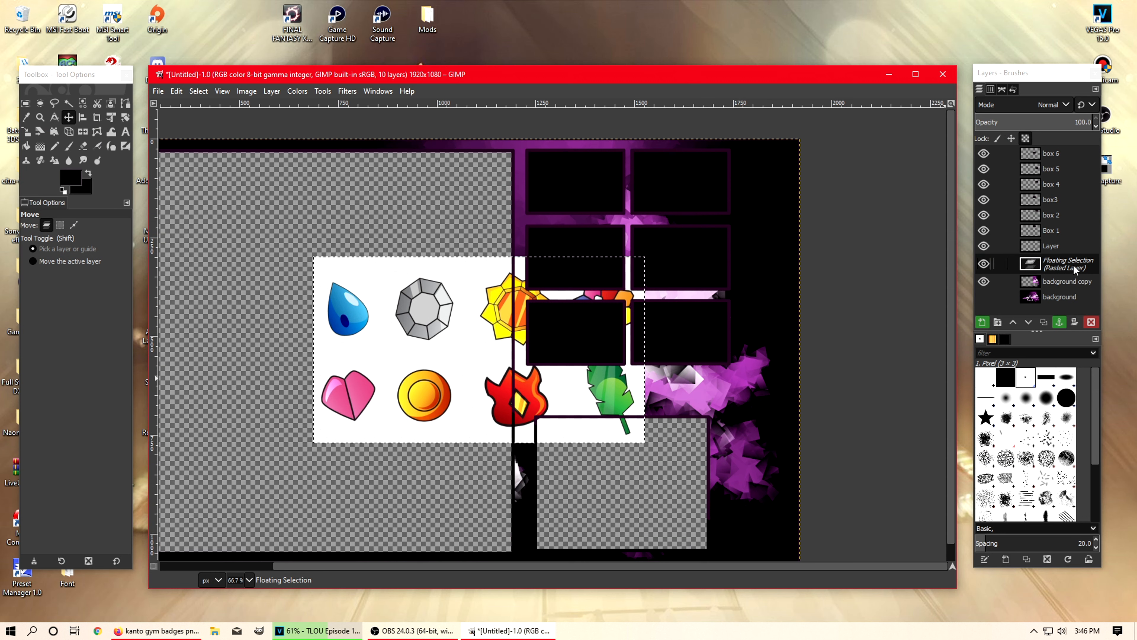
left_click(982, 323)
left_click_drag(462, 366, 367, 388)
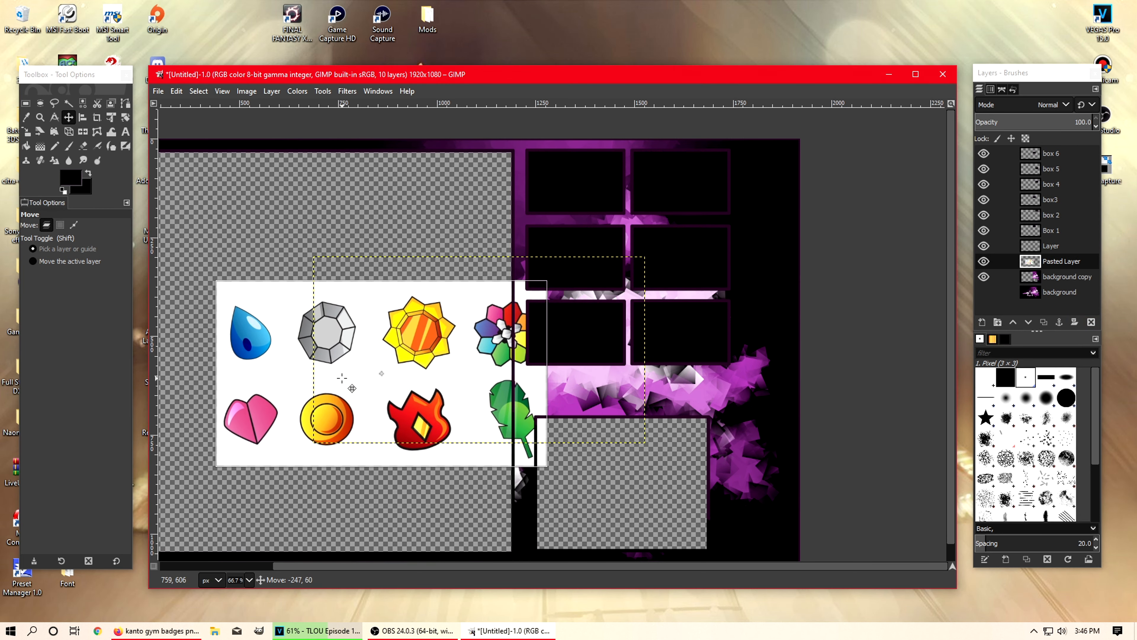
Step: Delete the pasted badge layer and switch back to the badge image results in Firefox
left_click(1056, 267)
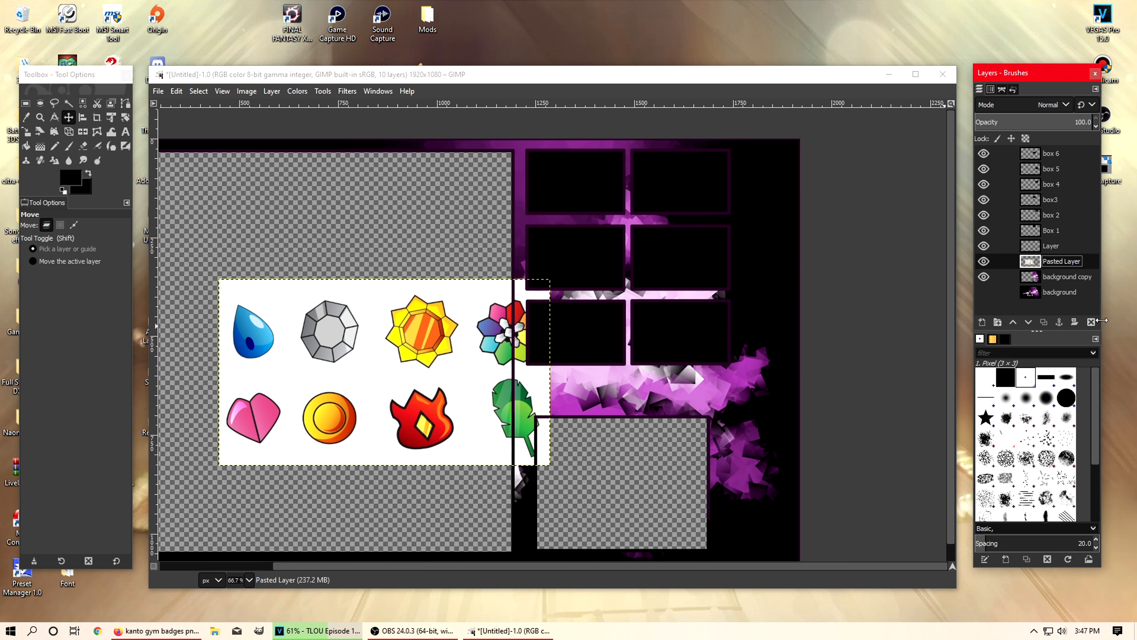
left_click(1095, 326)
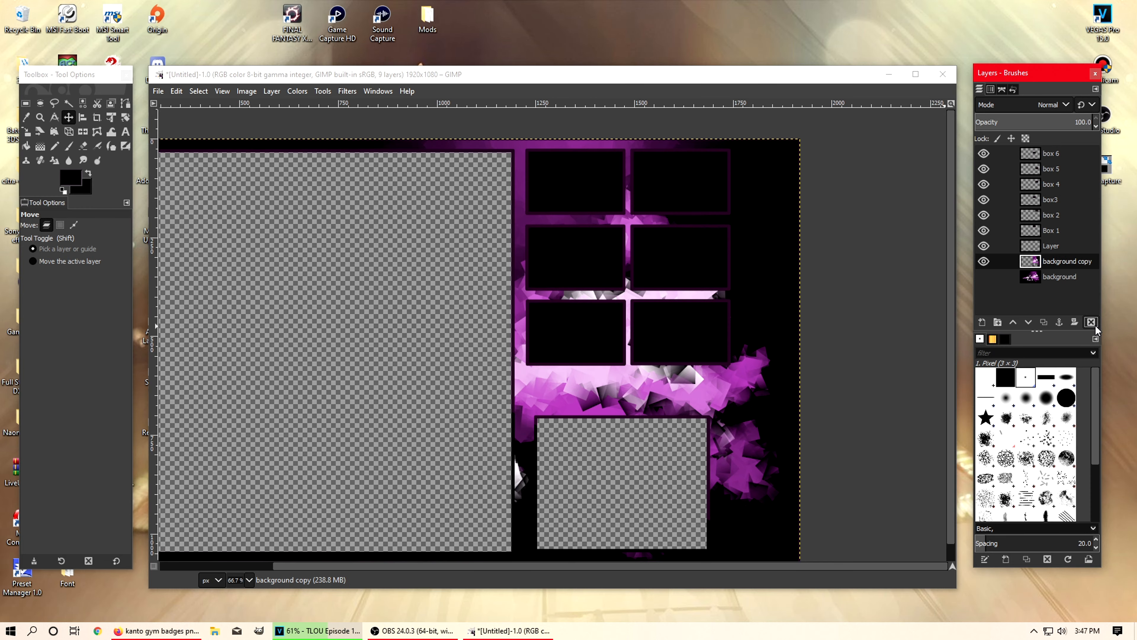
left_click(157, 630)
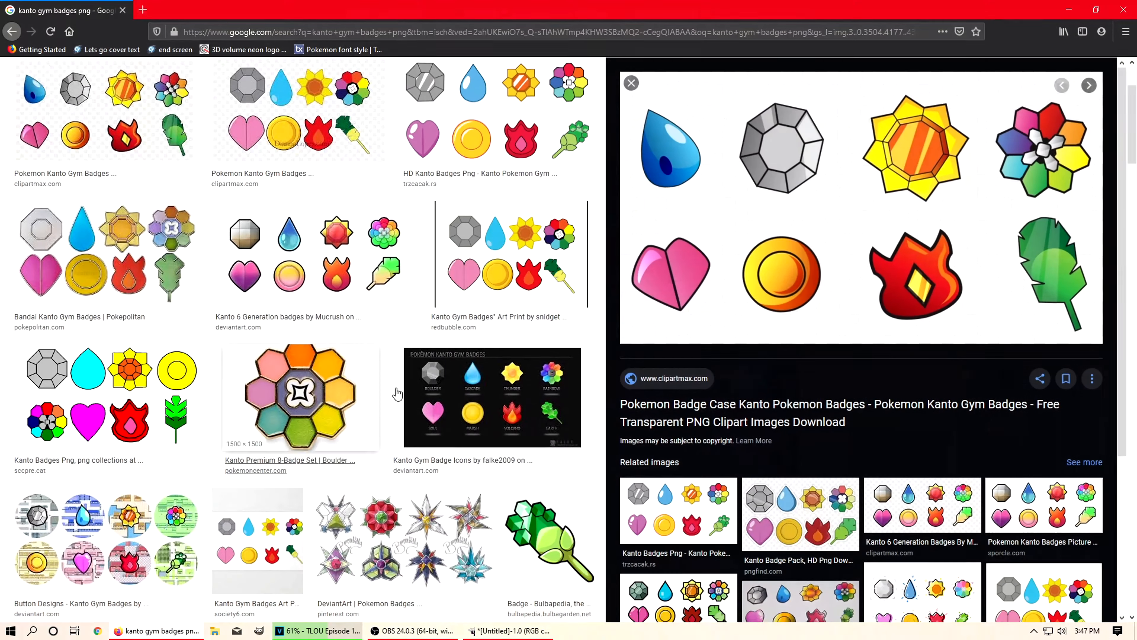
Step: Open the Trzcacak.rs transparent Kanto badge image in the search results and copy it
scroll(441, 448, "up", 3)
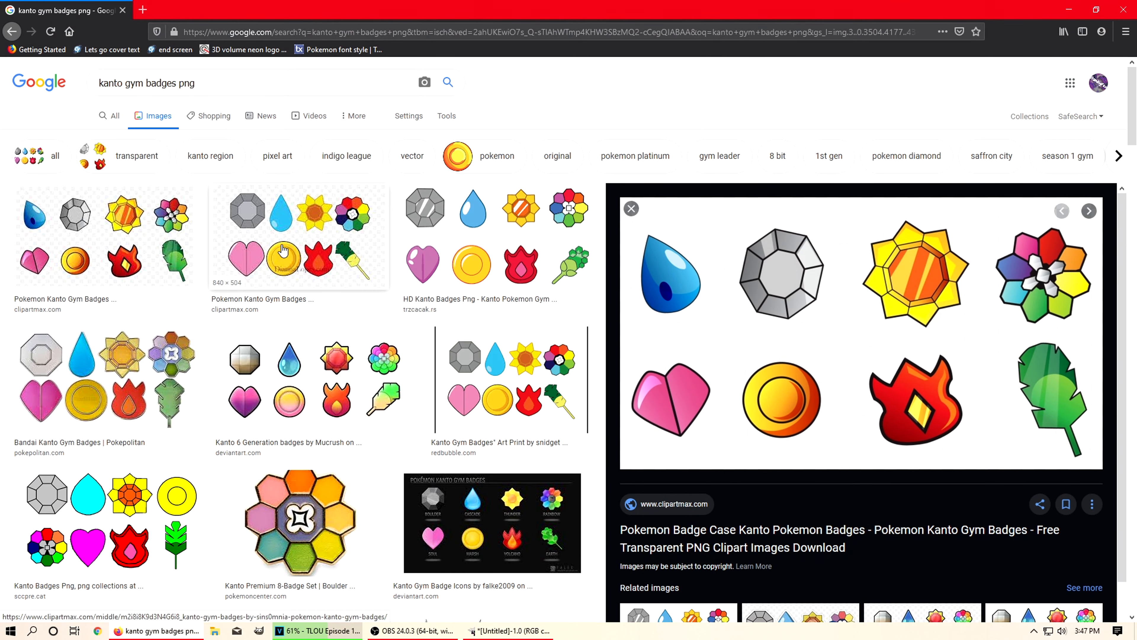
left_click(517, 259)
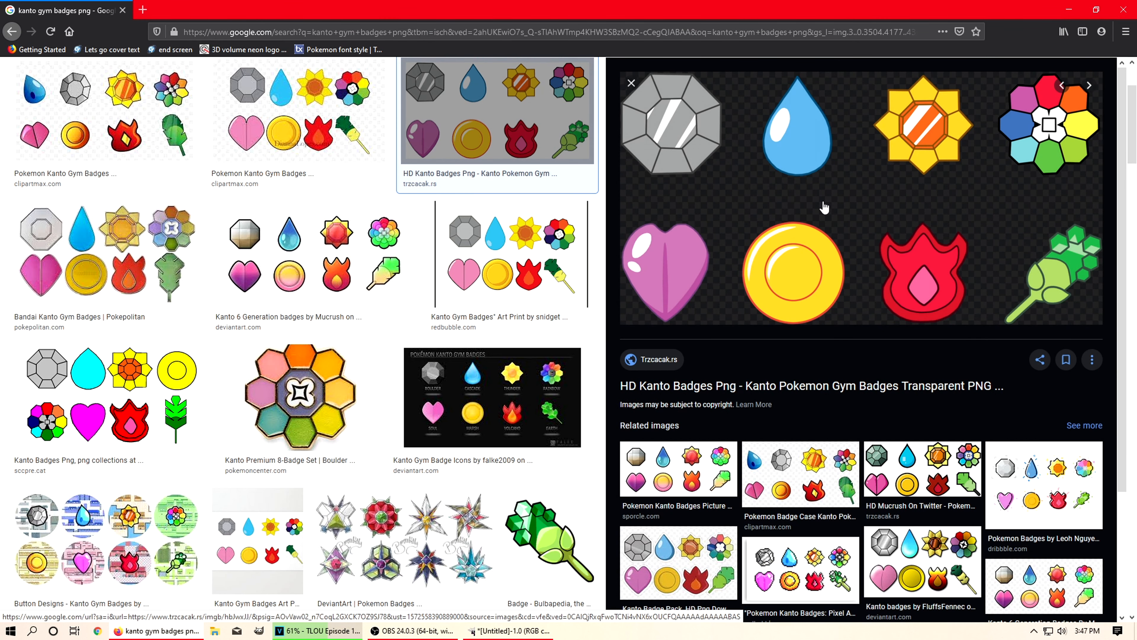
right_click(856, 206)
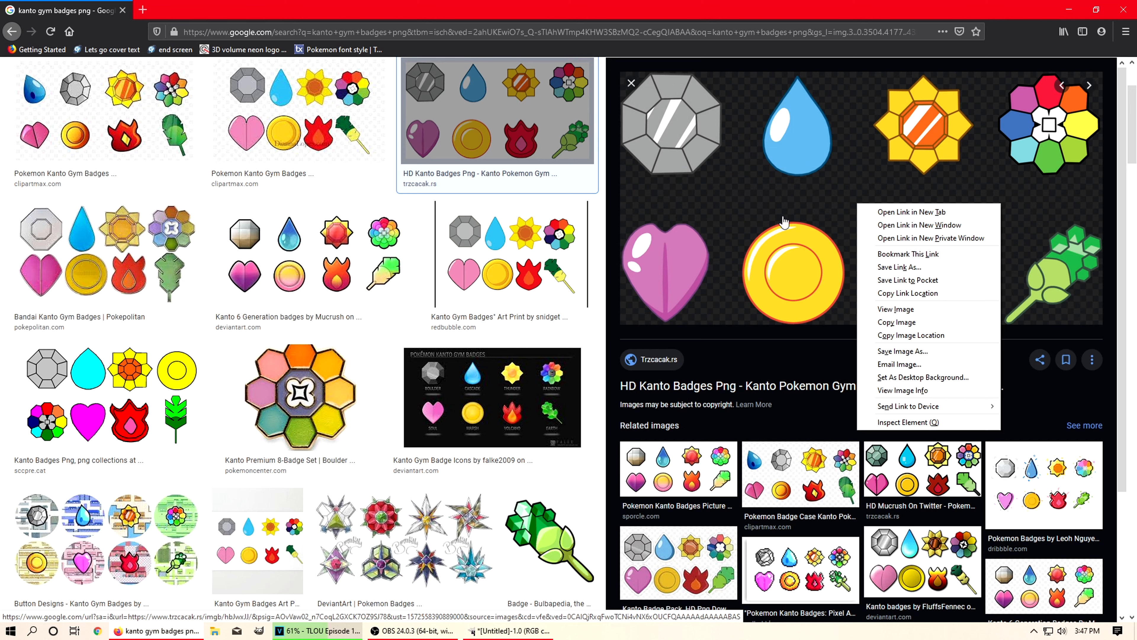
left_click(900, 322)
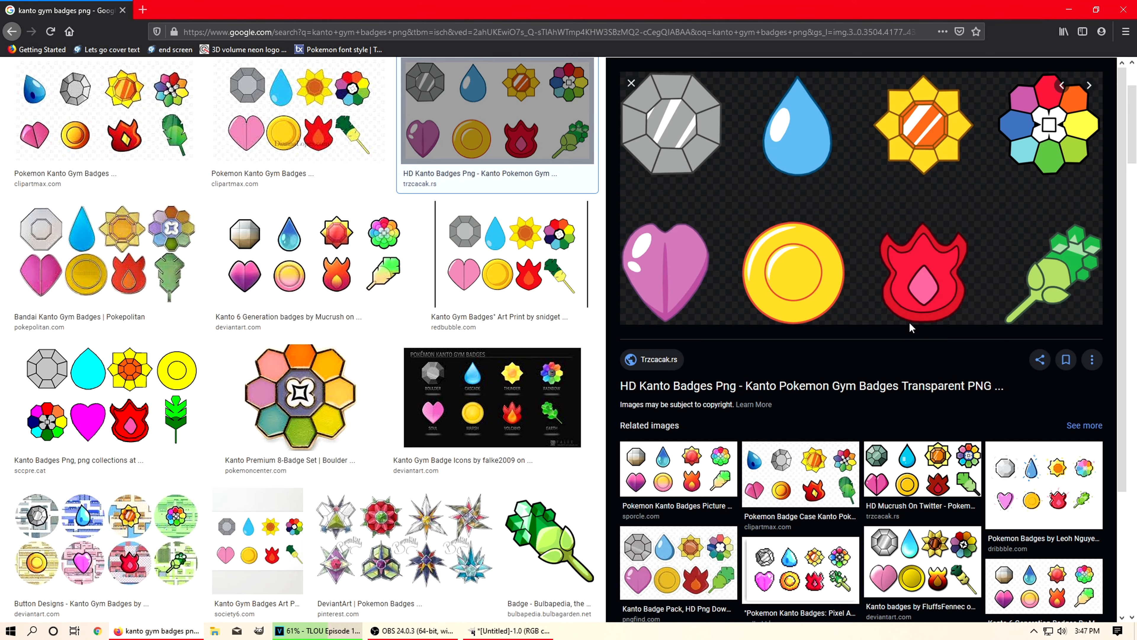
Step: Return to GIMP, paste the badge image as a new layer and move it over the lower black boxes and small cut-out window
left_click(1071, 6)
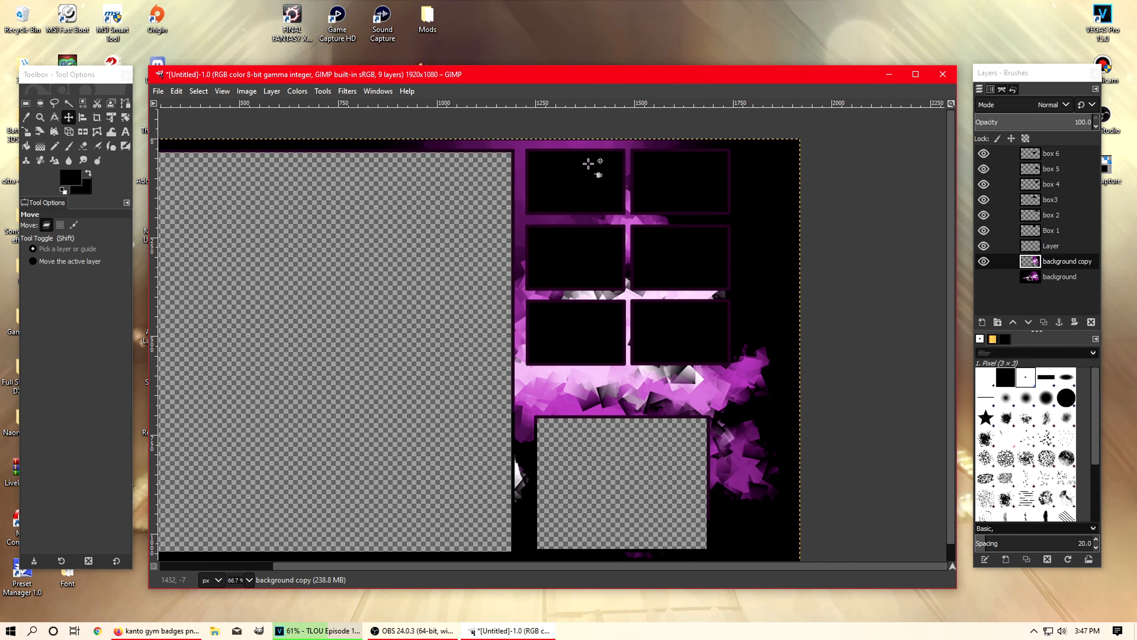
key("ctrl+v")
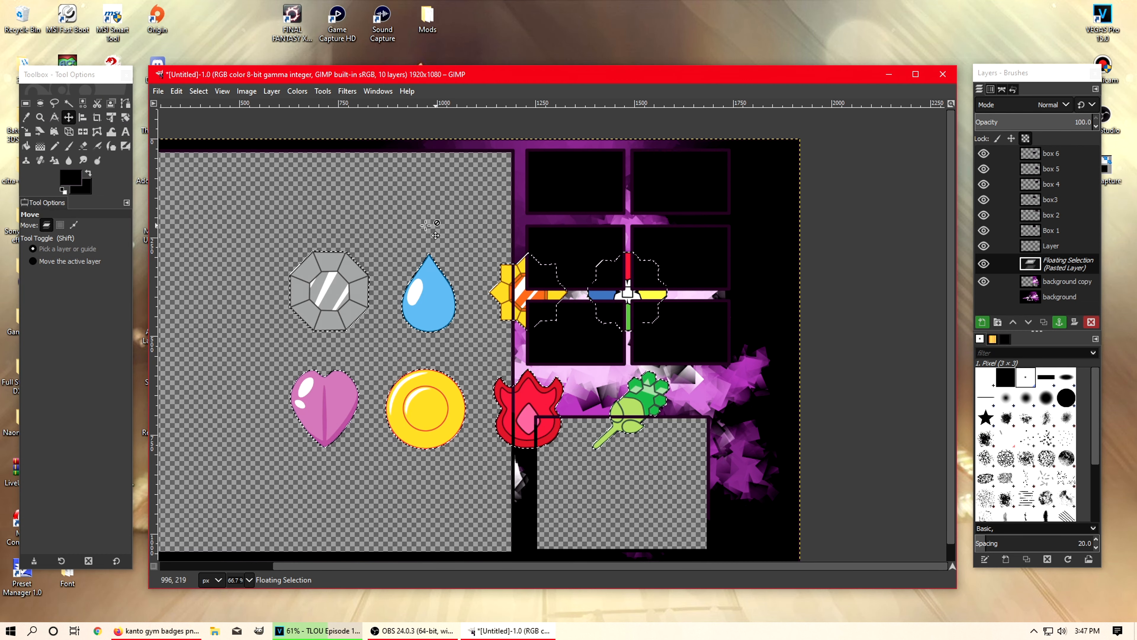
left_click(981, 327)
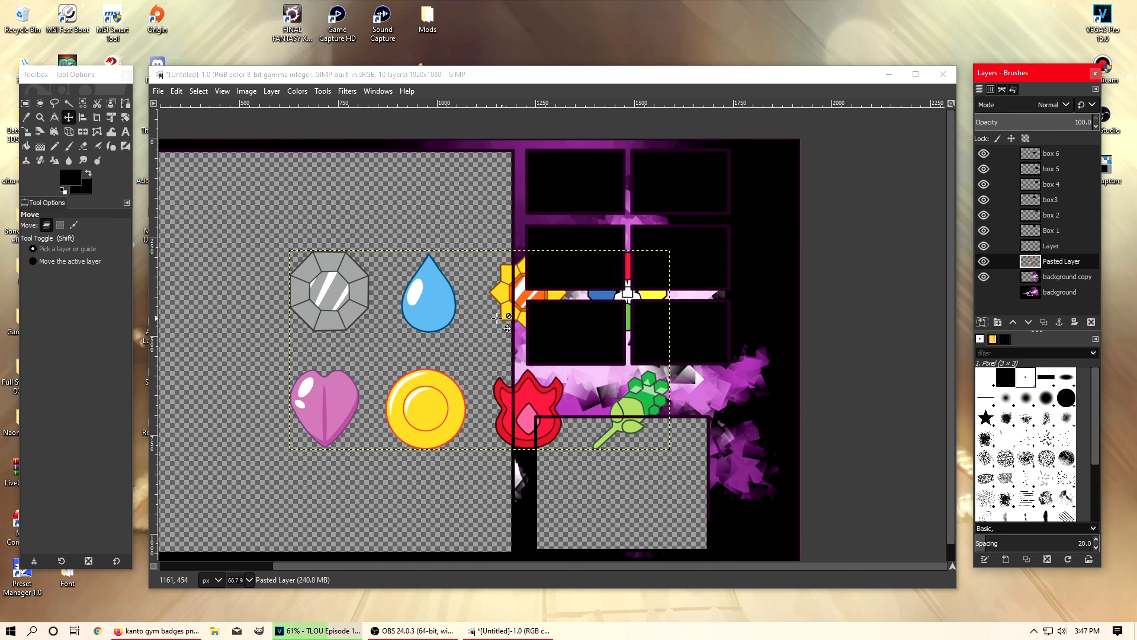
left_click_drag(442, 310, 586, 351)
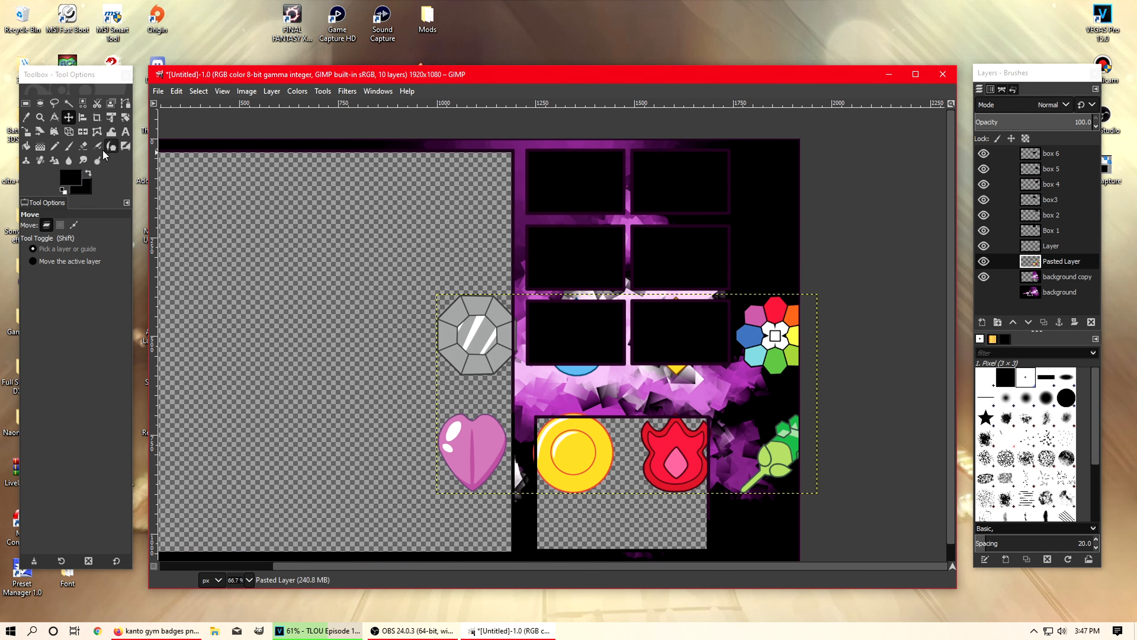
Step: Scale the pasted badge layer down to roughly a quarter of its size, without locking the aspect ratio
left_click(25, 133)
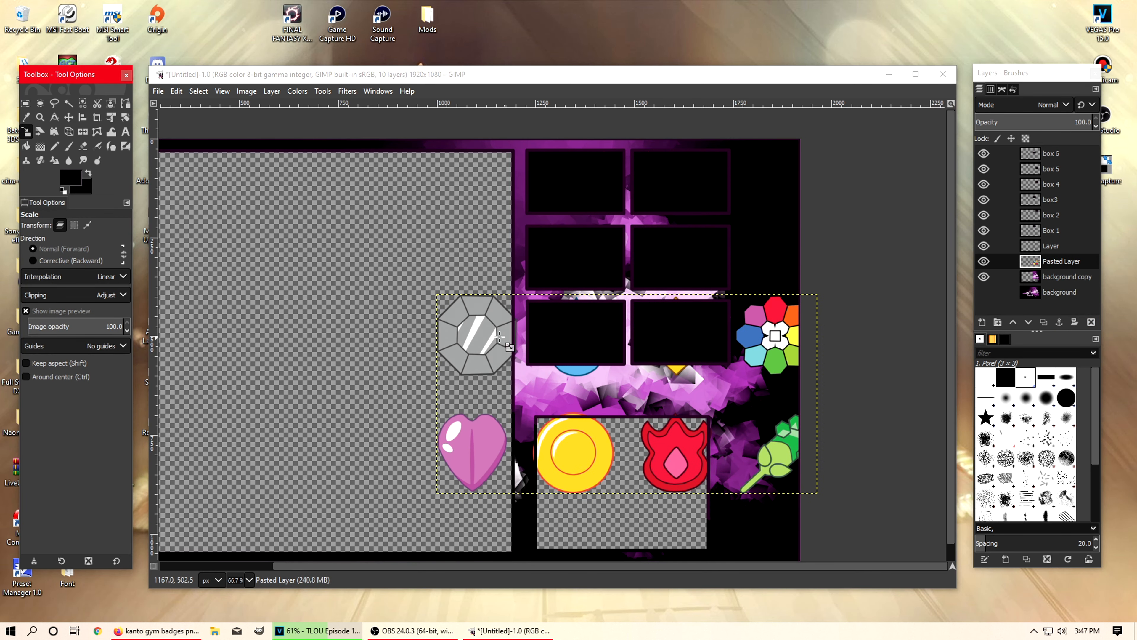
left_click(509, 343)
left_click_drag(437, 296, 732, 451)
left_click(911, 191)
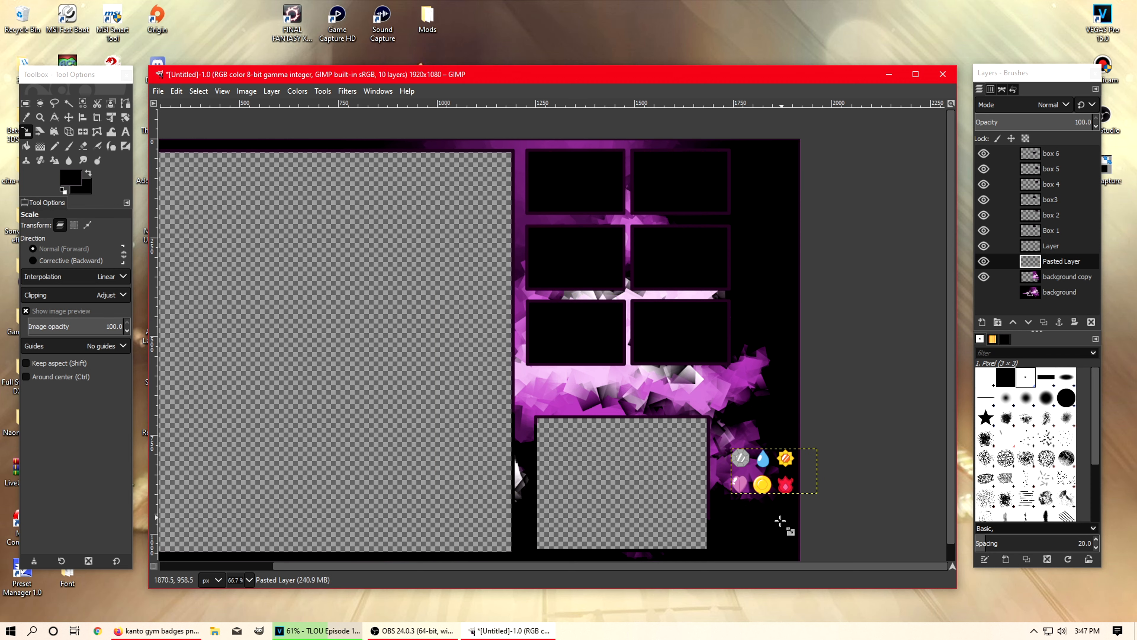
Step: Move the shrunken badge layer into the gap between the lowest black boxes and the small cut-out window
key("m")
left_click_drag(752, 447, 640, 386)
left_click_drag(643, 393, 637, 384)
scroll(612, 403, "up", 1)
scroll(612, 403, "up", 1)
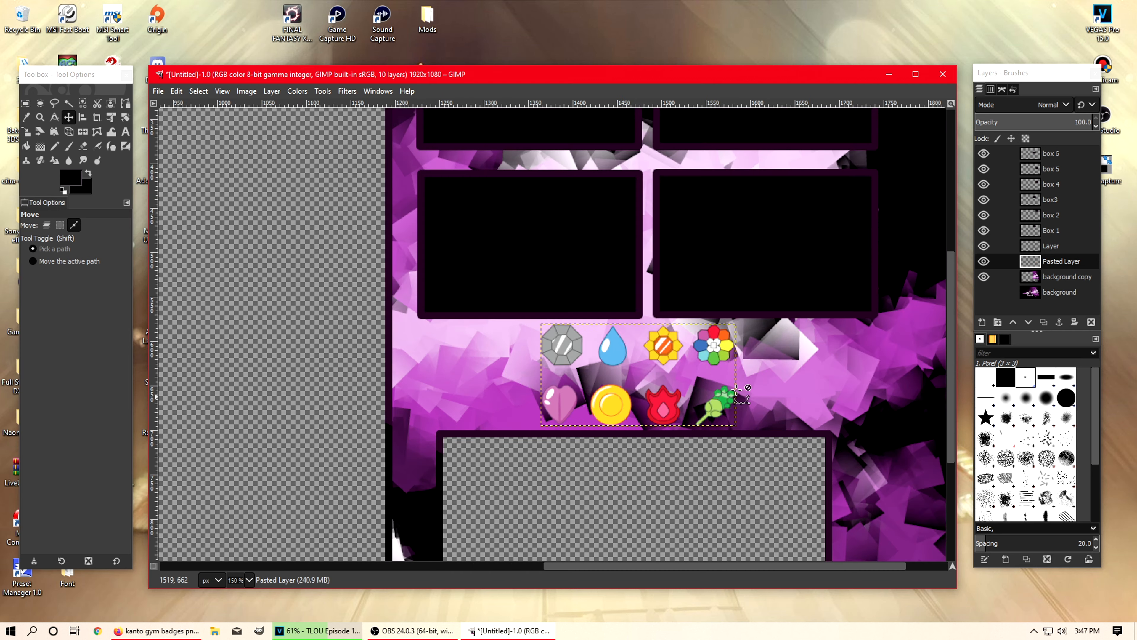
scroll(662, 394, "down", 1)
Step: Bring the badge layer to the top of the layer stack and duplicate it
left_click_drag(1057, 262, 1045, 154)
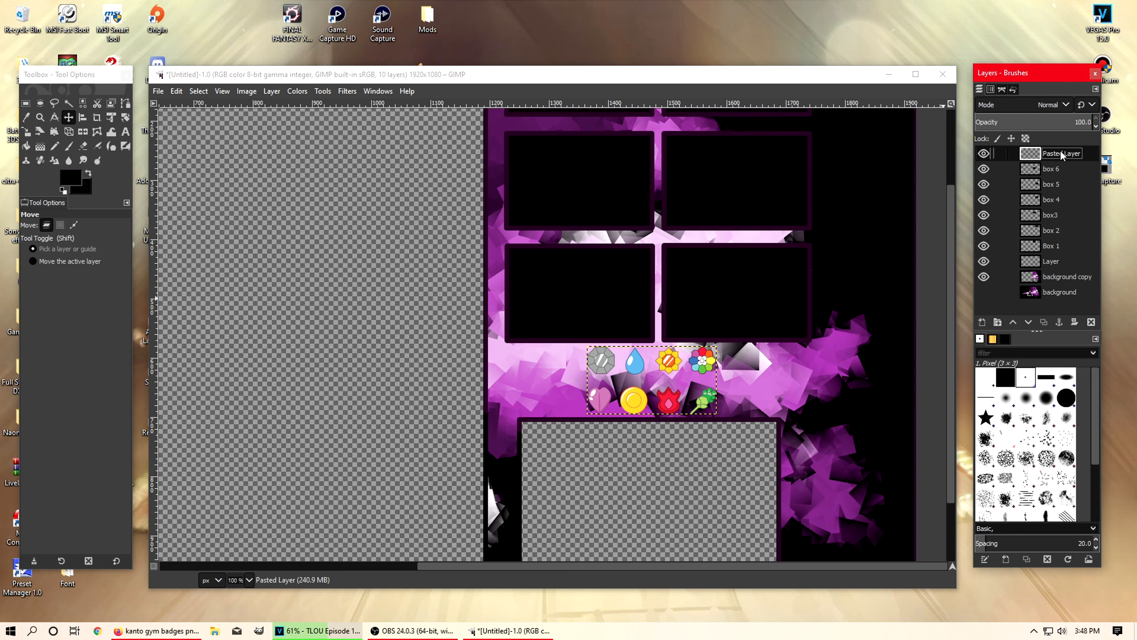
right_click(1054, 159)
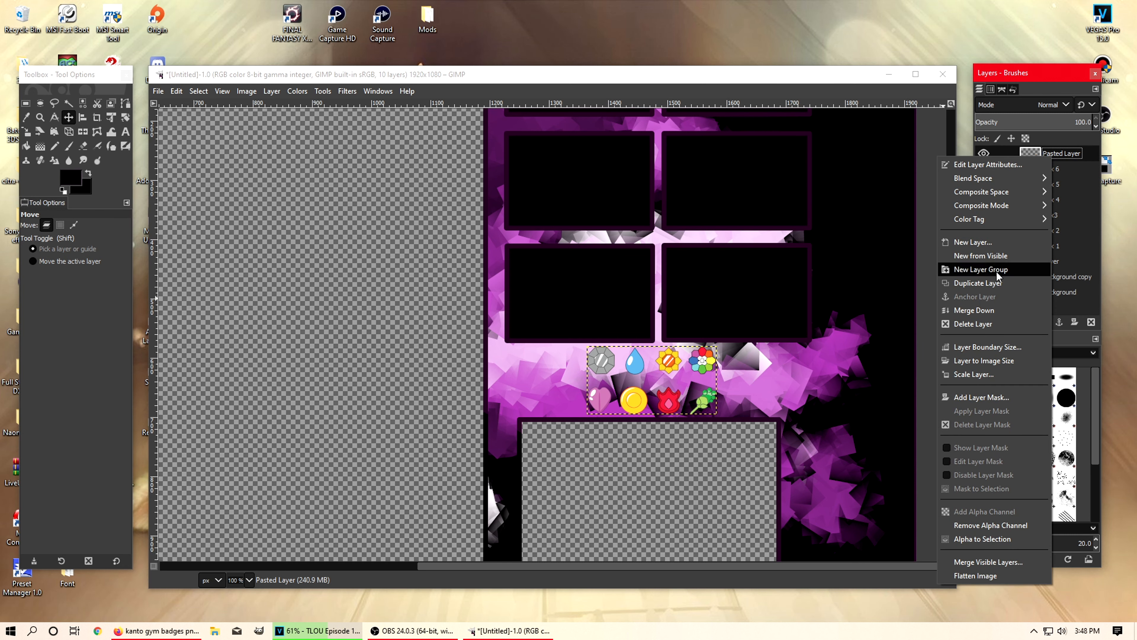
left_click(982, 289)
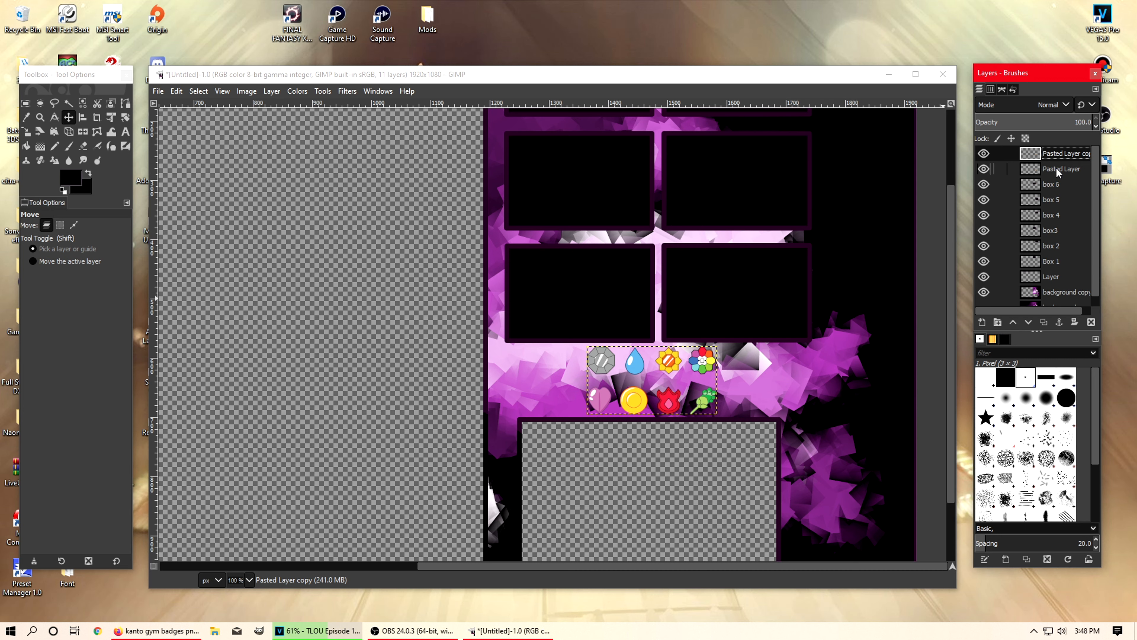
Step: Grey out the original badge layer using Hue-Saturation with saturation -100, and check it by temporarily hiding the coloured copy
left_click(1057, 171)
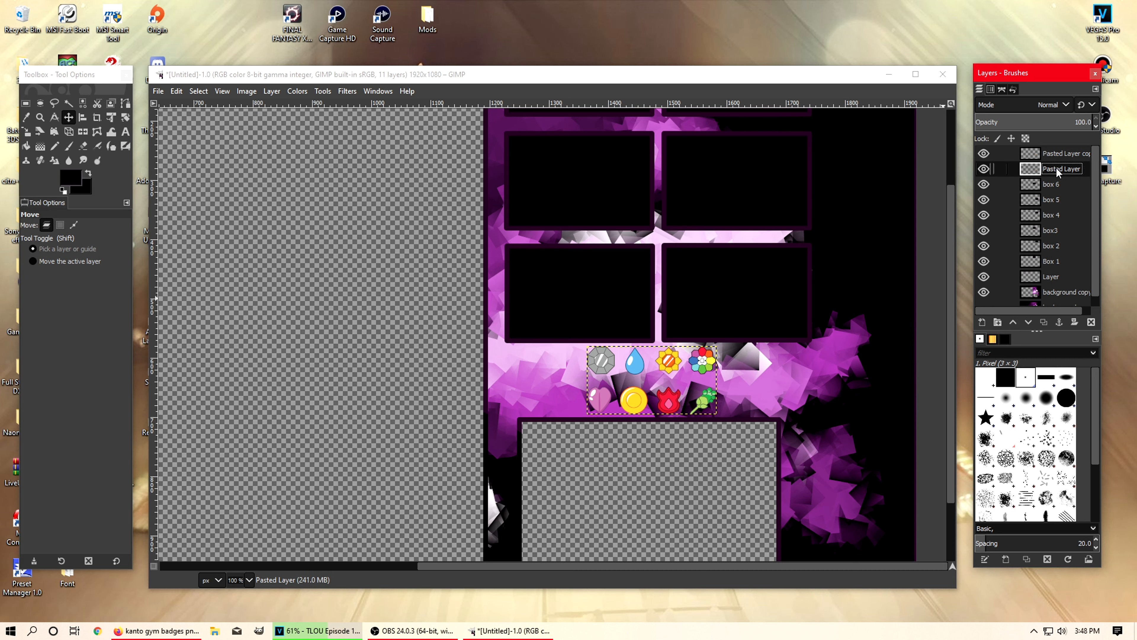
right_click(549, 366)
mouse_move(592, 472)
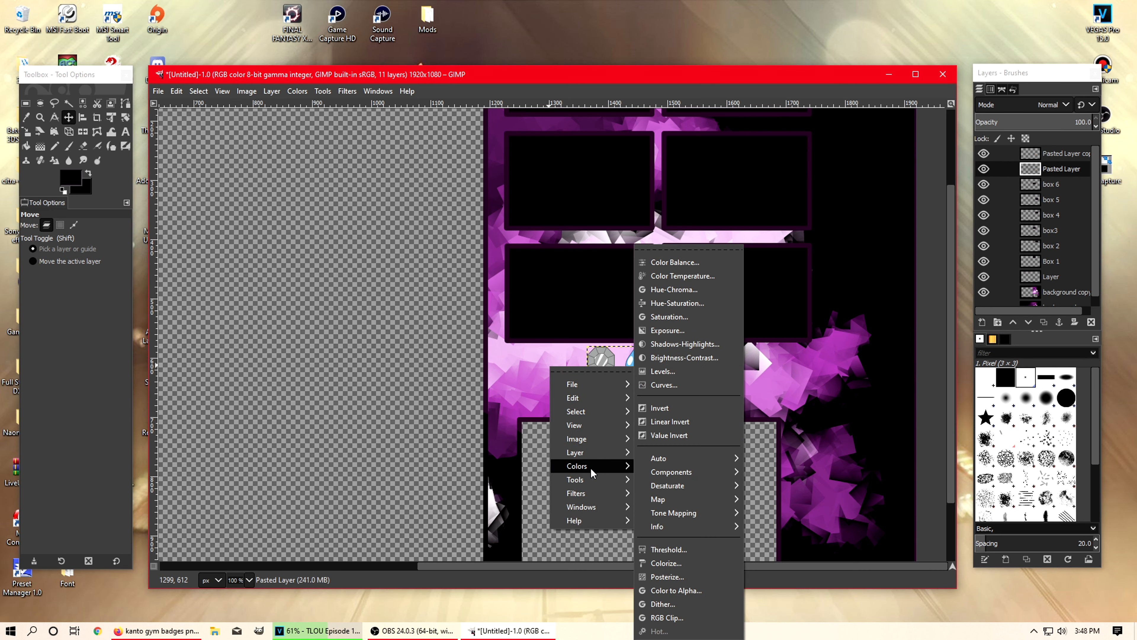
left_click(686, 303)
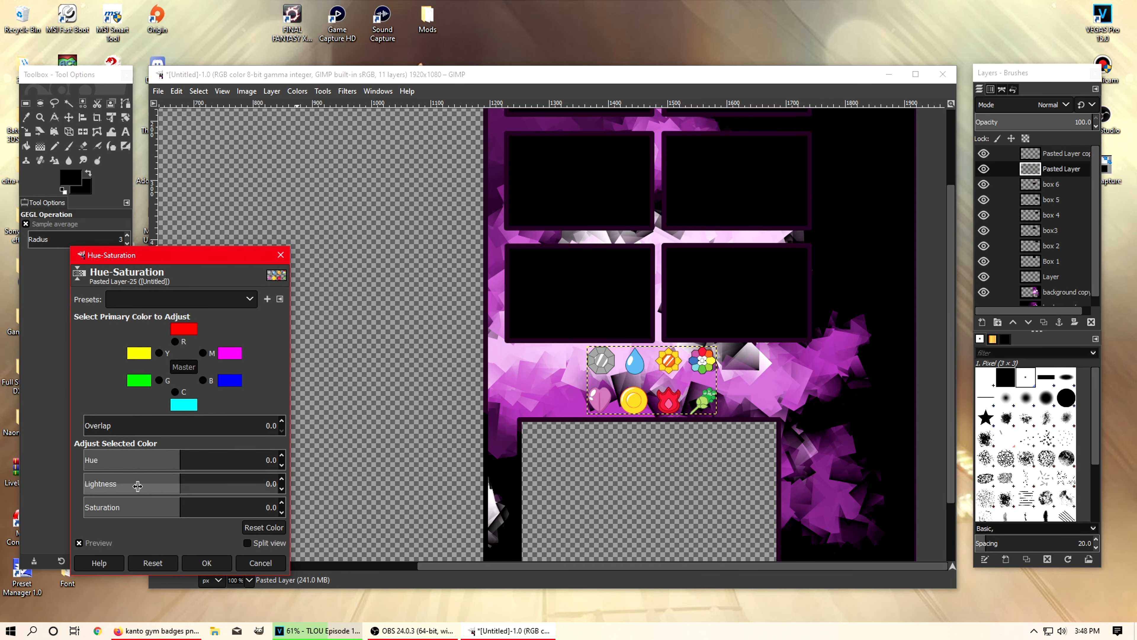
left_click(130, 506)
left_click_drag(129, 506, 78, 507)
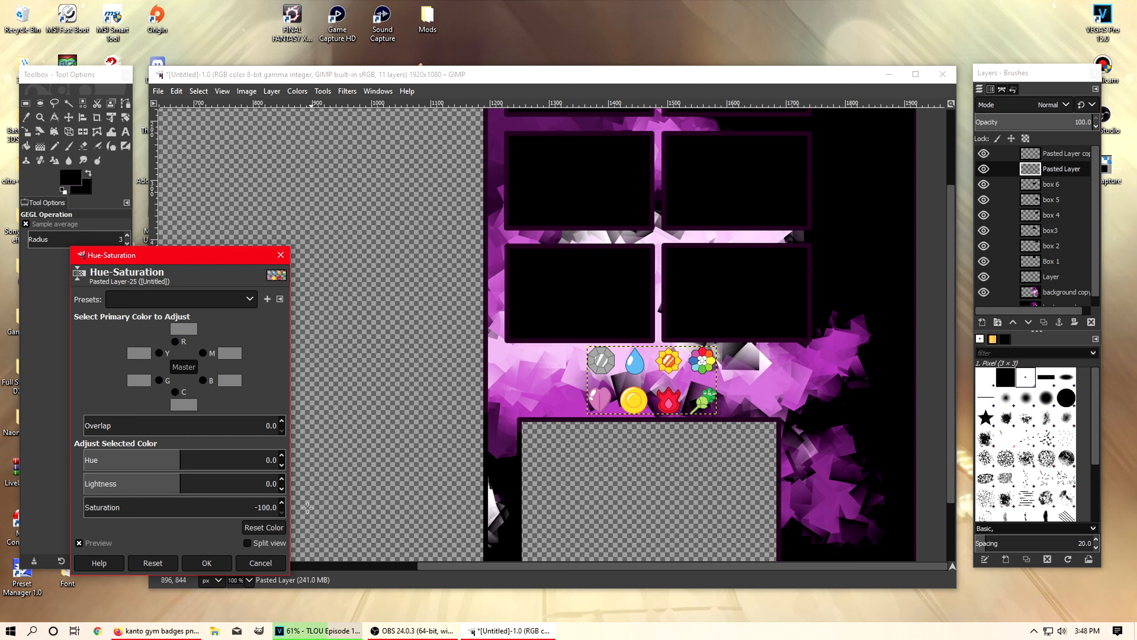
left_click(207, 563)
left_click(983, 154)
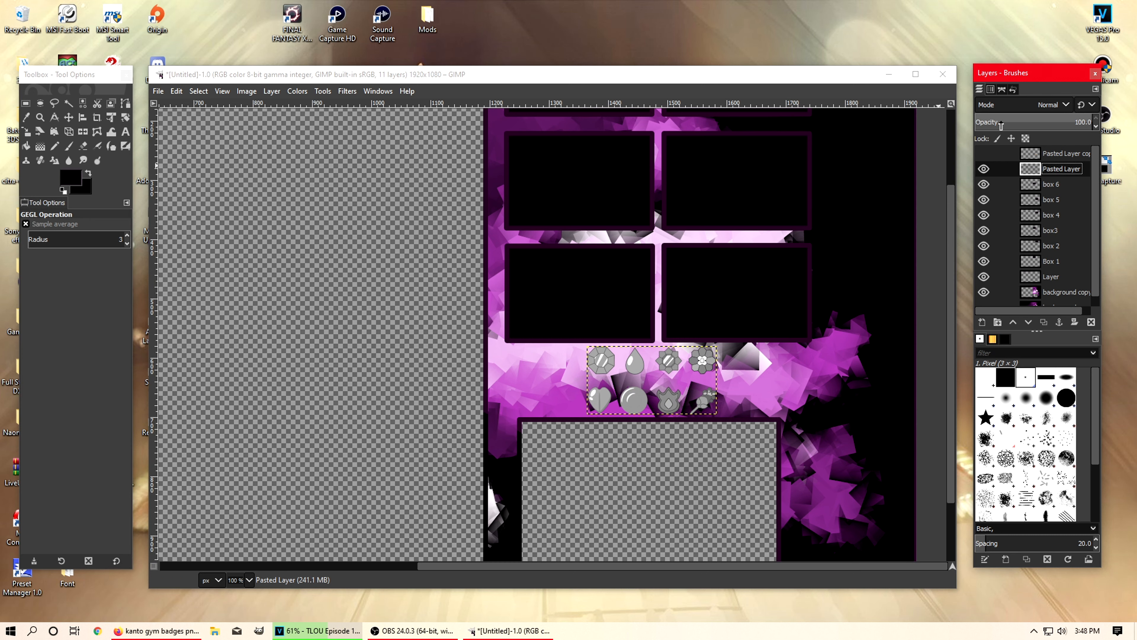
left_click(983, 154)
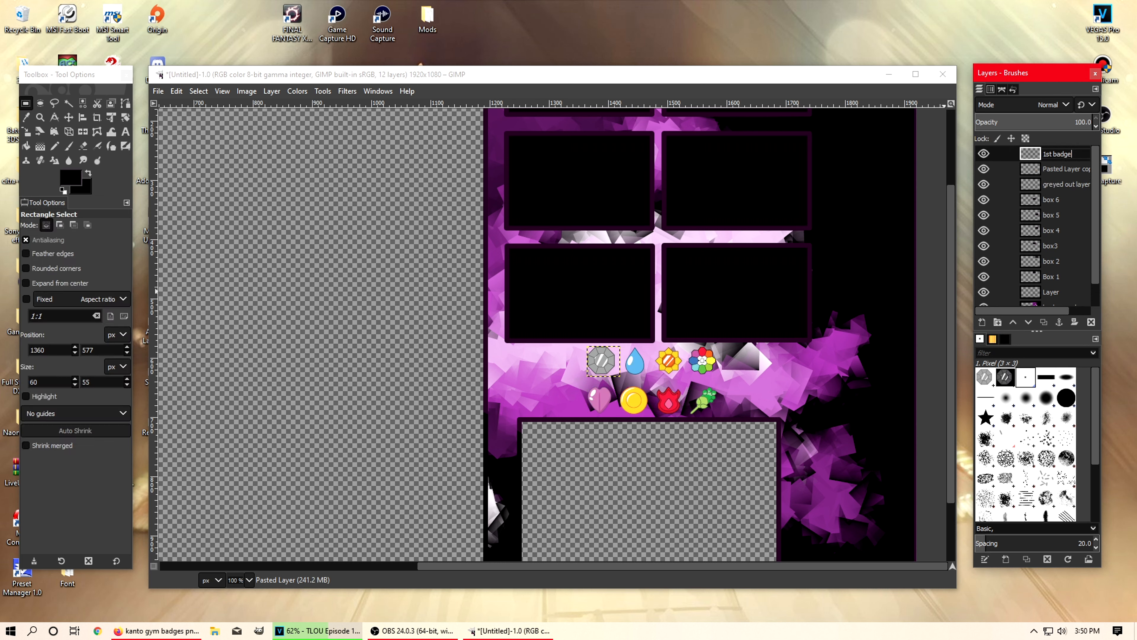
Step: Name the grey octagon badge's layer "1st badge" and check it with the full coloured badge layer temporarily hidden
key("Return")
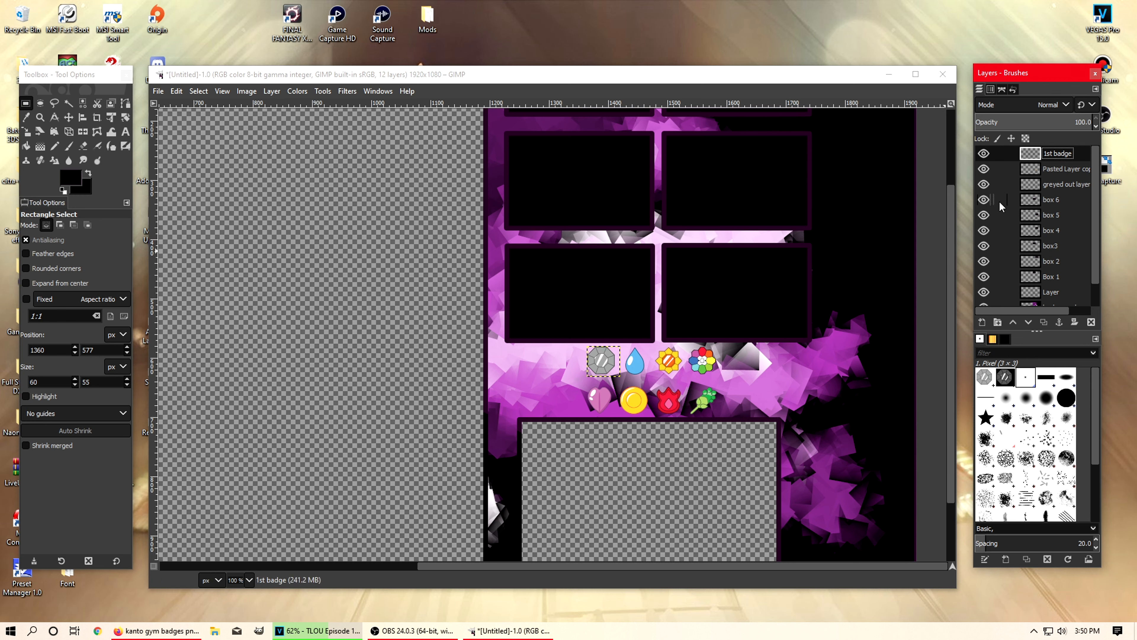
left_click(984, 172)
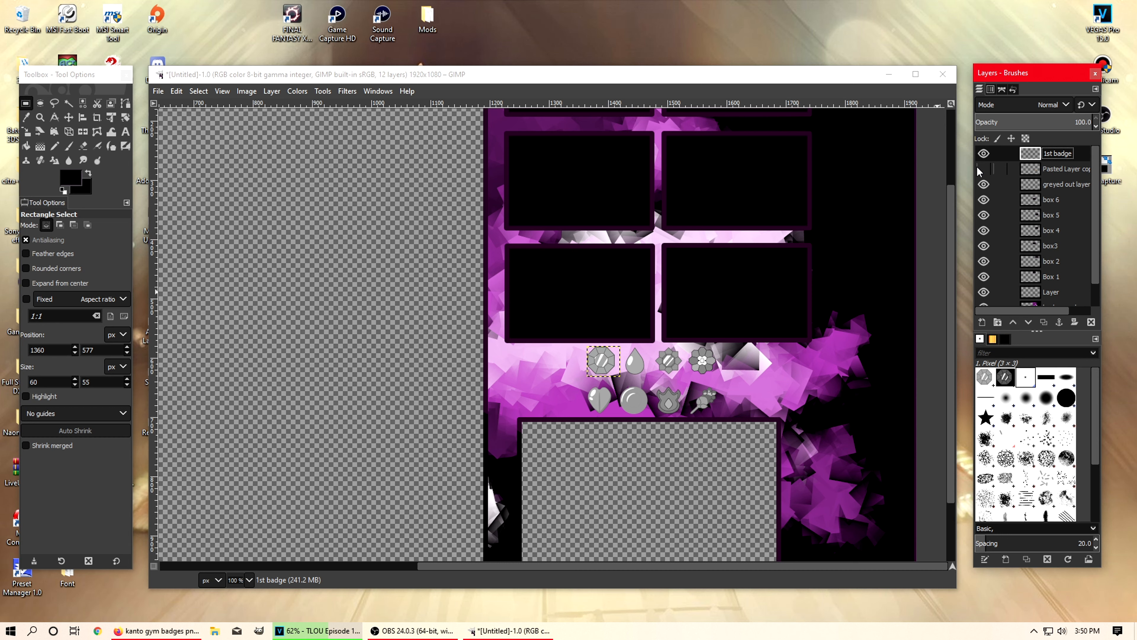
left_click(983, 169)
Step: Copy the blue drop badge from the coloured copy with a 42 × 58 px rectangle selection into a new layer named "2nd badge"
left_click(1053, 173)
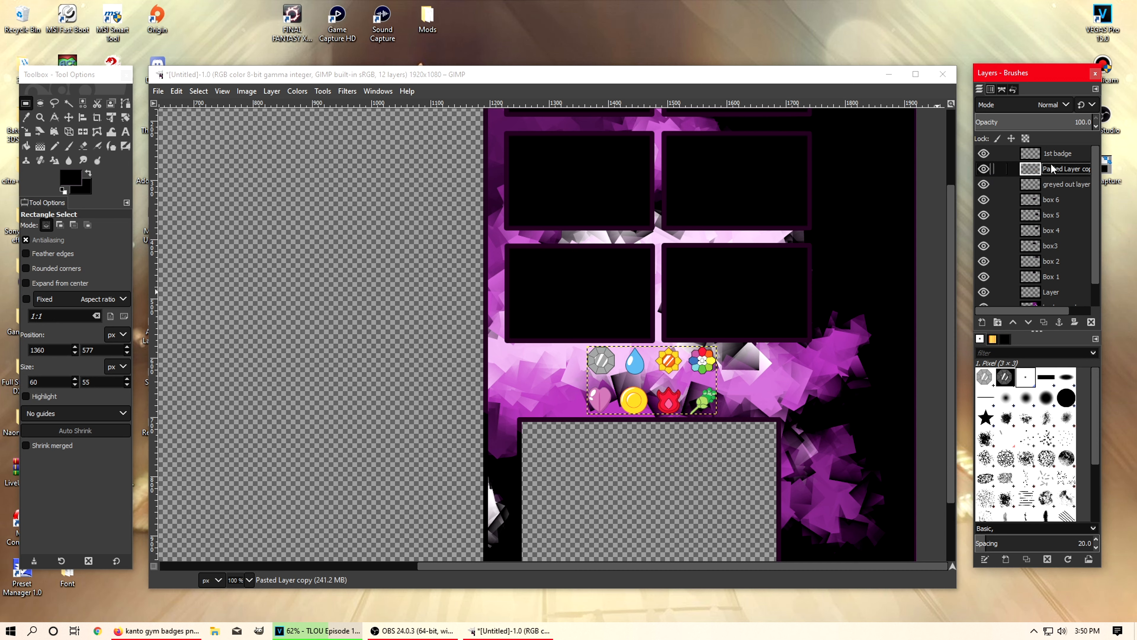
left_click_drag(623, 345, 648, 378)
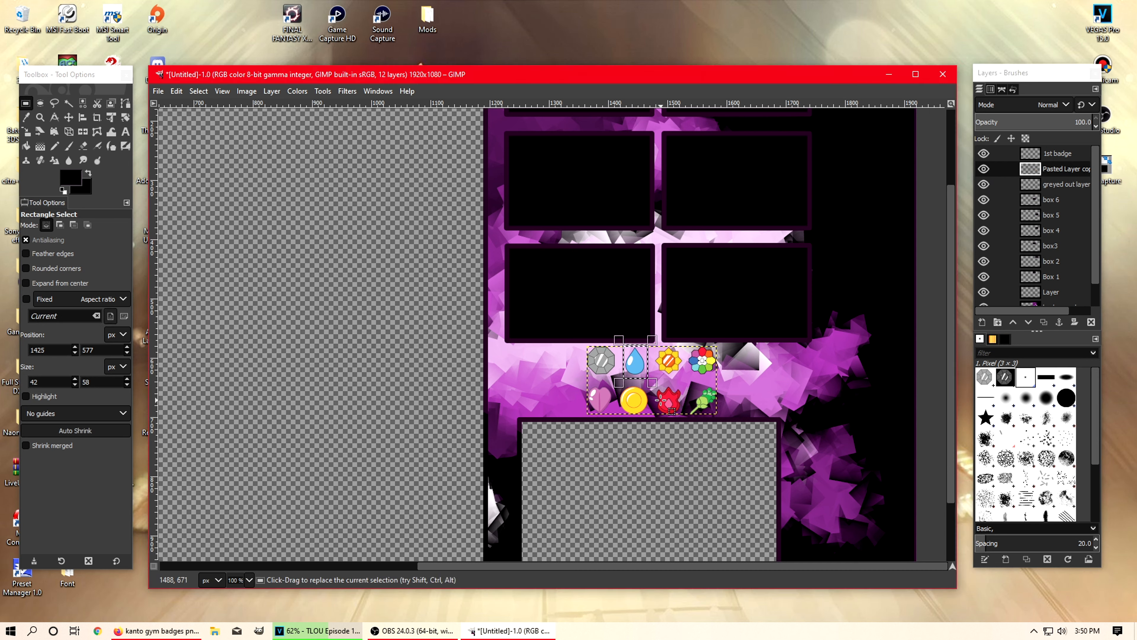
key("ctrl+c")
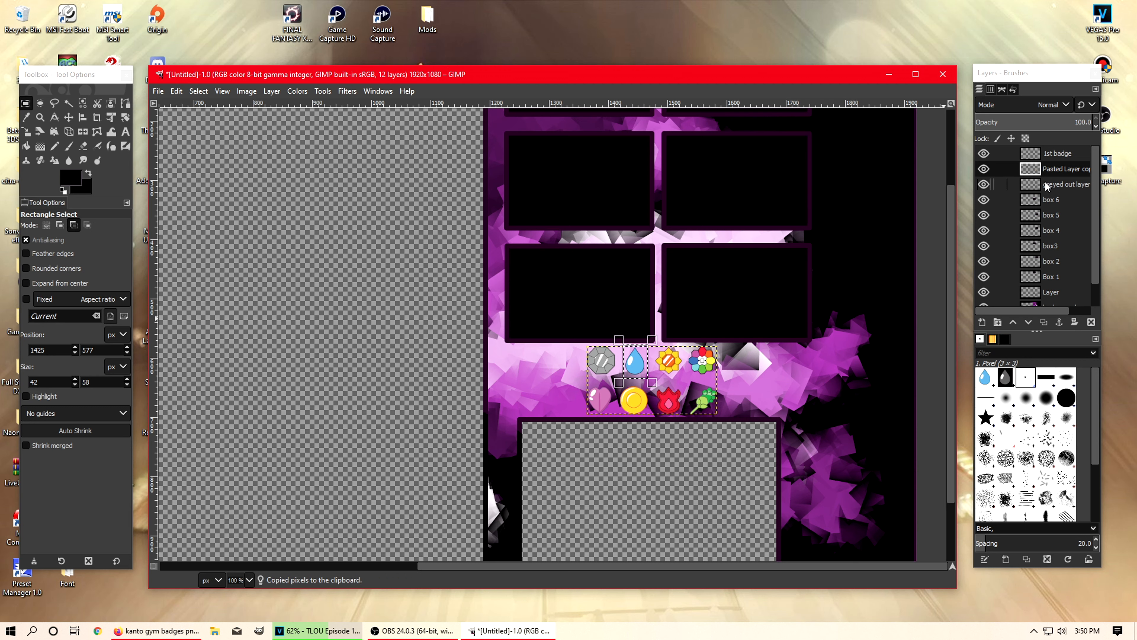
key("ctrl+v")
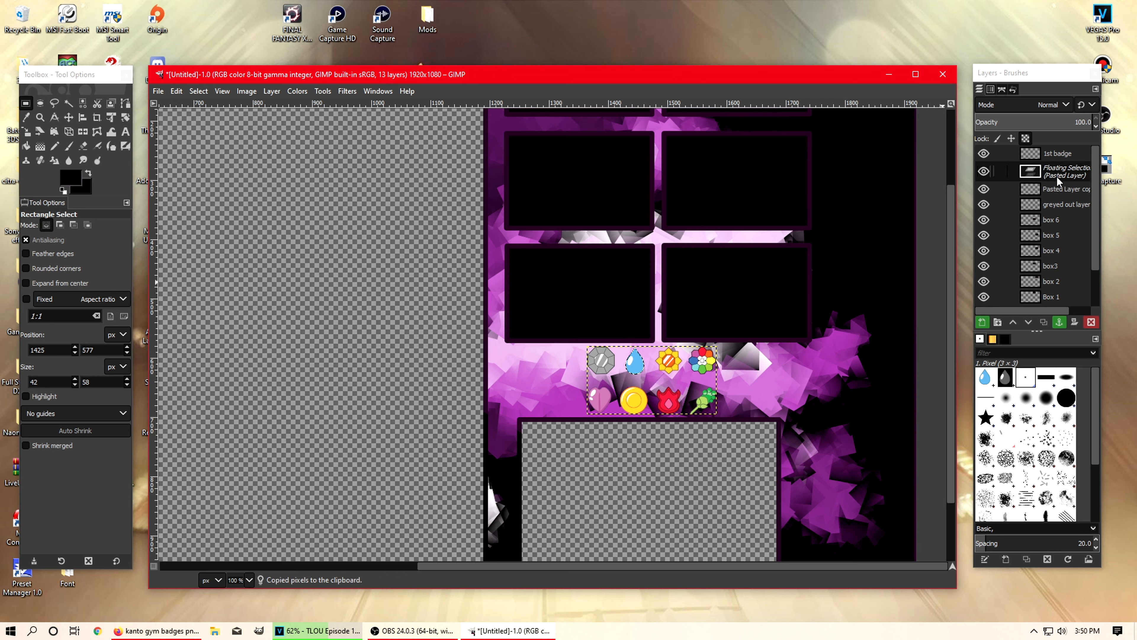
left_click(978, 325)
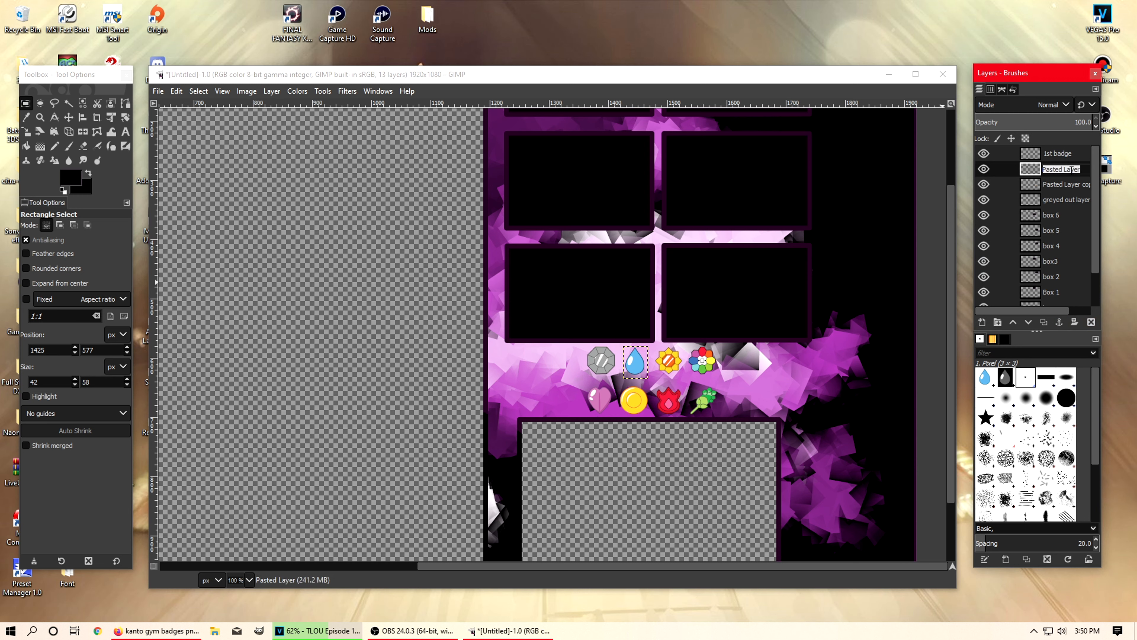
type("2nd badge")
key("Return")
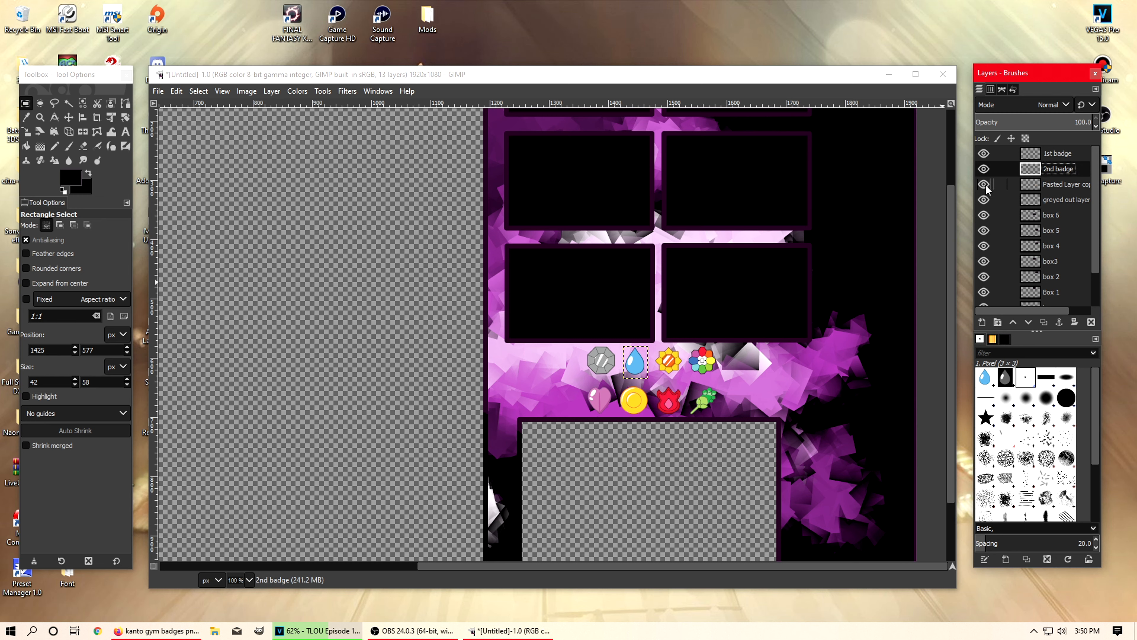
Step: Check the separated drop badge against the greyed-out badges by briefly hiding the coloured copy
left_click(1079, 189)
left_click(984, 184)
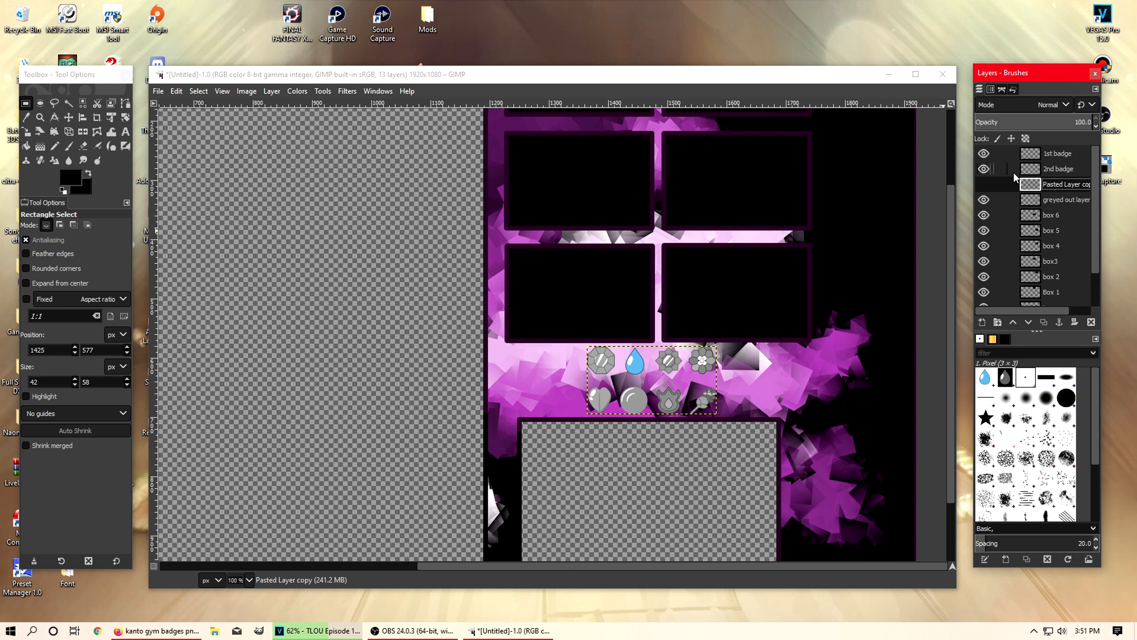
left_click(987, 188)
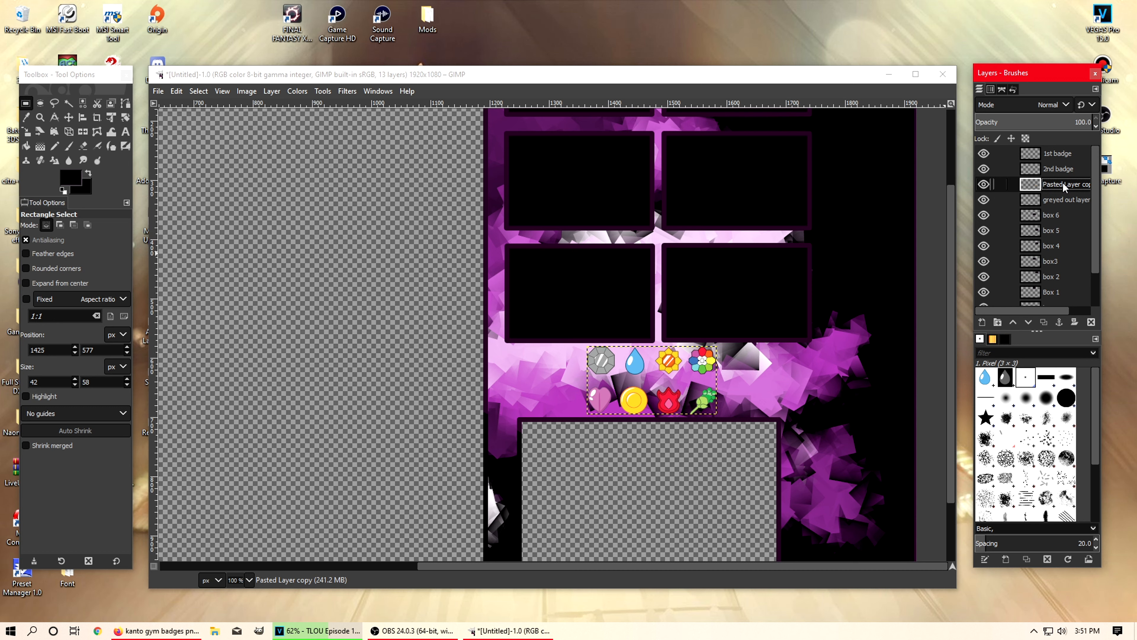
Step: Copy the yellow sun badge from the coloured copy with a 53 × 53 px rectangle selection into a new layer named "3rd badge"
left_click_drag(654, 346, 685, 377)
key("ctrl+c")
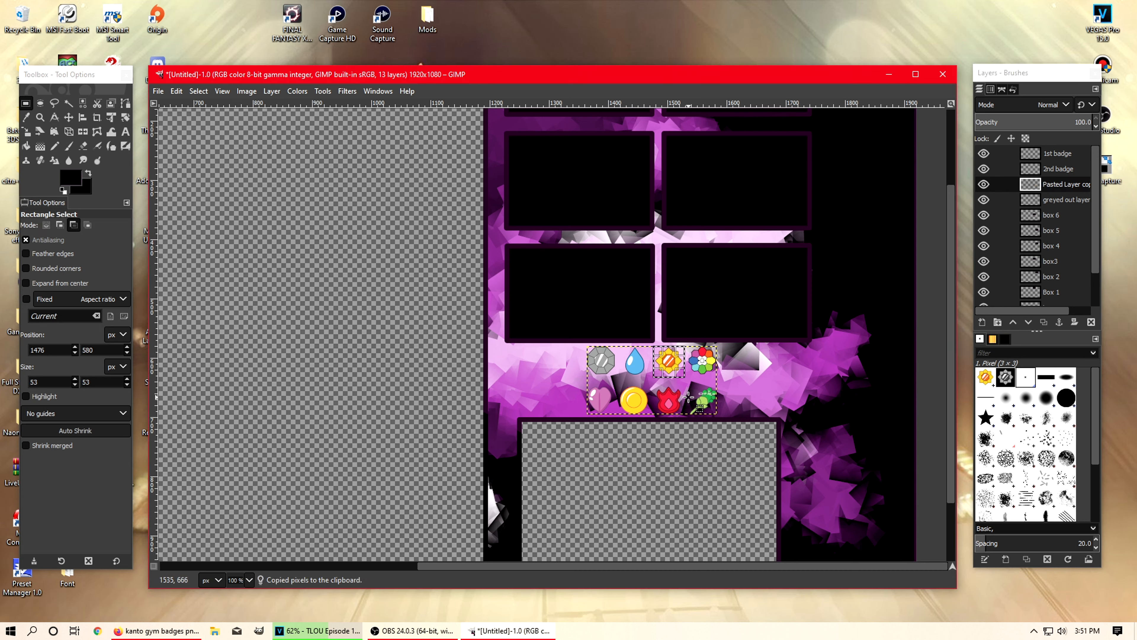
key("ctrl+v")
left_click(981, 321)
double_click(1060, 185)
type("3rd badge")
key("Return")
Step: Hide the coloured badge layers and reveal the 1st, 2nd and 3rd badge layers one by one over the greyed-out layer
left_click_drag(984, 200, 987, 158)
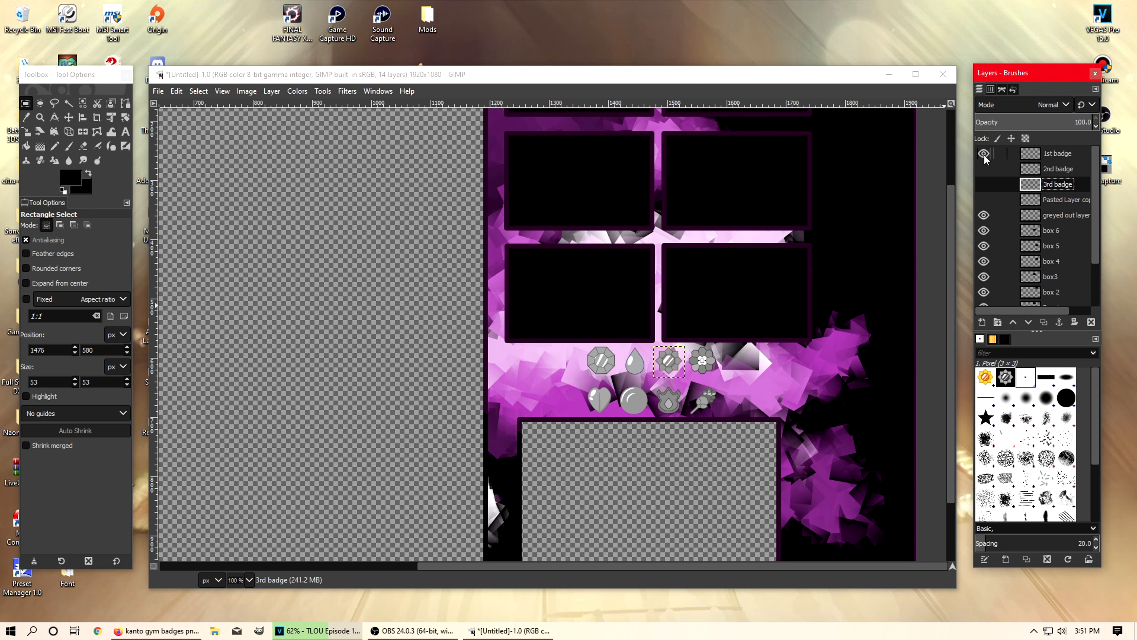
left_click_drag(983, 174, 985, 184)
left_click(984, 185)
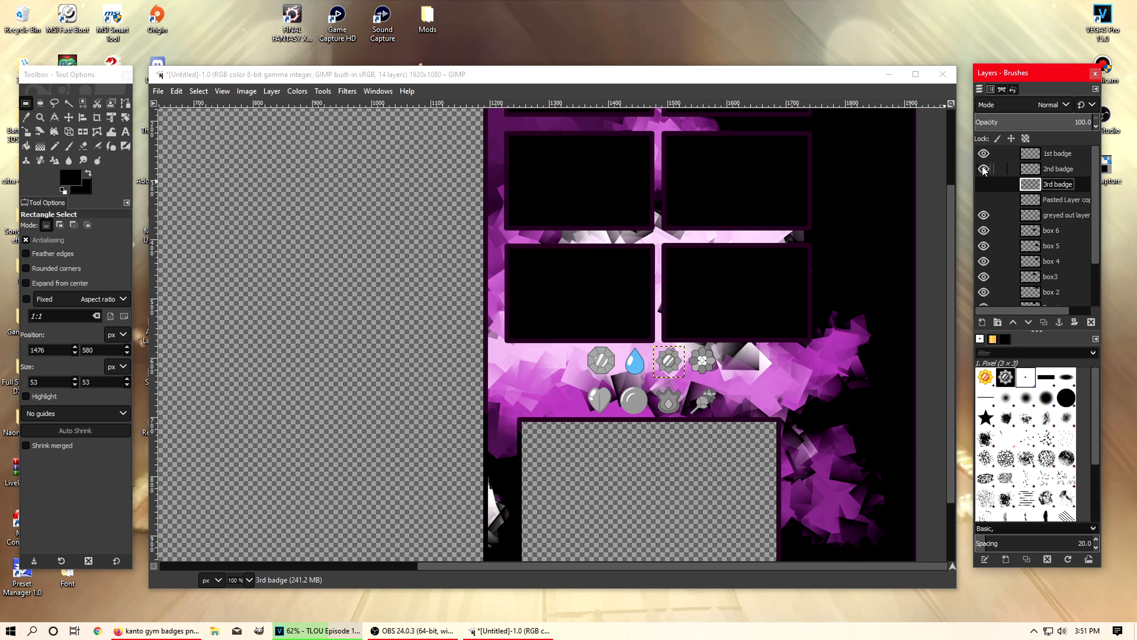
left_click(984, 184)
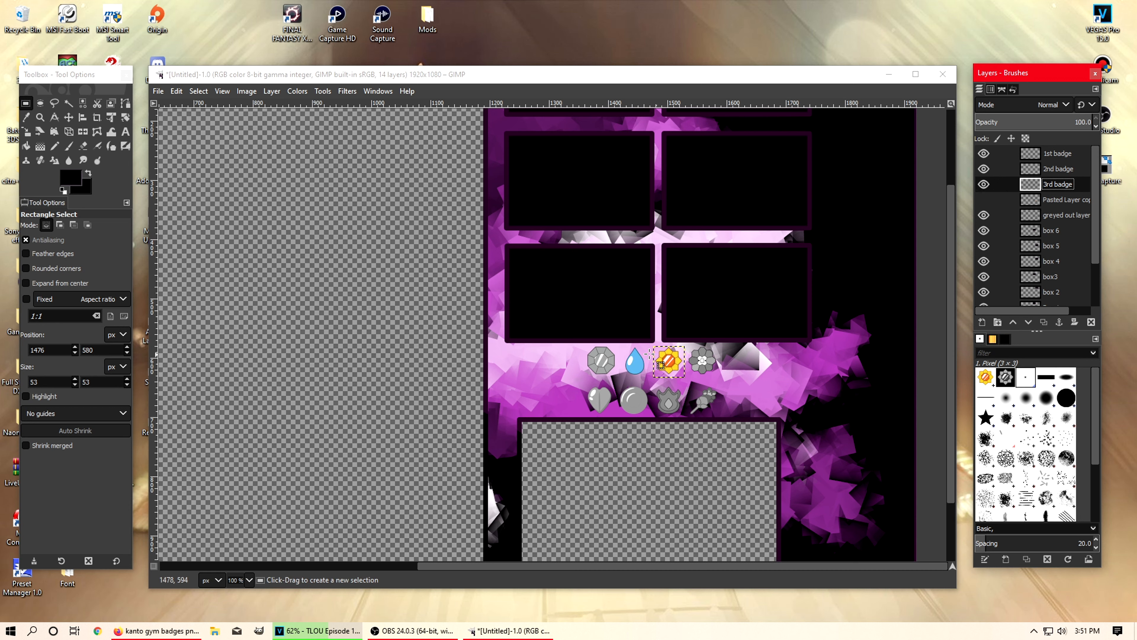
Step: Copy the rainbow flower badge from the coloured copy with a 59 × 50 px rectangle selection into a new layer named "4th badge"
left_click(984, 200)
left_click(1058, 200)
left_click_drag(686, 345, 719, 375)
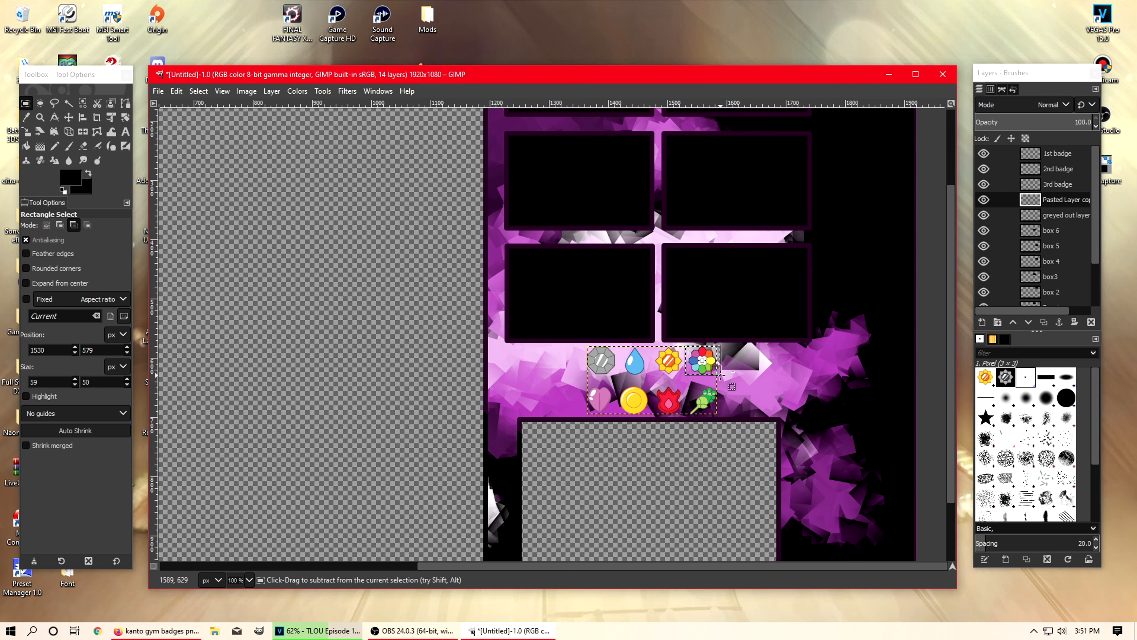
key("ctrl+c")
key("ctrl+v")
left_click(982, 321)
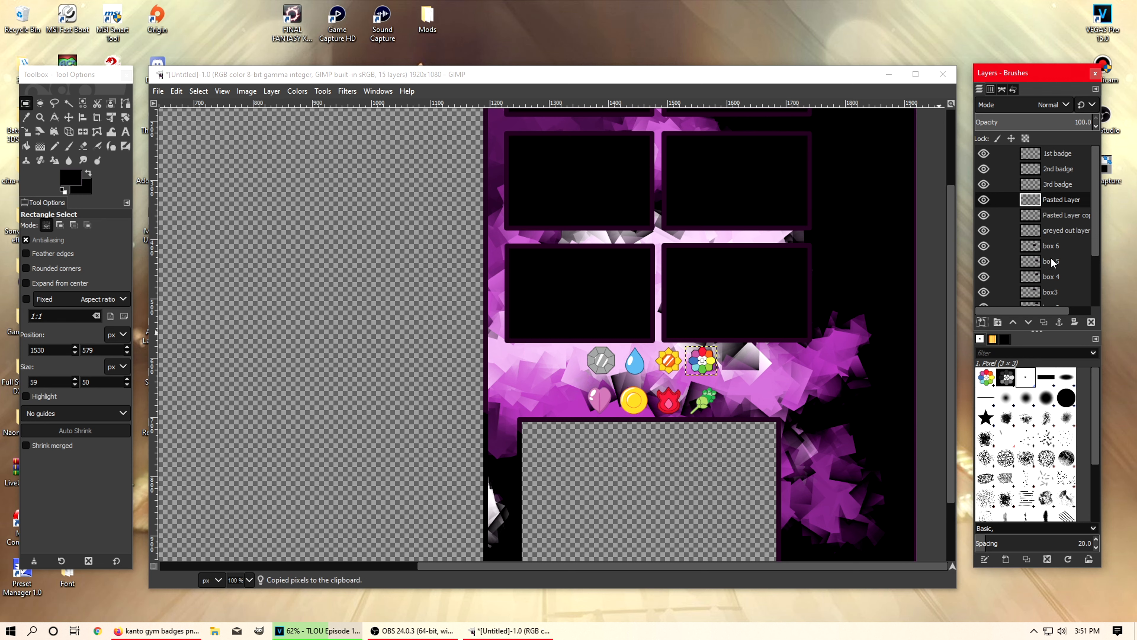
double_click(1058, 202)
type("4th badge")
key("Return")
Step: Copy the pink heart badge from the coloured copy with a 45 × 52 px rectangle selection into a new layer named "5th badge"
left_click(1059, 215)
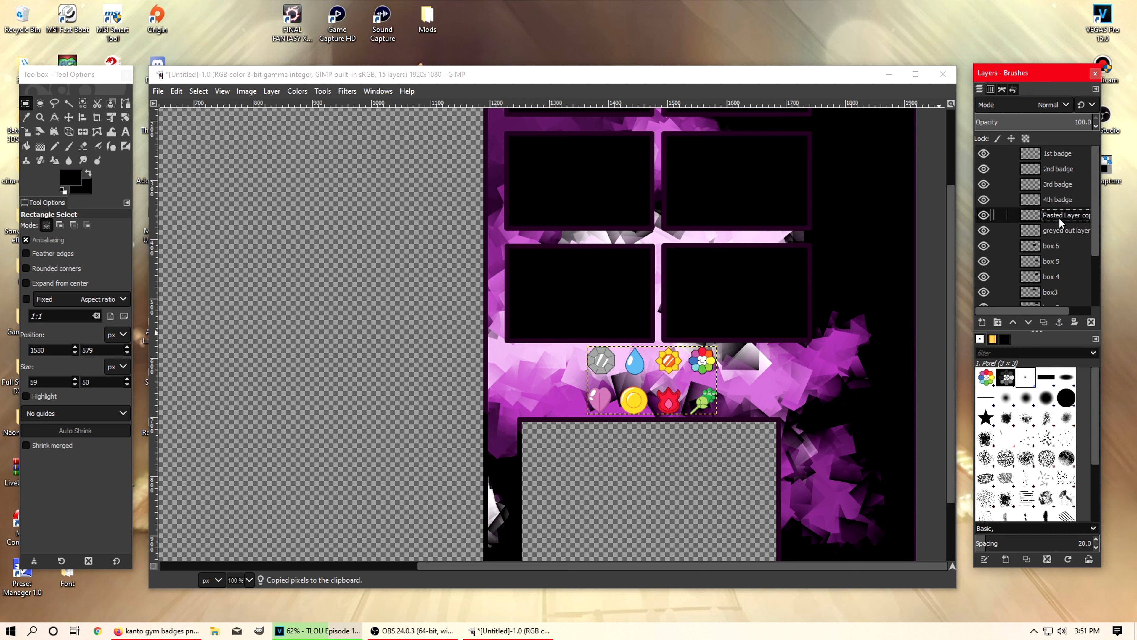
left_click_drag(588, 386, 614, 417)
key("ctrl+c")
key("ctrl+v")
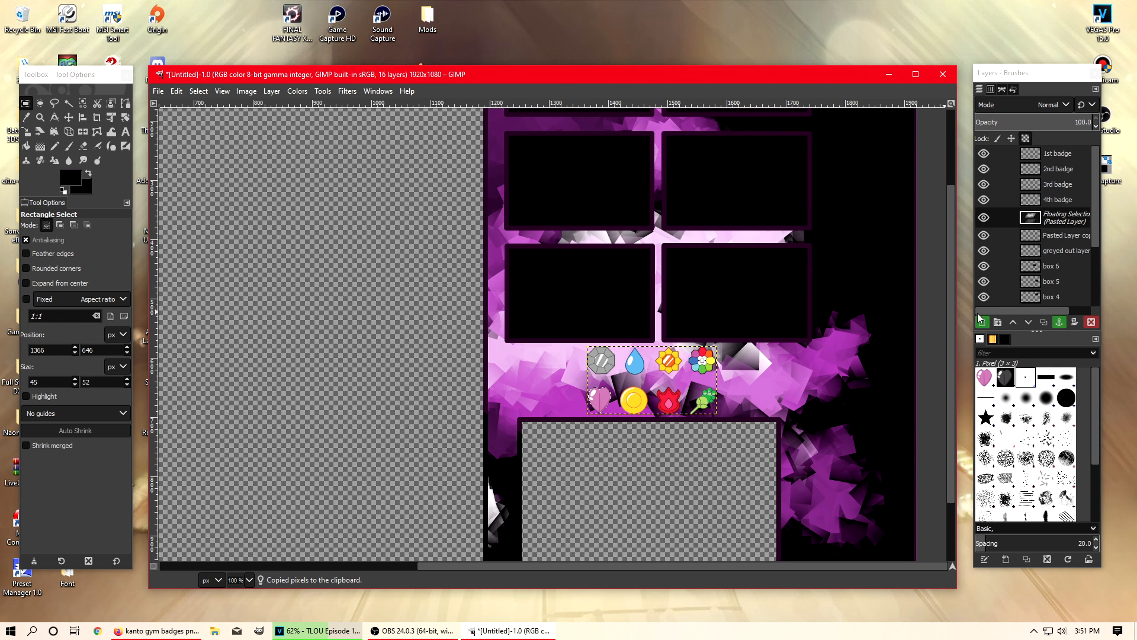
left_click(982, 321)
double_click(1067, 215)
type("5th badge")
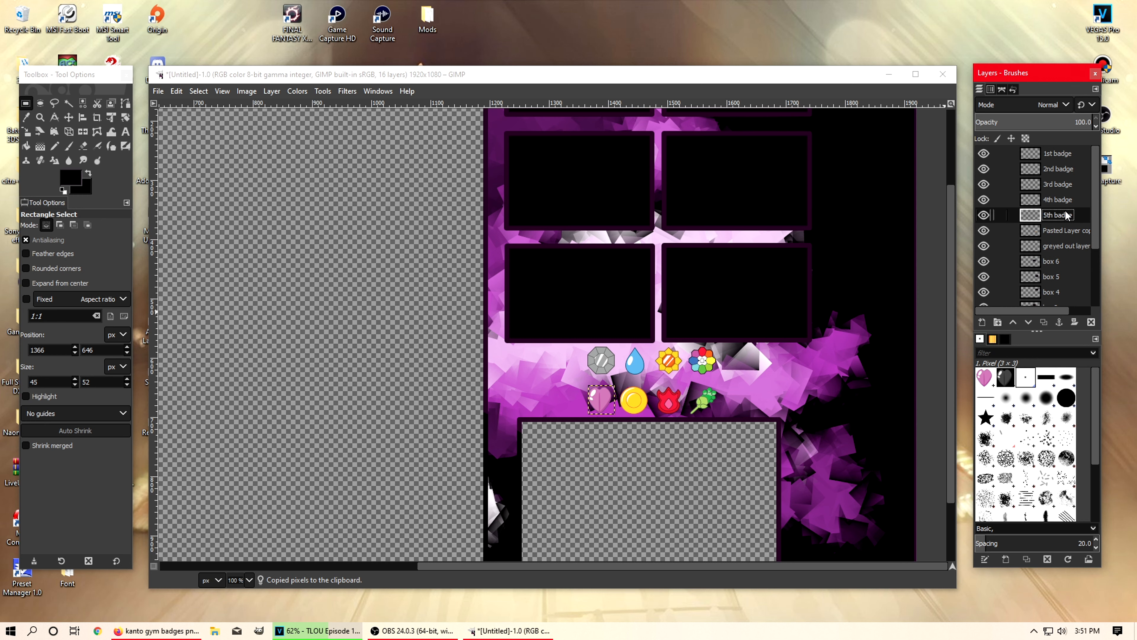
left_click(1065, 232)
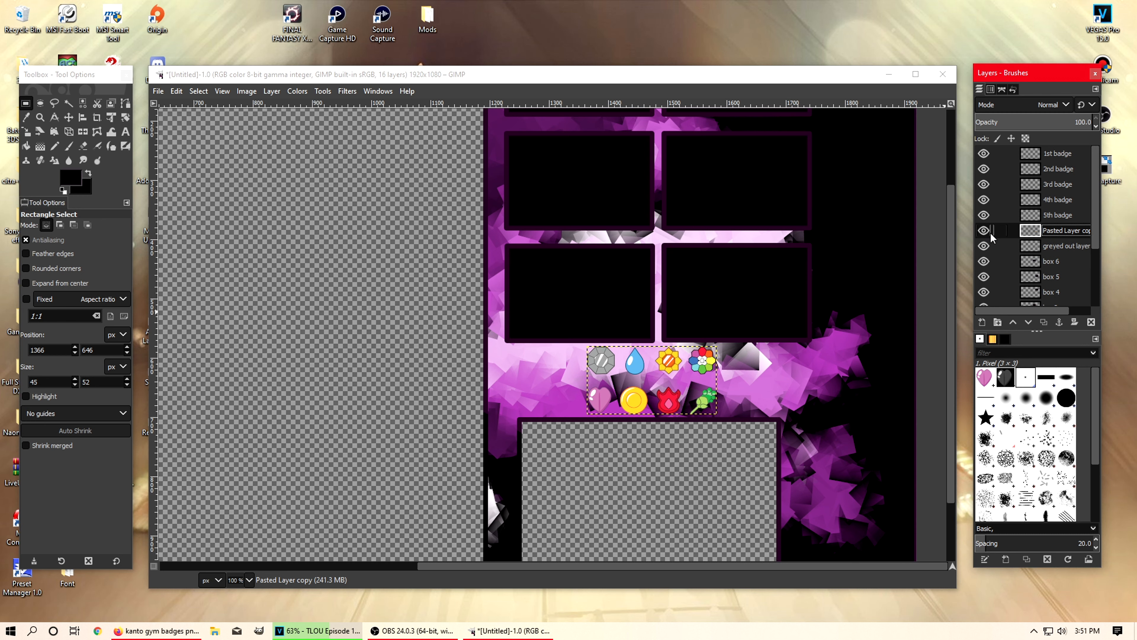
left_click_drag(1031, 232, 1058, 153)
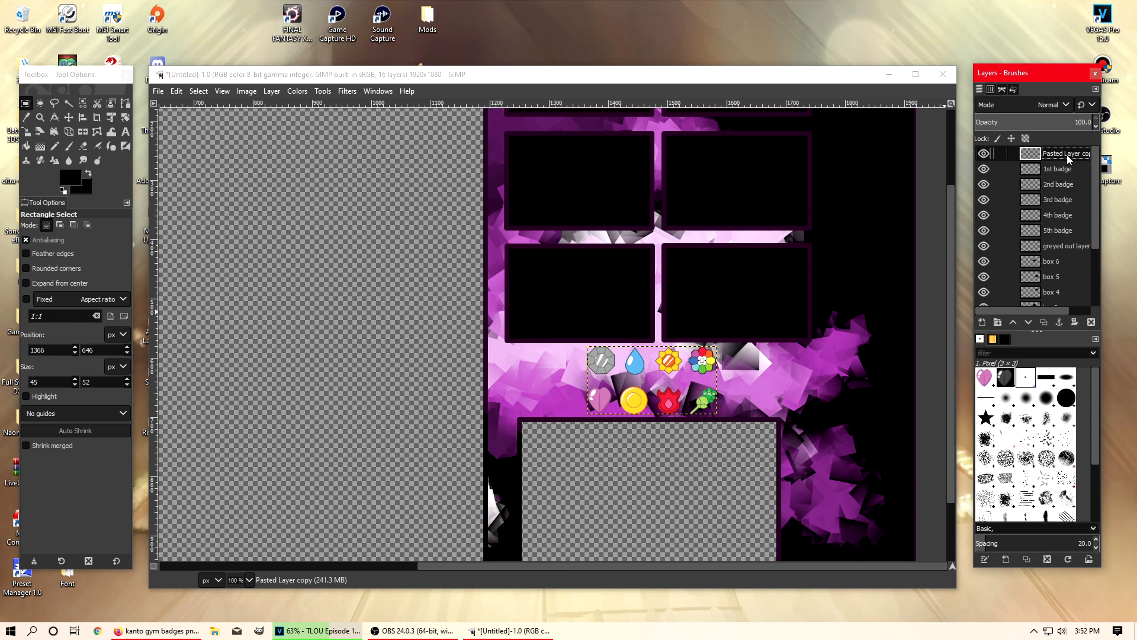
left_click_drag(1052, 155, 1074, 246)
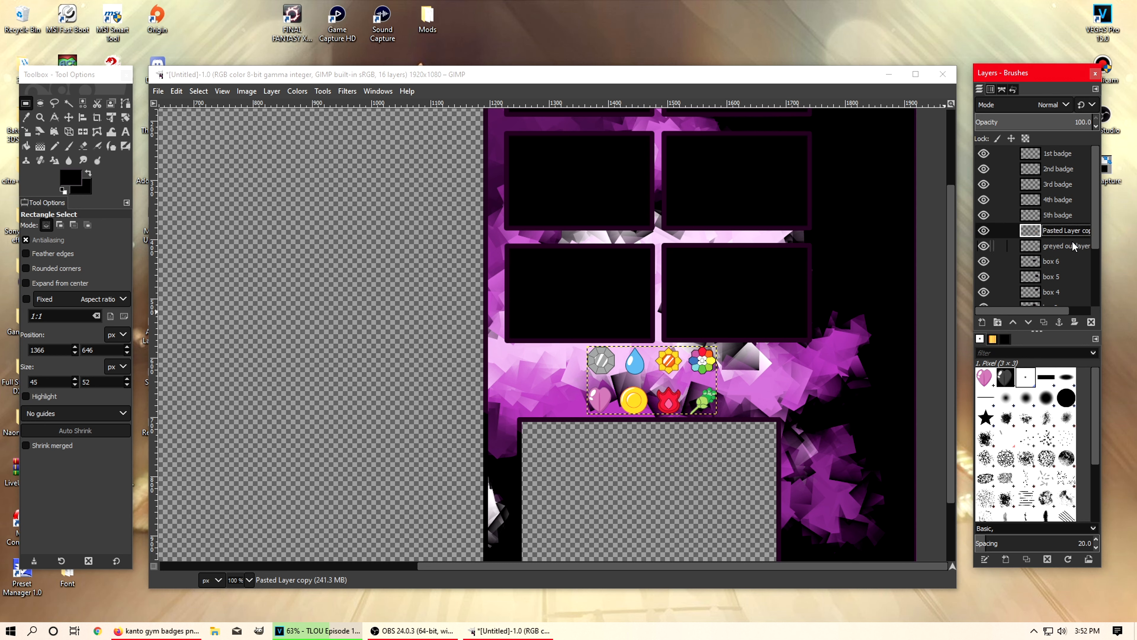
Step: Copy the yellow round, red flame and green leaf badges from the coloured copy into layers named "6th badge", "7th badge" and "8th badge"
left_click(1059, 221)
left_click(1060, 230)
left_click_drag(613, 381, 658, 426)
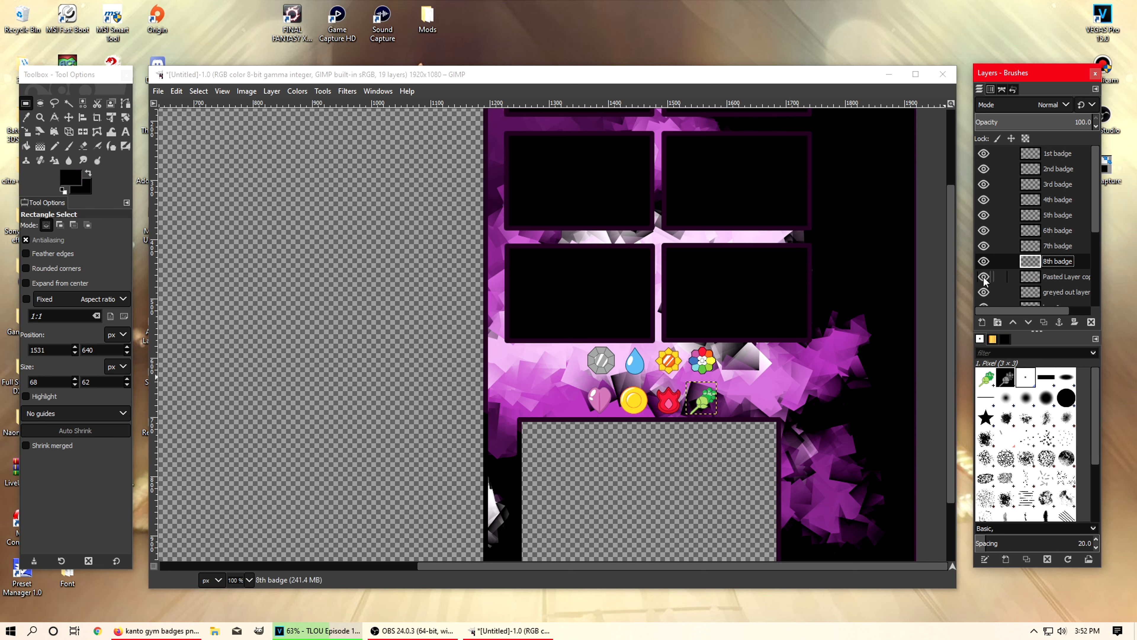
Step: Hide all eight separate badge layers and the coloured copy, leaving the greyed-out badges shown
left_click_drag(984, 154, 984, 265)
left_click(983, 154)
left_click(983, 184)
left_click_drag(984, 204, 982, 161)
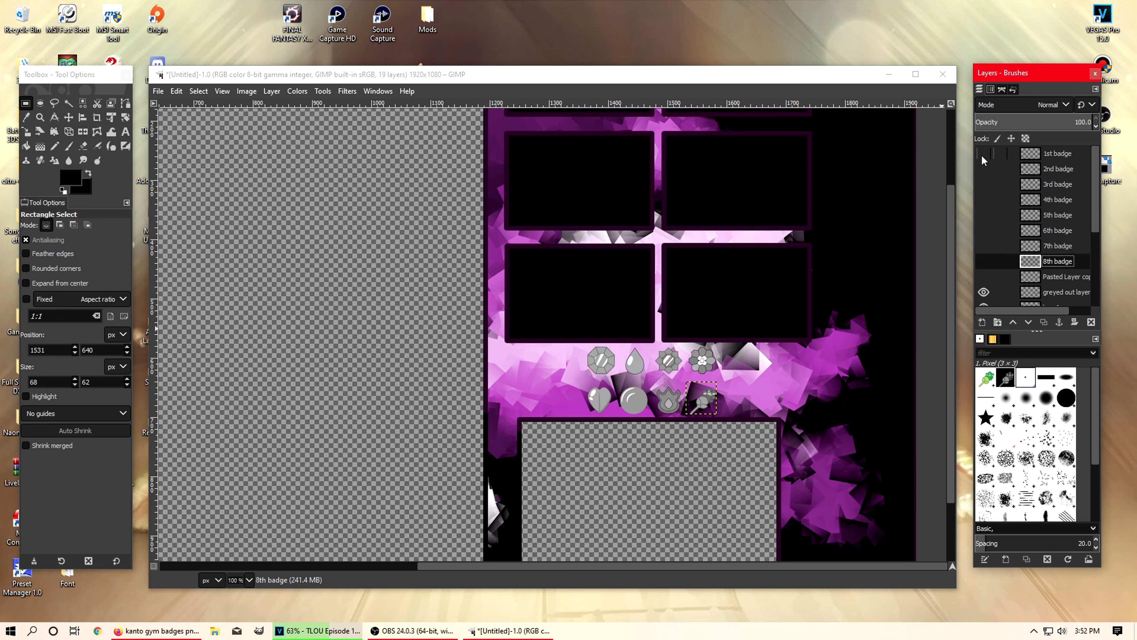
Step: Select the shapes of the badges on the greyed-out layer with Alpha to Selection
left_click(1066, 293)
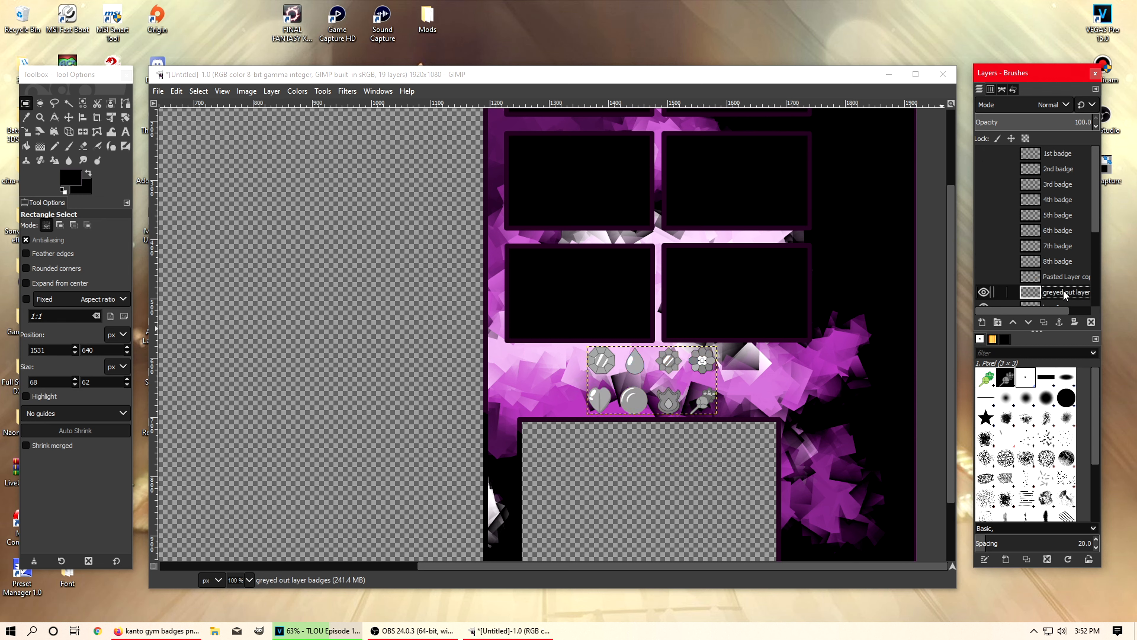
right_click(621, 367)
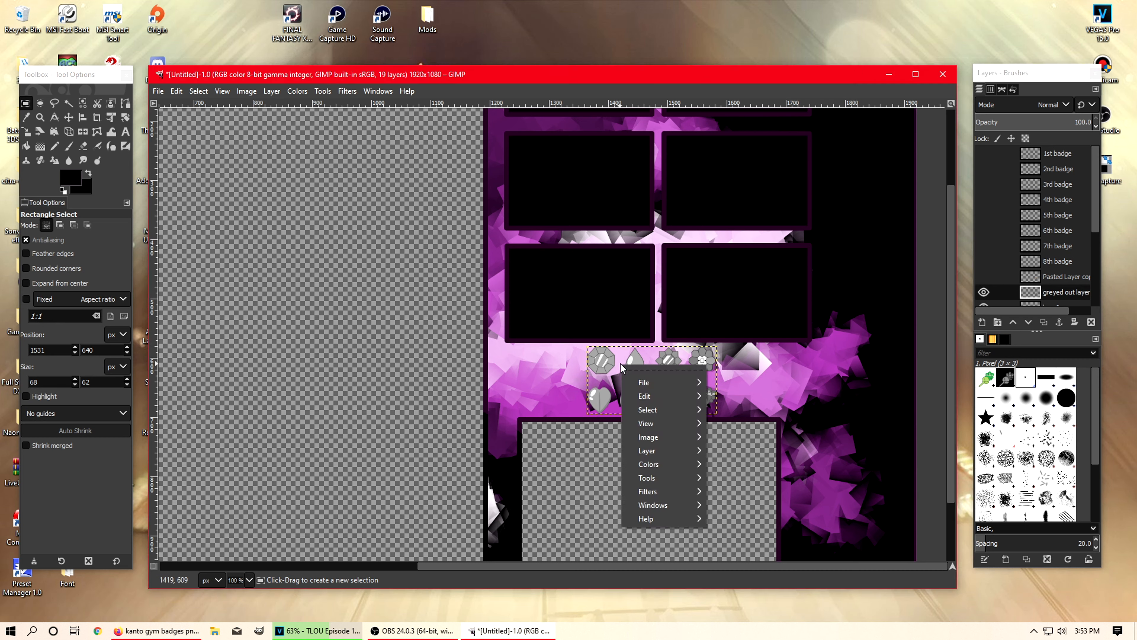
mouse_move(668, 472)
left_click(1064, 298)
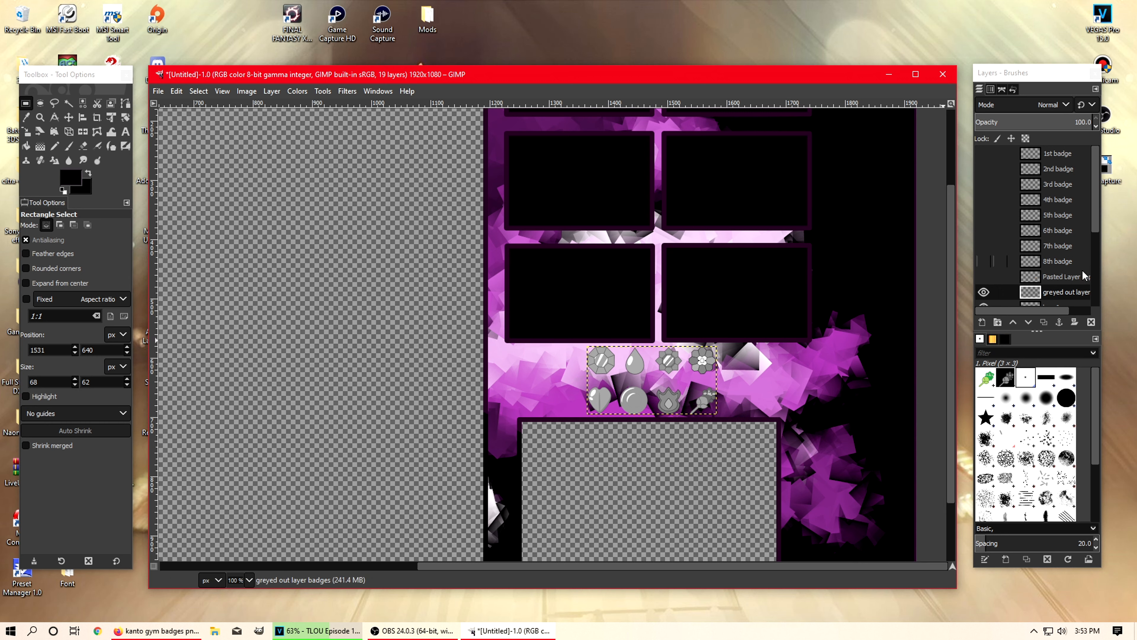
right_click(1051, 298)
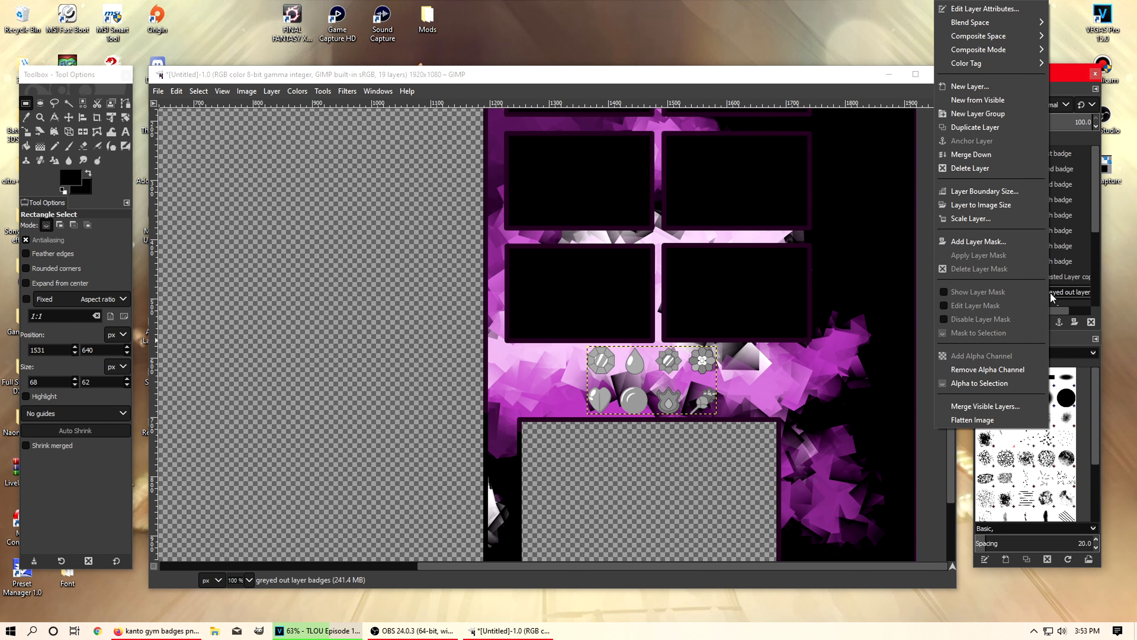
left_click(992, 384)
Step: Fill the selected badge shapes with the black foreground colour and clear the selection
right_click(652, 378)
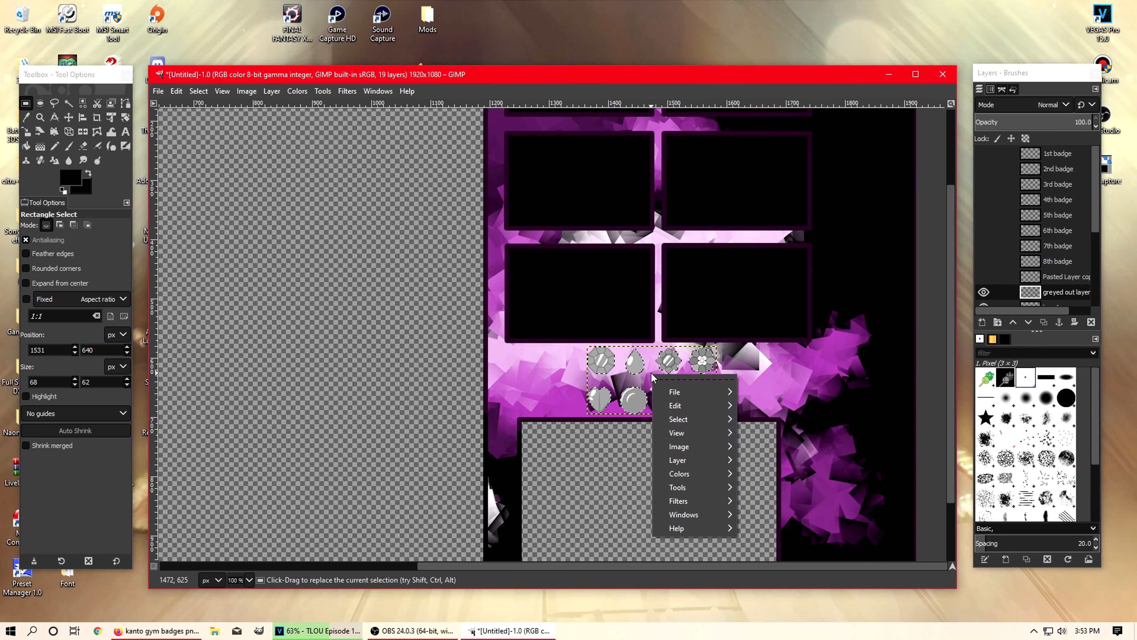
left_click(691, 406)
left_click(796, 473)
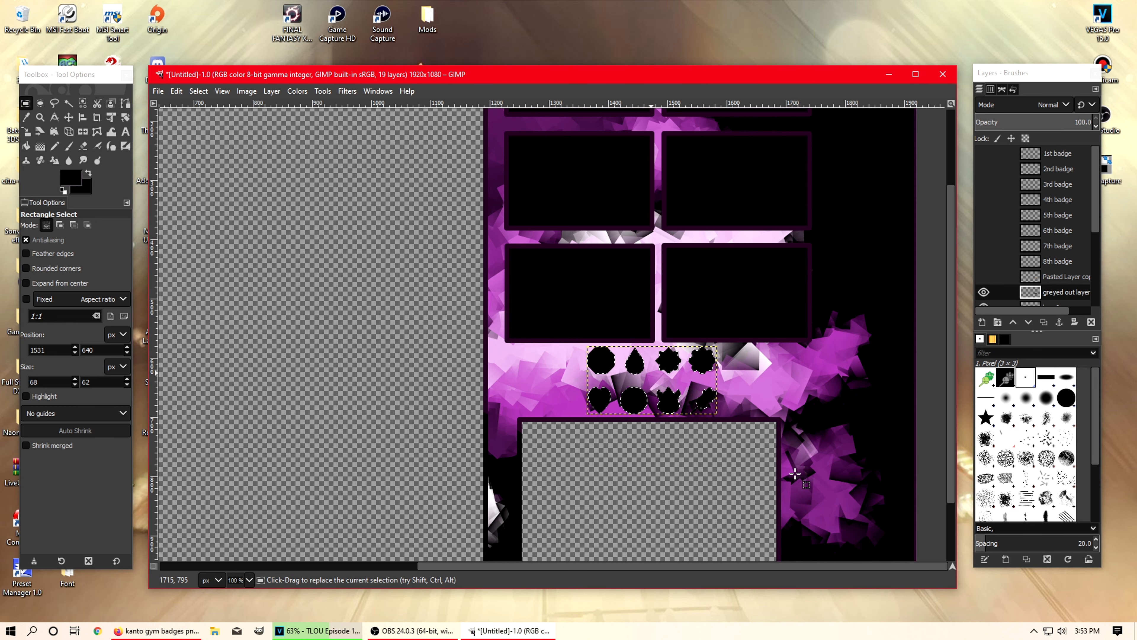
right_click(772, 388)
mouse_move(820, 435)
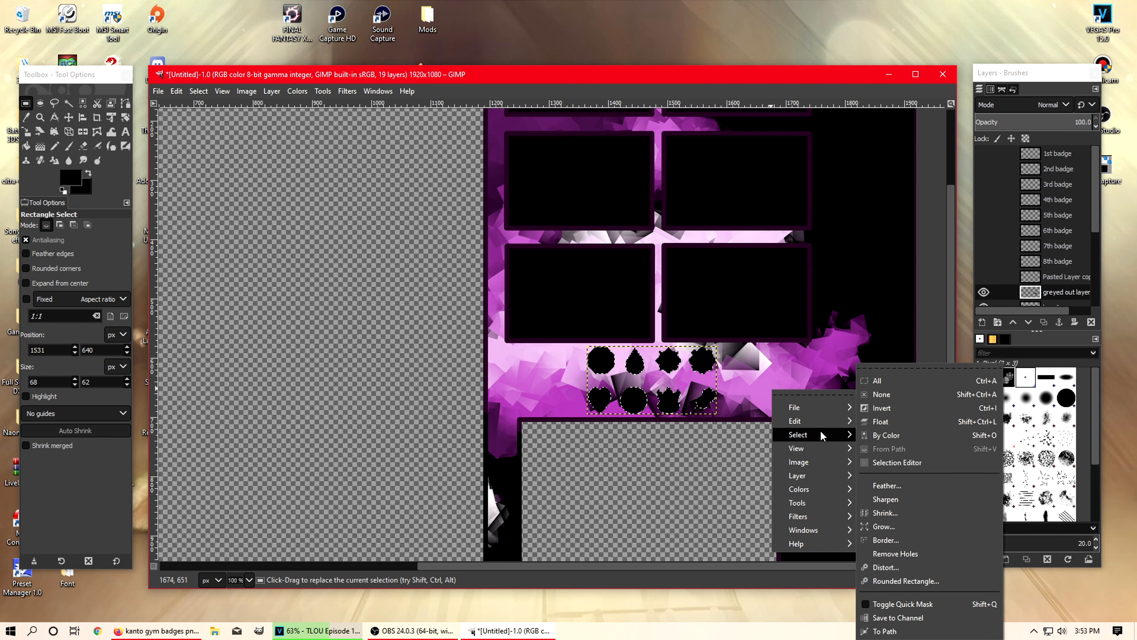
left_click(866, 395)
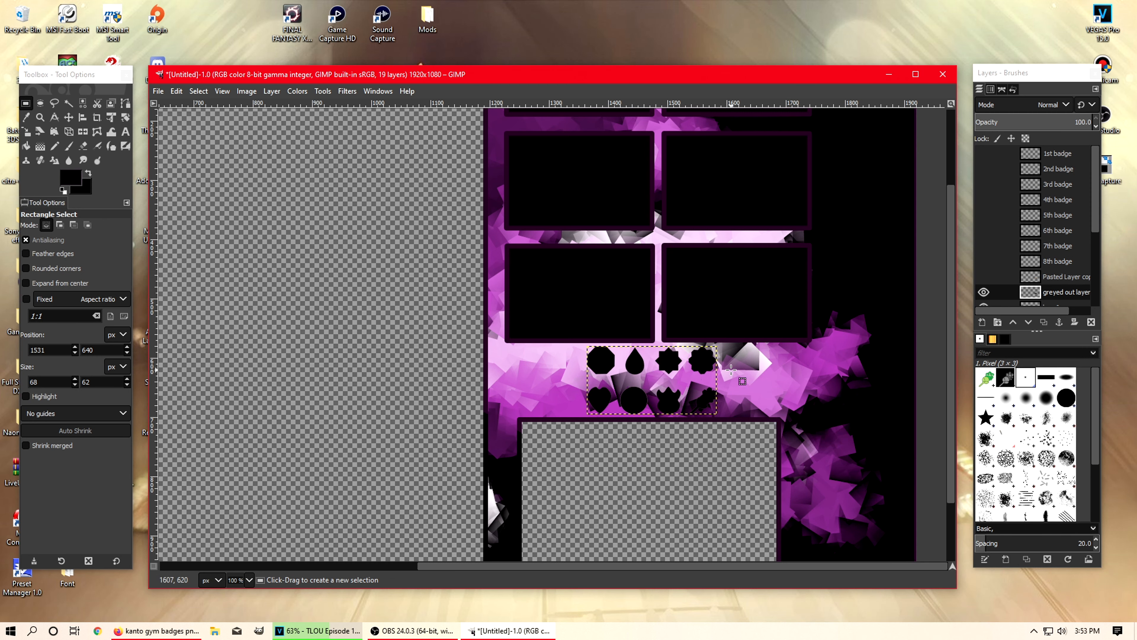
Step: Preview the 1st to 6th badge layers over the black silhouettes by showing them and hiding them again
left_click(983, 154)
left_click(983, 154)
left_click(984, 153)
left_click(983, 154)
left_click(983, 169)
left_click(984, 169)
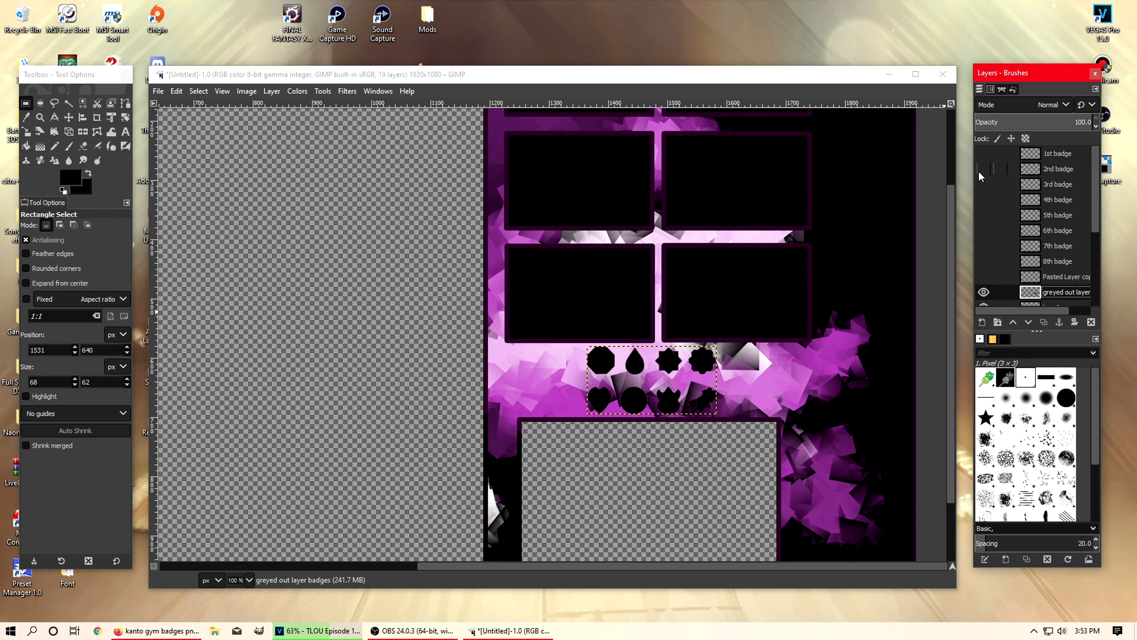
left_click(983, 184)
left_click(983, 168)
left_click(984, 153)
left_click(984, 154)
left_click(983, 168)
left_click(984, 184)
left_click(983, 199)
left_click(983, 215)
left_click(984, 230)
left_click(983, 215)
left_click(983, 199)
left_click(983, 230)
Step: Review the whole composition at 50% zoom
scroll(464, 322, "down", 1)
scroll(464, 322, "down", 1)
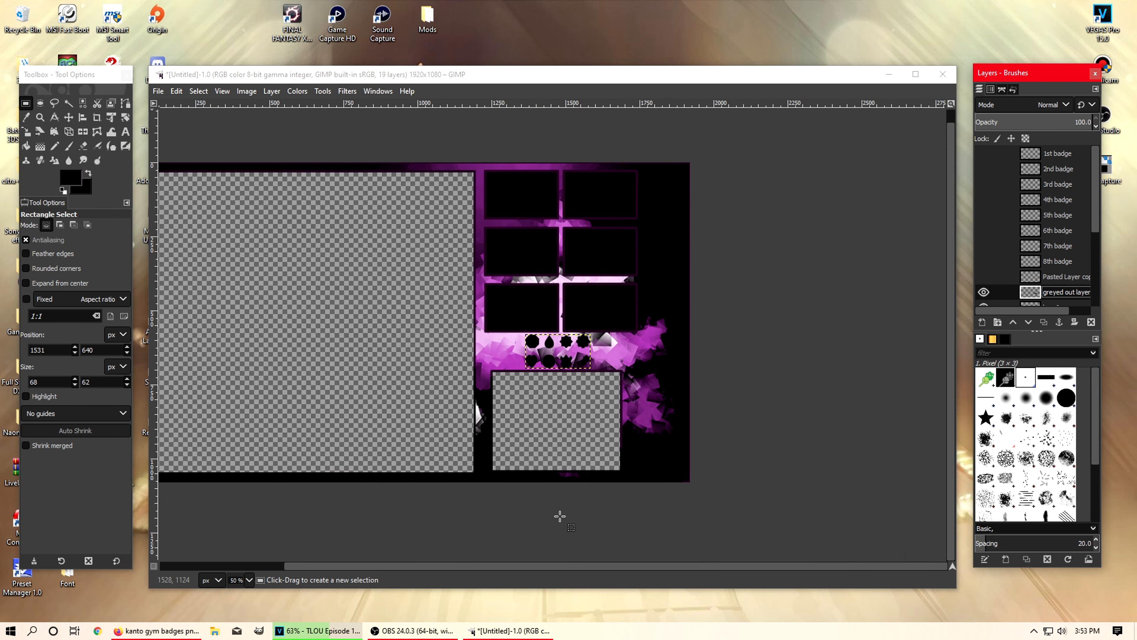
left_click(519, 567)
left_click_drag(459, 567, 439, 567)
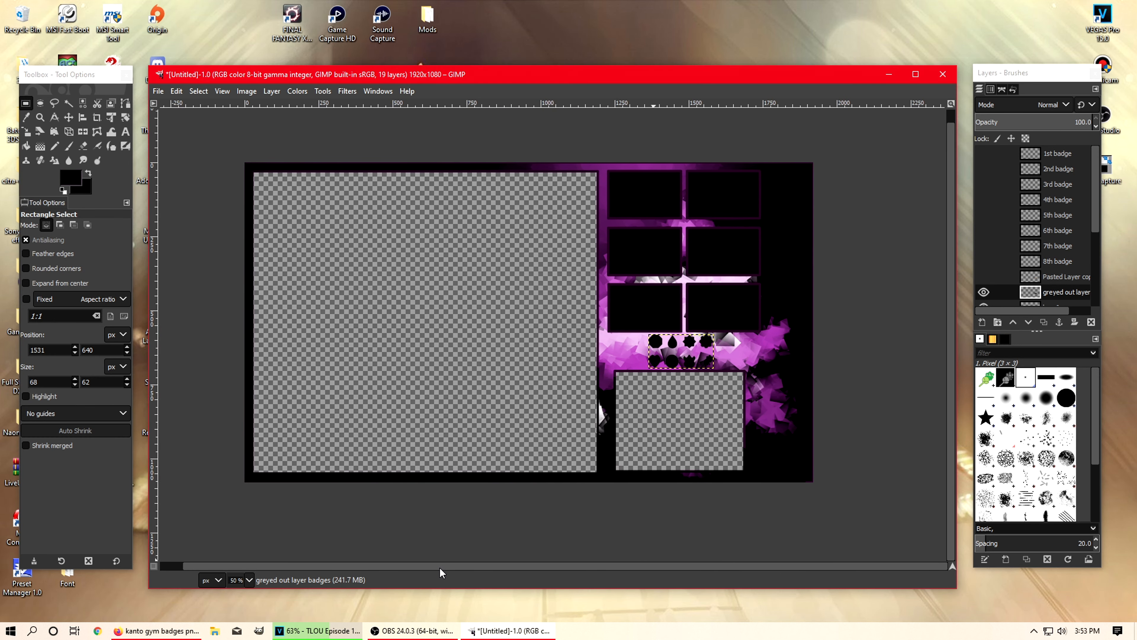
scroll(465, 423, "up", 1)
scroll(465, 421, "down", 1)
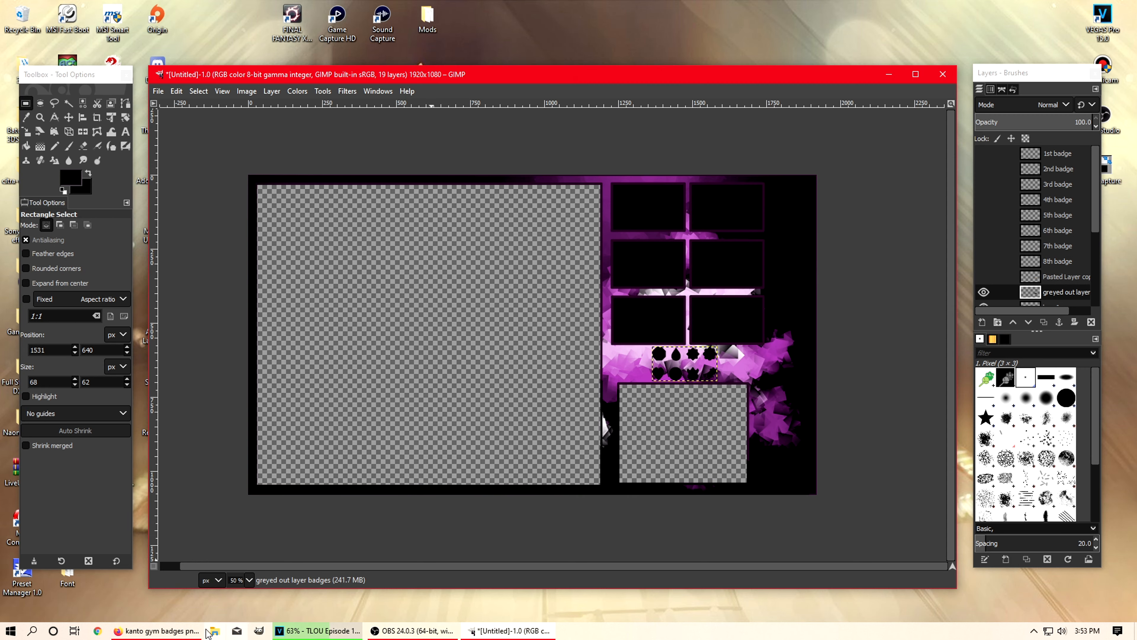
Step: Switch to the browser and search Google Images for "pokemon fire red png"
left_click(148, 630)
scroll(218, 122, "up", 3)
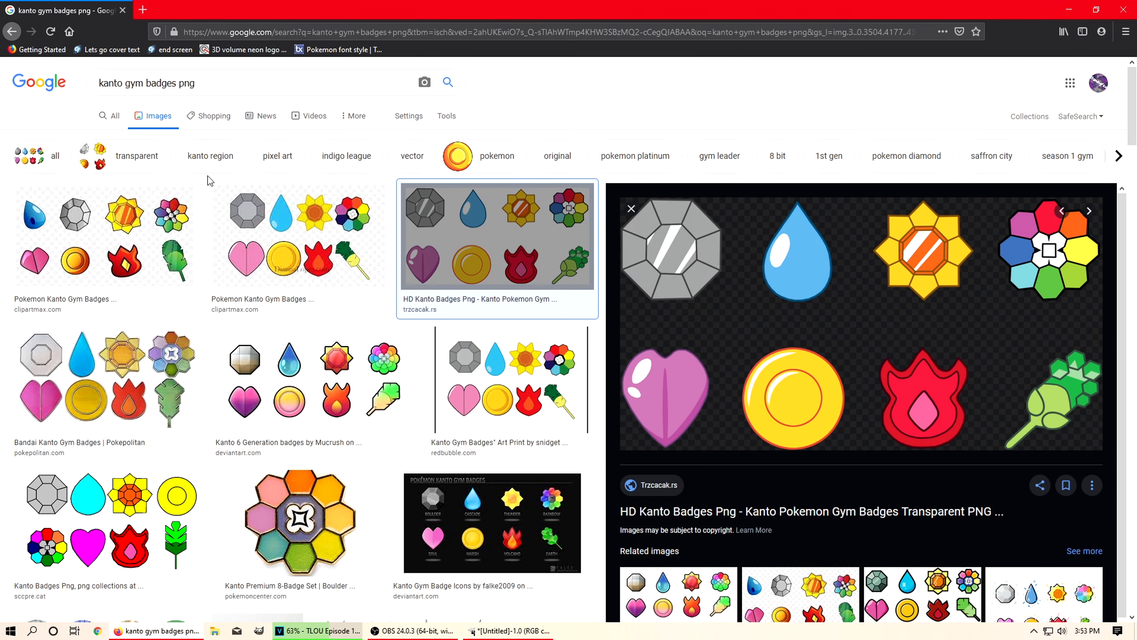
left_click(232, 91)
type("po")
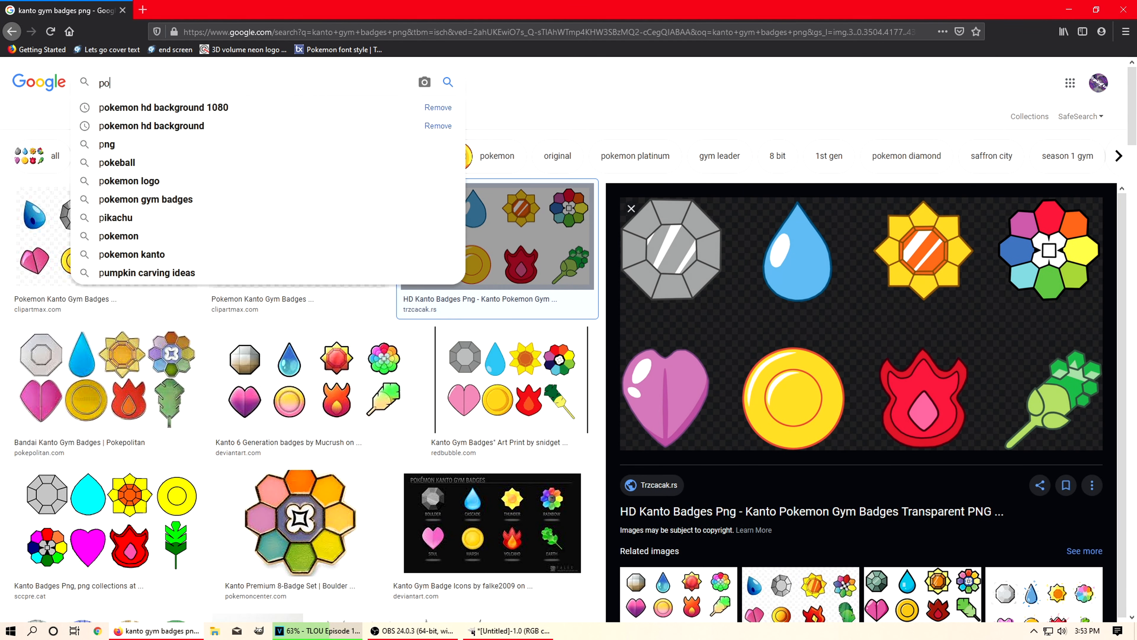
type("kemon fire red png")
key("Return")
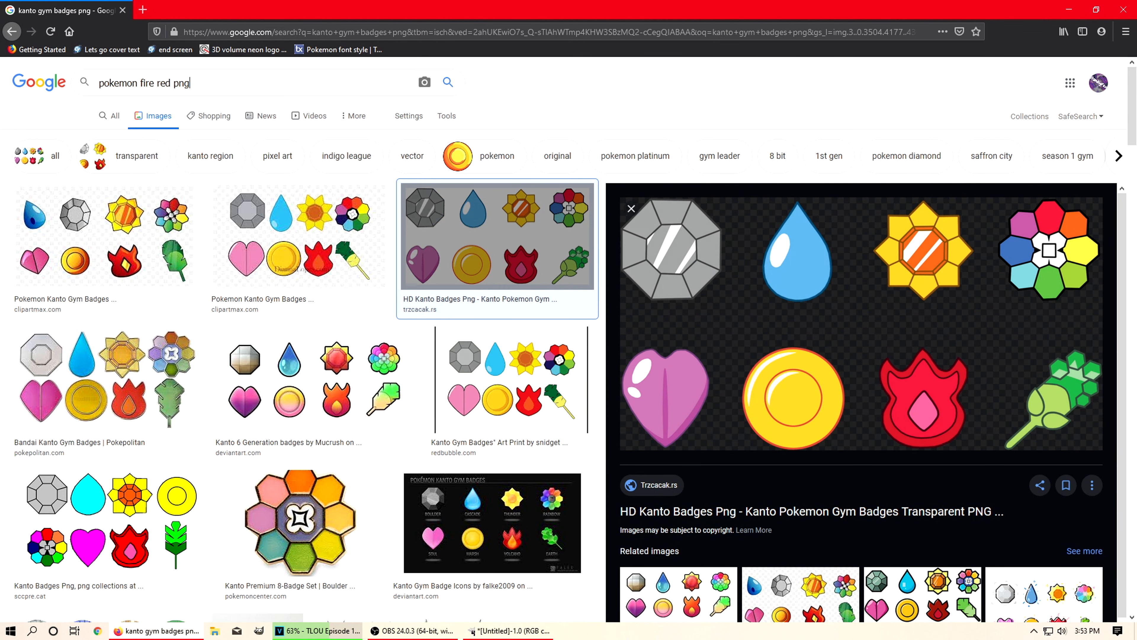
Step: Return to GIMP and paste the copied Pokémon FireRed Version logo as a new layer
left_click(1069, 9)
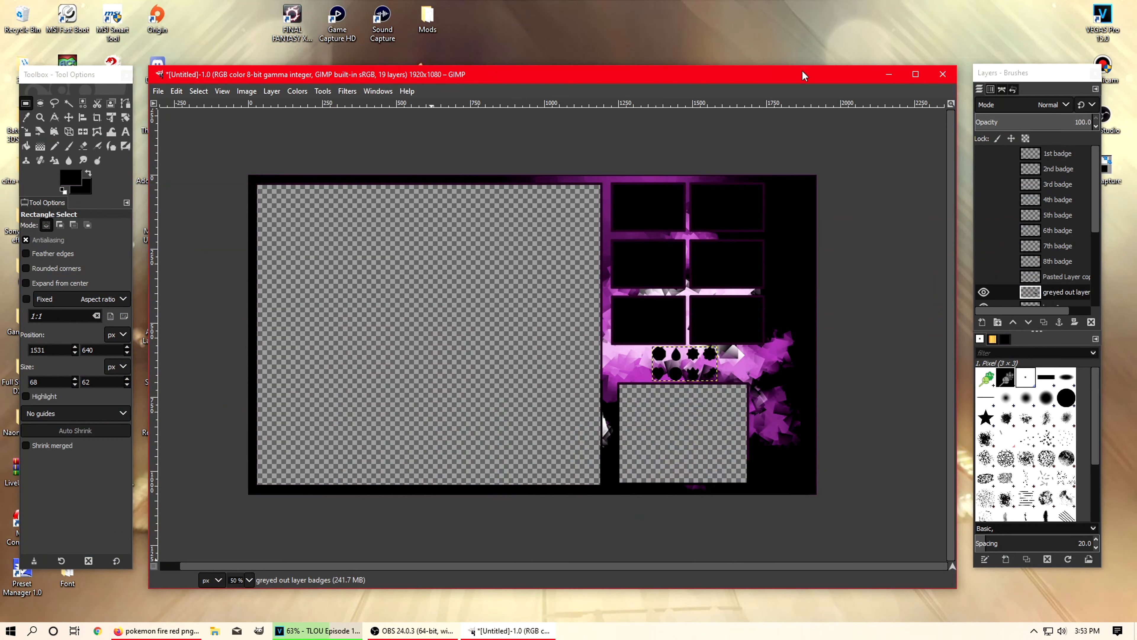
key("ctrl+v")
left_click(981, 322)
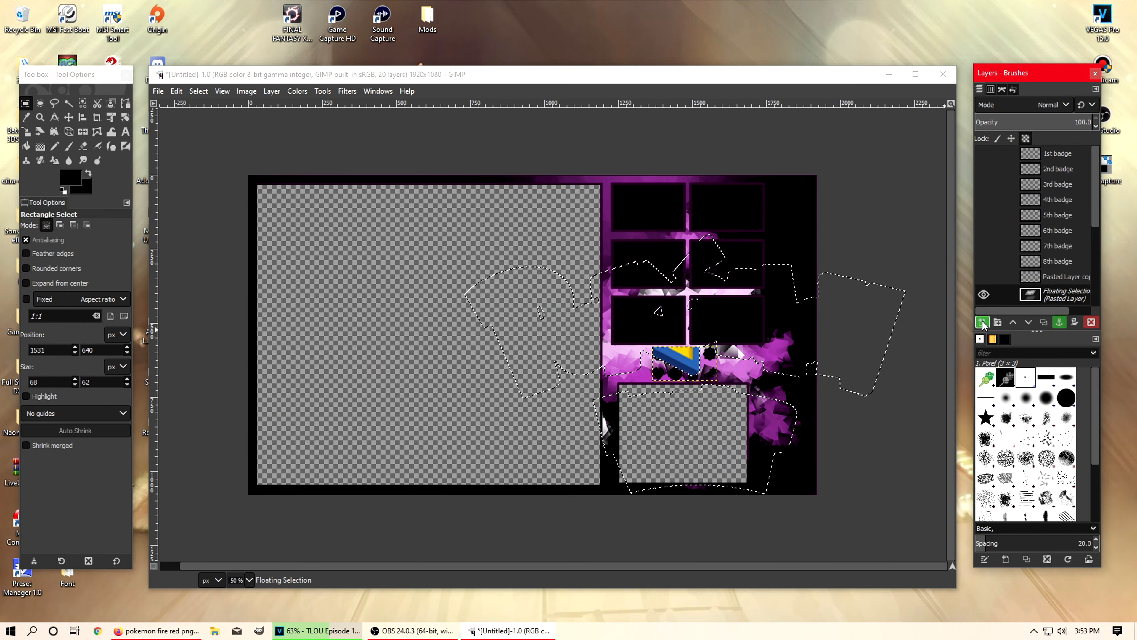
Step: Scale the FireRed logo down to about half a black box's combined row width and move it just right of the badge silhouettes
left_click(26, 131)
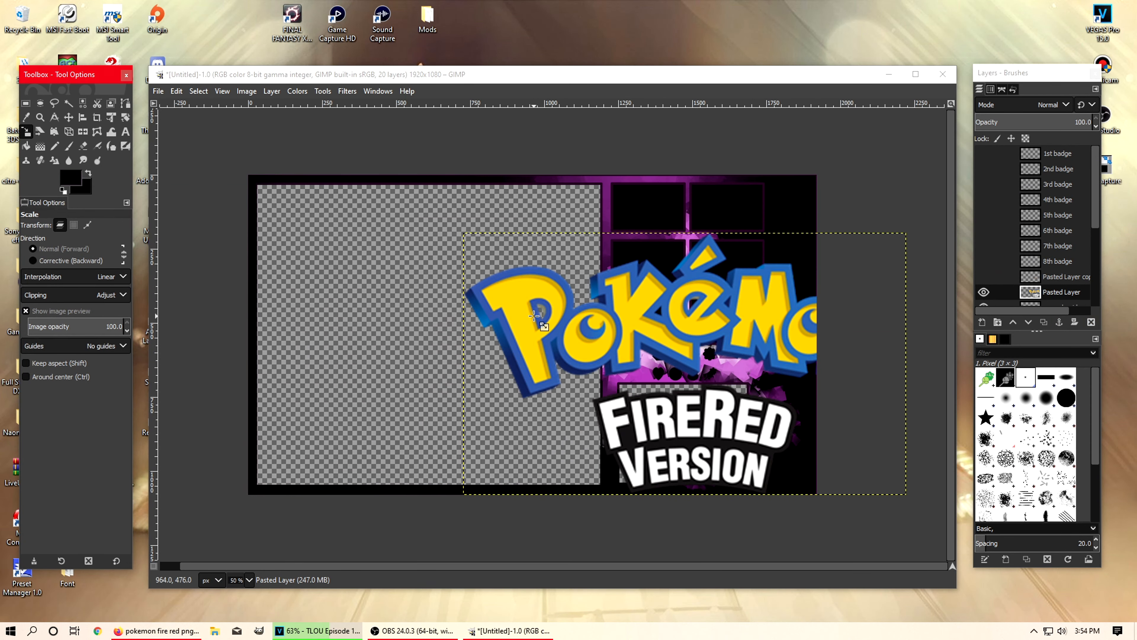
left_click(863, 473)
left_click_drag(863, 473, 494, 255)
left_click(910, 192)
key("m")
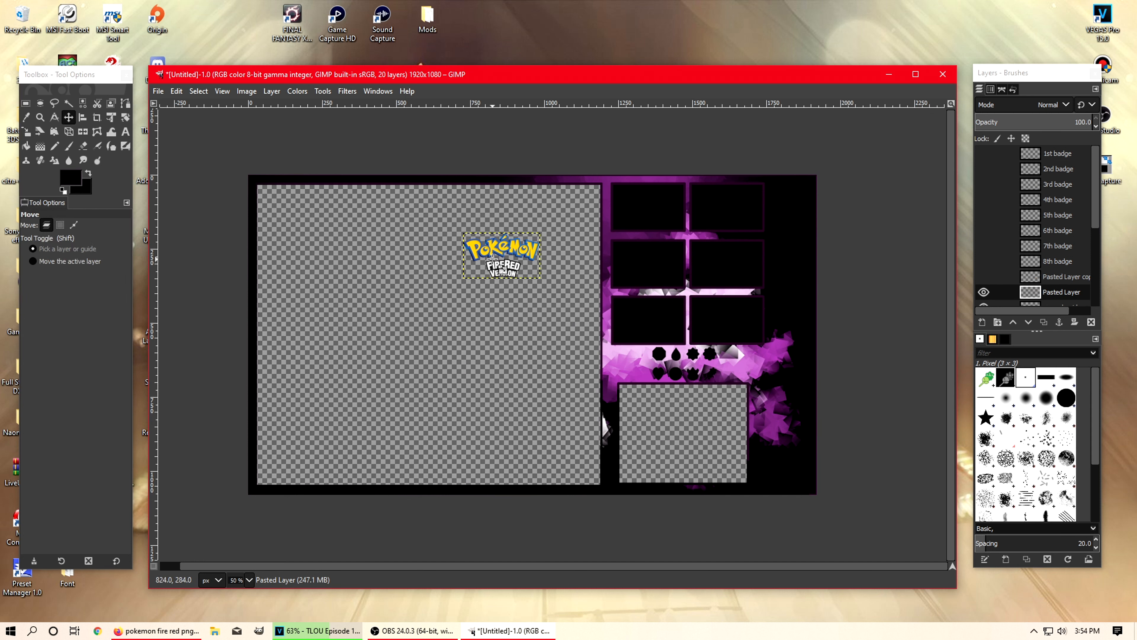
left_click_drag(495, 255, 766, 368)
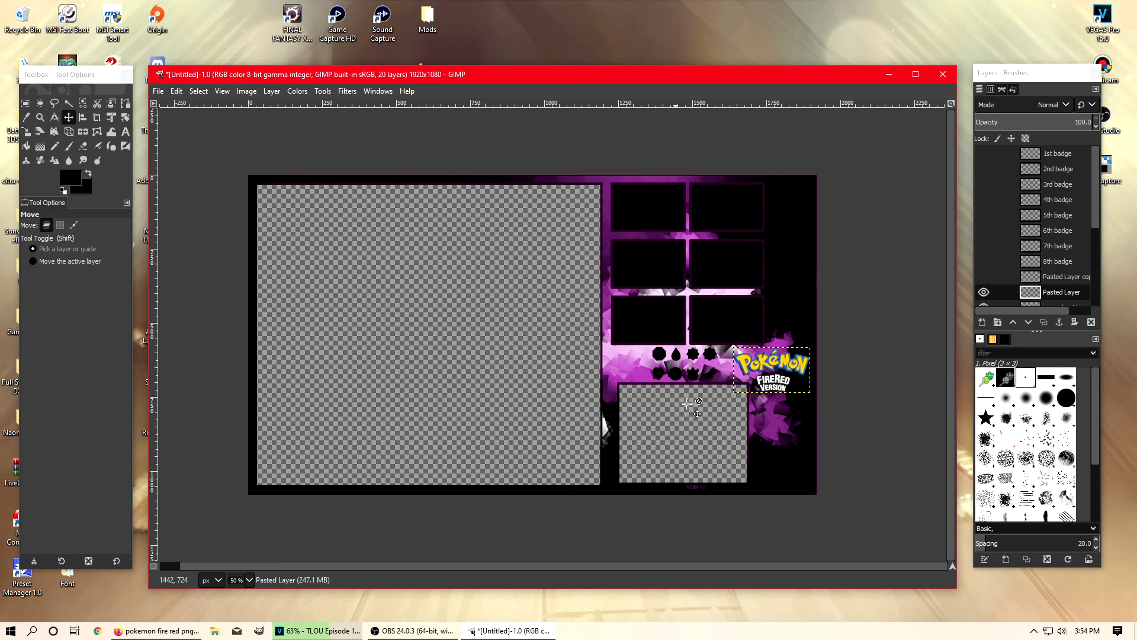
Step: Rename the pasted logo layer as "firered logo" and hide it
double_click(1053, 292)
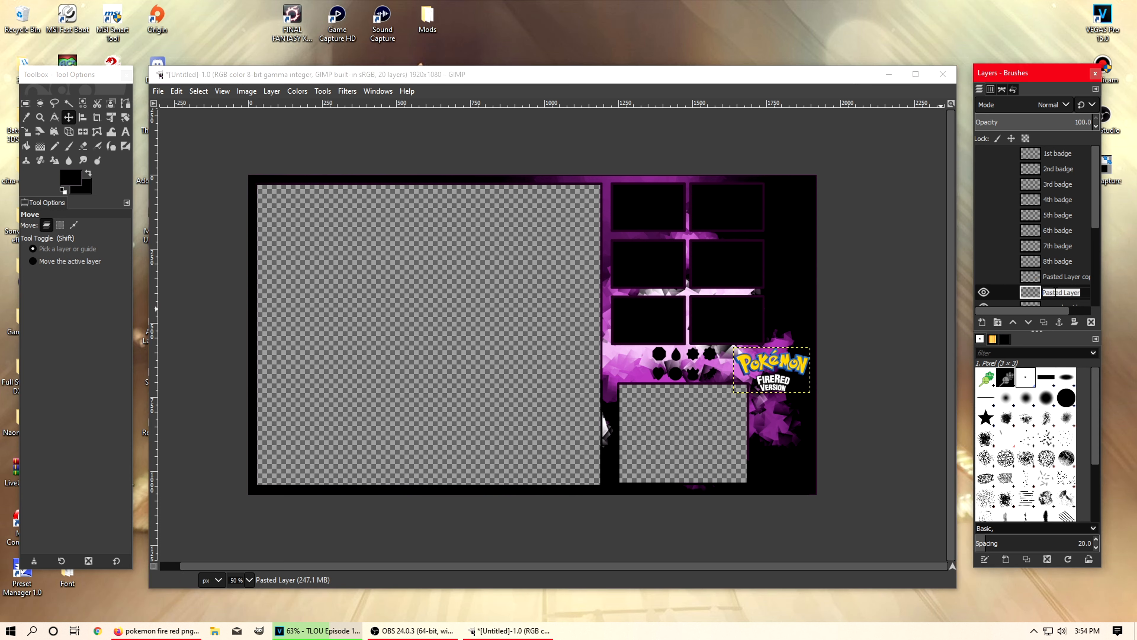
type("firered logo")
key("Return")
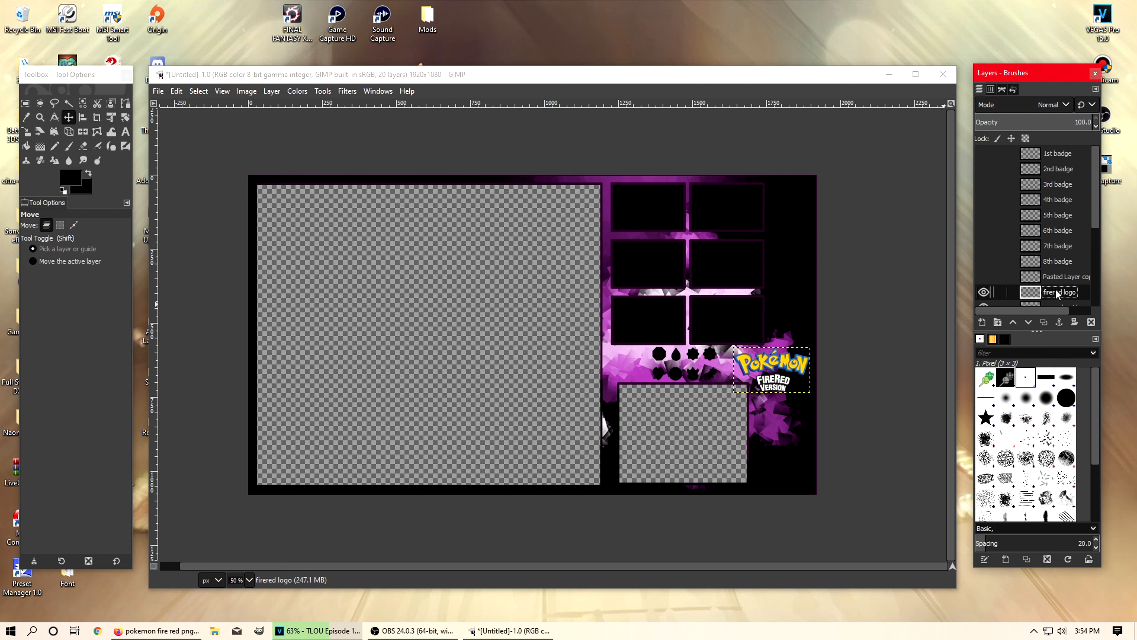
left_click(984, 291)
left_click(617, 116)
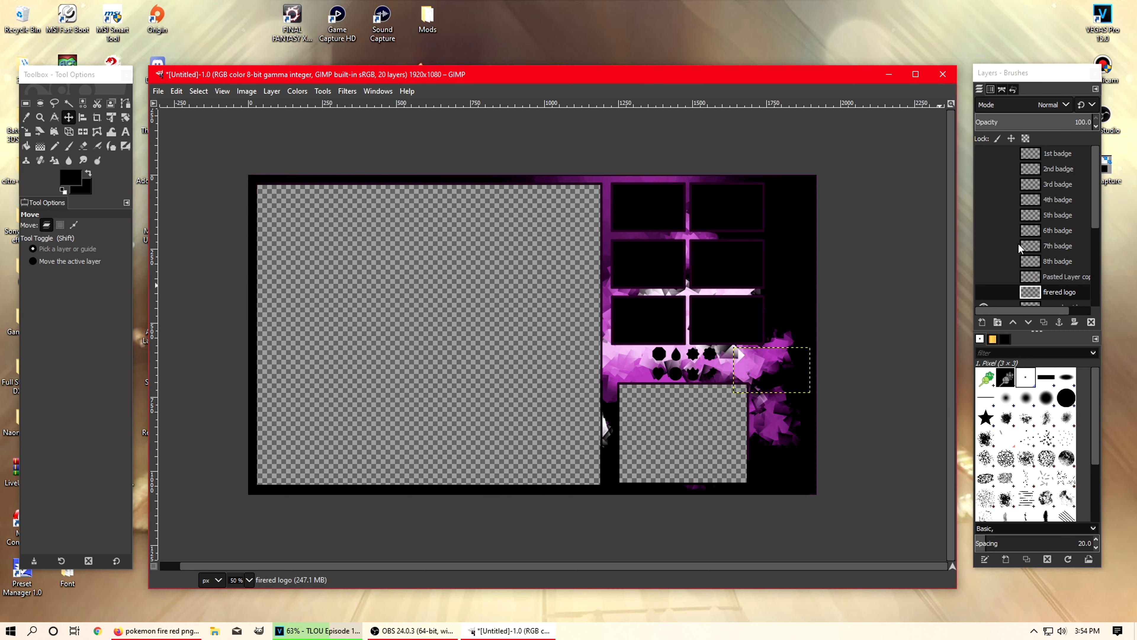
Step: Switch to the browser and search Google Images for "bulbasaur png"
left_click(156, 631)
scroll(180, 175, "up", 3)
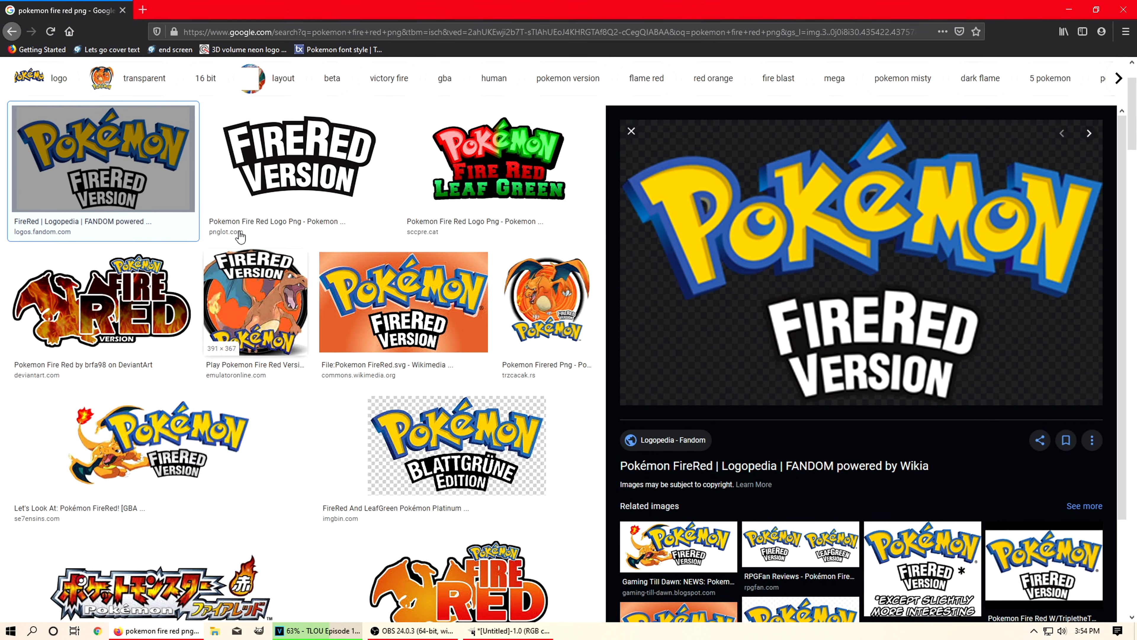
left_click_drag(206, 79, 98, 80)
type("bulbasaur png")
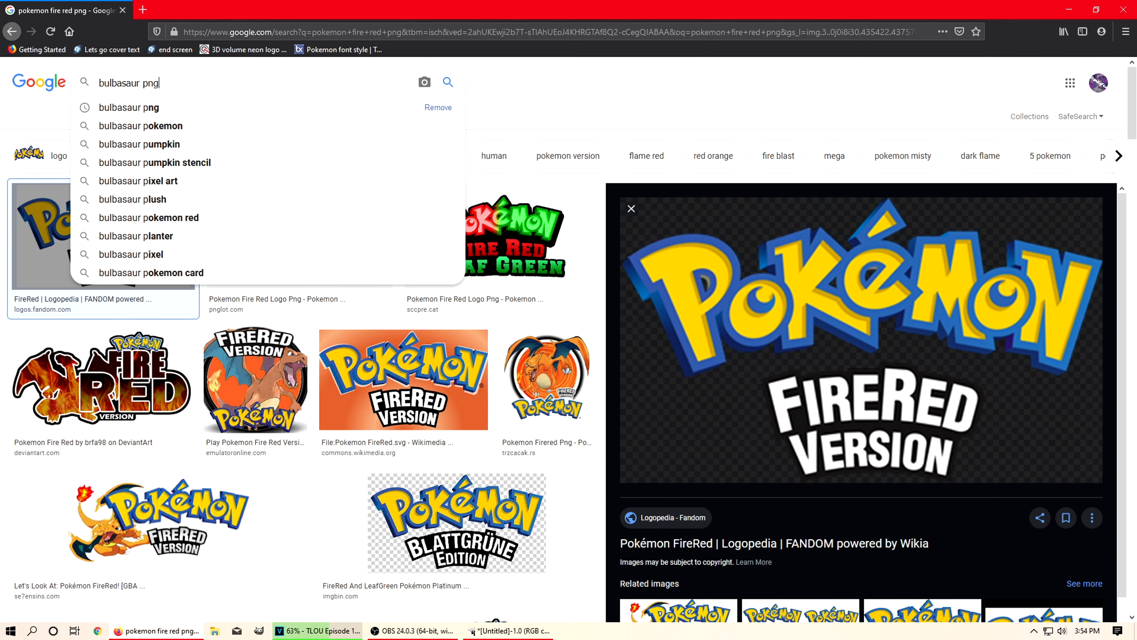
key("Return")
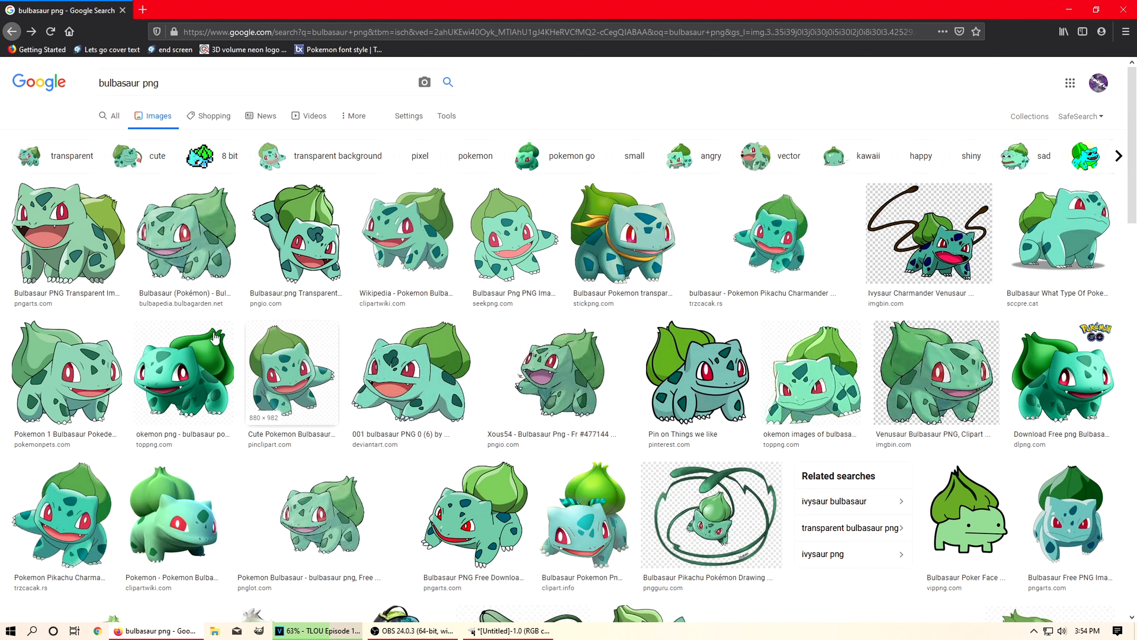
Step: Copy the first Bulbasaur image result and paste it into the GIMP image as a new layer above "greyed out layer"
left_click(67, 233)
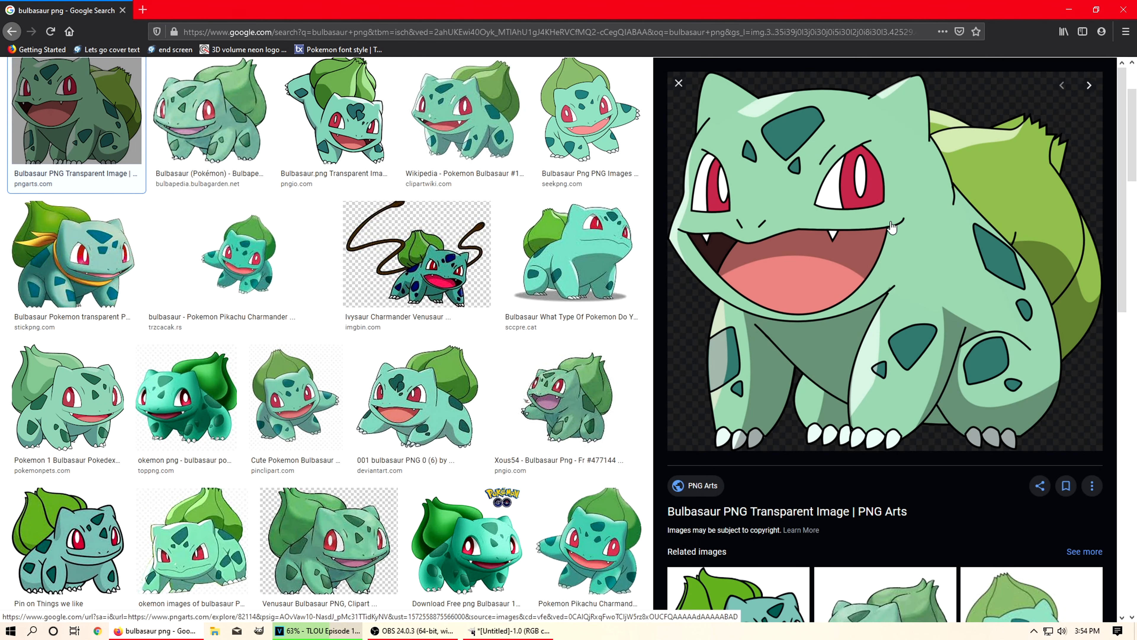
right_click(904, 252)
left_click(954, 367)
left_click(1069, 9)
key("ctrl+v")
left_click(982, 323)
mouse_move(1056, 255)
left_mouse_down()
mouse_move(1053, 292)
mouse_move(1048, 157)
mouse_move(1053, 240)
left_mouse_up()
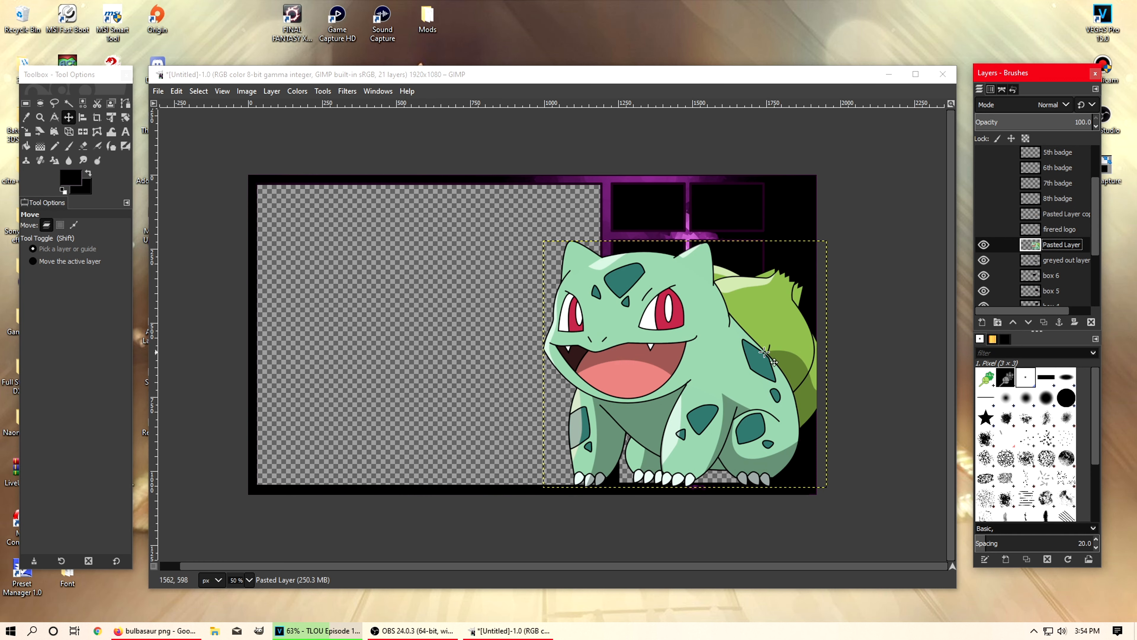
Step: Scale the Bulbasaur picture to 144 × 125 px and move it into the middle of the top-left black box
left_click_drag(728, 378, 672, 223)
left_click(26, 132)
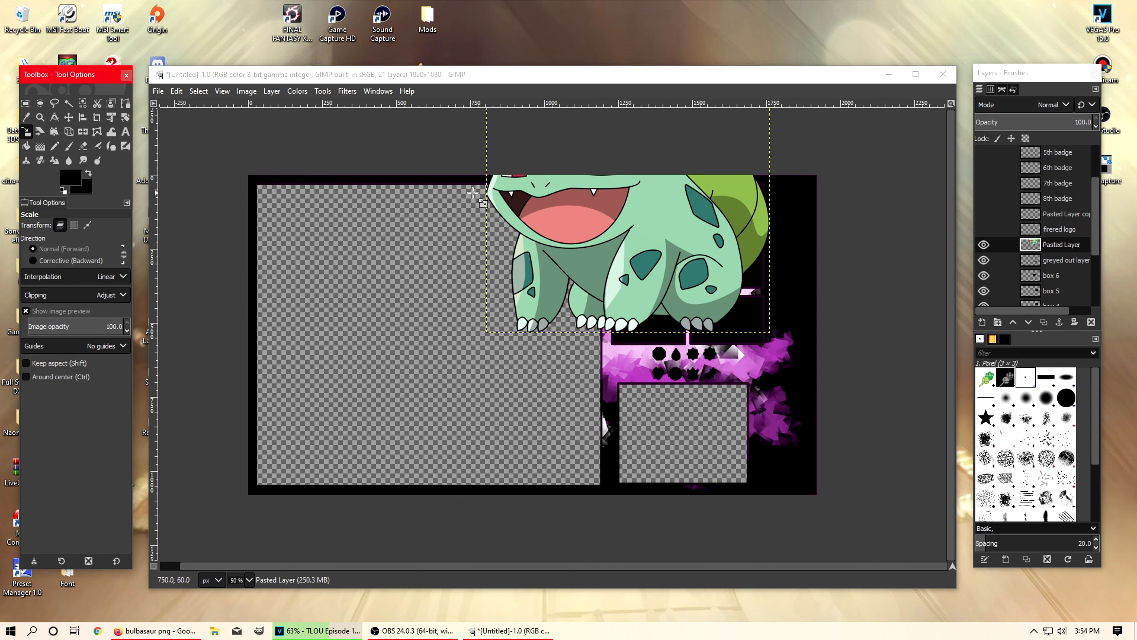
left_click_drag(485, 202, 728, 315)
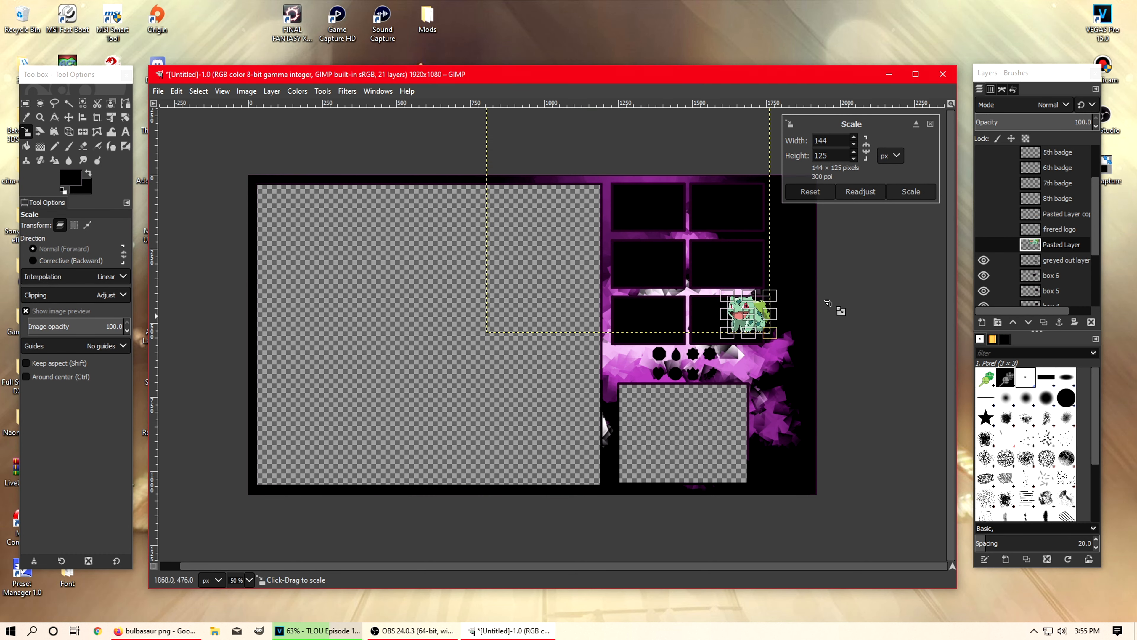
left_click(911, 192)
key("m")
left_click_drag(752, 315, 662, 209)
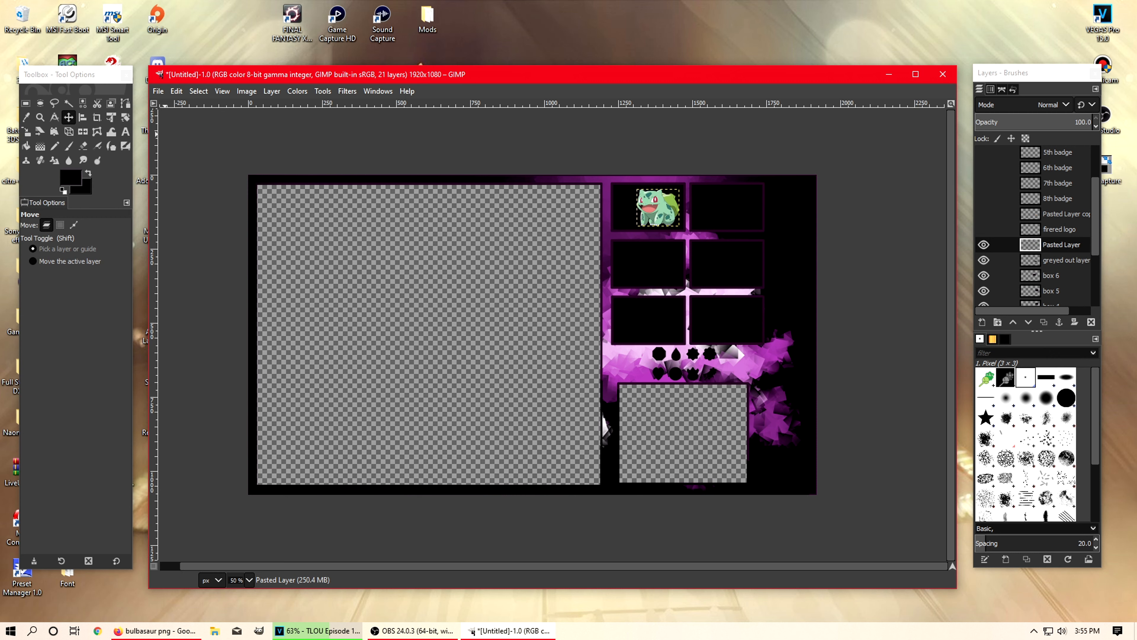
Step: Add the text "Fruit Loop" at 30 px along the lower edge of the Bulbasaur box
left_click(126, 133)
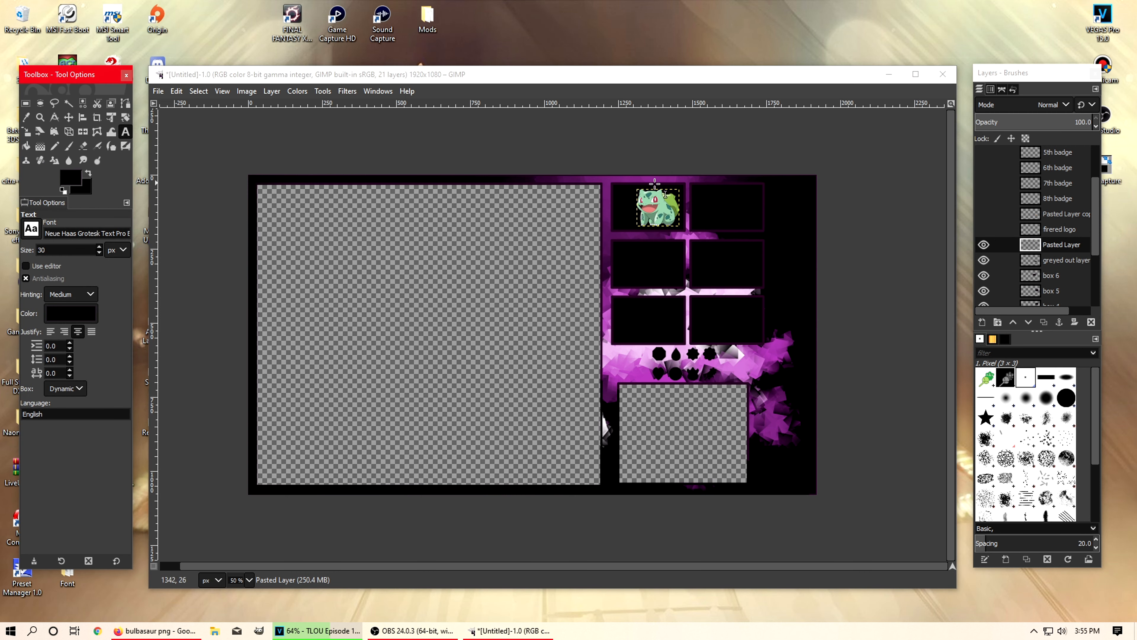
left_click(619, 220)
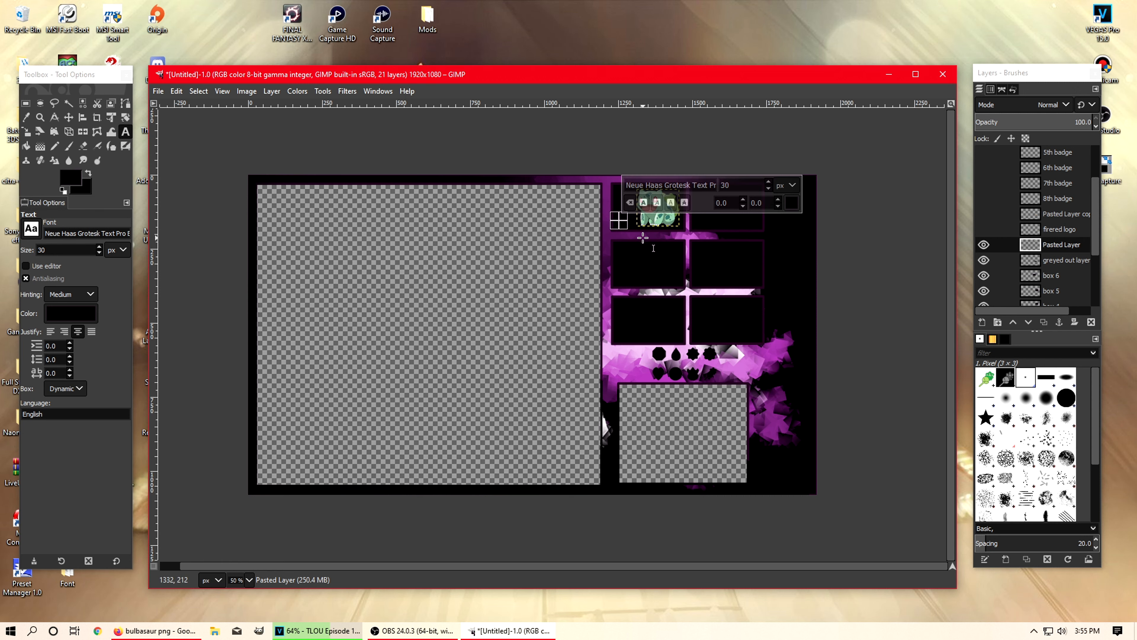
type("Fruit")
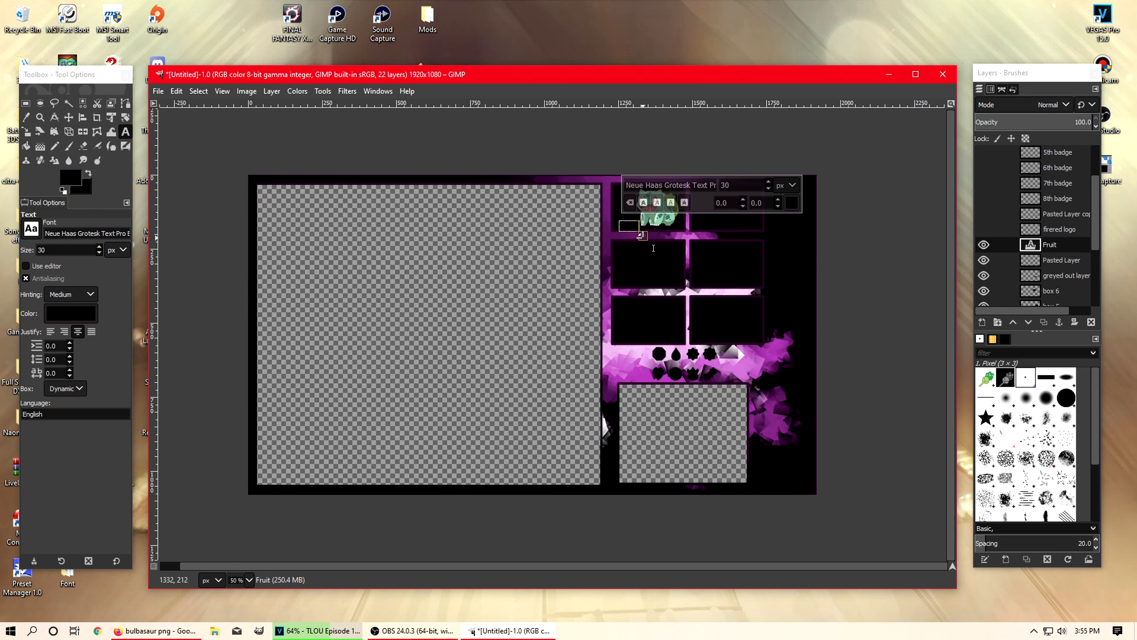
type(" Loop")
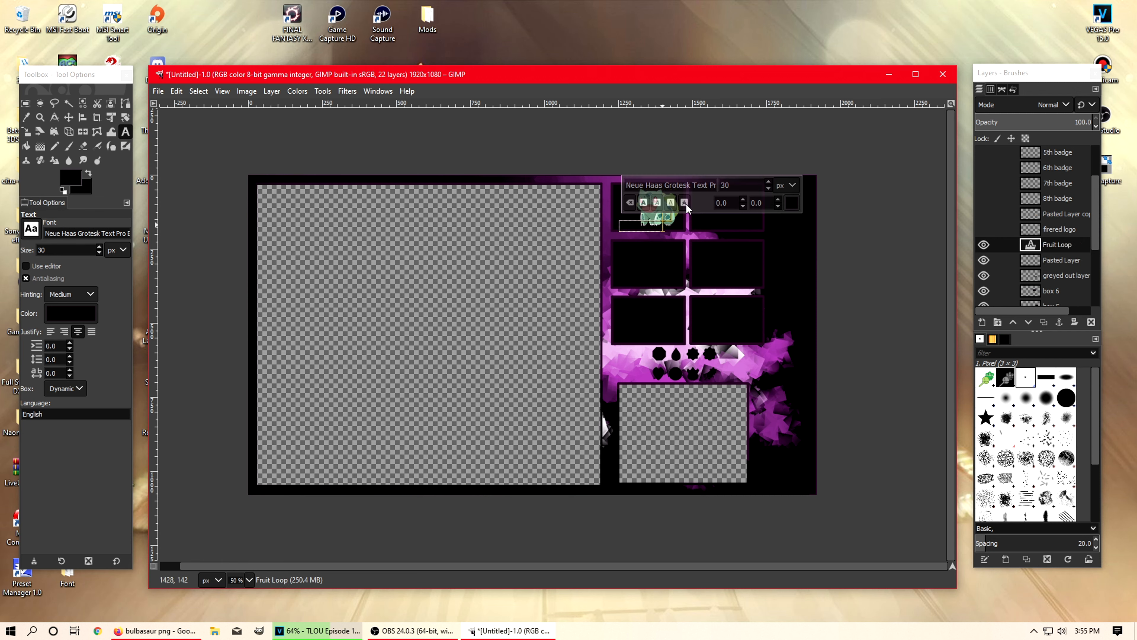
Step: Select the "Fruit Loop" text and set its colour to pink e768df
left_click(791, 205)
left_click_drag(761, 213, 760, 152)
left_click(816, 307)
left_click(631, 227)
left_click(791, 203)
left_click(752, 176)
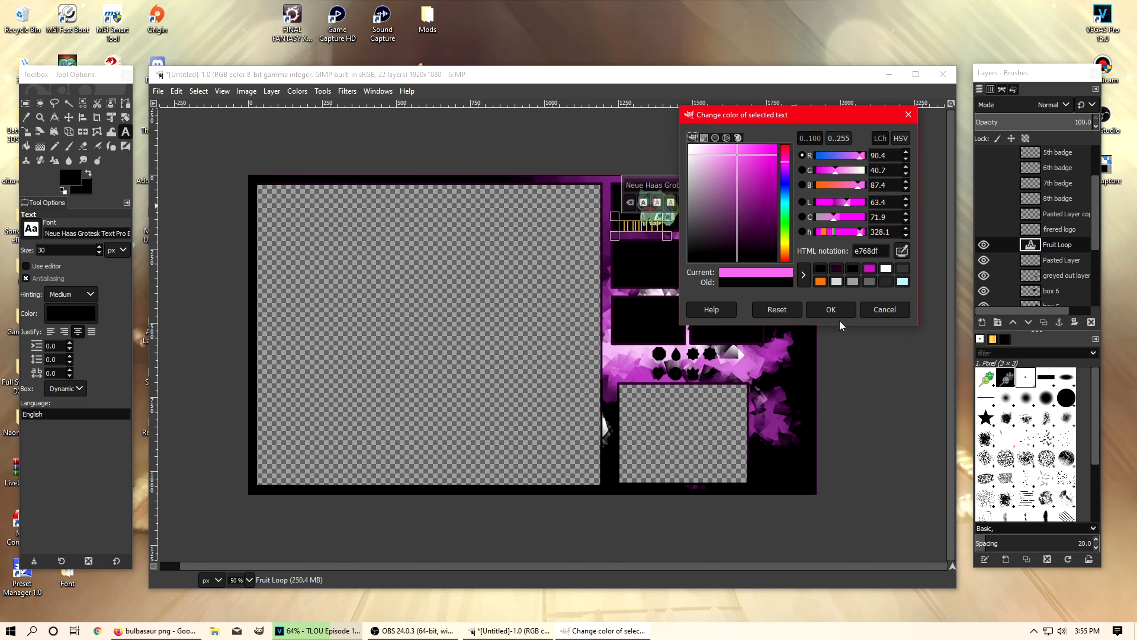
left_click(830, 309)
Step: Try to change the "Fruit Loop" text colour to pale pink e4dce3
left_click(69, 316)
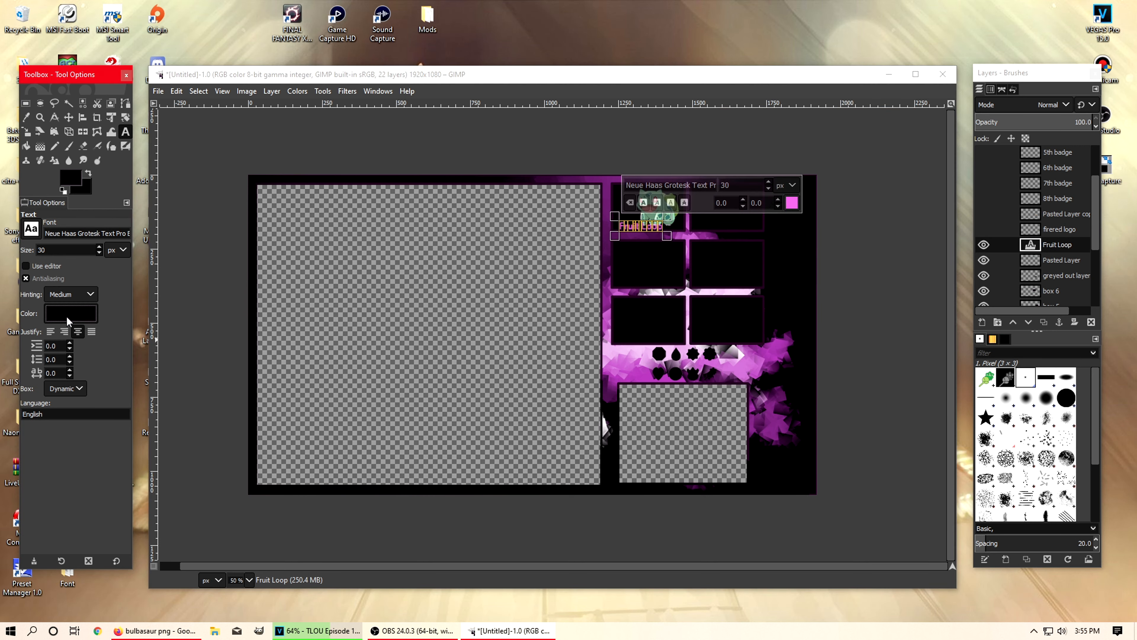
left_click_drag(74, 287, 16, 267)
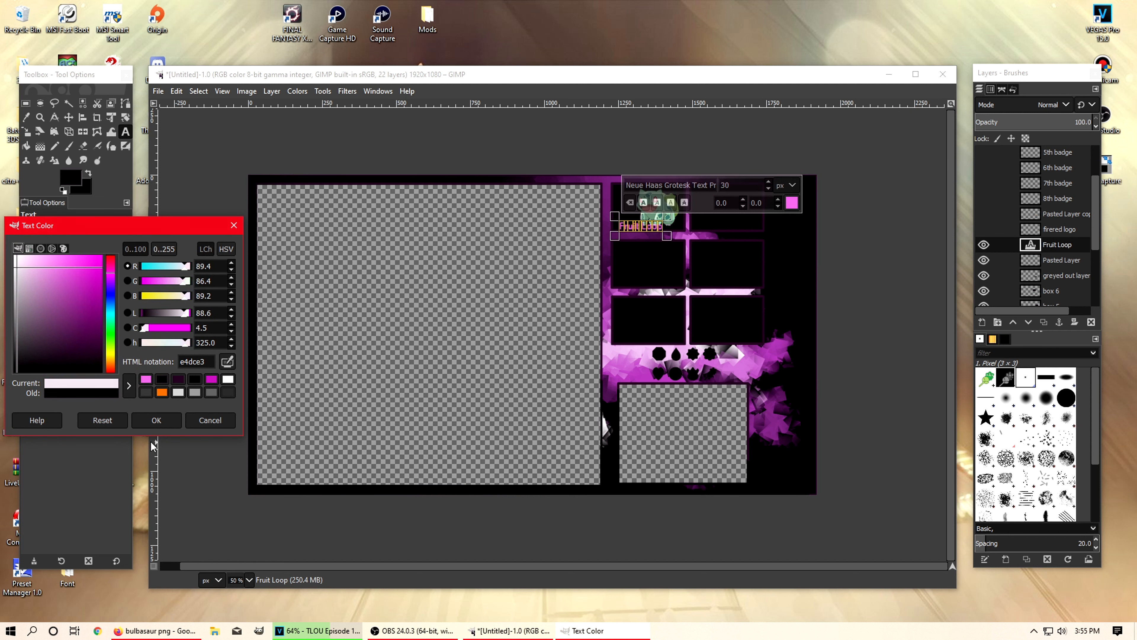
left_click(157, 420)
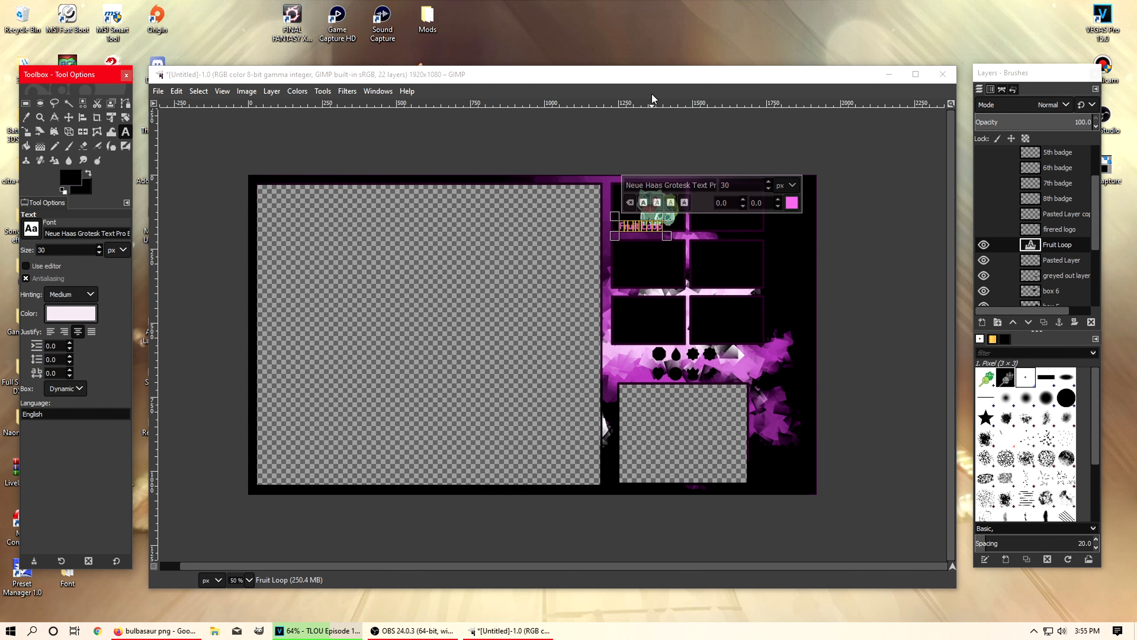
left_click(642, 235)
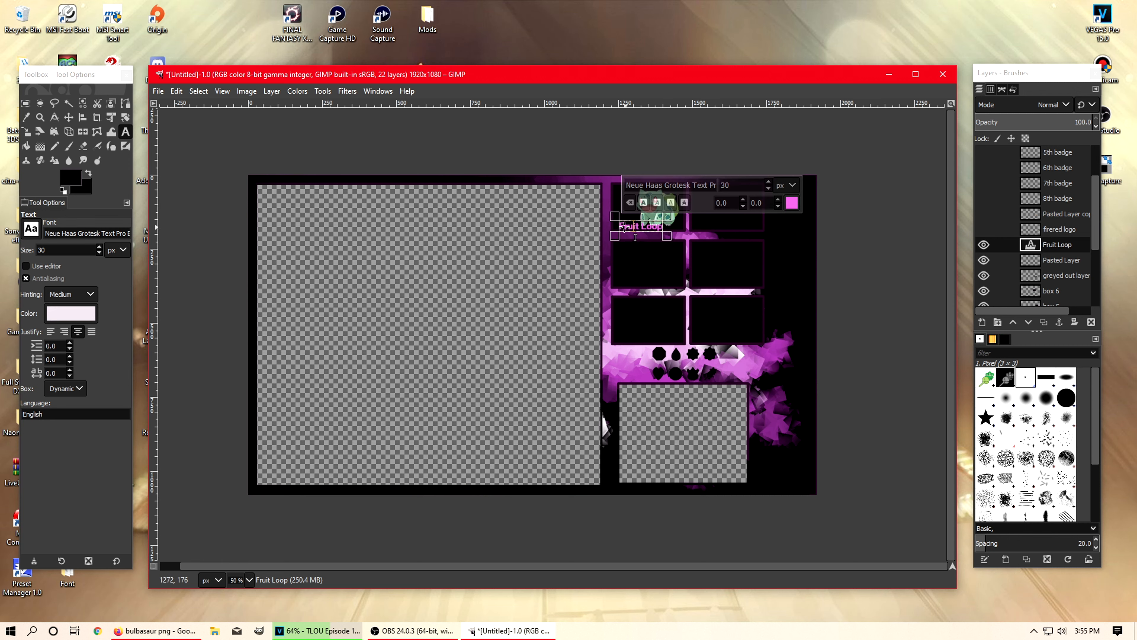
Step: Try Palatino Linotype Bold for the "Fruit Loop" text and settle on another Neue Haas Grotesk Text Pro style
left_click(31, 229)
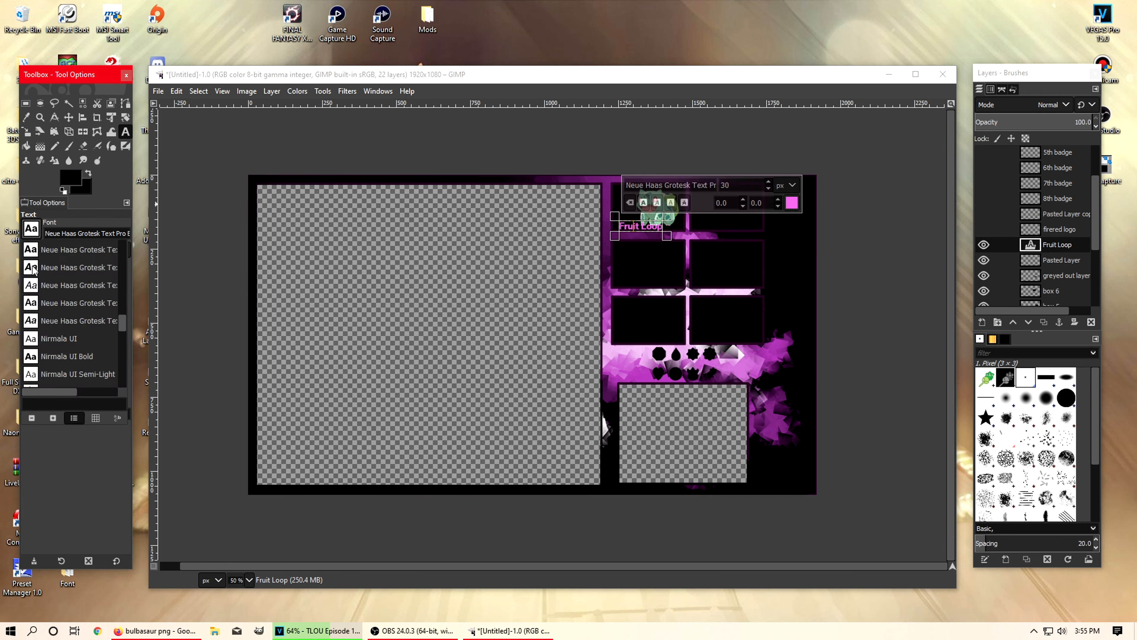
scroll(49, 357, "down", 2)
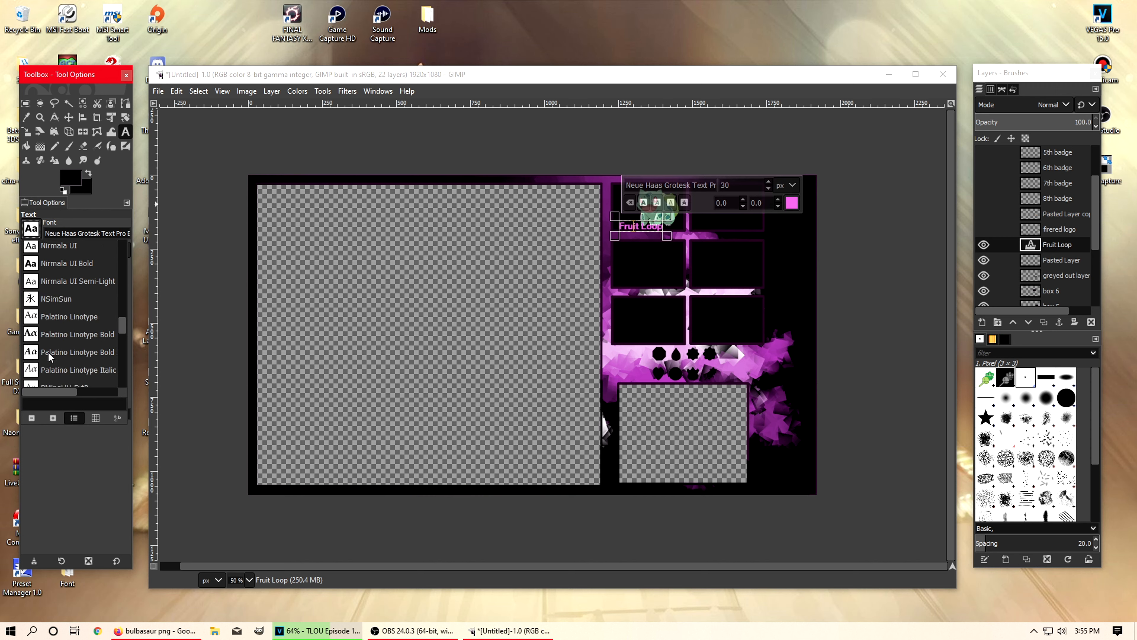
left_click(51, 336)
left_click(32, 230)
scroll(48, 317, "up", 2)
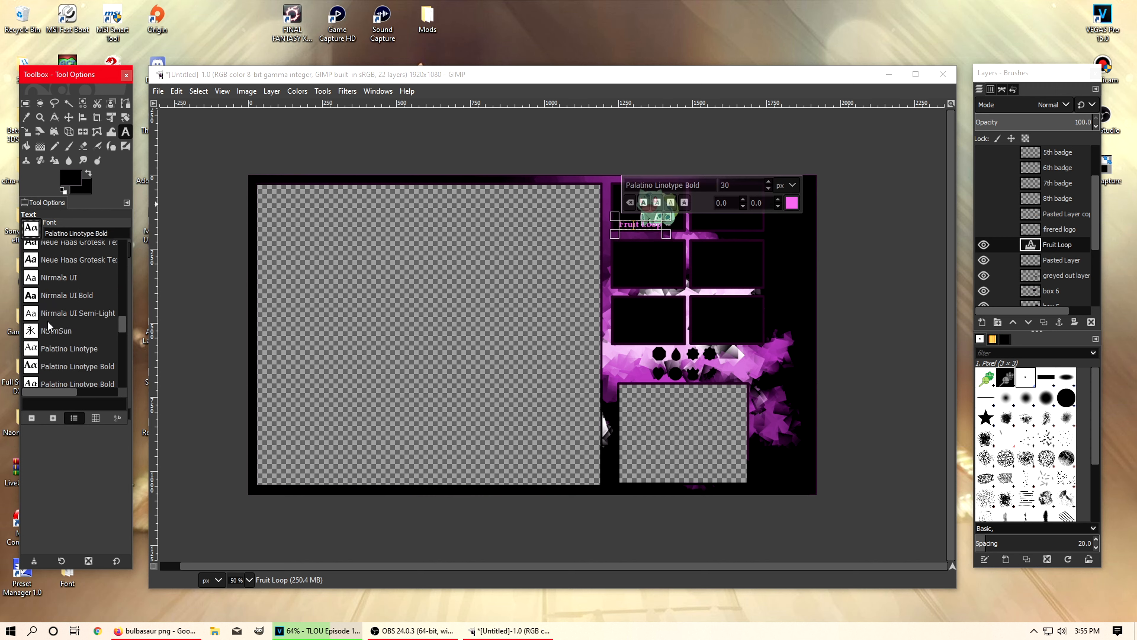
left_click(54, 266)
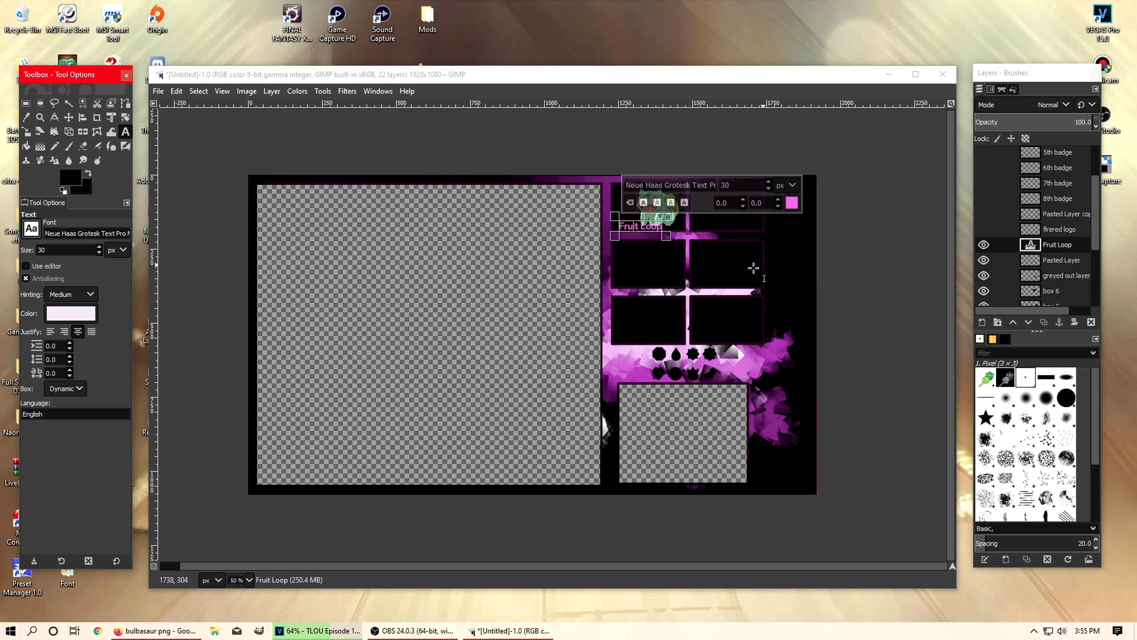
Step: Try to lighten the "Fruit Loop" text colour to a near-white shade
left_click(70, 313)
left_click(35, 273)
left_click_drag(42, 276, 20, 252)
left_click(153, 418)
left_click(596, 150)
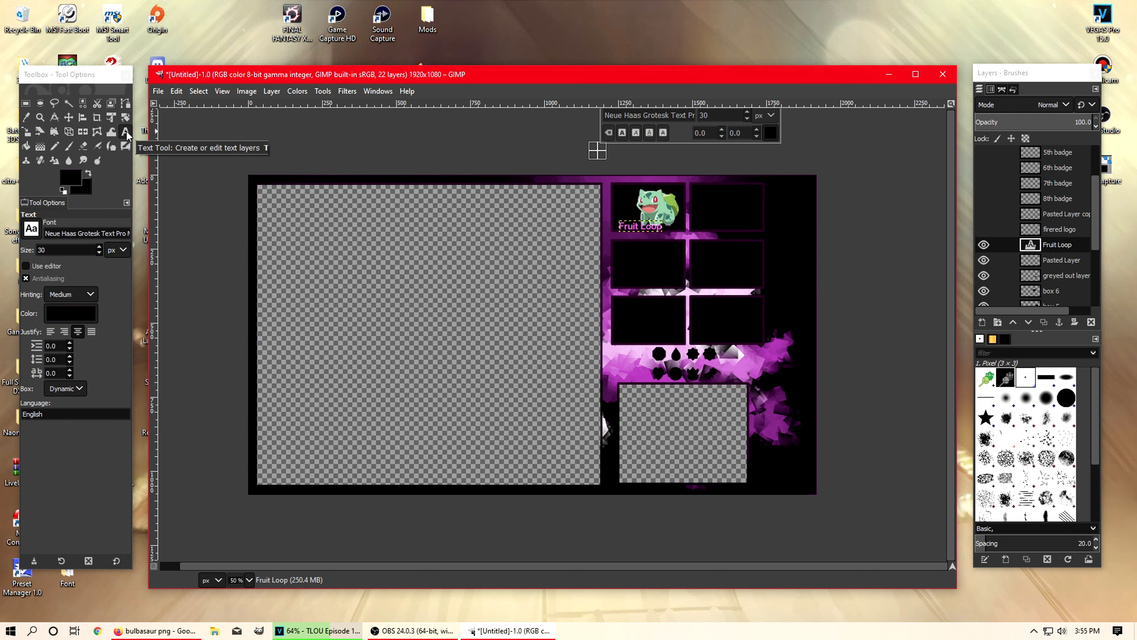
type("m")
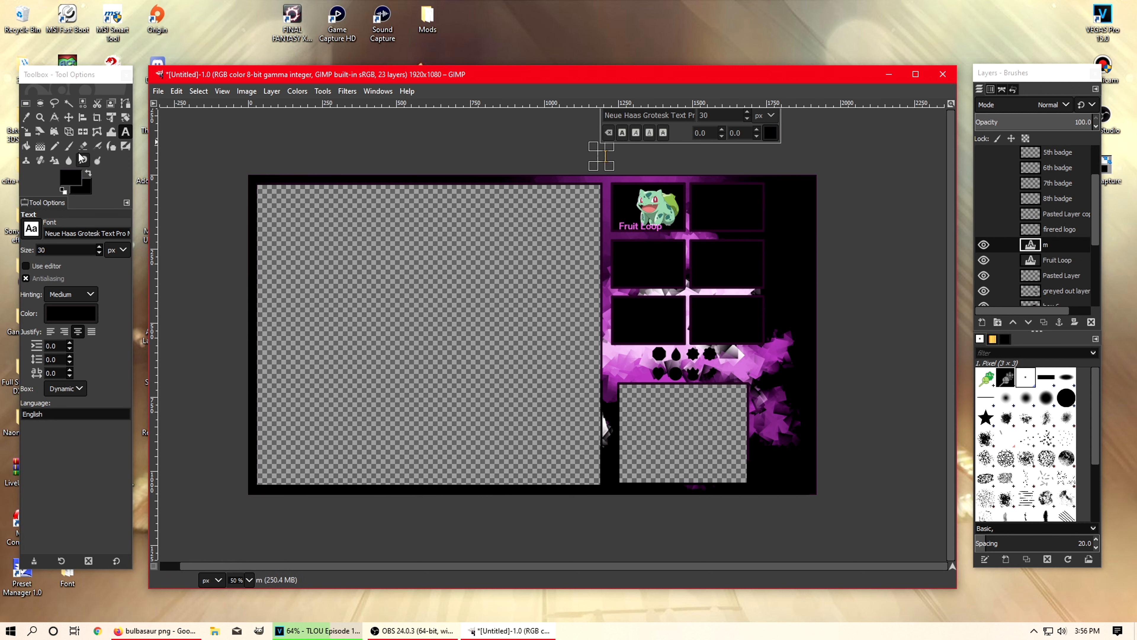
Step: Move the "Fruit Loop" text into the lower-left corner of the top-left black box and reposition the Bulbasaur picture beside it
left_click(68, 117)
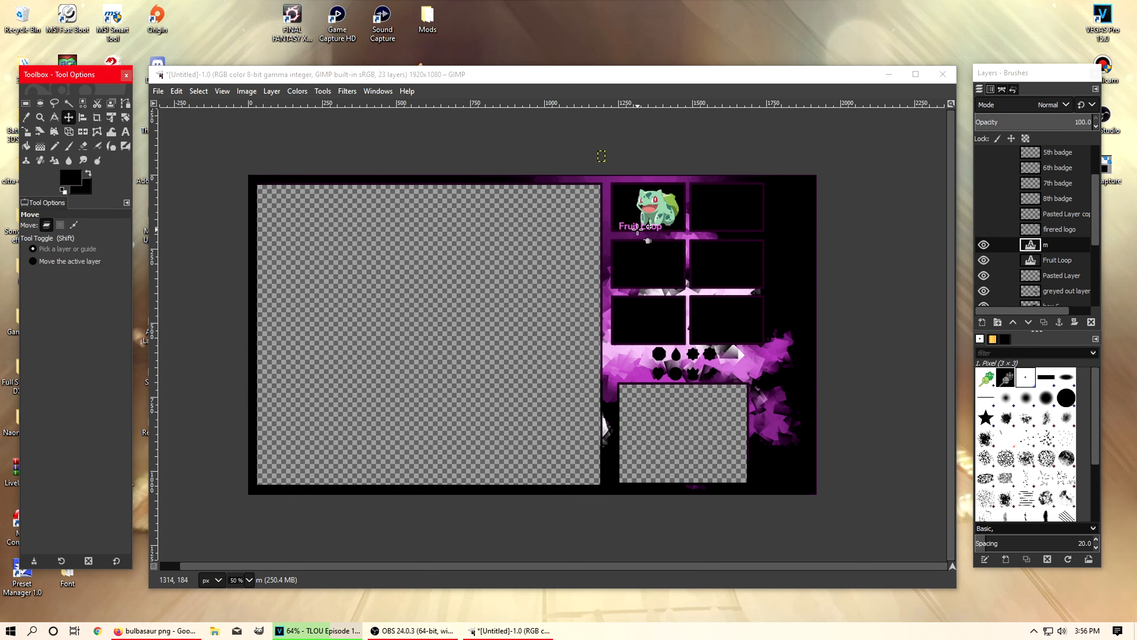
left_click_drag(633, 226, 627, 226)
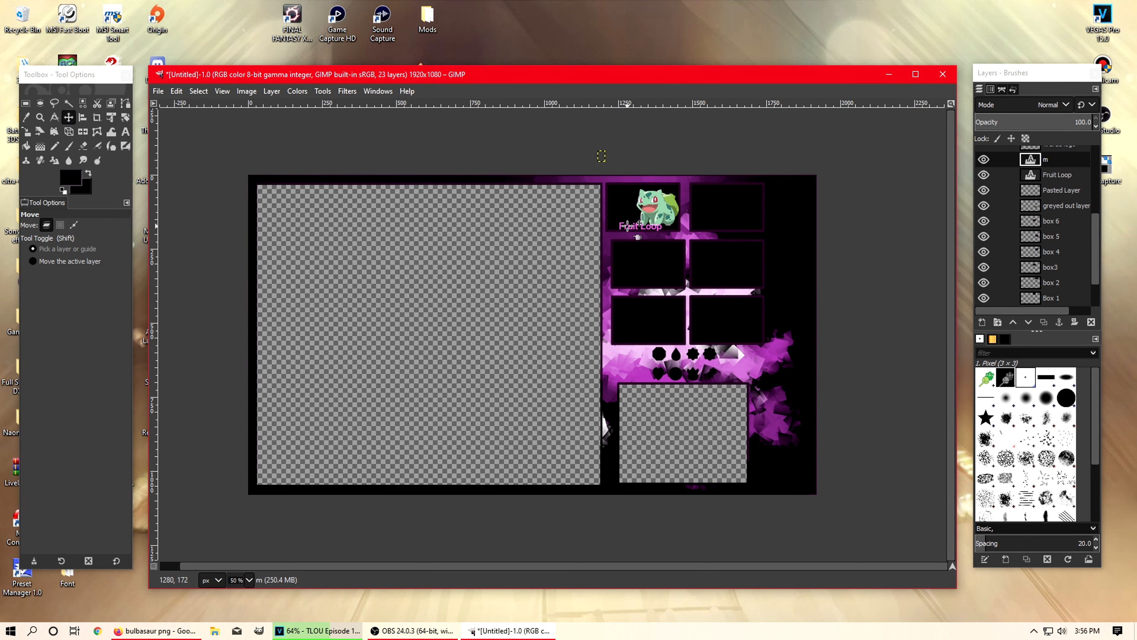
scroll(627, 226, "up", 4)
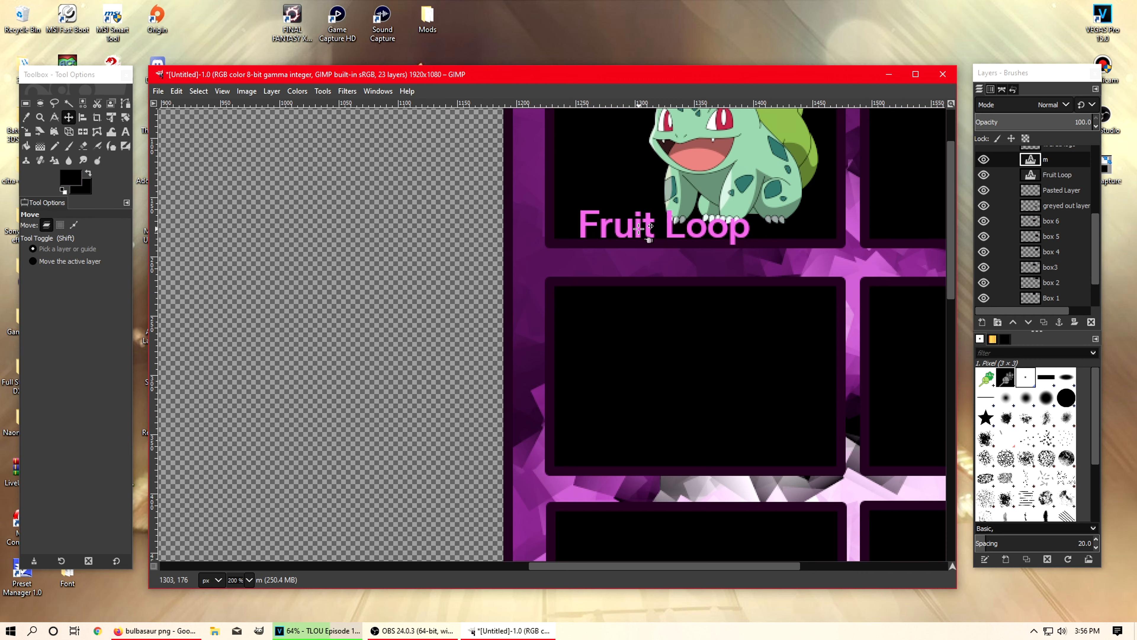
left_click_drag(640, 225, 614, 223)
left_click_drag(768, 185, 781, 189)
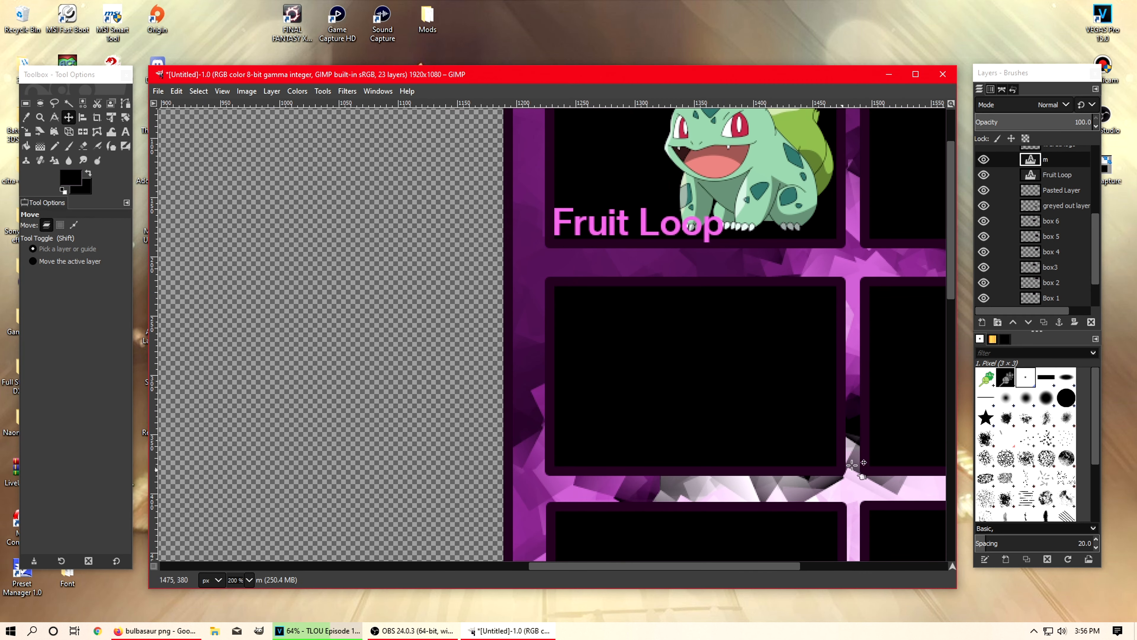
scroll(642, 345, "up", 3)
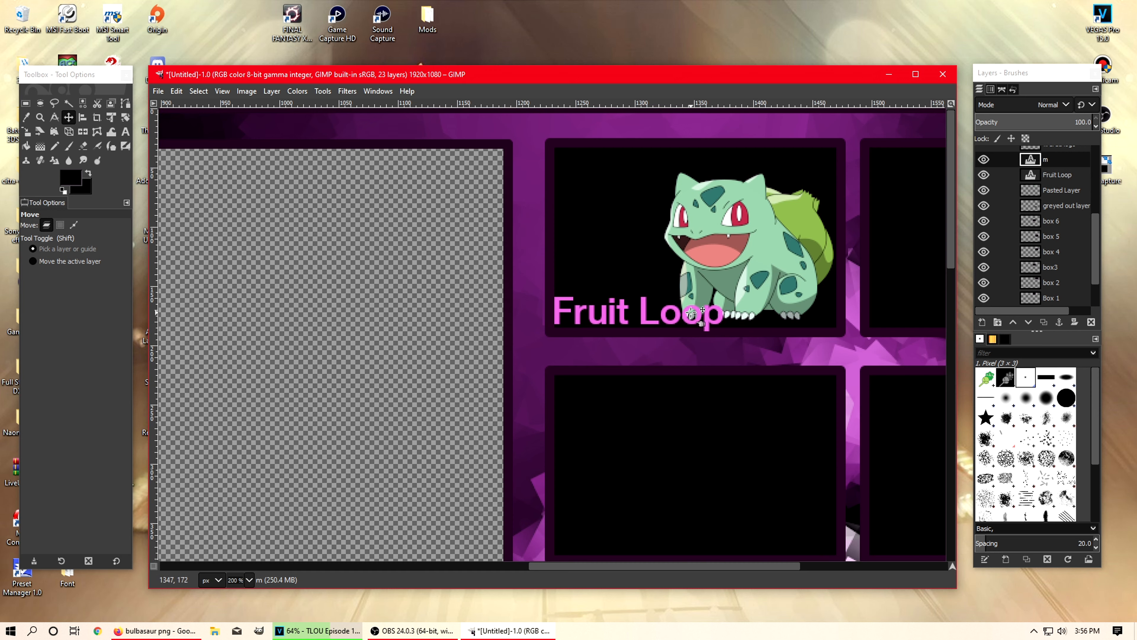
left_click_drag(765, 263, 737, 263)
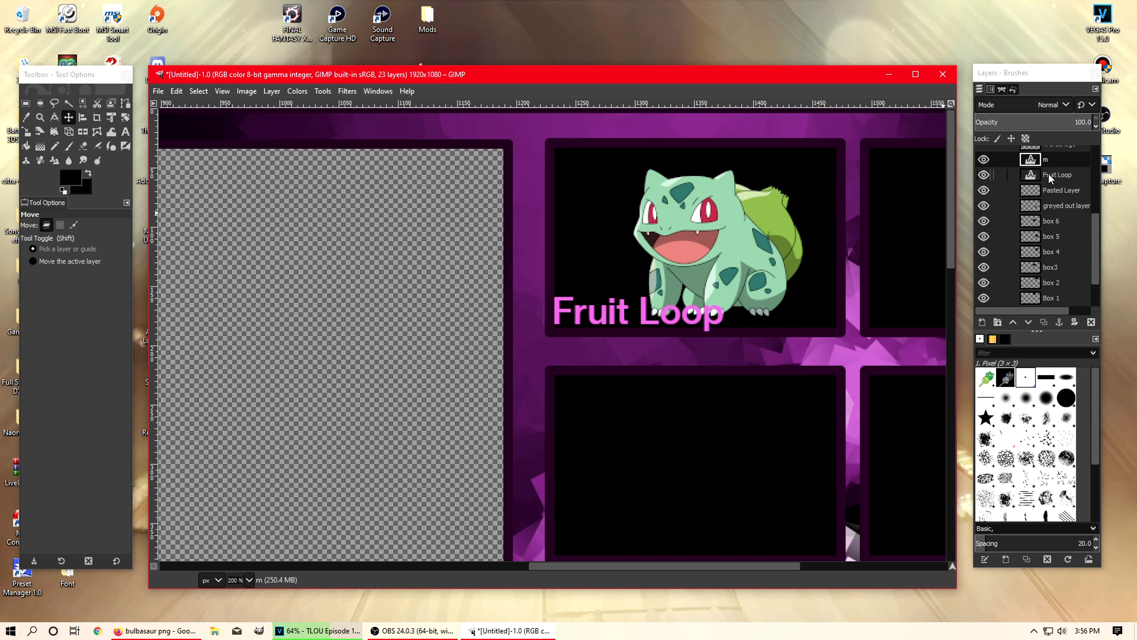
Step: Delete the stray "m" text layer and raise the Bulbasaur layer above the "firered logo" layer
left_click(1051, 159)
key("Delete")
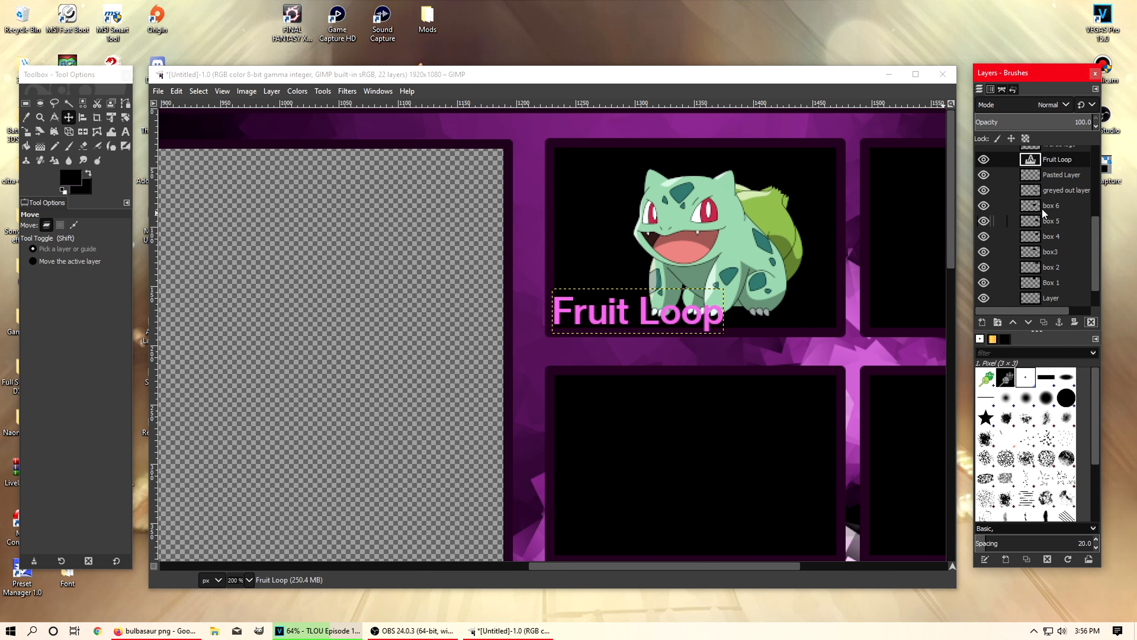
left_click_drag(1046, 177, 1049, 153)
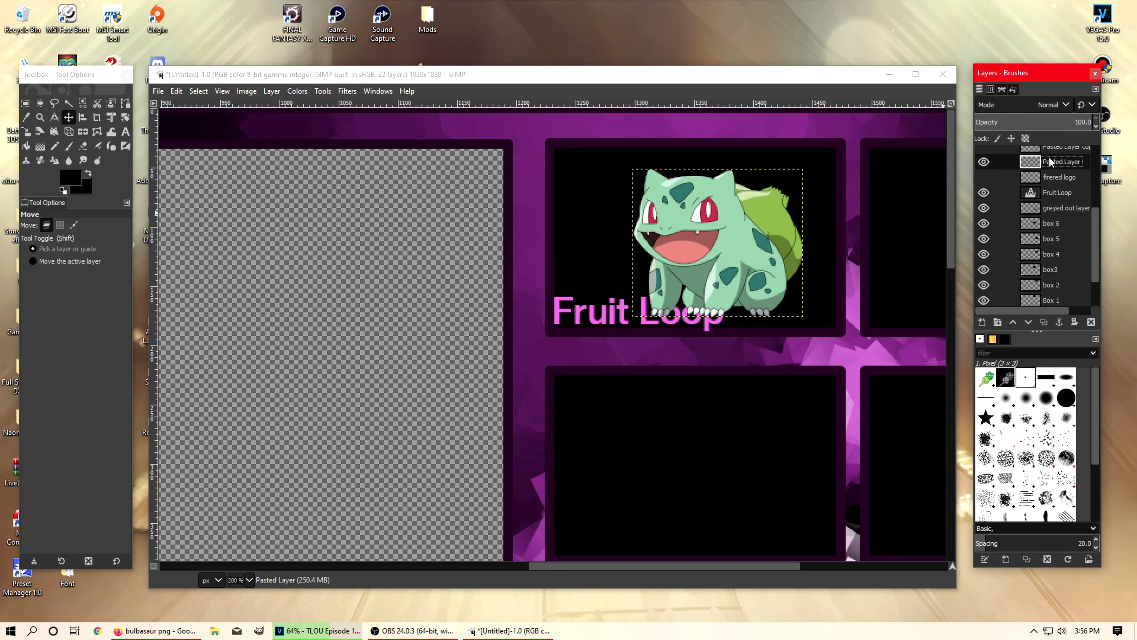
Step: Move the Bulbasaur picture to the upper right of its box and raise the "Fruit Loop" text layer directly above the picture's layer
left_click_drag(739, 261, 767, 242)
left_click(1057, 192)
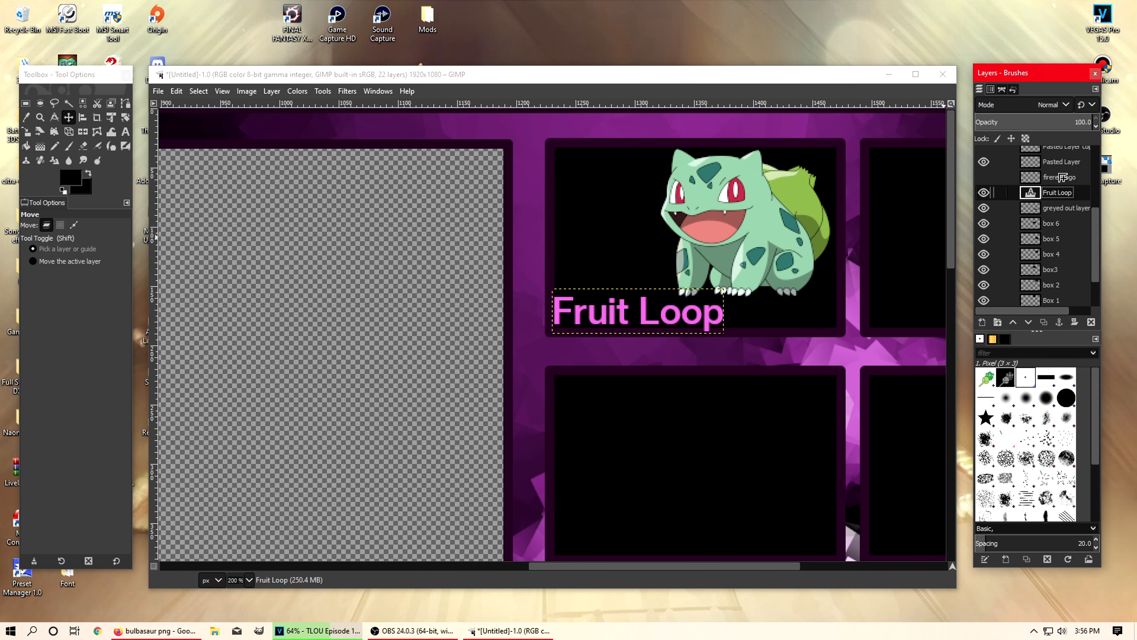
scroll(1061, 162, "up", 1)
left_click_drag(1061, 162, 1061, 164)
left_click_drag(768, 243, 770, 245)
scroll(671, 291, "down", 3)
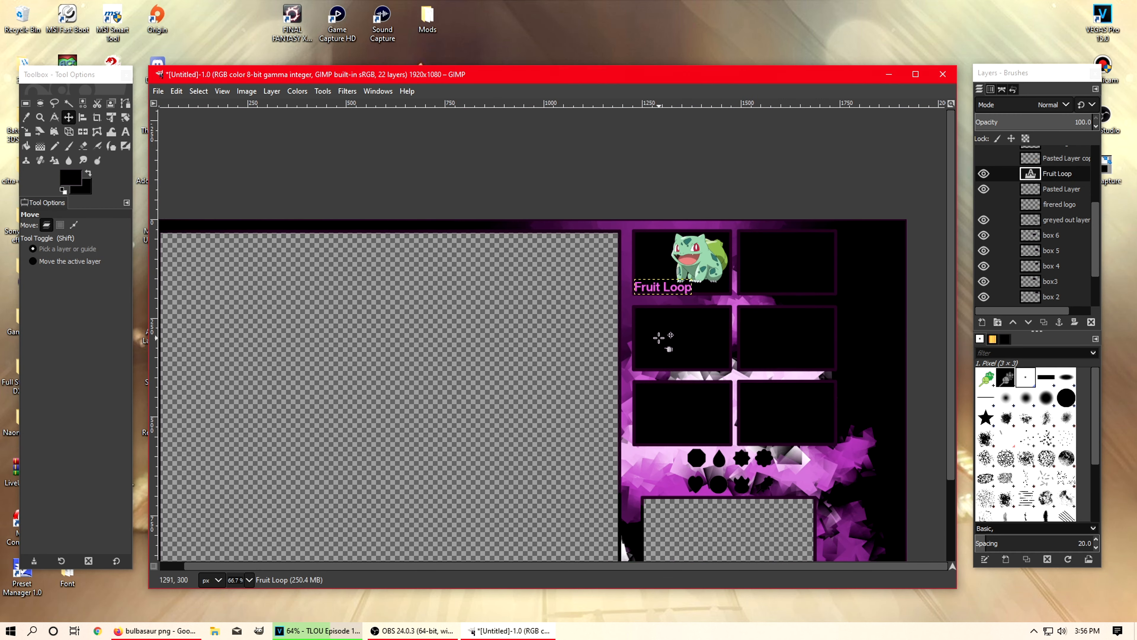
Step: Switch to Firefox, search Google Images for "bulbasaur" and copy The Fact Site's Bulbasaur picture
left_click(157, 629)
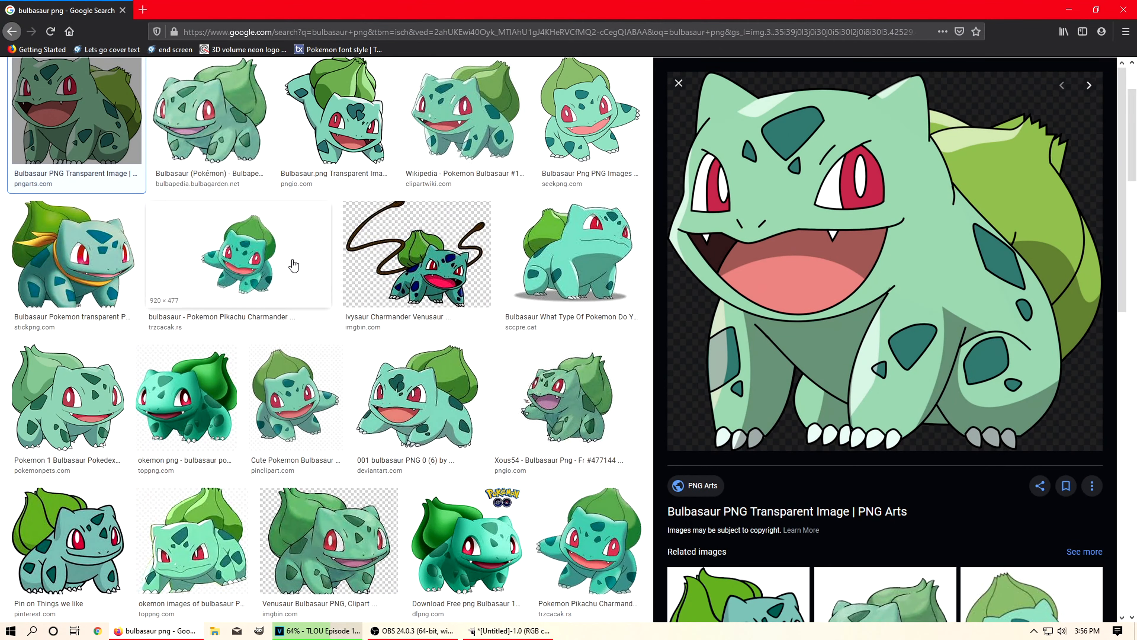
scroll(289, 261, "up", 3)
triple_click(225, 84)
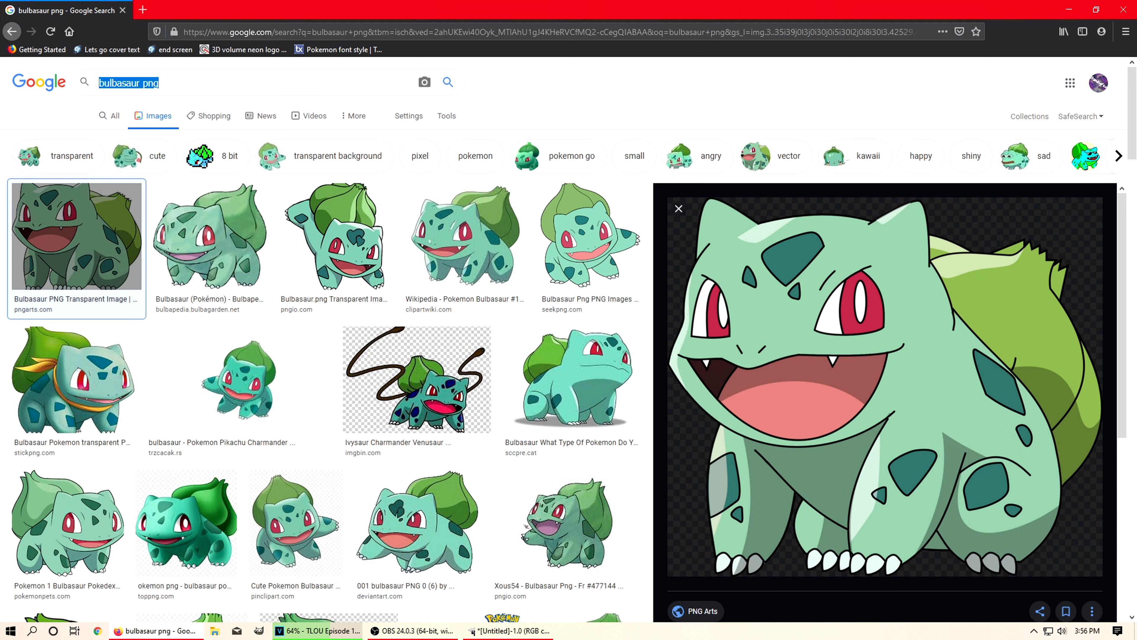
type("bulbasaur")
key("Return")
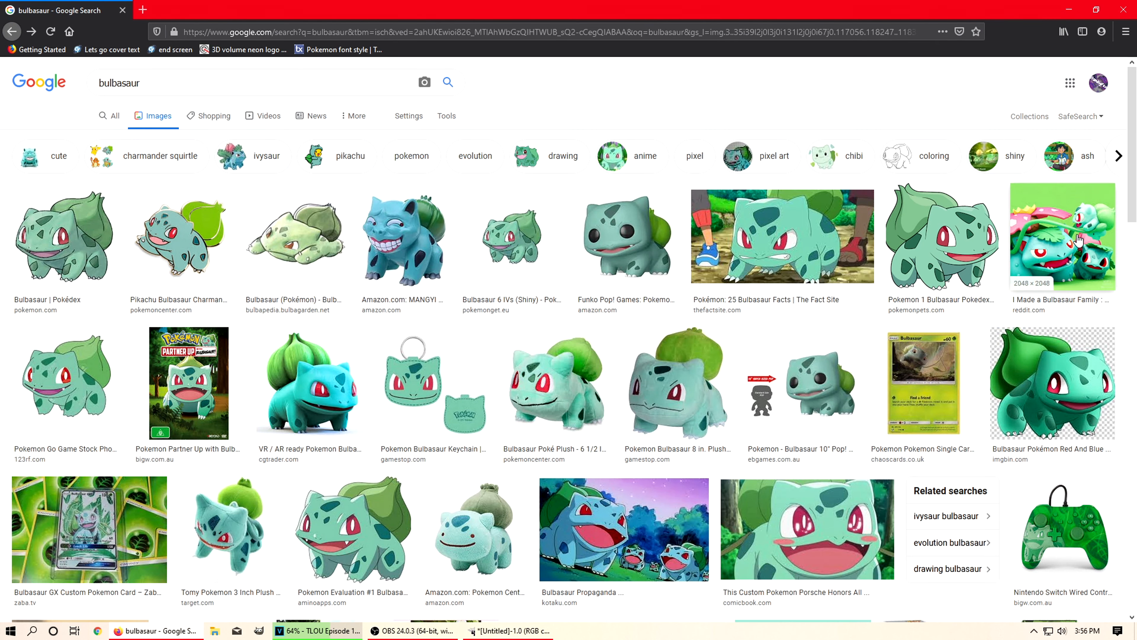
left_click(812, 240)
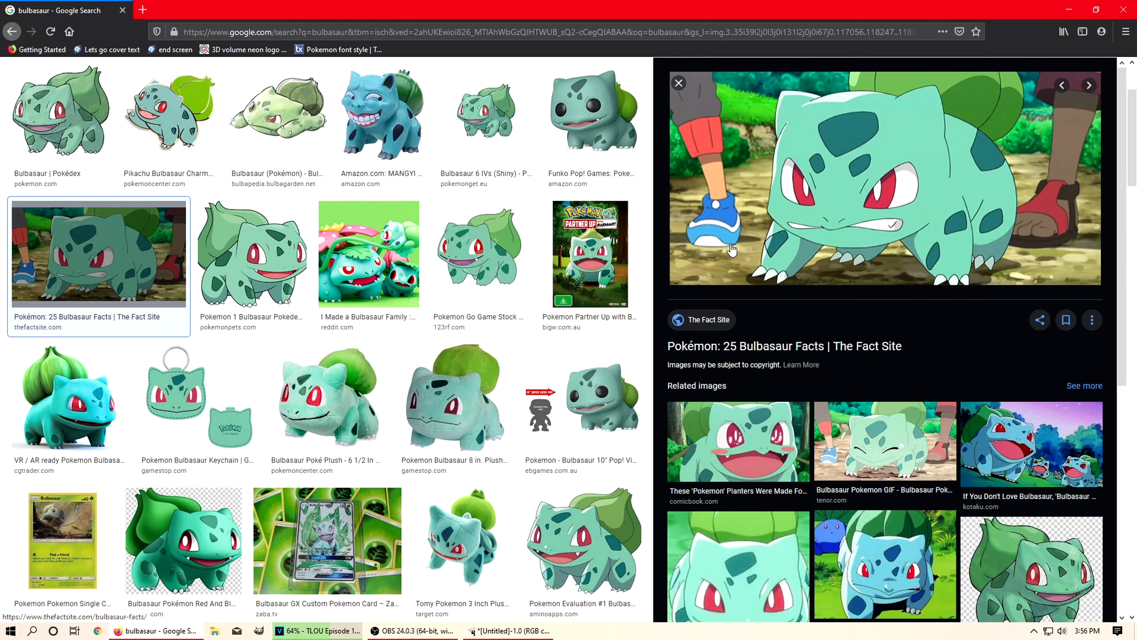
right_click(830, 184)
left_click(880, 296)
Step: Back in GIMP, hide the "Fruit Loop" and "Pasted Layer" layers and paste the copied picture as a new layer over the upper boxes
left_click(1068, 10)
left_click(983, 174)
left_click(981, 188)
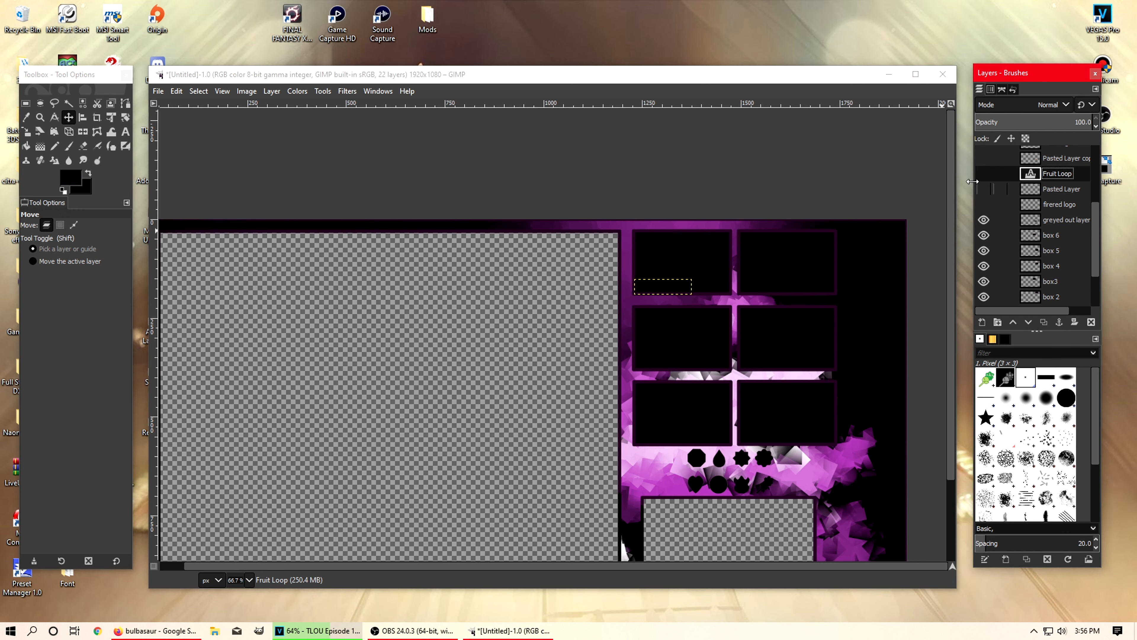
left_click(704, 82)
key("ctrl+v")
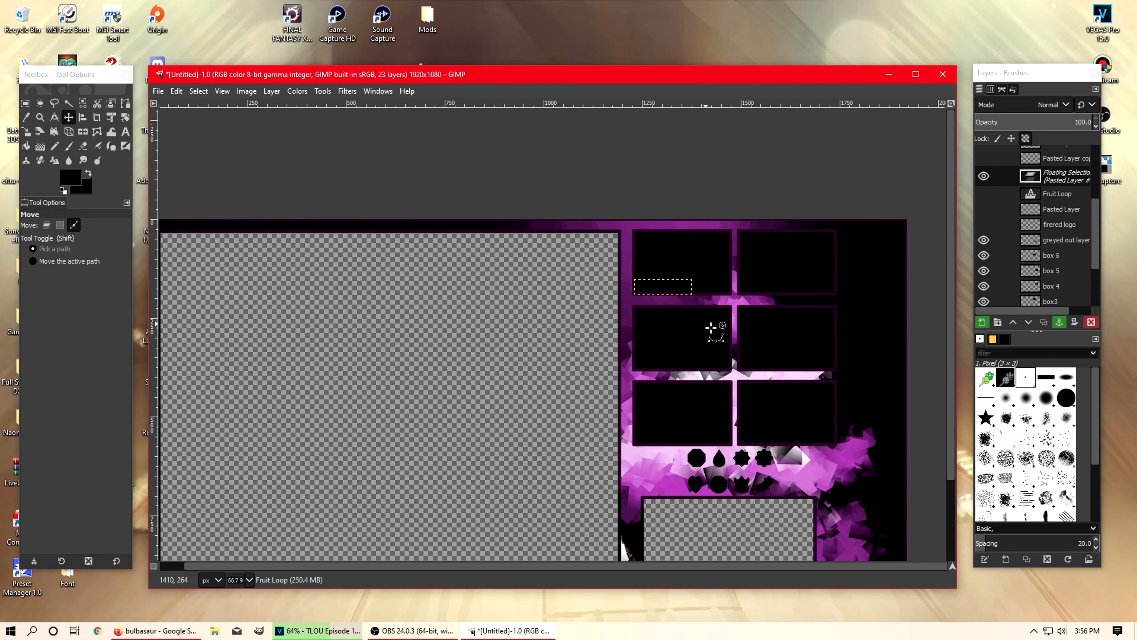
left_click(982, 321)
mouse_move(751, 278)
left_mouse_down()
mouse_move(825, 243)
mouse_move(744, 272)
left_mouse_up()
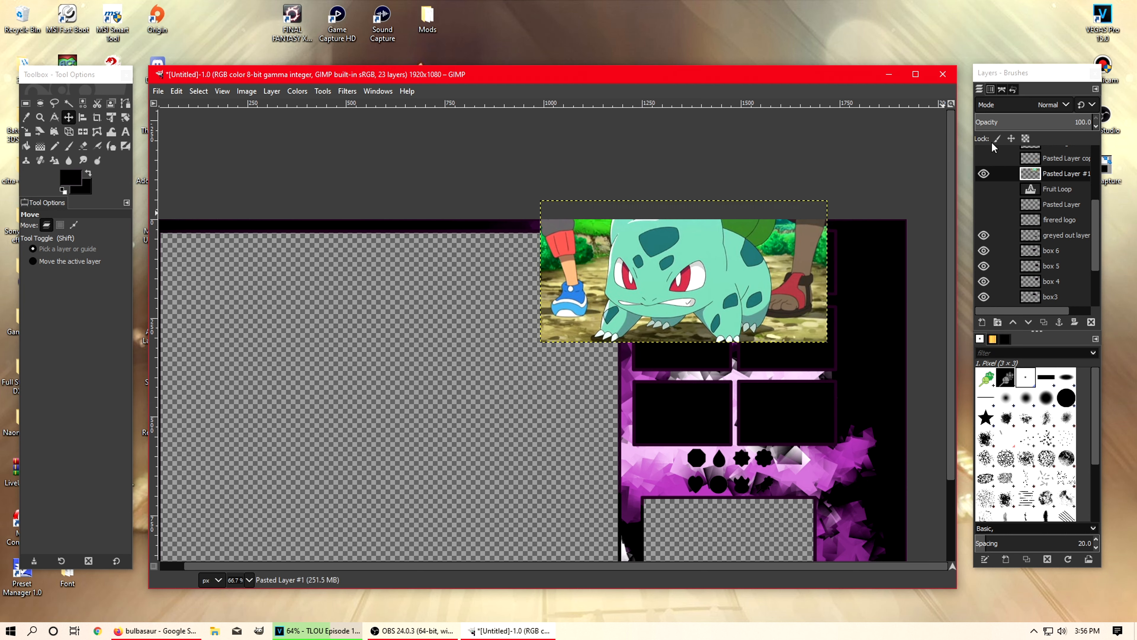
Step: Reduce the pasted picture's opacity to 23.6, scale it down to about one box's width and move it onto the top-left box
left_click_drag(1054, 121, 1031, 122)
left_click_drag(1014, 122, 1004, 121)
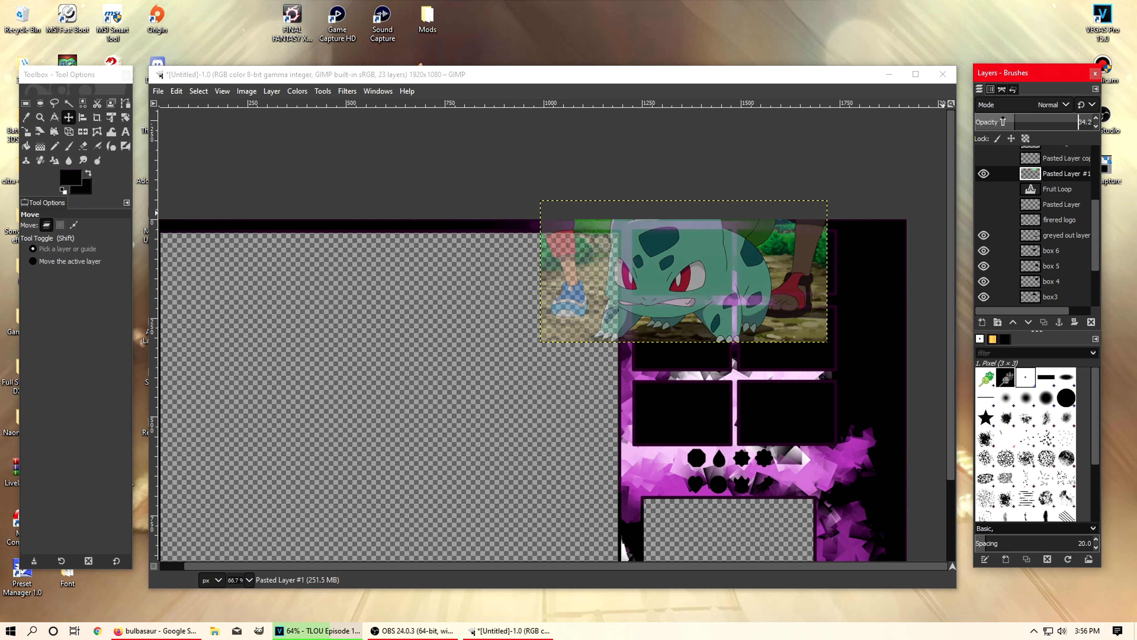
left_click(27, 132)
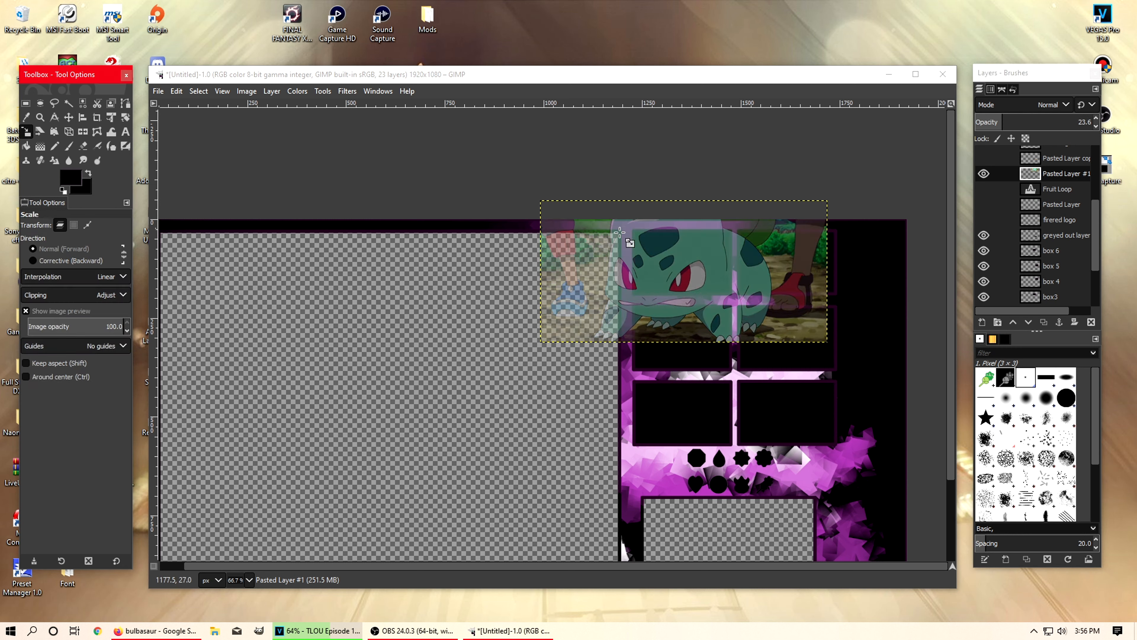
left_click(563, 224)
left_click_drag(564, 223, 721, 290)
key("Return")
key("m")
left_click_drag(779, 326, 687, 265)
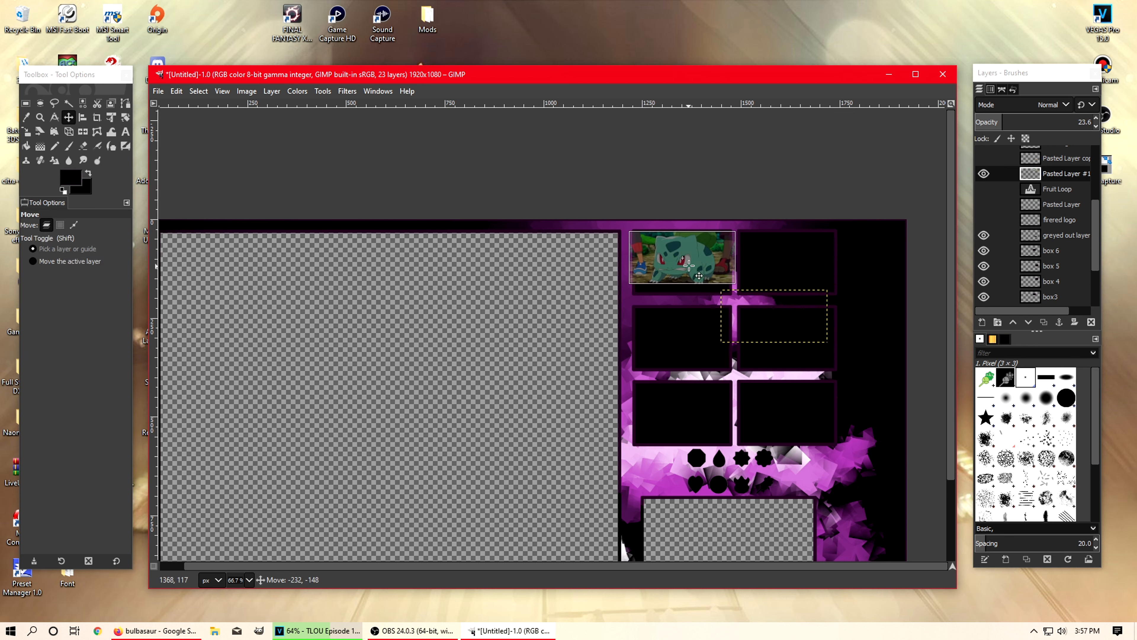
Step: Scale the Bulbasaur picture proportionally to 320 × 159 px so it covers the top-left box's height
left_click(26, 132)
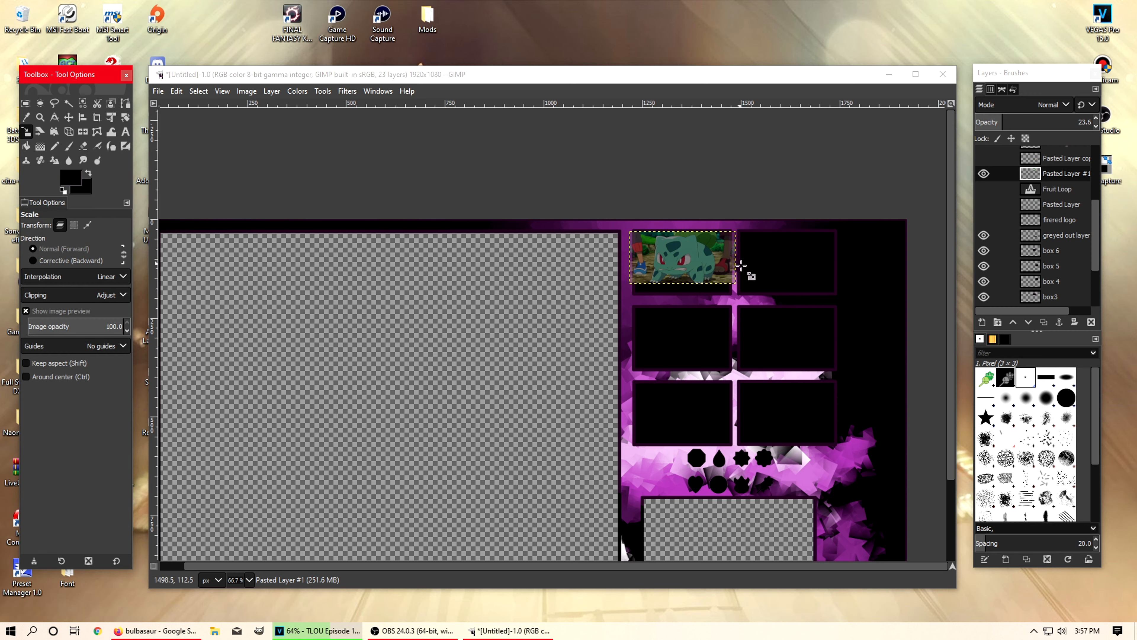
left_click(707, 274)
left_click_drag(716, 287, 718, 295)
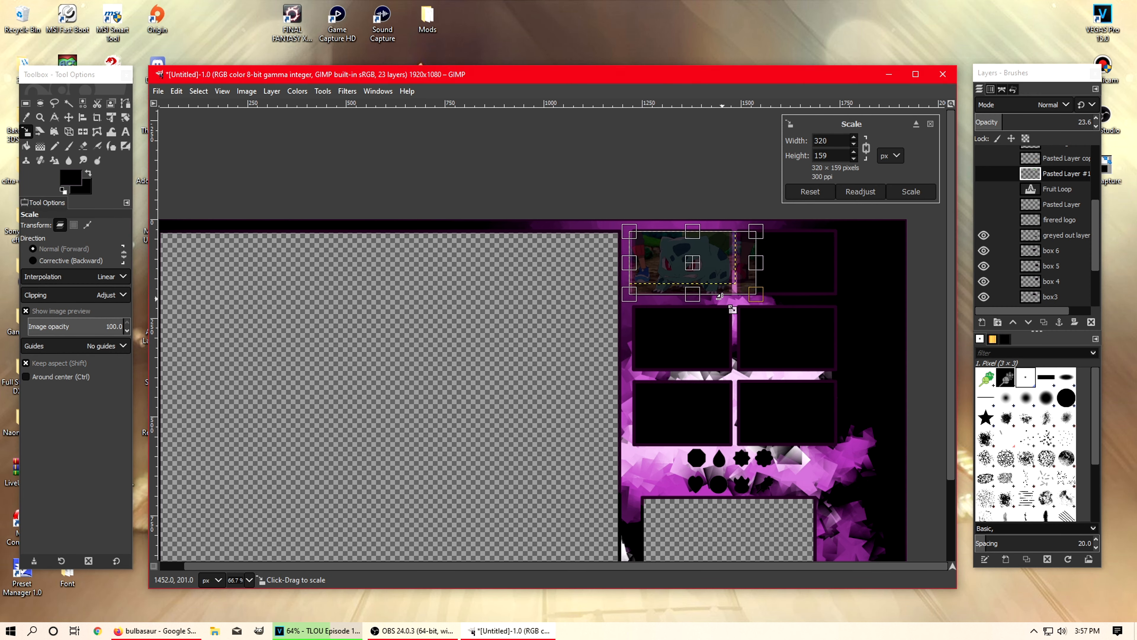
left_click(911, 191)
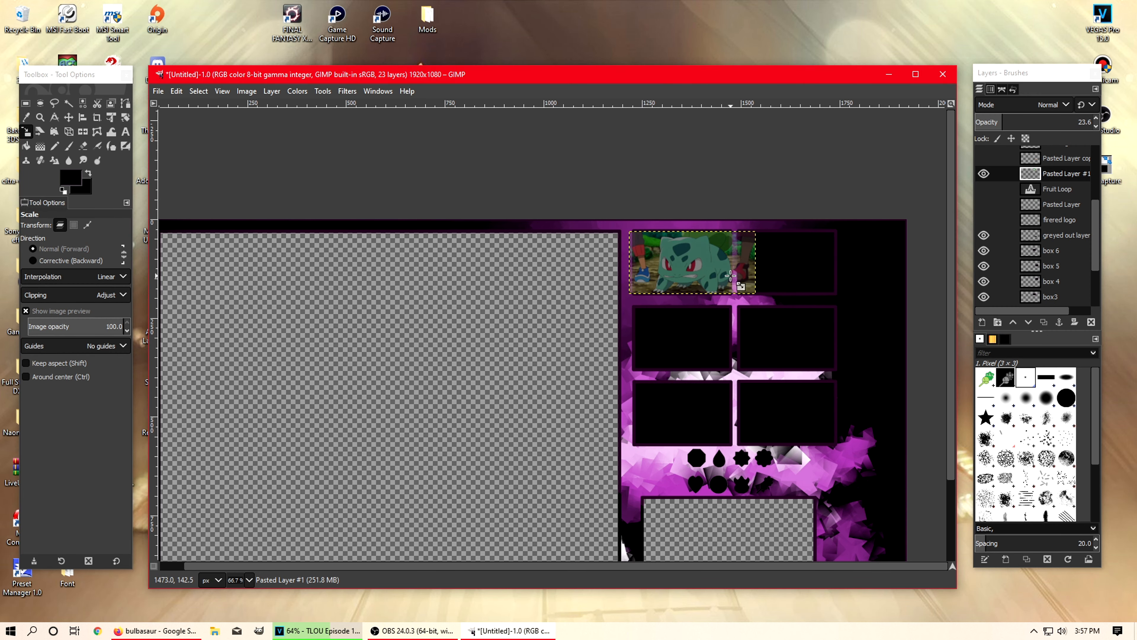
Step: Lower the picture's opacity to 5.5 and delete an 81 × 167 px rectangle of it beyond the top-left box's right inner edge
key("shift+e")
scroll(729, 278, "up", 6)
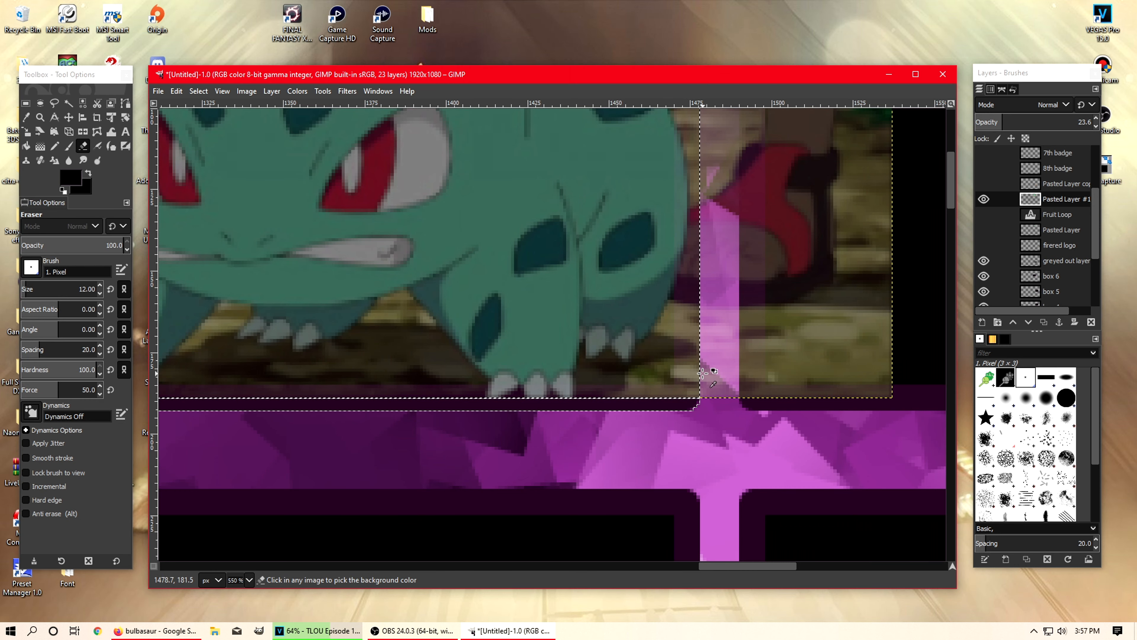
scroll(640, 368, "down", 3)
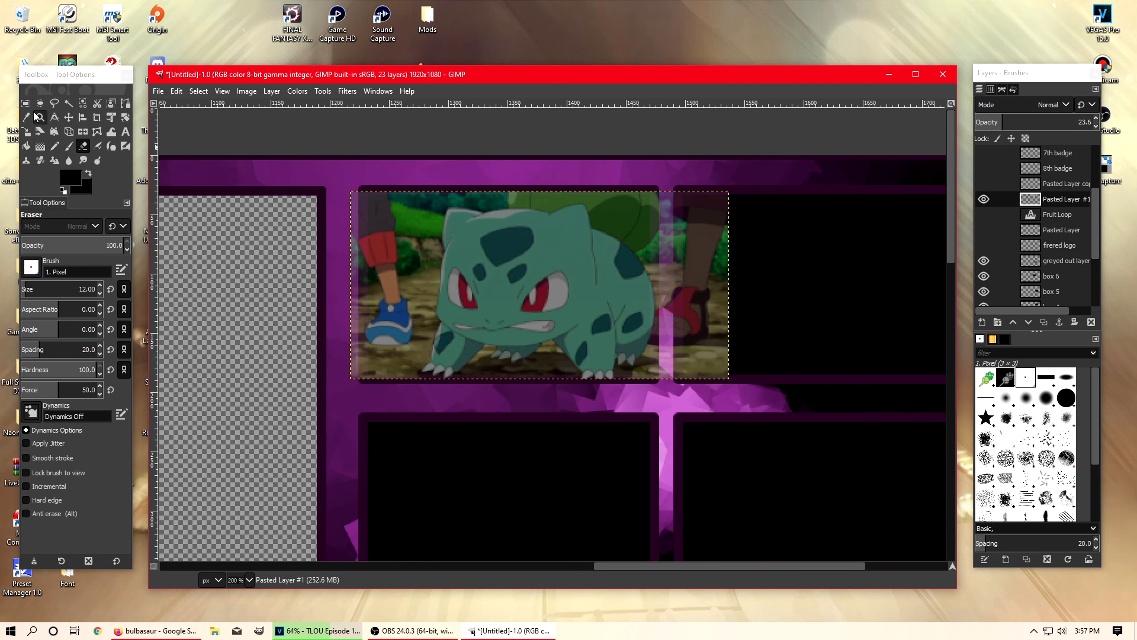
left_click(25, 104)
scroll(676, 198, "up", 3)
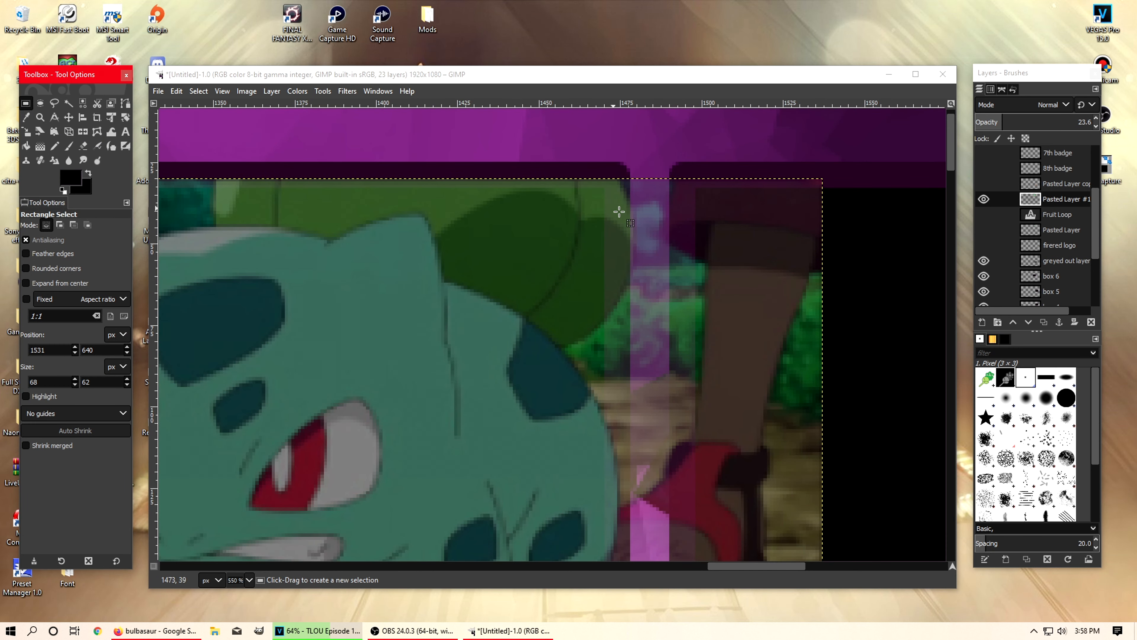
left_click(982, 123)
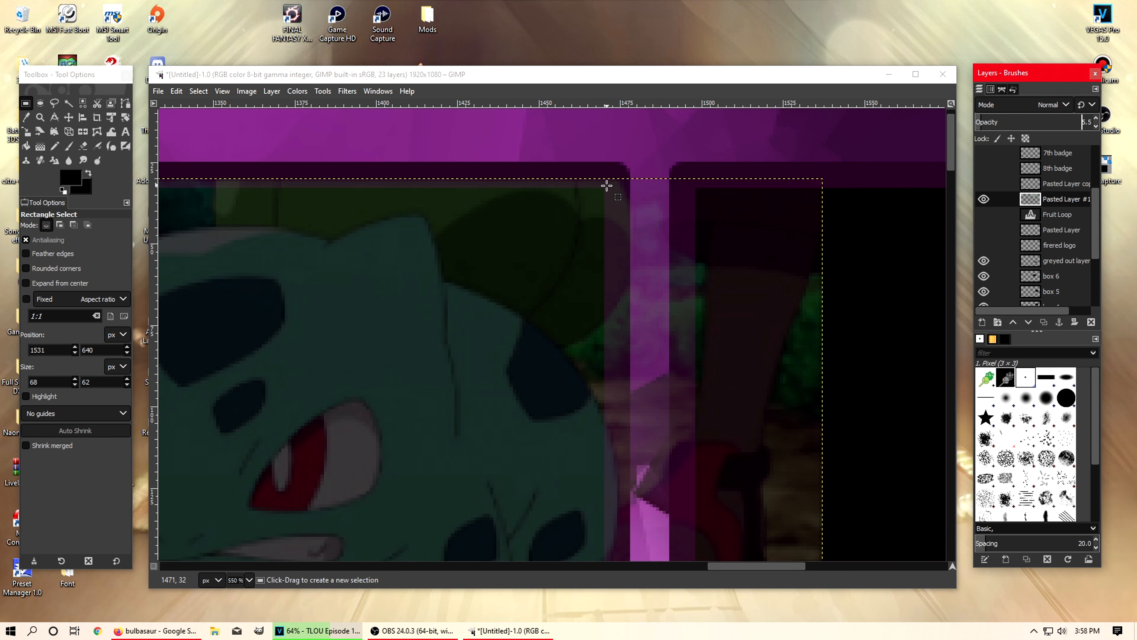
left_click_drag(603, 169, 867, 486)
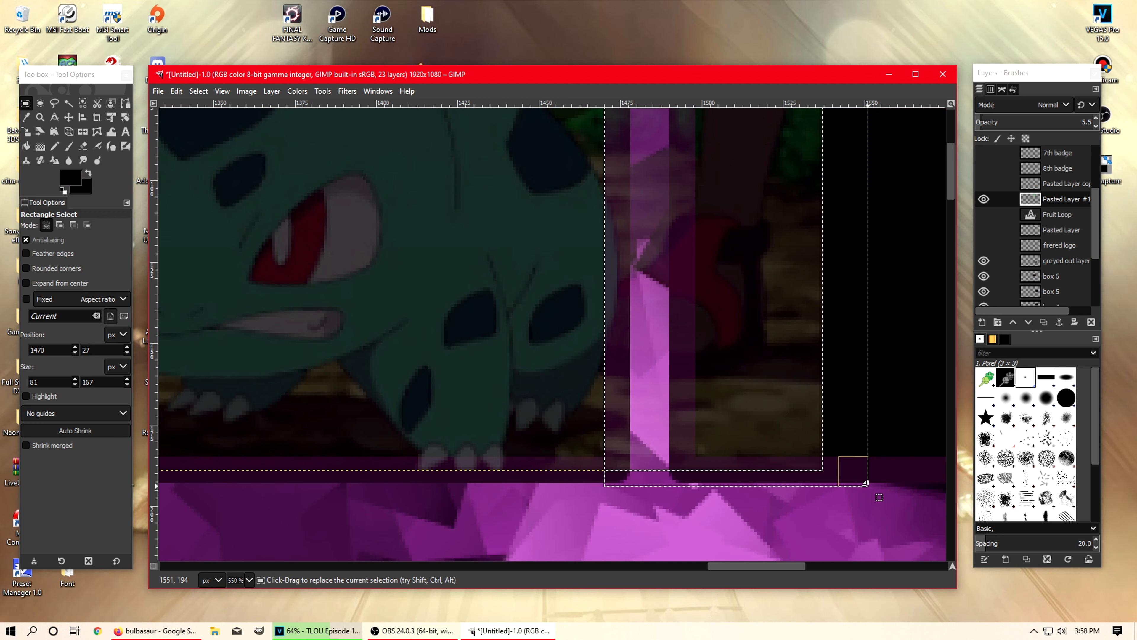
key("Delete")
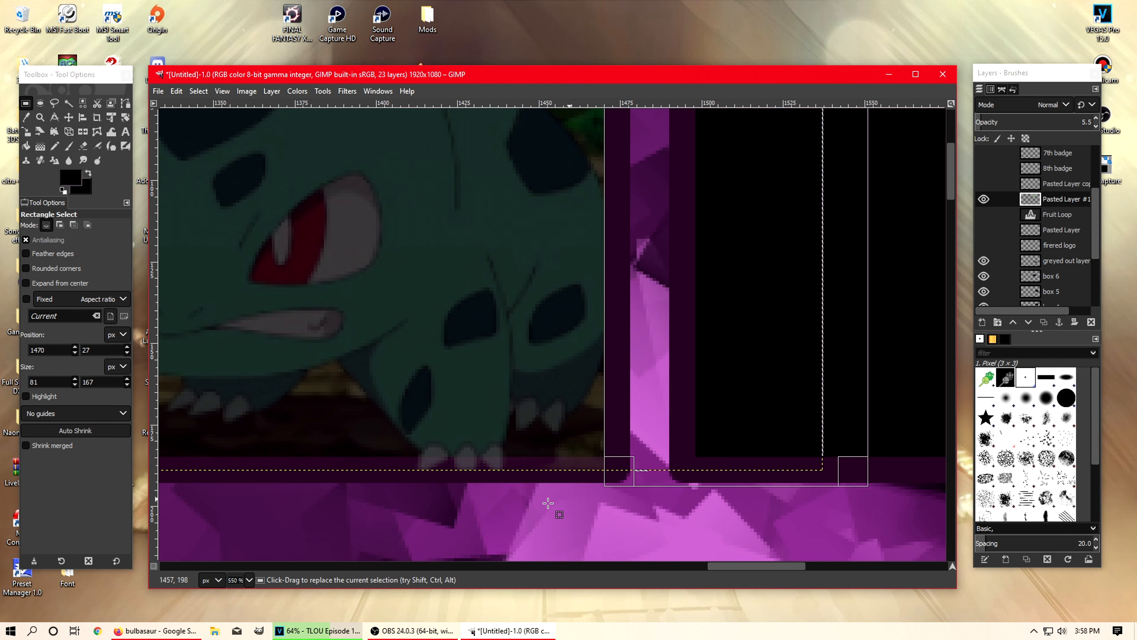
Step: Trim the picture along the box's bottom inner edge with a 281 × 21 px rectangular selection at 1221, 185
left_click_drag(734, 567, 671, 569)
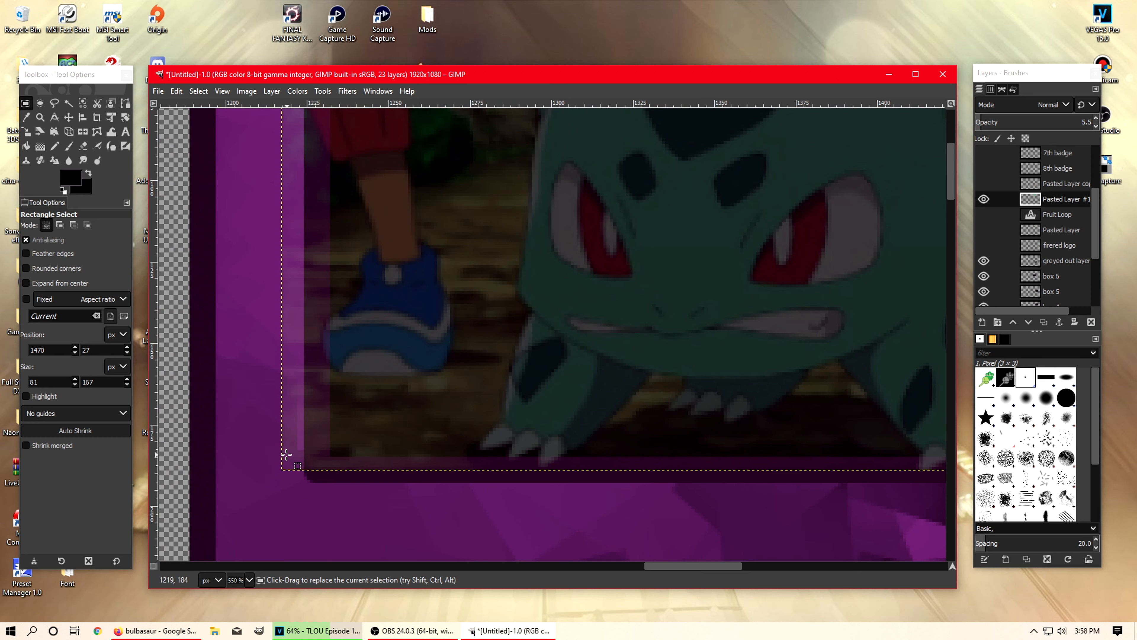
left_click_drag(283, 452, 431, 478)
left_click(256, 458)
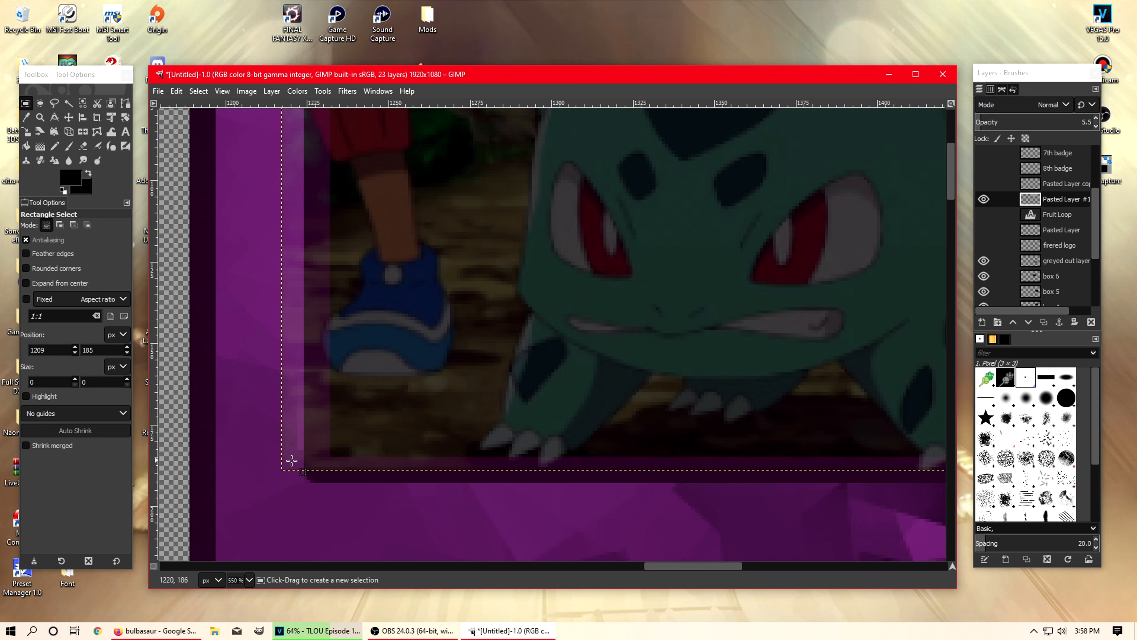
left_click_drag(284, 454, 373, 467)
left_click(251, 447)
left_click_drag(295, 457, 854, 524)
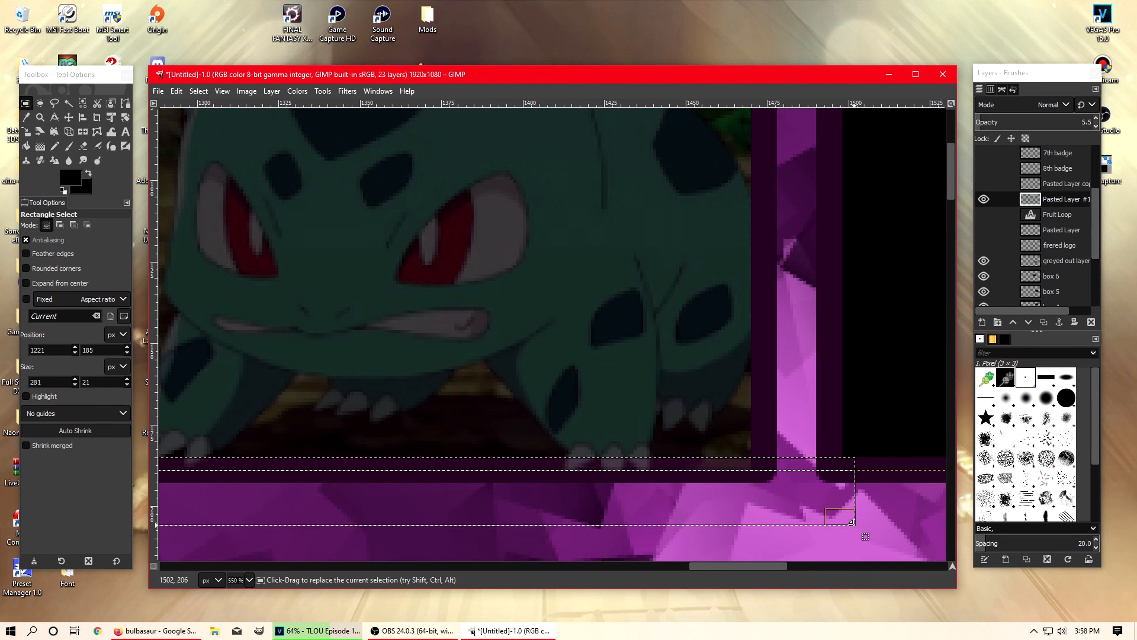
left_click_drag(746, 565, 683, 565)
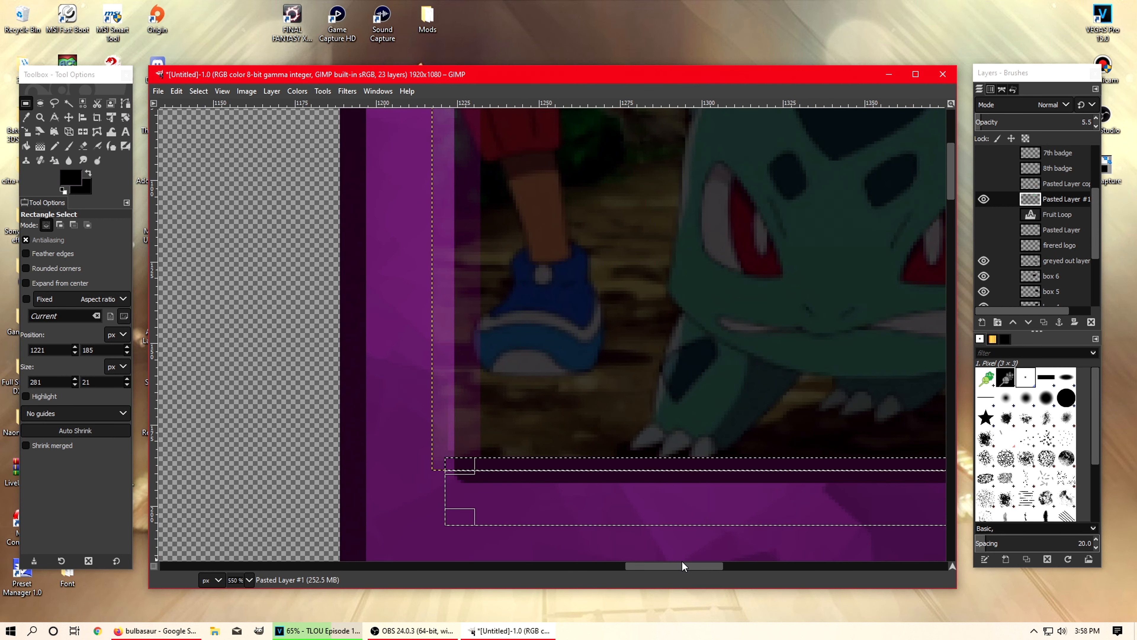
Step: Place a vertical guide on the box's left inner edge and delete the strip of the picture outside it
left_click(436, 485)
left_click_drag(473, 488, 438, 444)
left_click(484, 496)
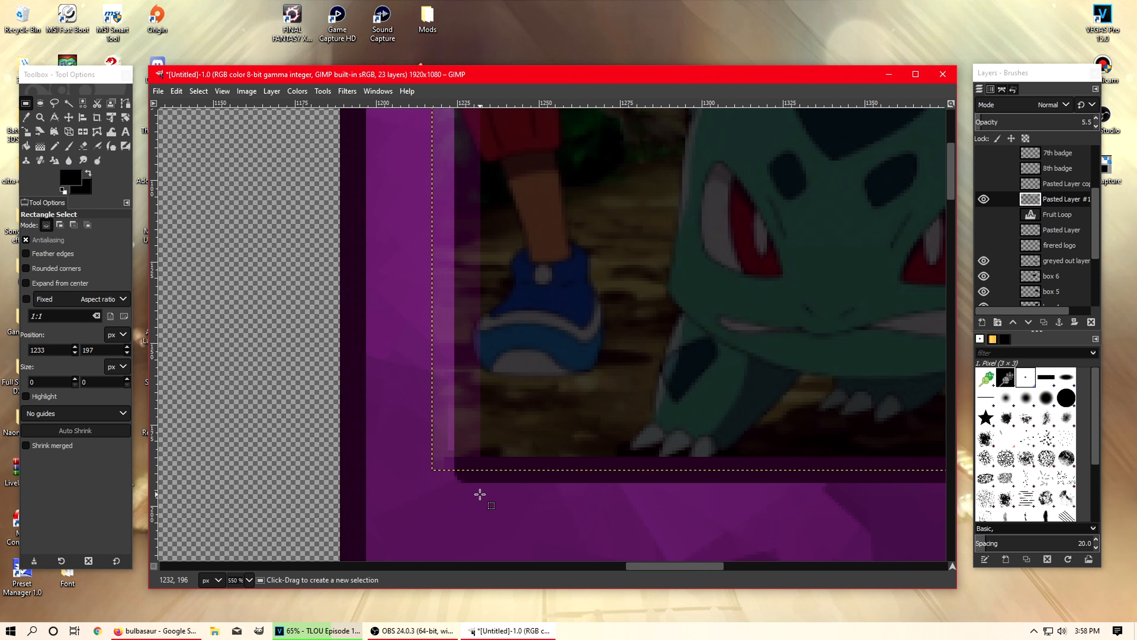
left_click_drag(156, 253, 481, 327)
left_click_drag(481, 494, 289, 135)
left_click(223, 144)
left_click_drag(480, 152, 461, 153)
left_click(574, 148)
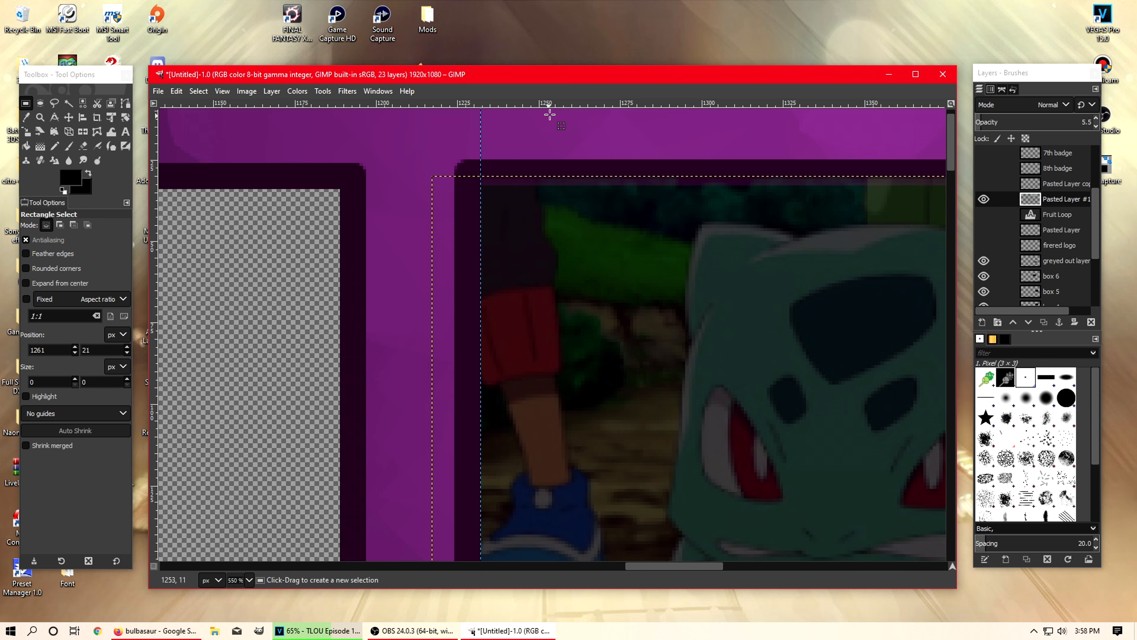
Step: Place a horizontal guide on the box's top inner edge, trim the picture above it with a 246 × 10 px selection, and clear the selection
left_click_drag(555, 104, 562, 187)
left_click(518, 183)
left_click(527, 184)
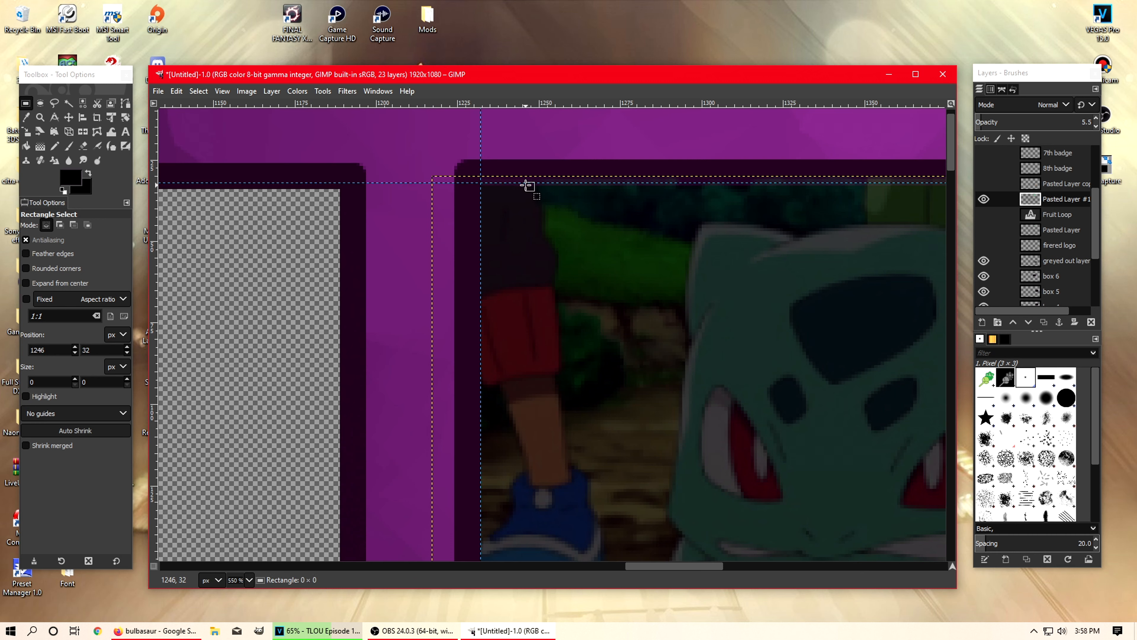
left_click_drag(479, 182, 479, 182)
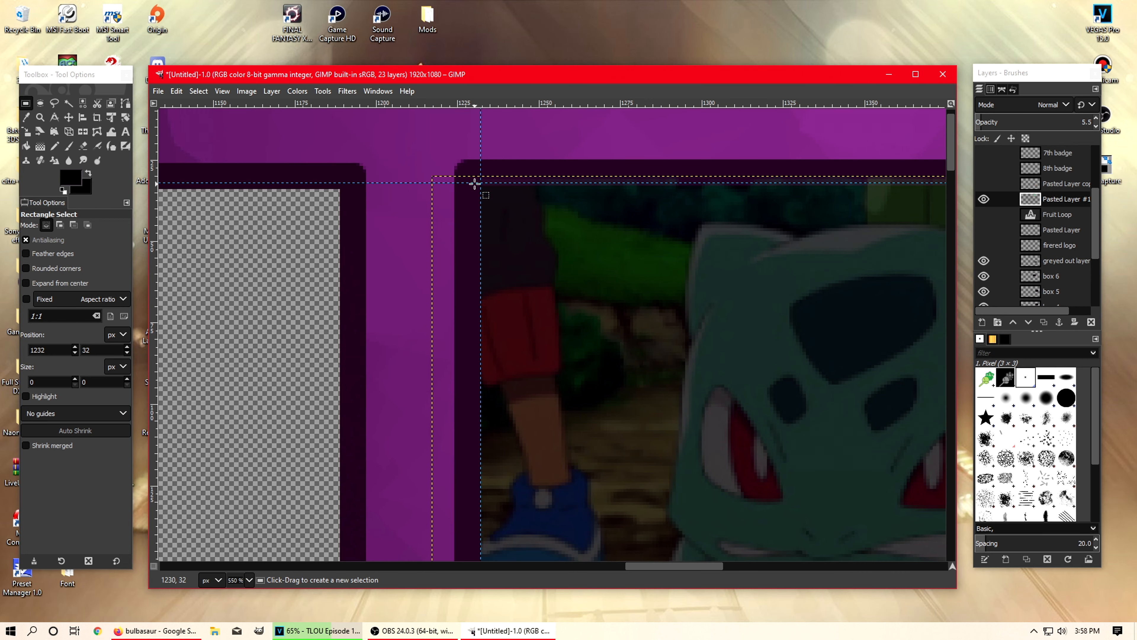
left_click_drag(474, 182, 788, 151)
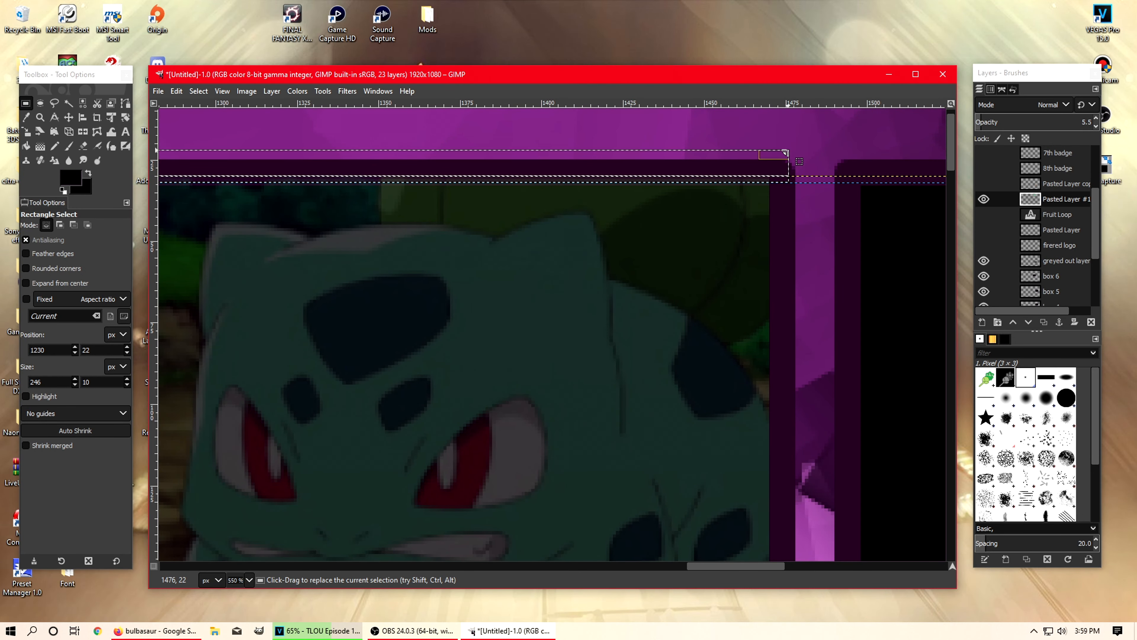
right_click(571, 236)
mouse_move(636, 281)
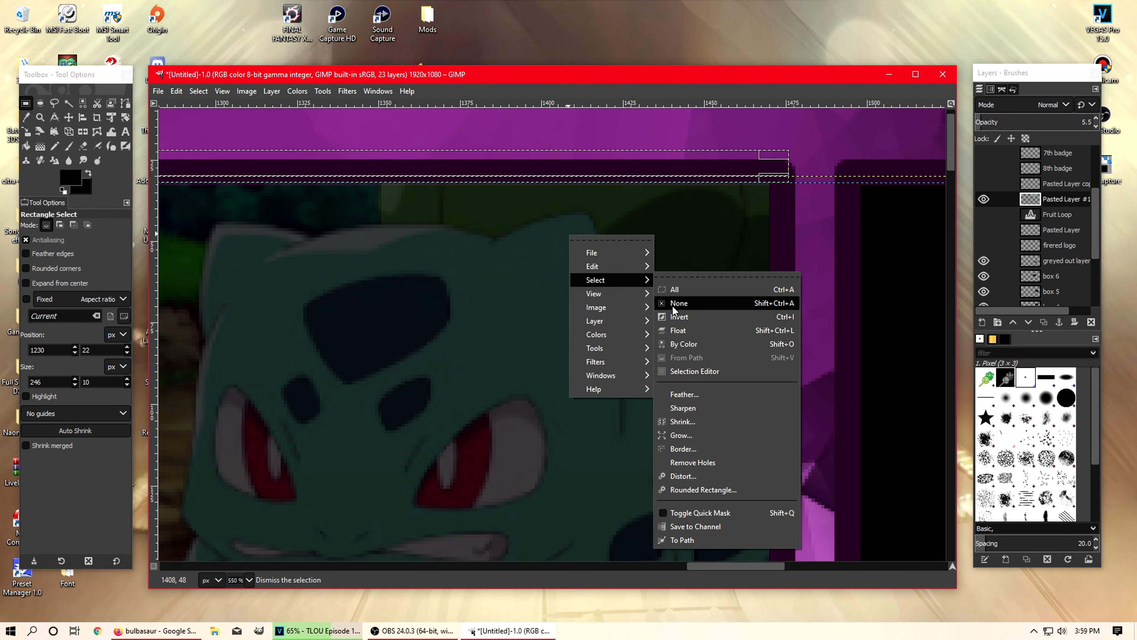
left_click(676, 306)
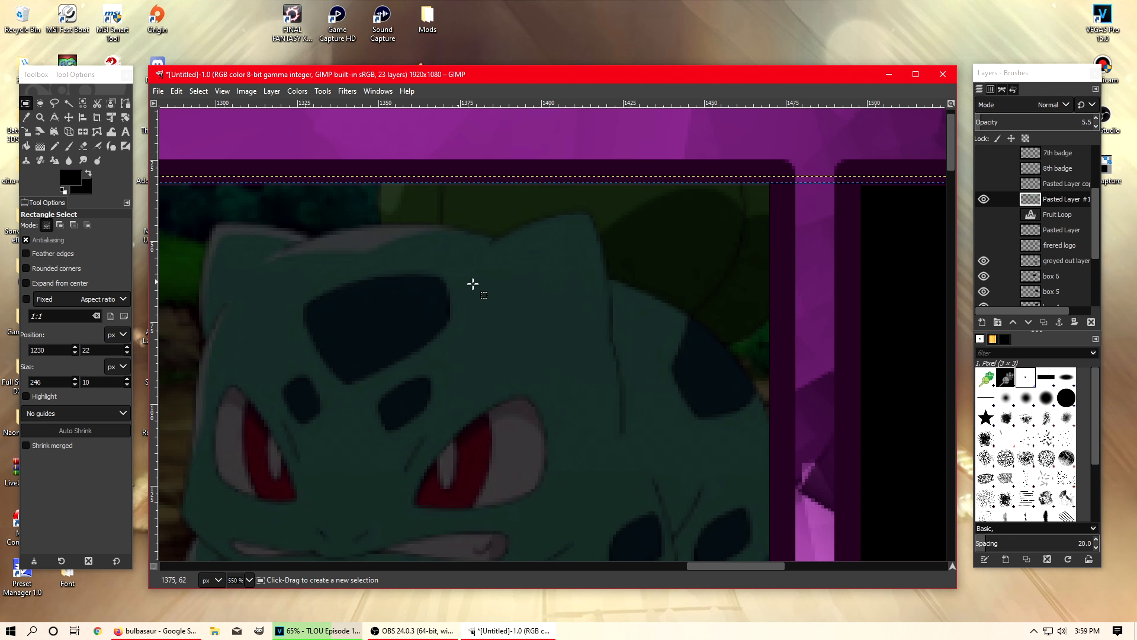
Step: Remove the horizontal guide and set the Bulbasaur picture layer's opacity to 100
key("m")
left_click_drag(564, 176, 561, 121)
key("ctrl+z")
left_click_drag(592, 185, 592, 106)
scroll(518, 300, "down", 2)
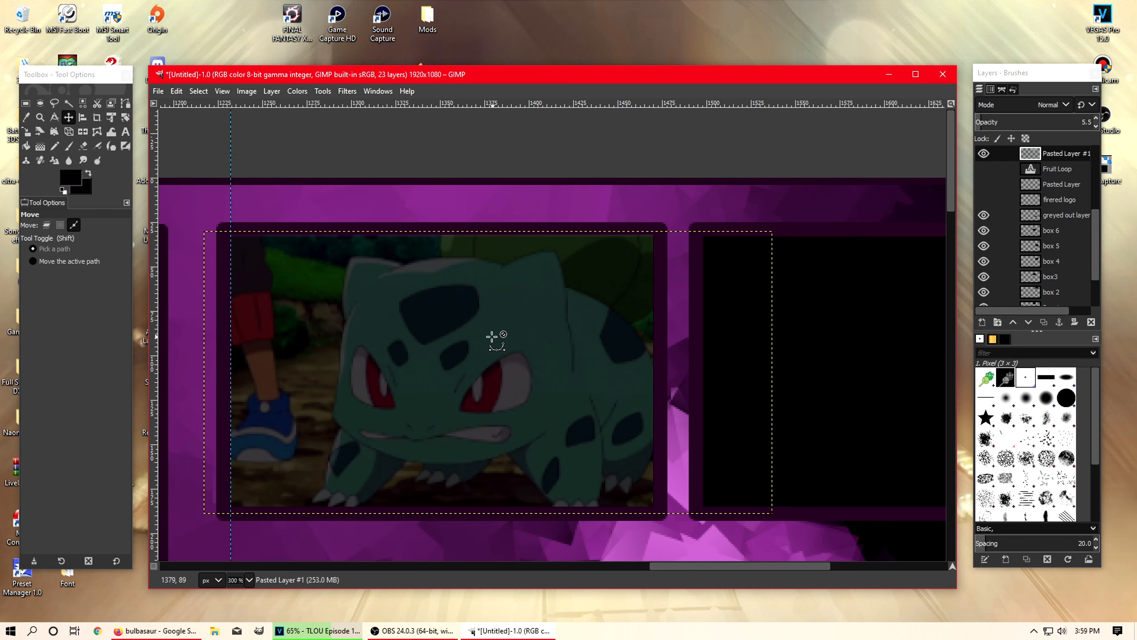
left_click_drag(1086, 123, 1092, 122)
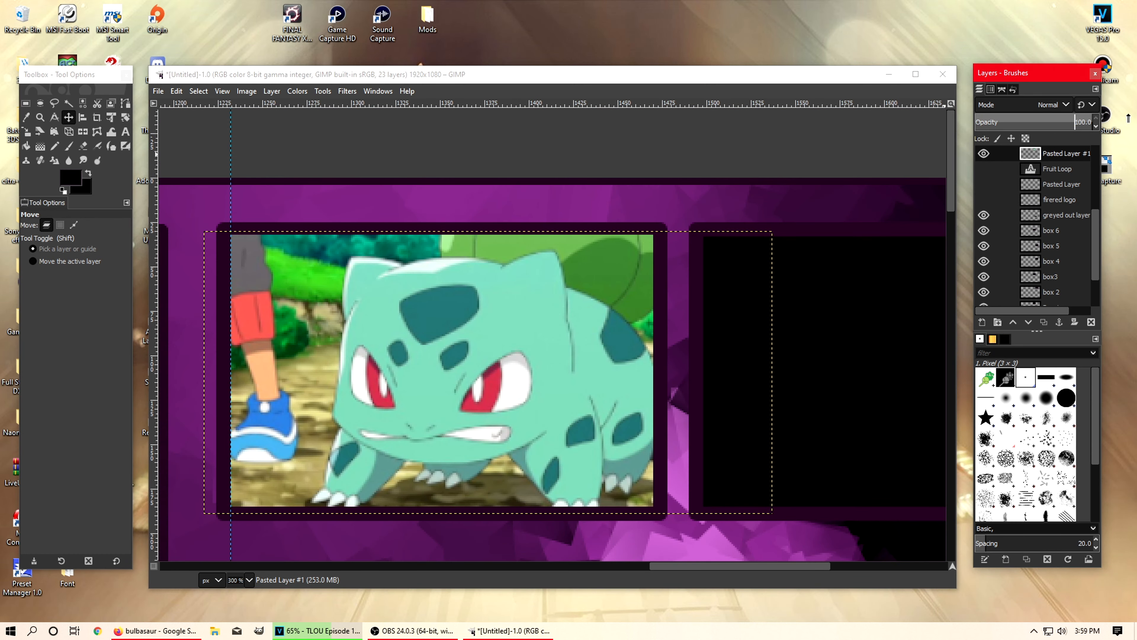
Step: Remove the vertical guide along the left edge of the Bulbasaur picture
scroll(402, 406, "down", 2)
scroll(402, 405, "down", 5)
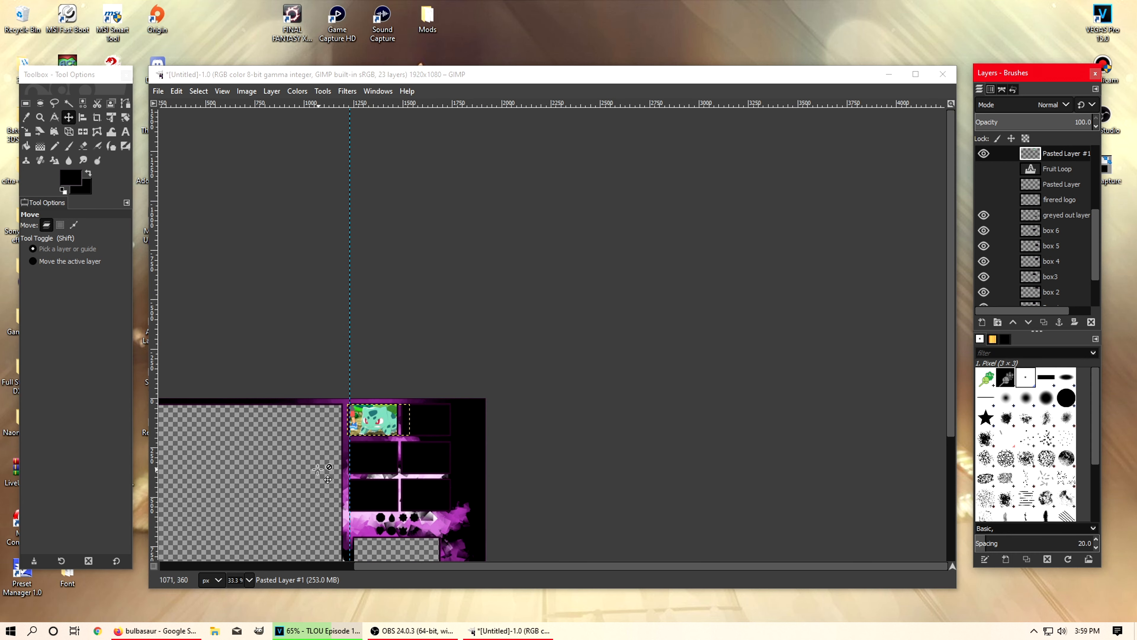
left_click_drag(320, 379, 470, 388)
left_click_drag(519, 566, 394, 566)
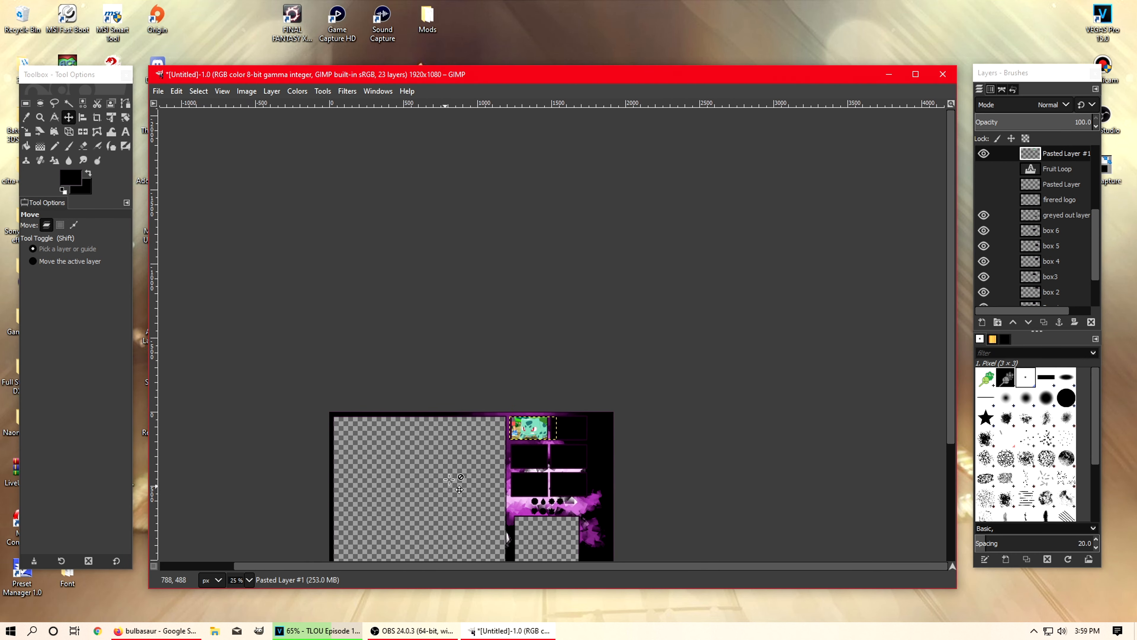
scroll(453, 476, "down", 4)
scroll(418, 389, "up", 2)
scroll(515, 400, "up", 2)
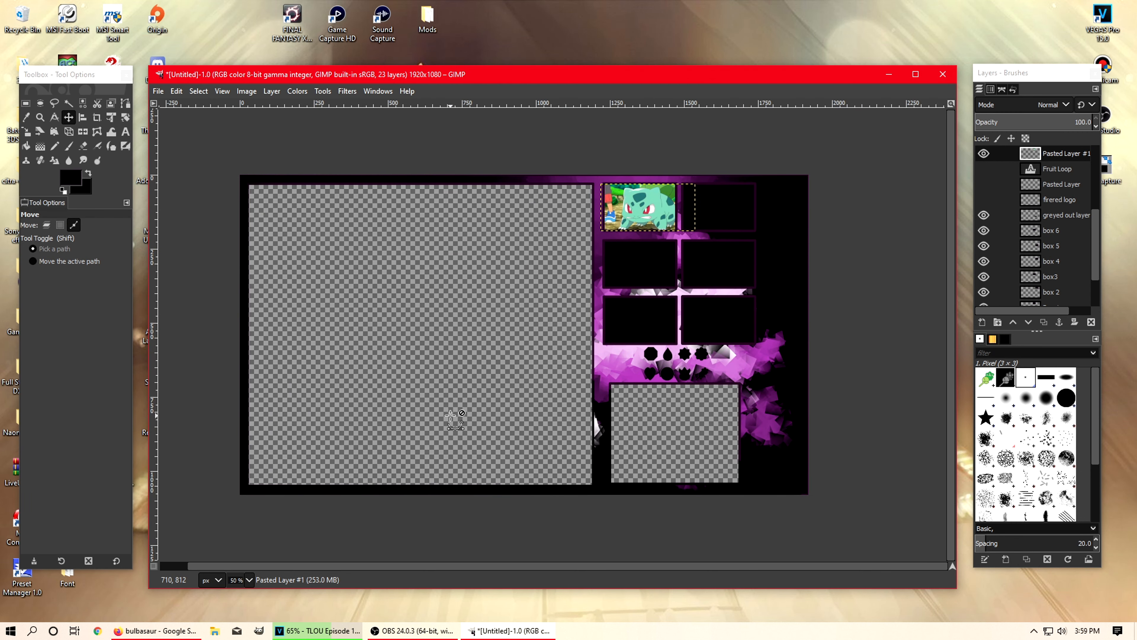
Step: Make the background copy layer the active layer
scroll(450, 414, "up", 1)
scroll(450, 413, "up", 1)
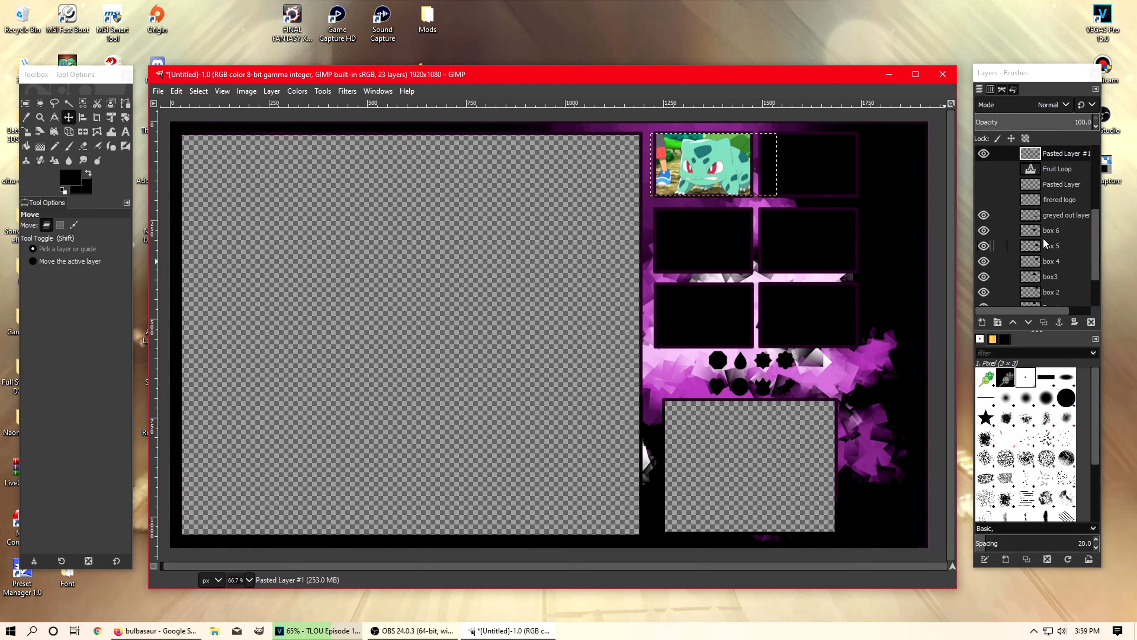
left_click(1049, 284)
scroll(1048, 309, "down", 3)
left_click(1056, 287)
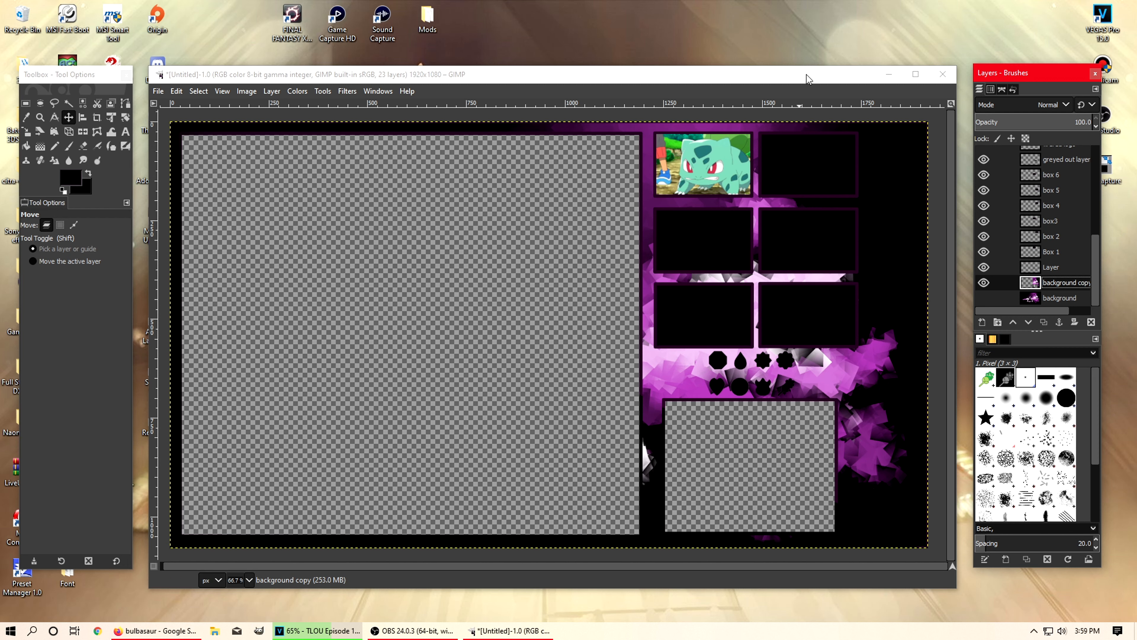
left_click(188, 100)
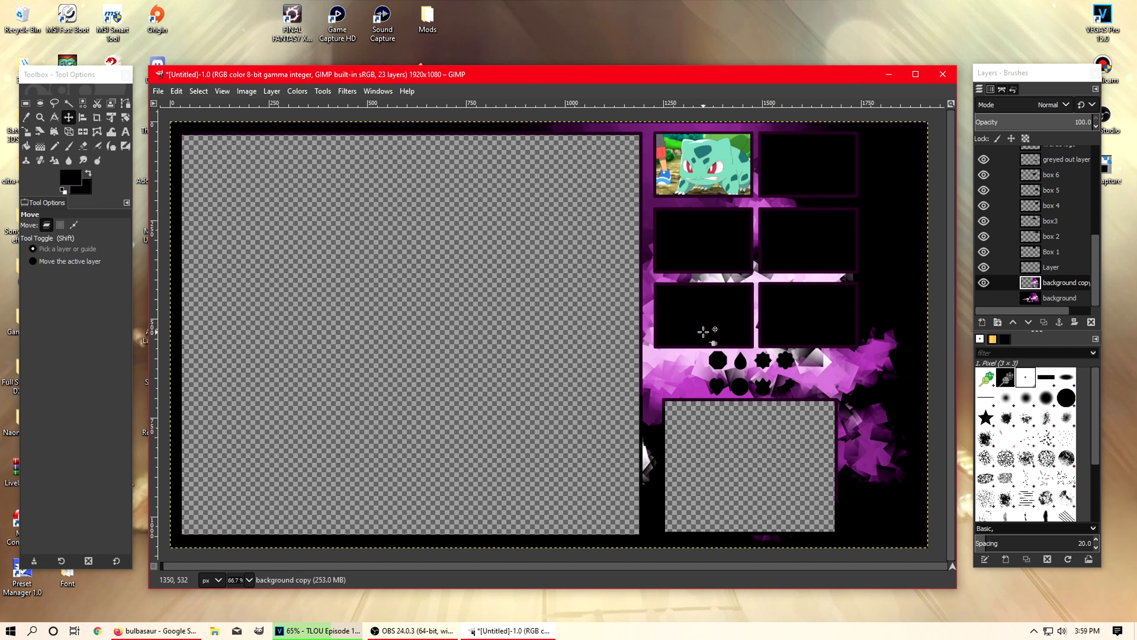
scroll(1022, 267, "up", 5)
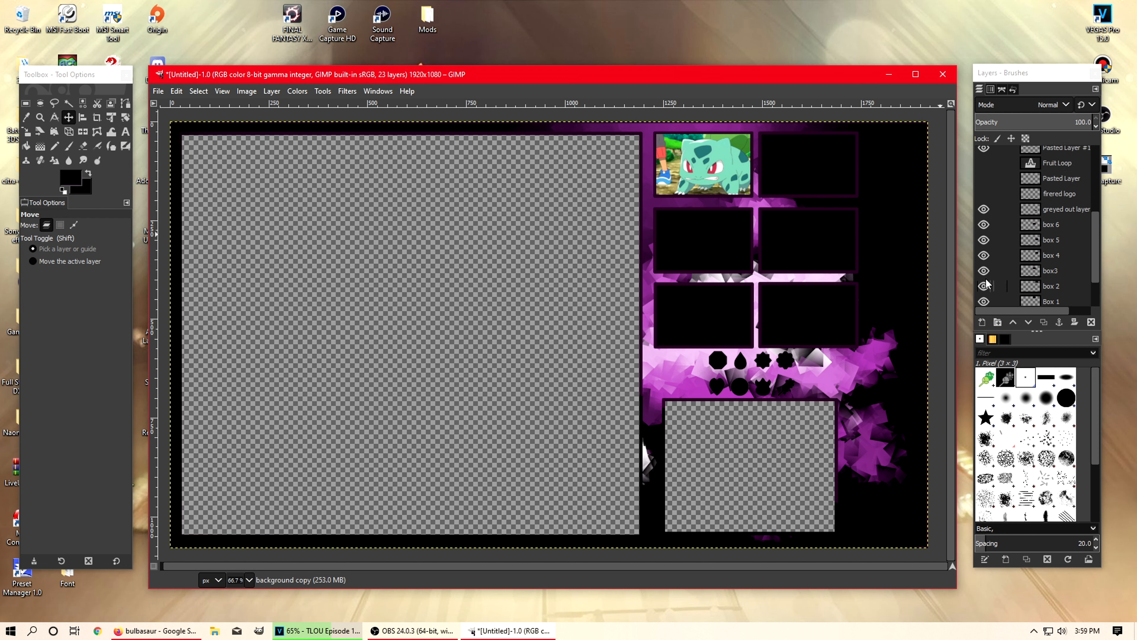
left_click(987, 225)
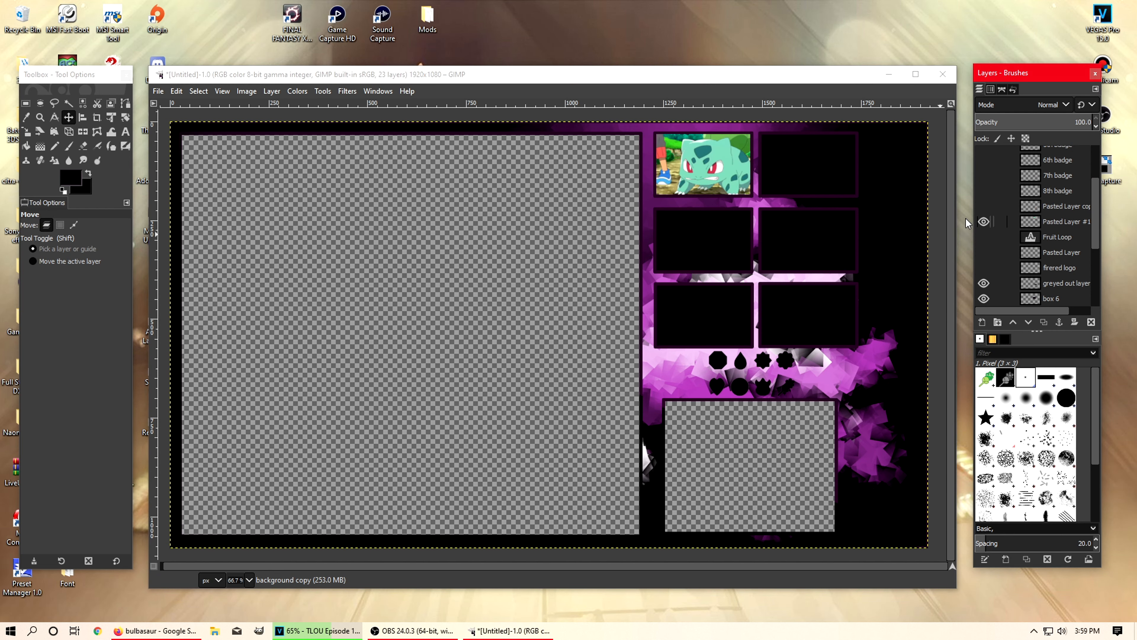
Step: Begin saving the image under a new name and create a folder named tutorial inside A TEST FOLDER on drive D
left_click(158, 91)
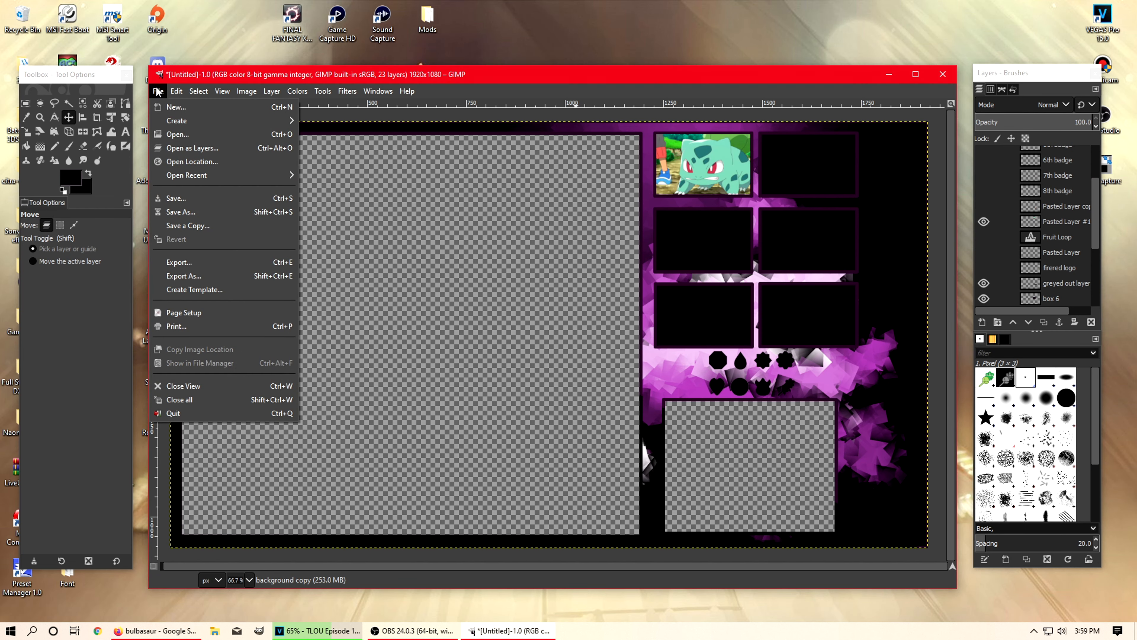
left_click(187, 214)
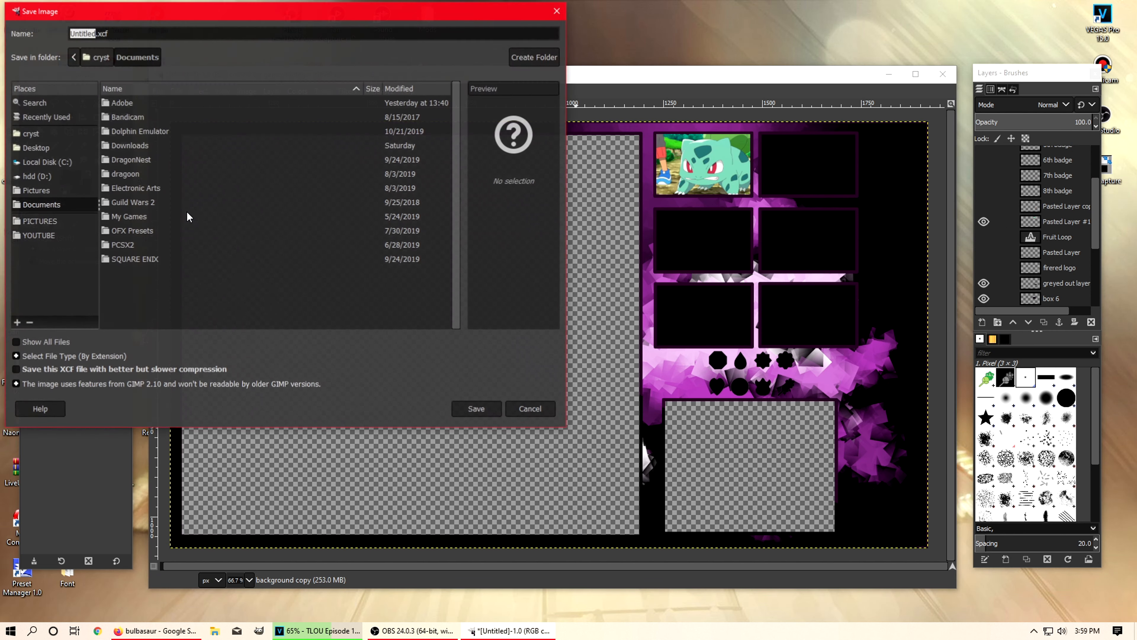
left_click(37, 176)
double_click(157, 118)
left_click(520, 57)
type("tut")
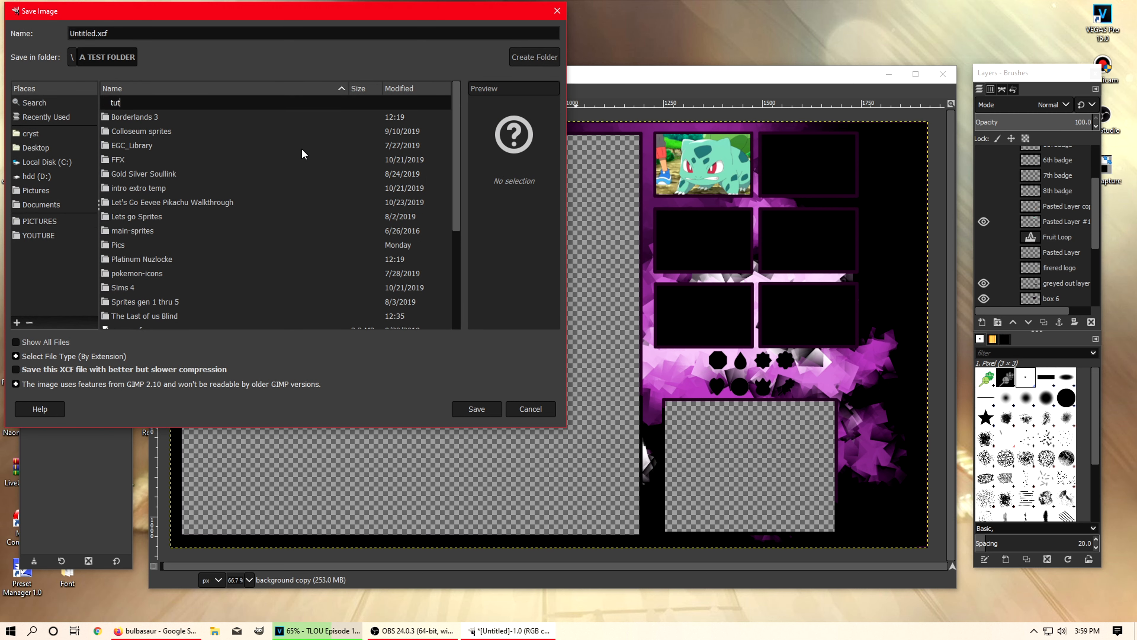
type("orial")
key("Return")
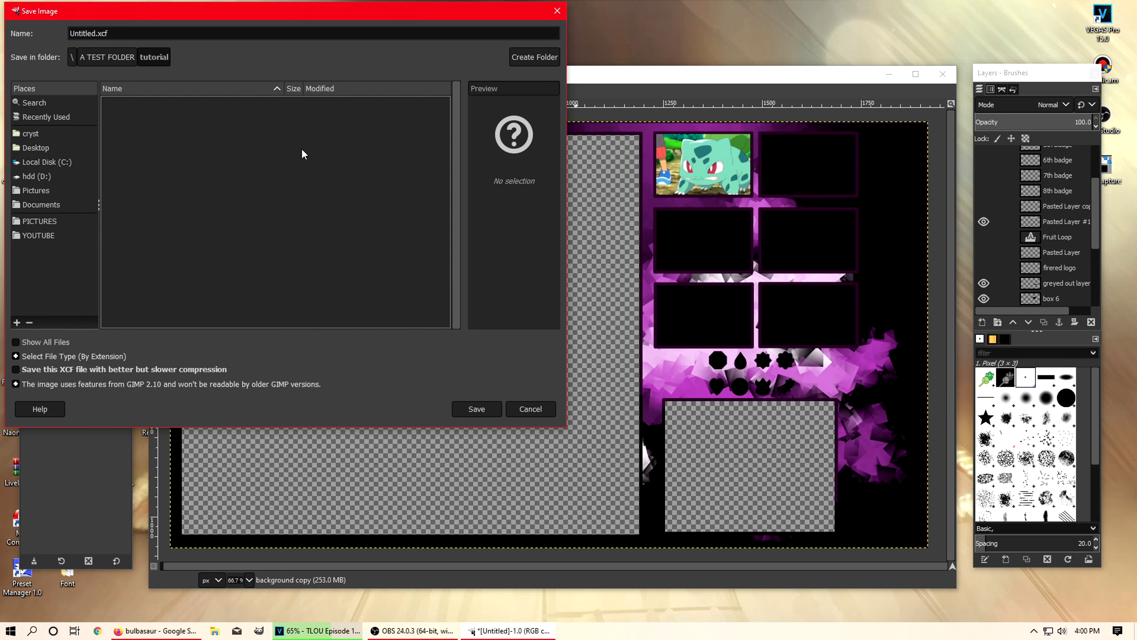
Step: Name the project file overlay test.xcf and save it in the tutorial folder
double_click(91, 33)
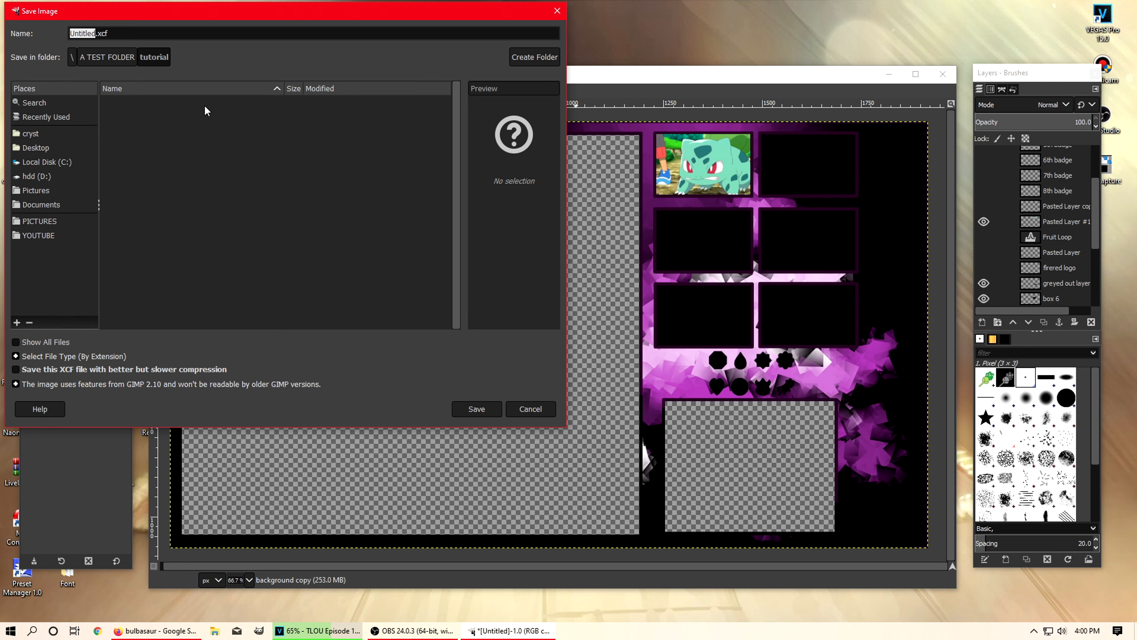
type("overlay tes")
key("Return")
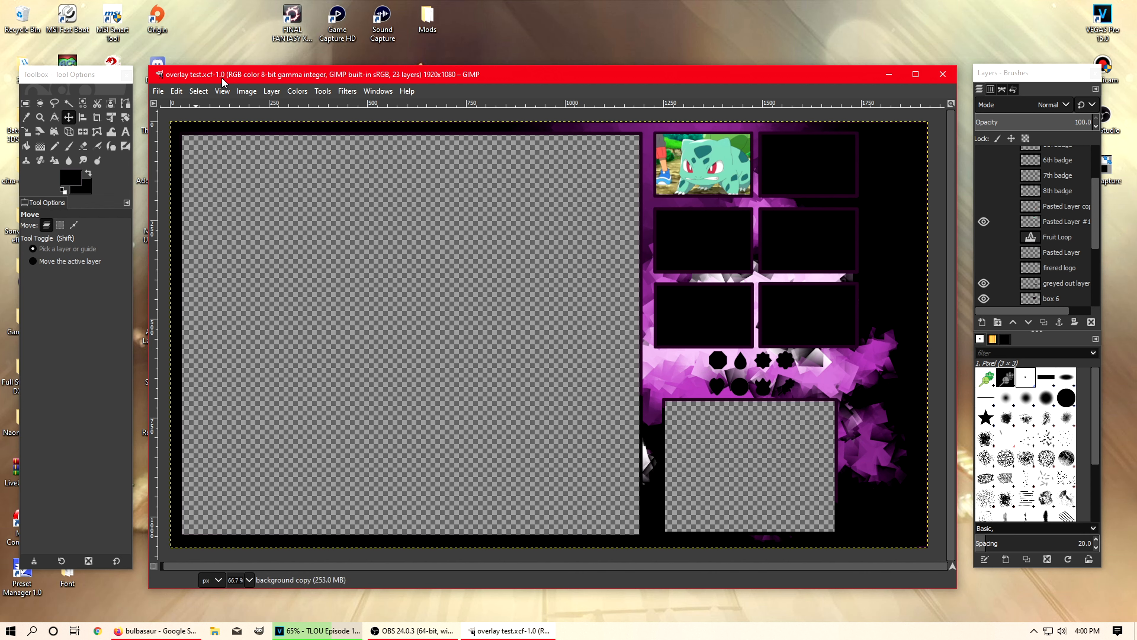
Step: Export the image as overlay test.png into the tutorial folder, keeping the offered PNG options
left_click(158, 91)
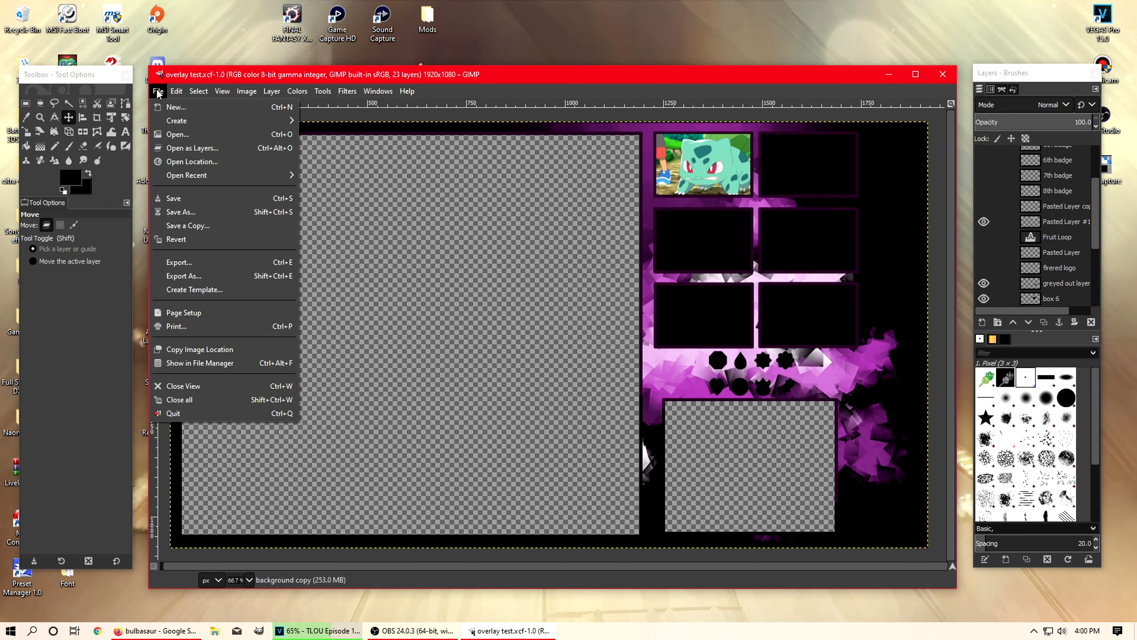
left_click(184, 277)
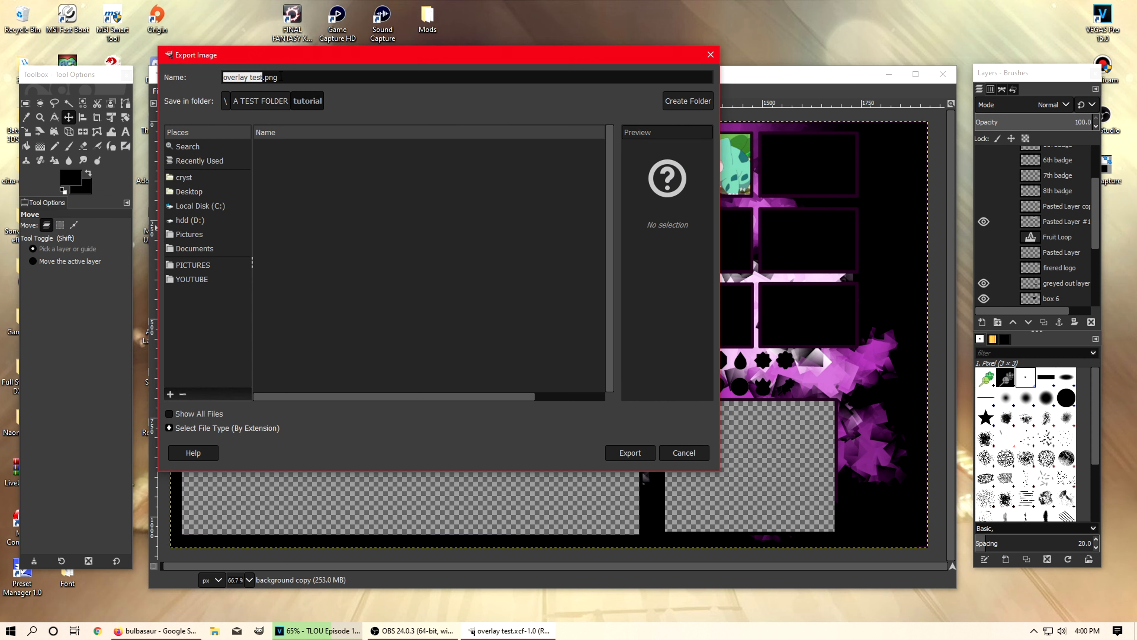
left_click(281, 77)
left_click_drag(340, 61, 0, 69)
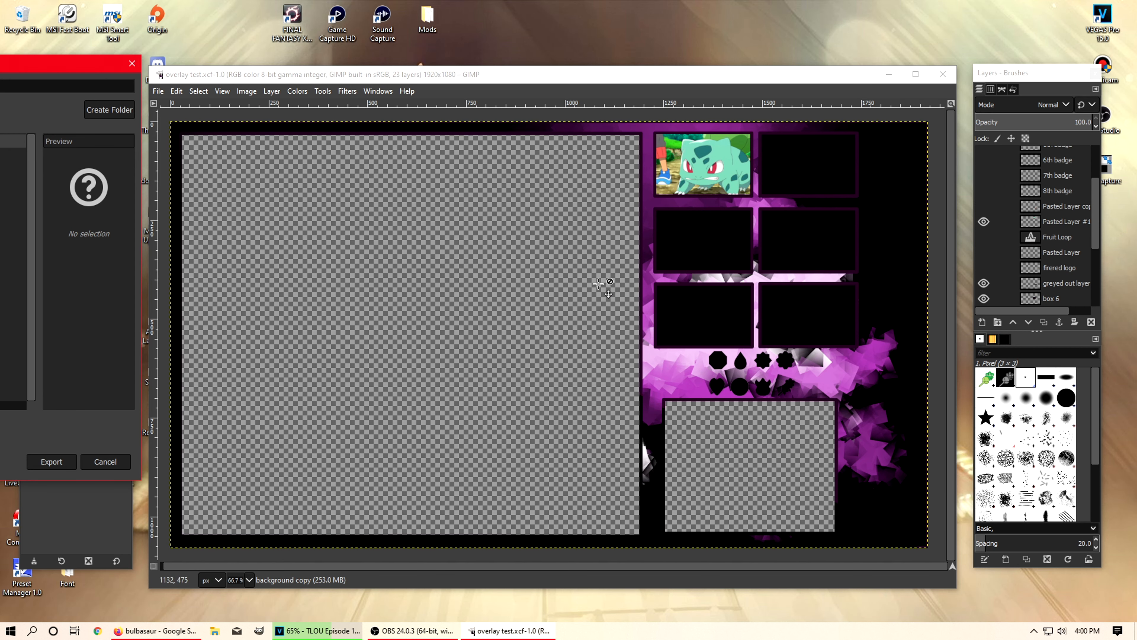
left_click_drag(36, 66, 595, 61)
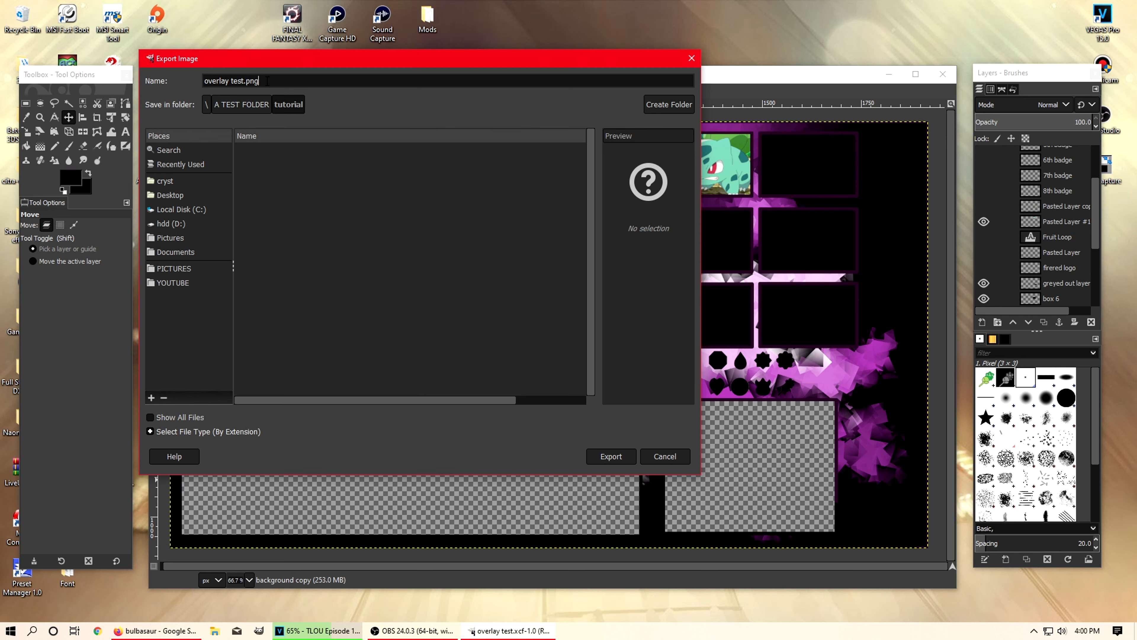
left_click(610, 456)
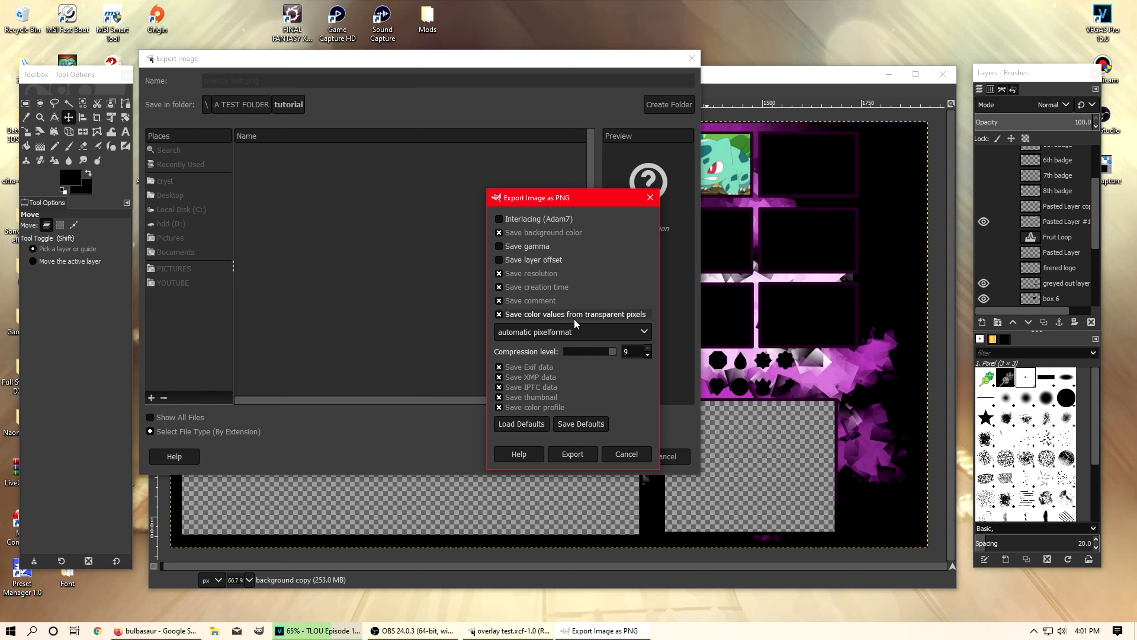
left_click(573, 454)
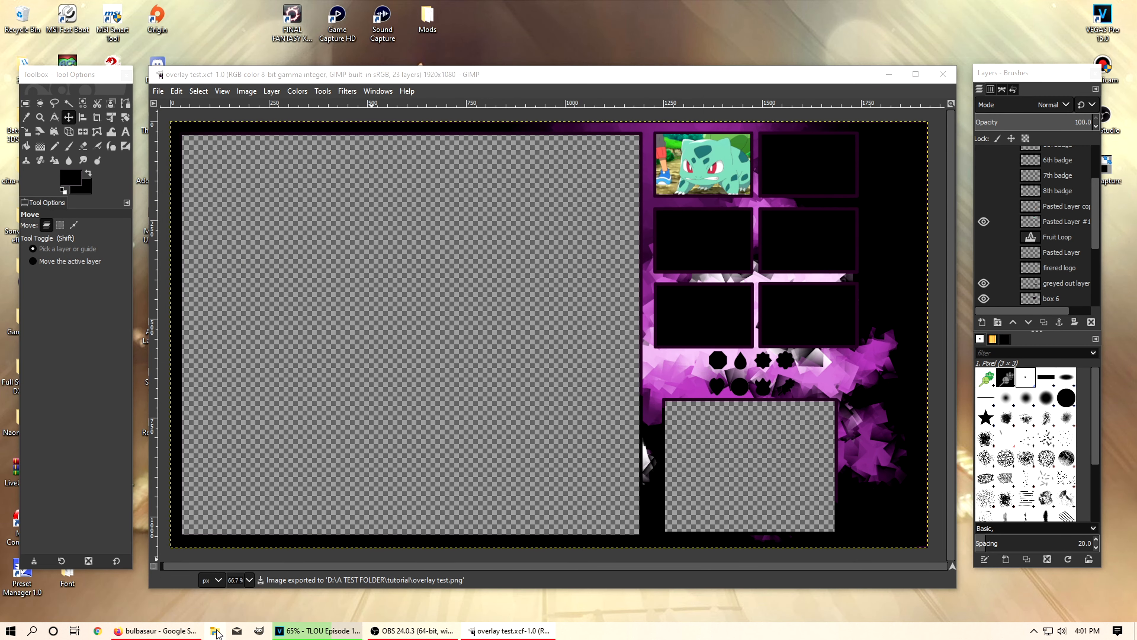
Step: Switch to File Explorer, view overlay test.png from A TEST FOLDER's tutorial folder in Photos, and close both windows
key("super+e")
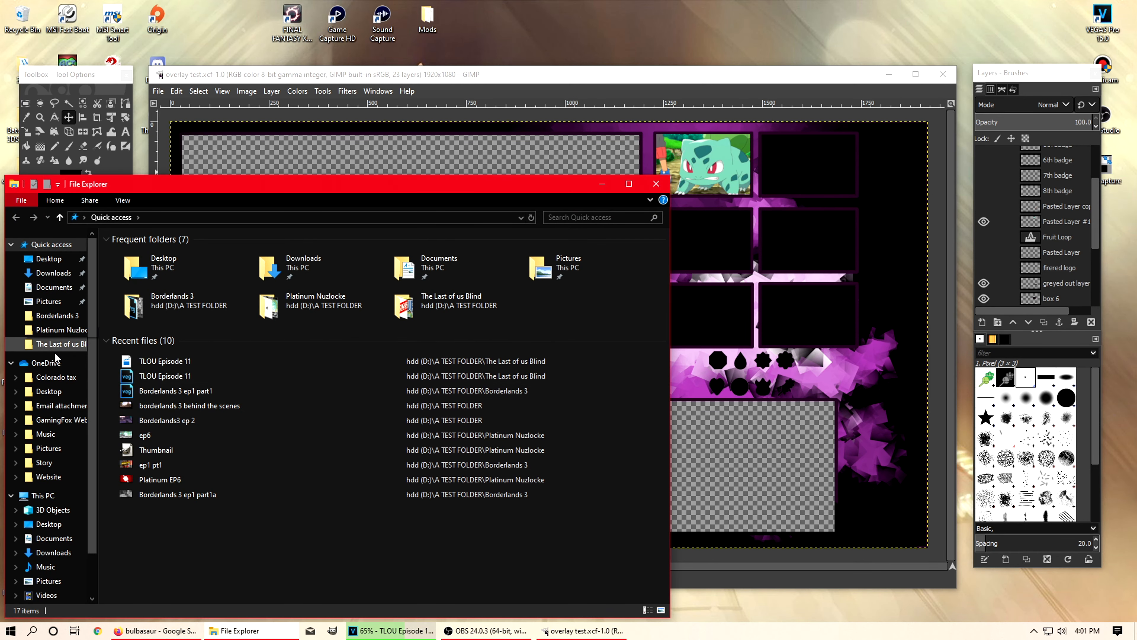
left_click(54, 318)
left_click(191, 217)
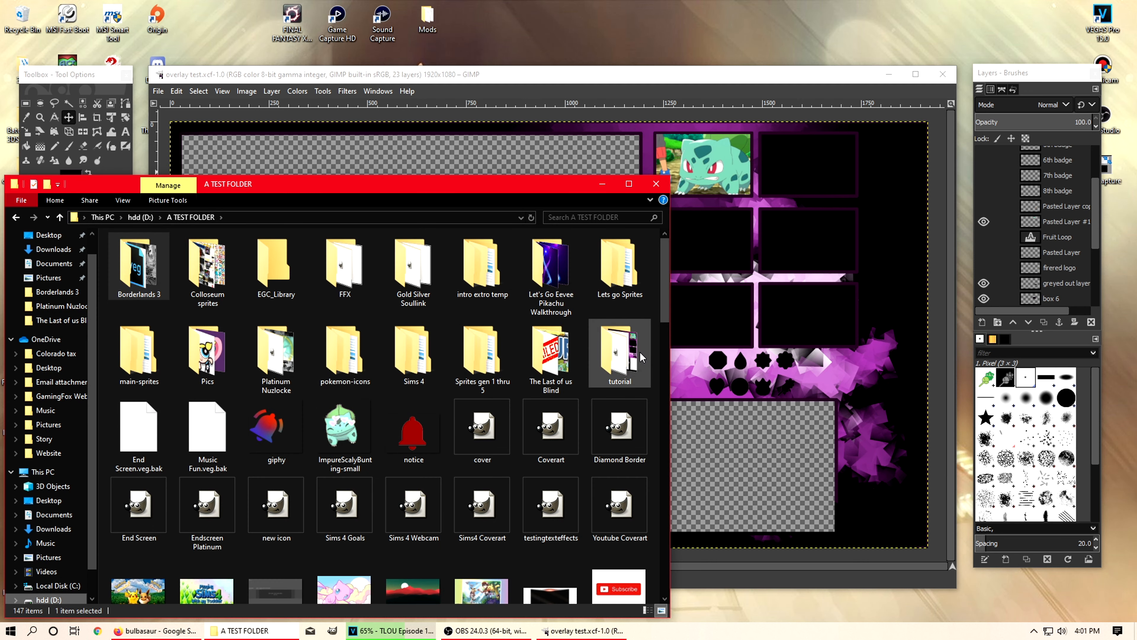
double_click(632, 353)
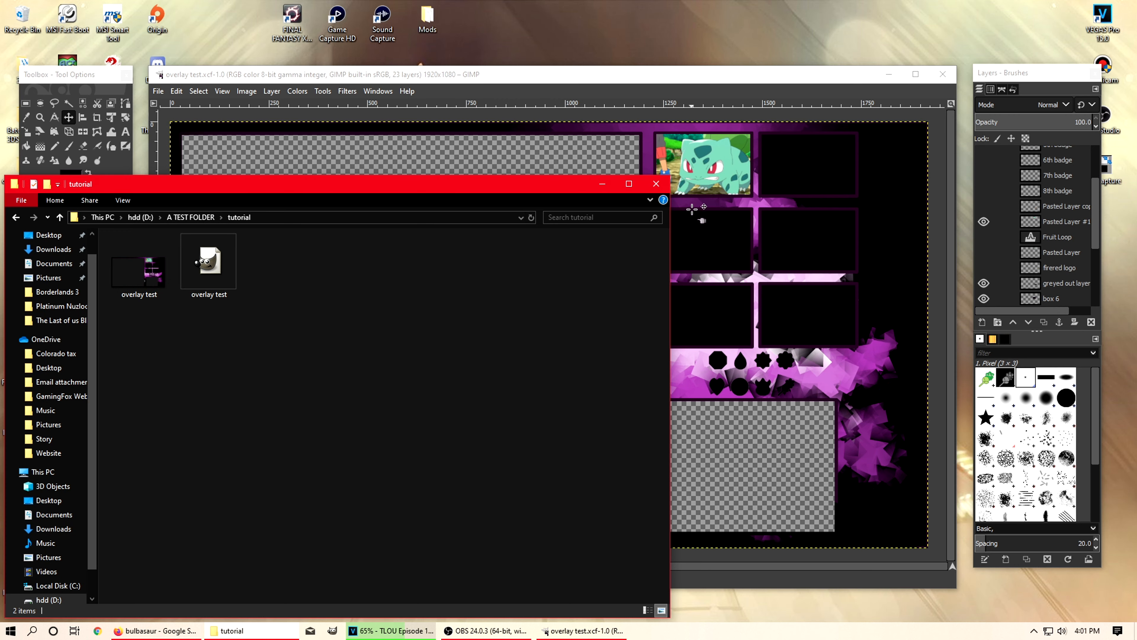
double_click(139, 264)
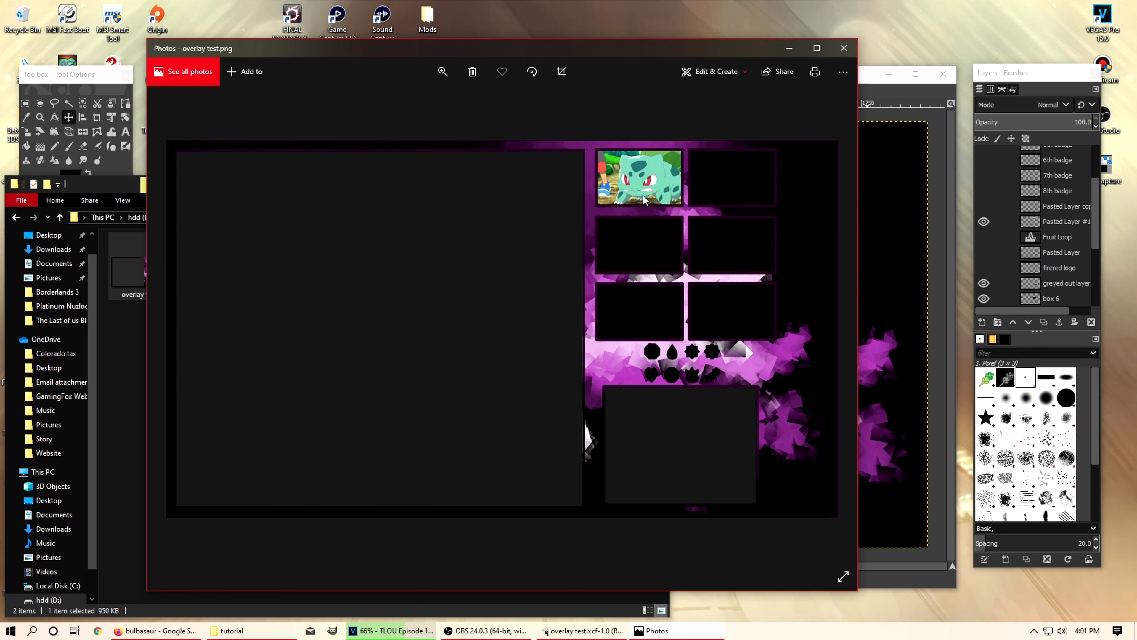
left_click(843, 48)
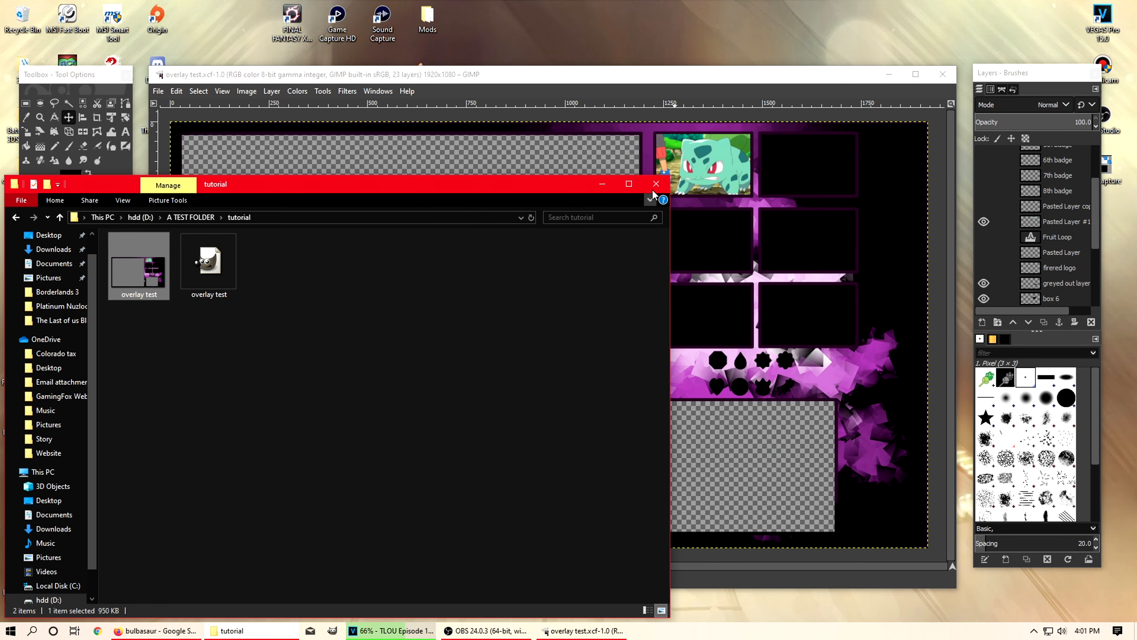
left_click(656, 183)
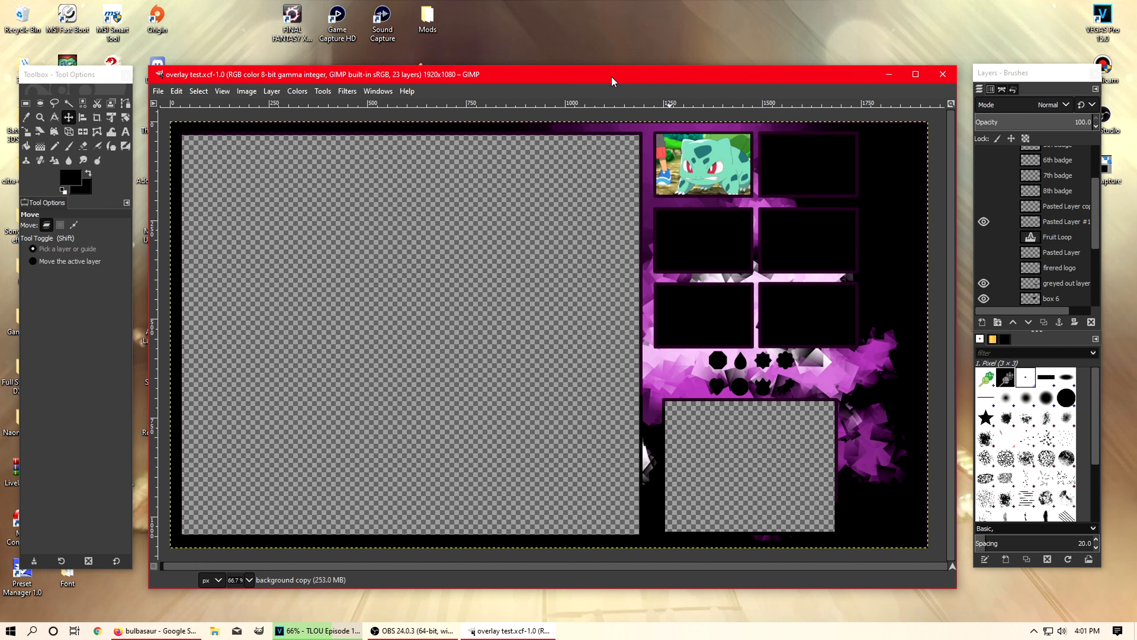